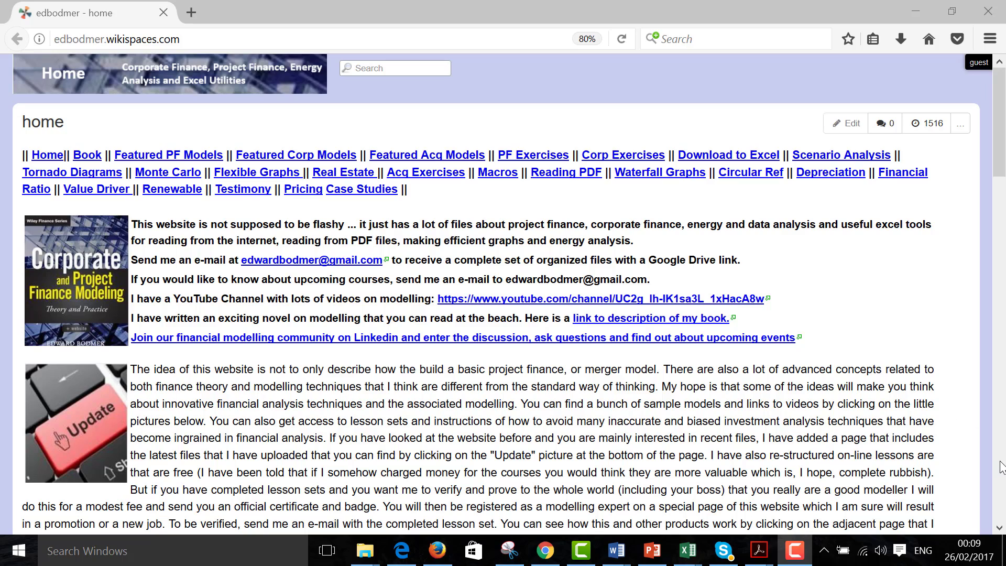
# Step: Open the home page's topic on files that automatically read electricity market price data
pyautogui.scroll(-10, 1001, 475)
pyautogui.scroll(-10, 1002, 474)
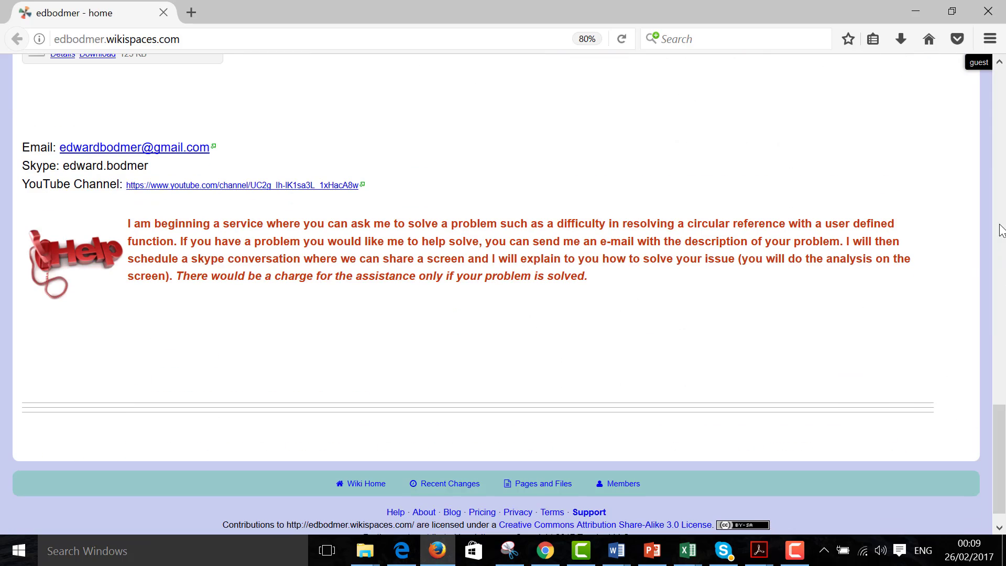
pyautogui.click(999, 62)
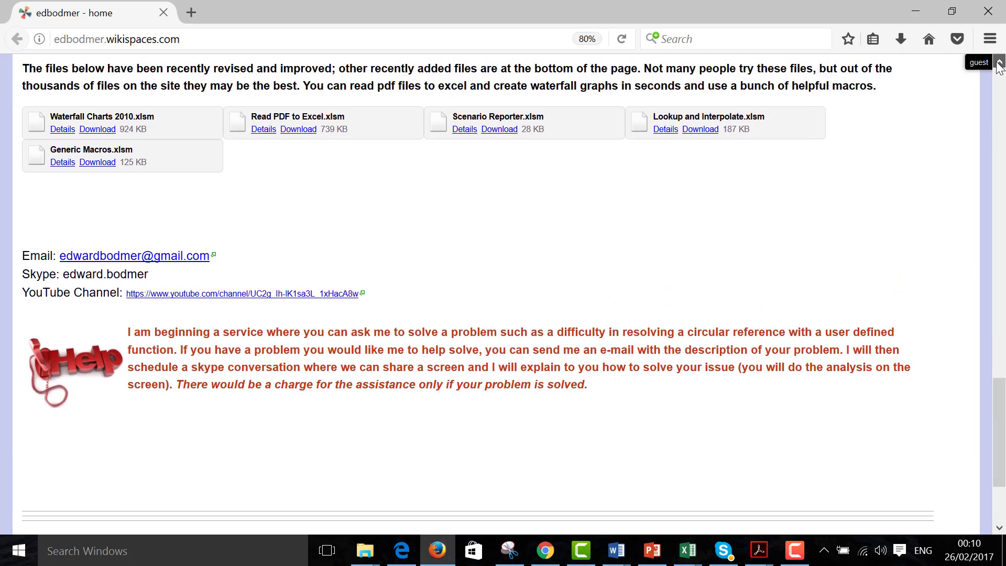
pyautogui.scroll(6, 999, 62)
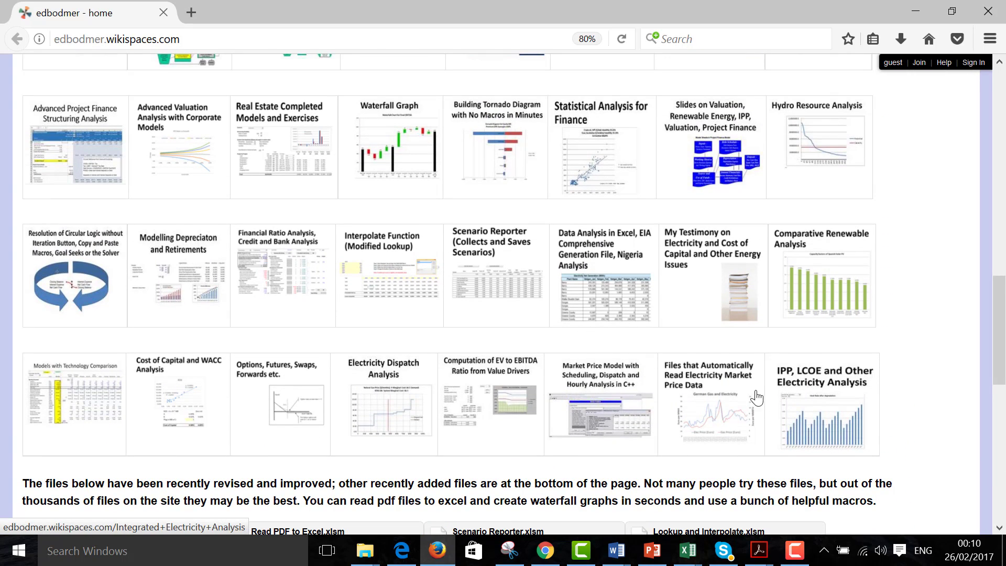
pyautogui.click(709, 404)
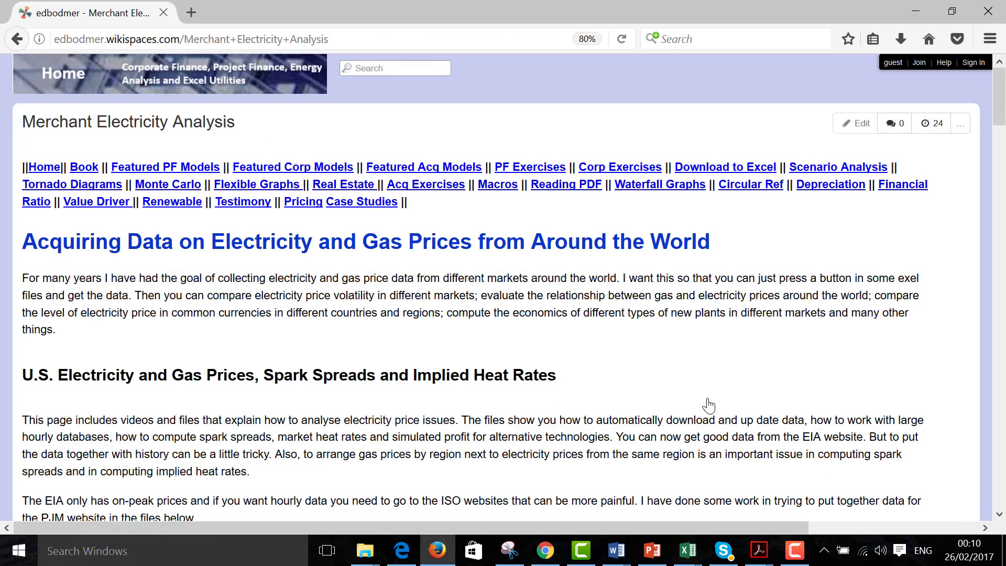
# Step: Look through the descriptions and downloadable workbooks for the U.S., Philippines and German electricity price sections
pyautogui.scroll(-10, 708, 405)
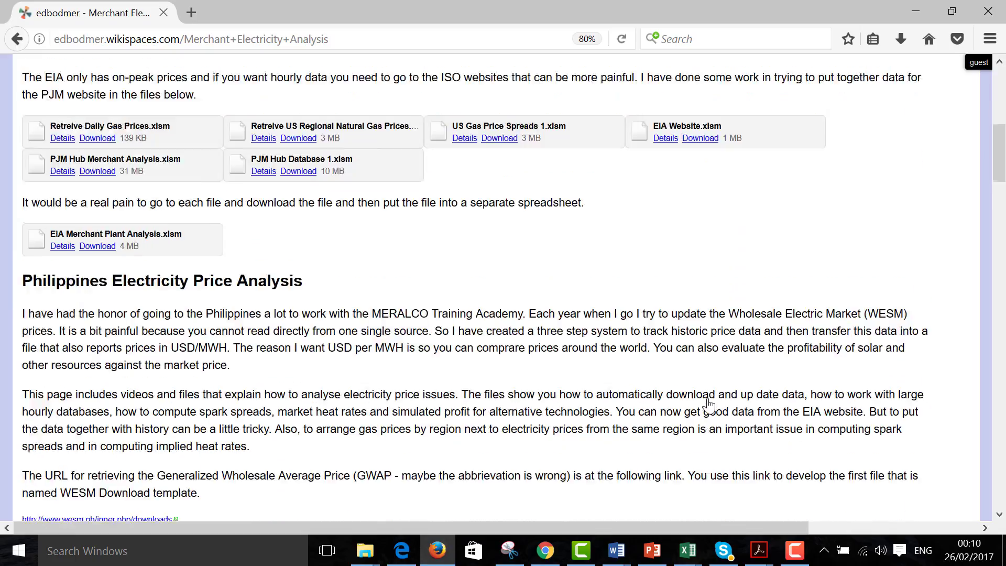
pyautogui.scroll(6, 708, 405)
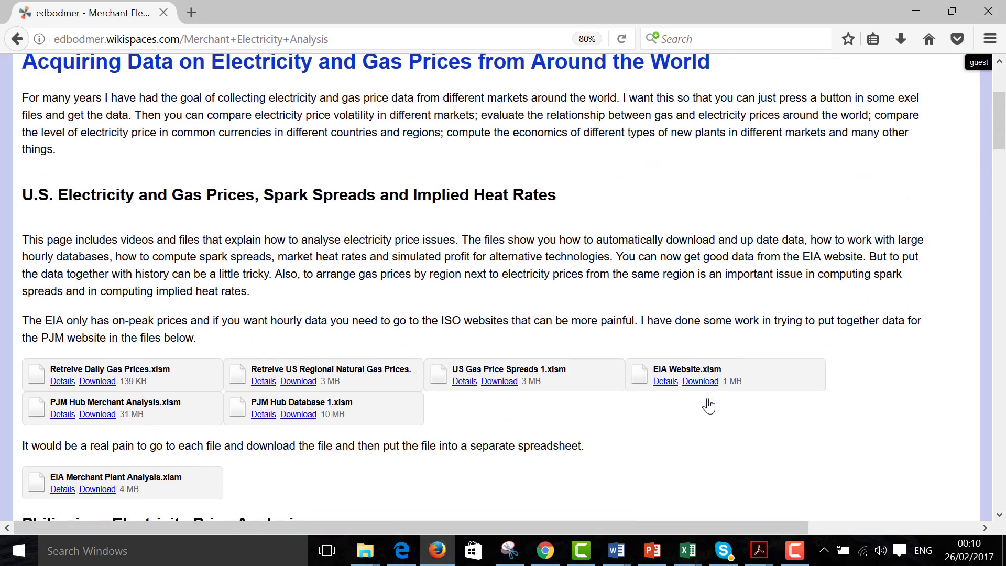
pyautogui.scroll(-8, 708, 405)
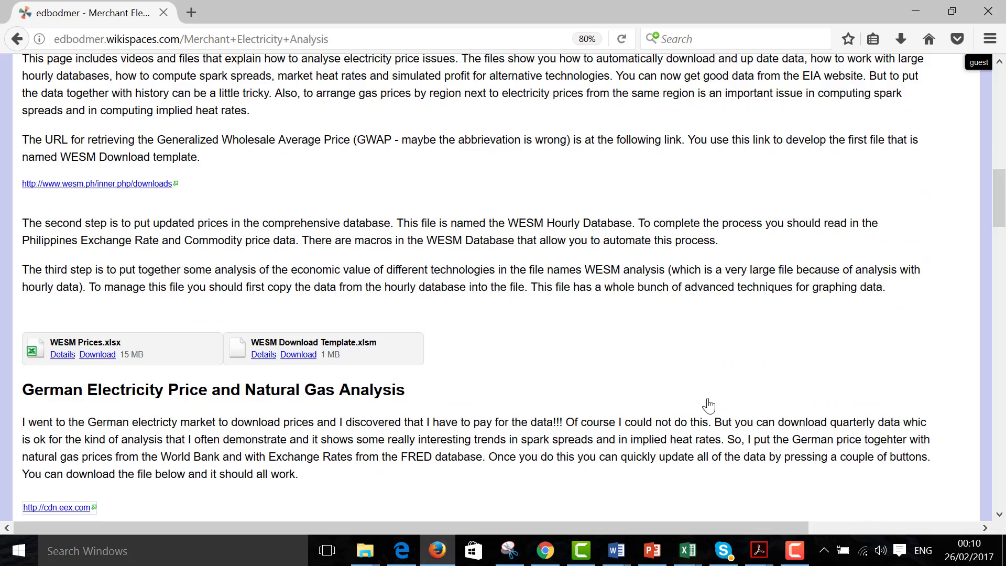
pyautogui.scroll(5, 708, 405)
pyautogui.scroll(10, 709, 405)
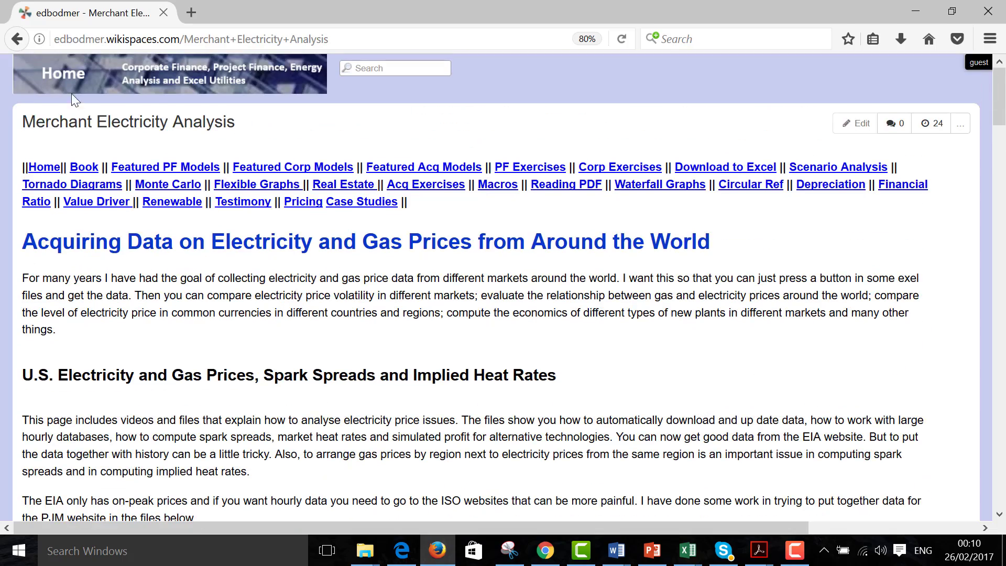
# Step: Return to the site's home page and open the Databases and Downloading Data from the Internet topic
pyautogui.click(80, 75)
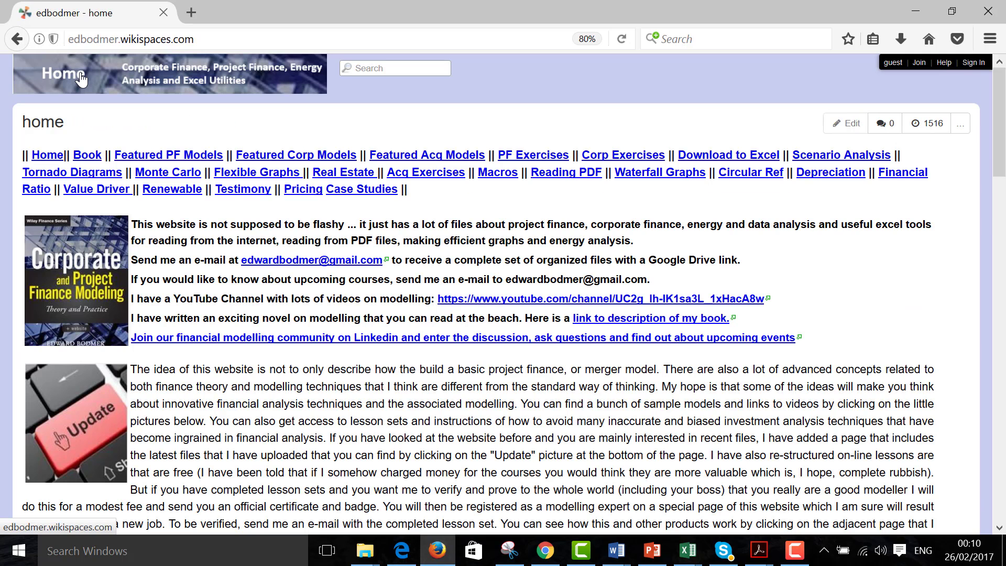
pyautogui.scroll(-6, 80, 78)
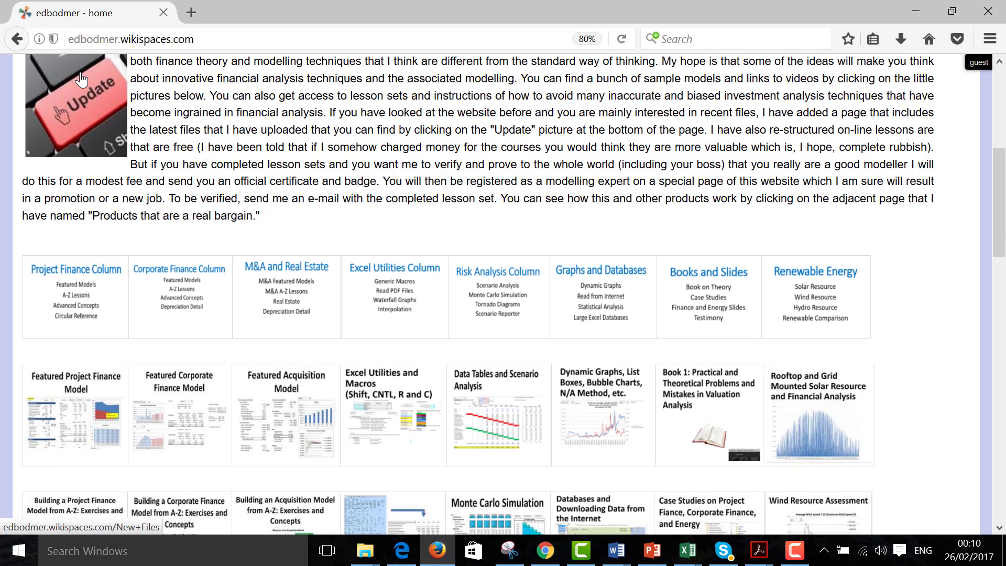
pyautogui.scroll(-1, 80, 77)
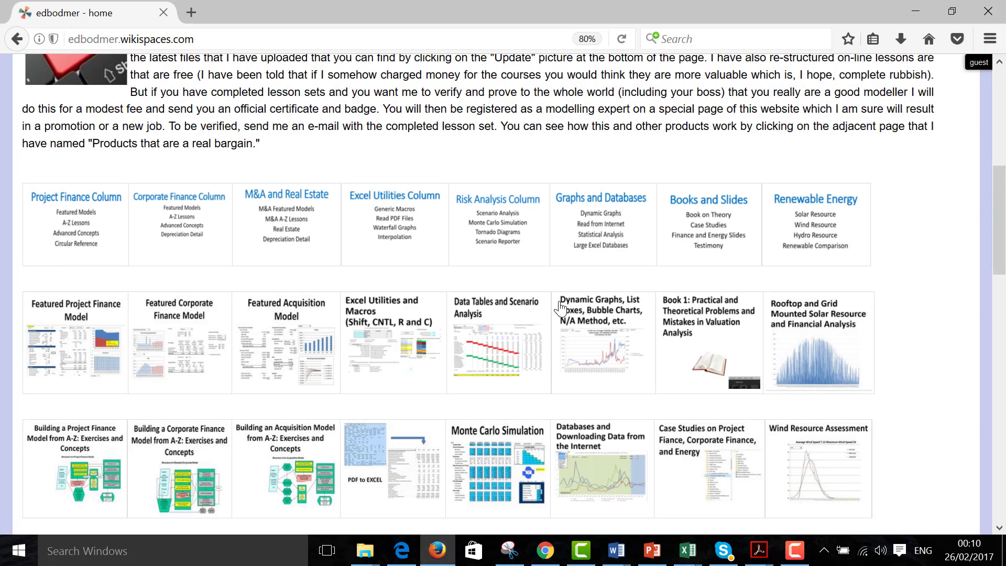
pyautogui.click(602, 456)
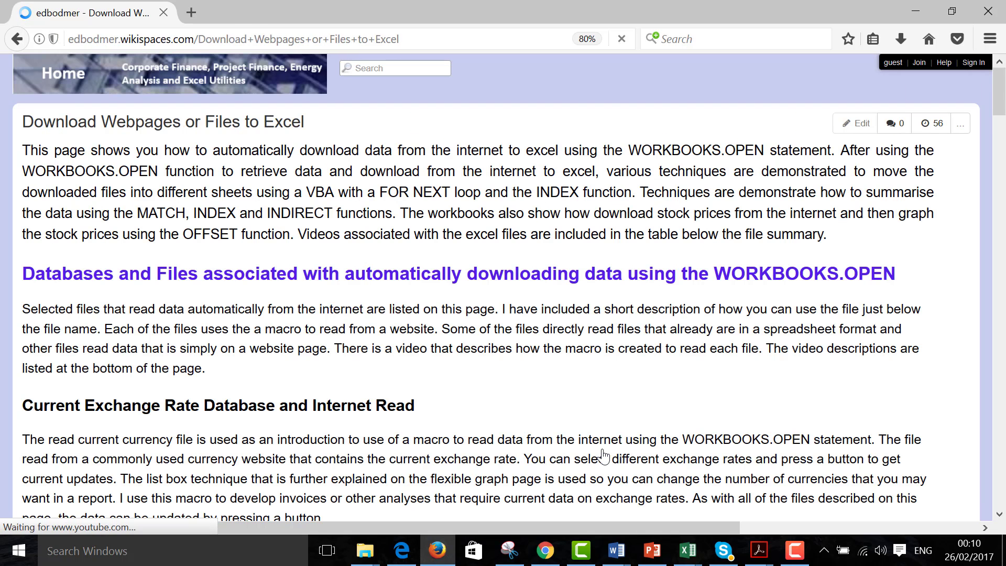
# Step: Examine the Download Webpages or Files to Excel page, including its database sections, video table and associated files
pyautogui.scroll(-2, 602, 456)
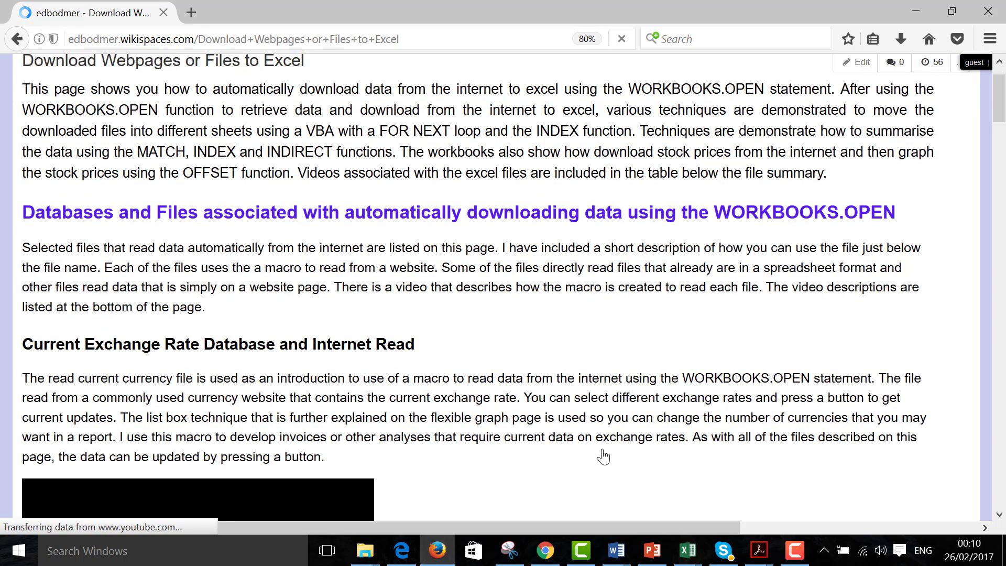
pyautogui.scroll(-12, 602, 456)
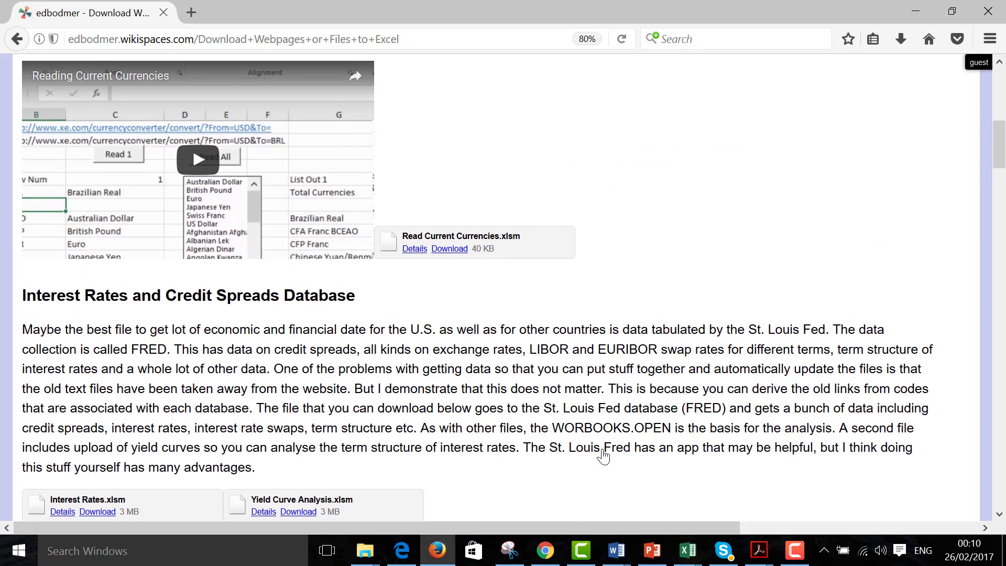
pyautogui.scroll(2, 602, 456)
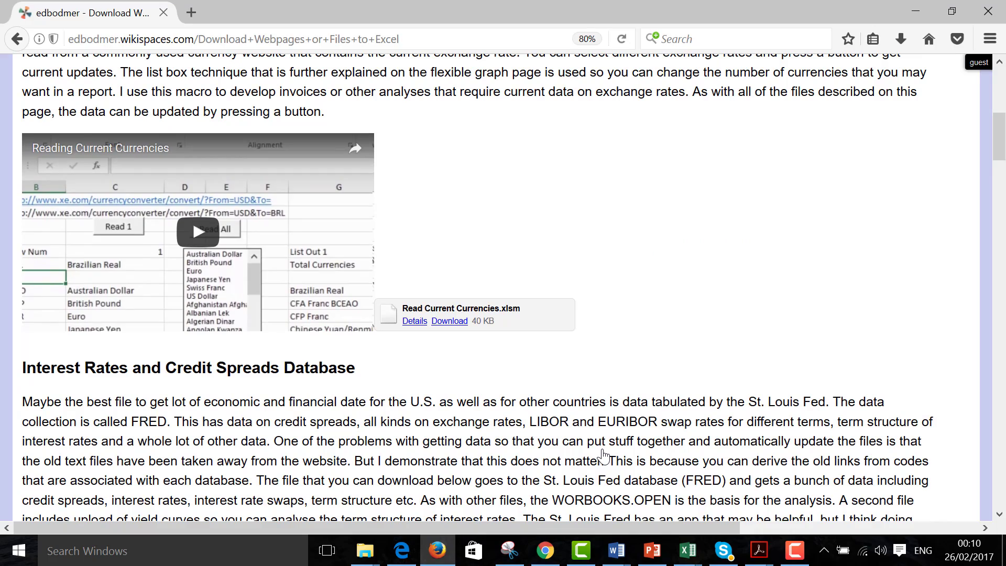
pyautogui.scroll(-20, 603, 455)
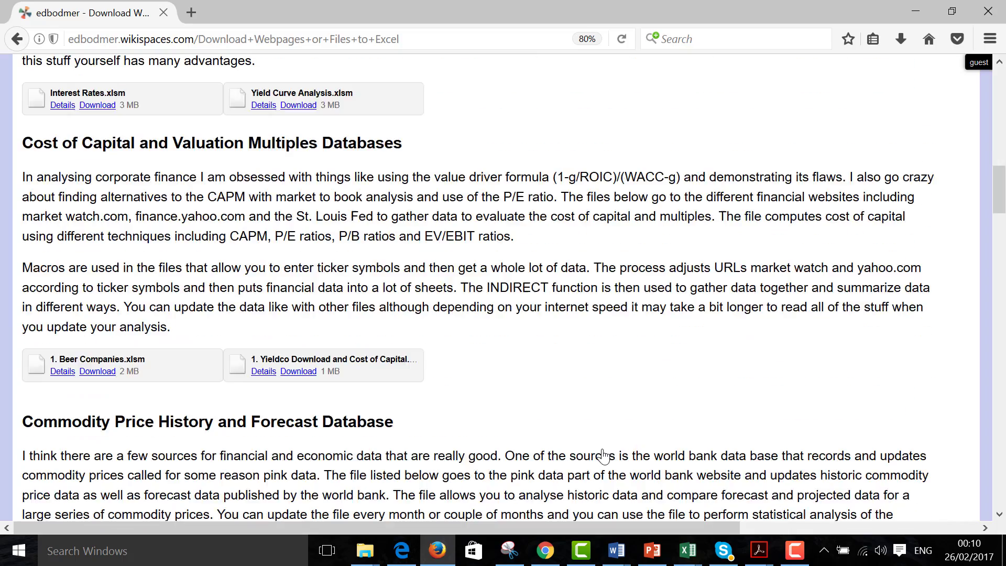
pyautogui.scroll(-20, 603, 455)
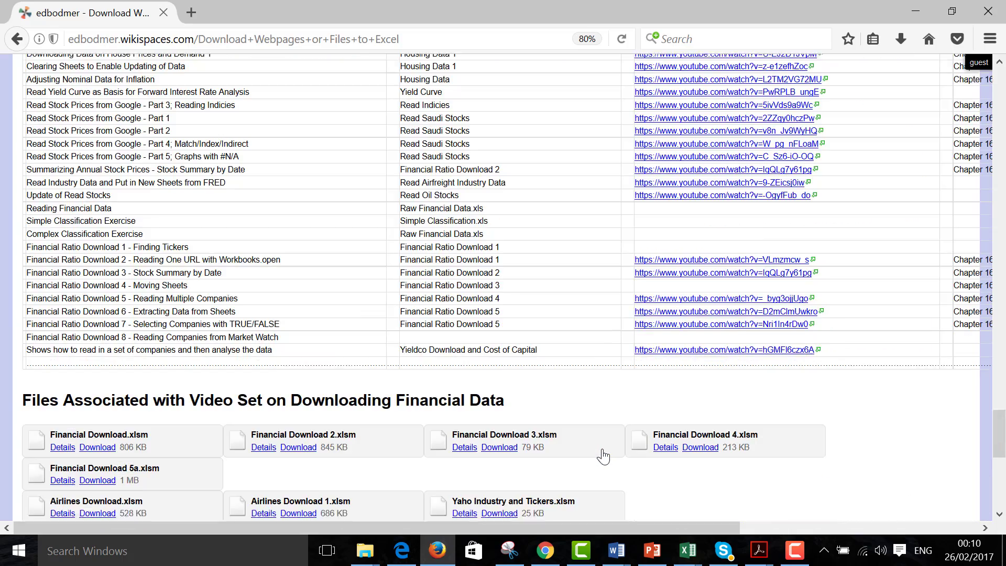
pyautogui.scroll(2, 602, 456)
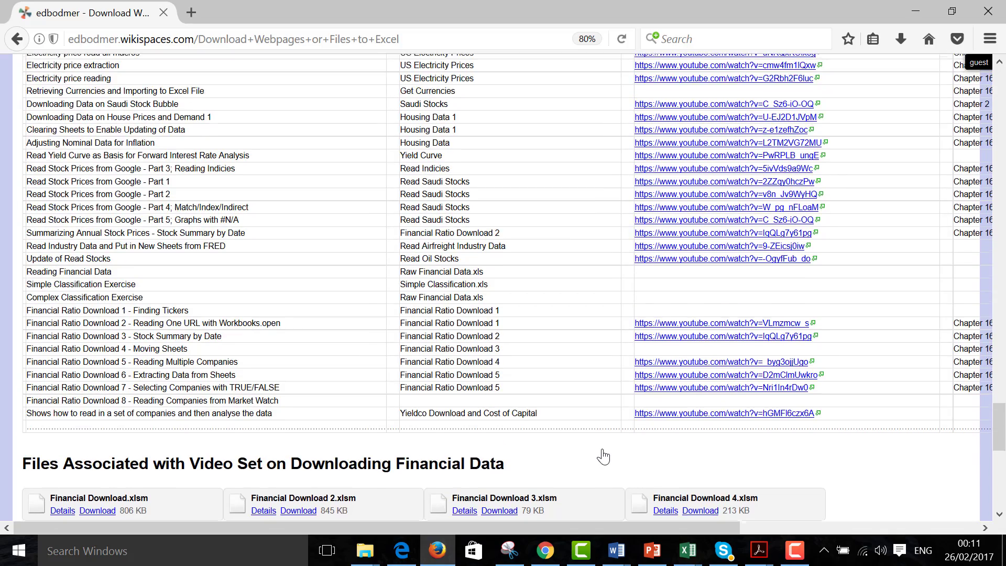
pyautogui.scroll(20, 602, 456)
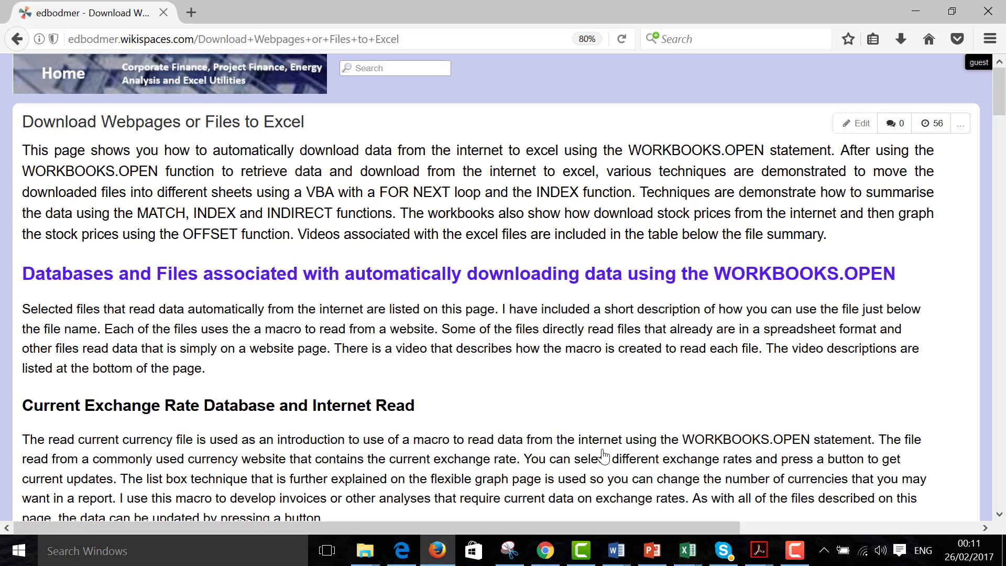
pyautogui.scroll(-10, 602, 456)
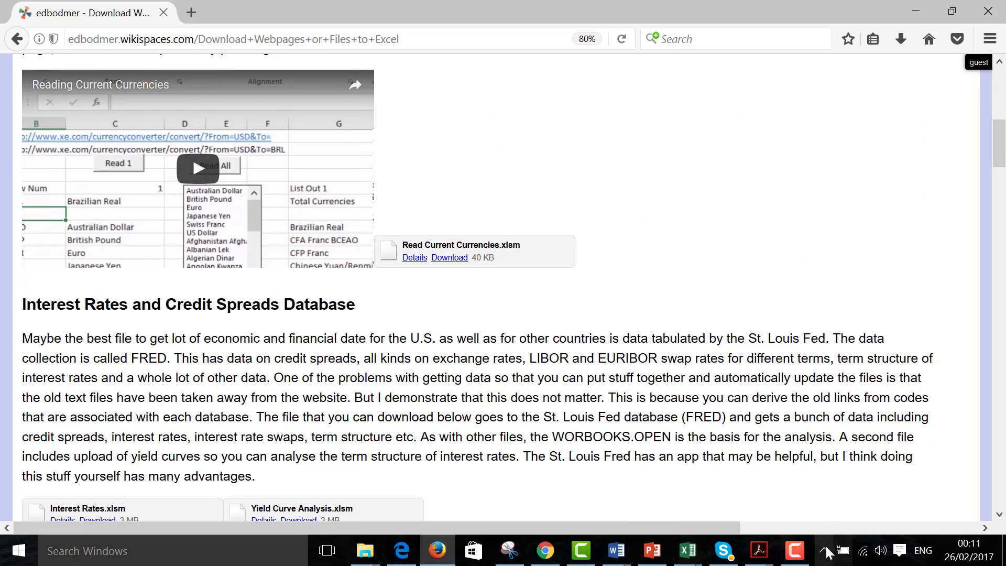
pyautogui.click(800, 552)
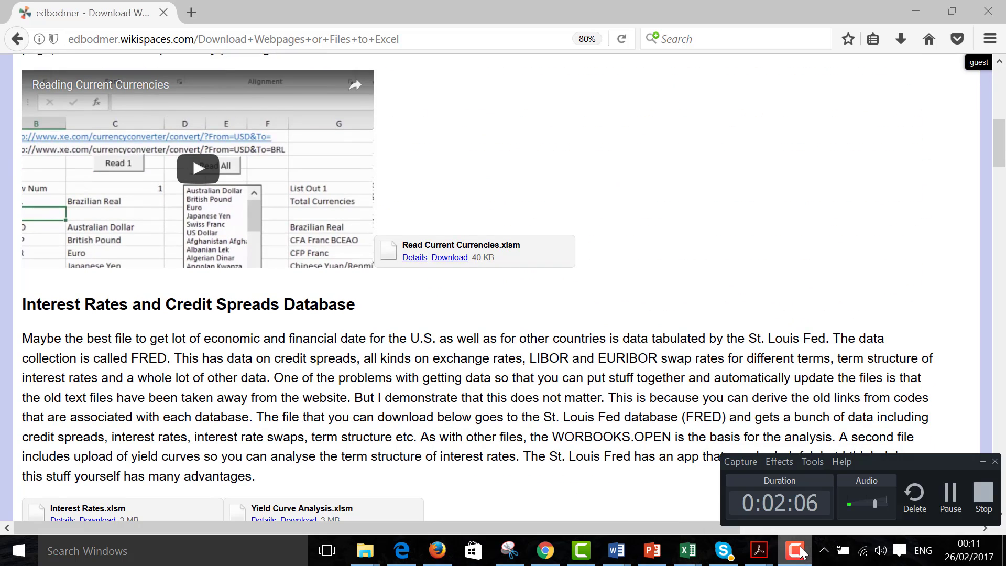
pyautogui.click(979, 505)
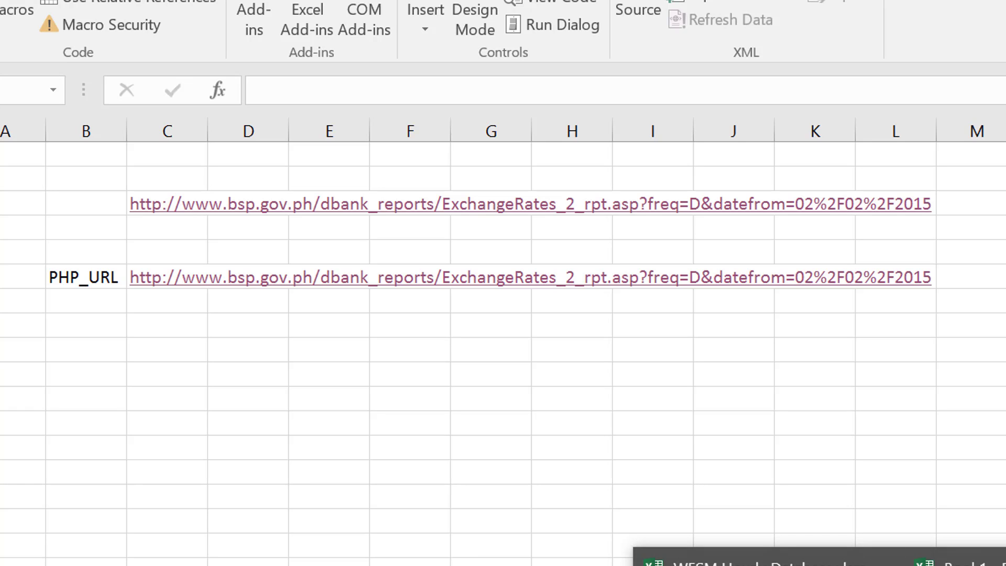
# Step: Switch to the WESM Hourly Database workbook in Excel and check the Date and Time column from first to last record
pyautogui.click(760, 562)
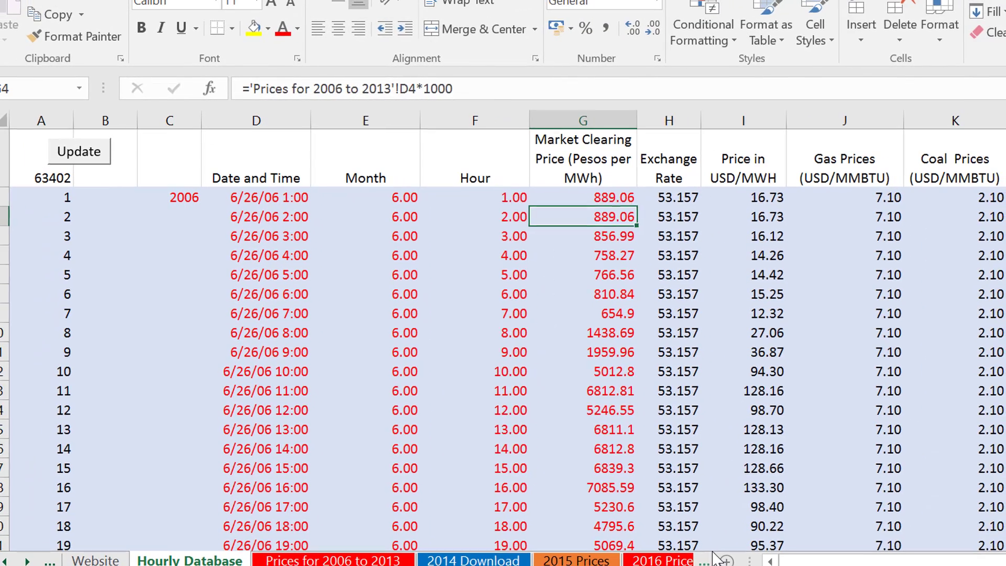
pyautogui.press('Left')
pyautogui.press('Left')
pyautogui.press('Left')
pyautogui.press('Left')
pyautogui.press('Left')
pyautogui.press('Up')
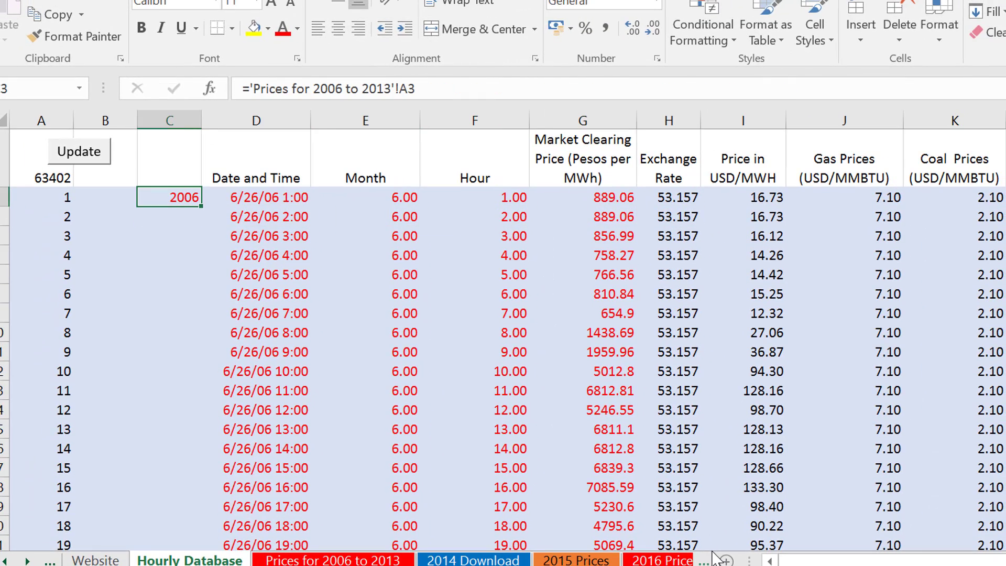
pyautogui.press('Right')
pyautogui.hotkey('ctrl', 'Down')
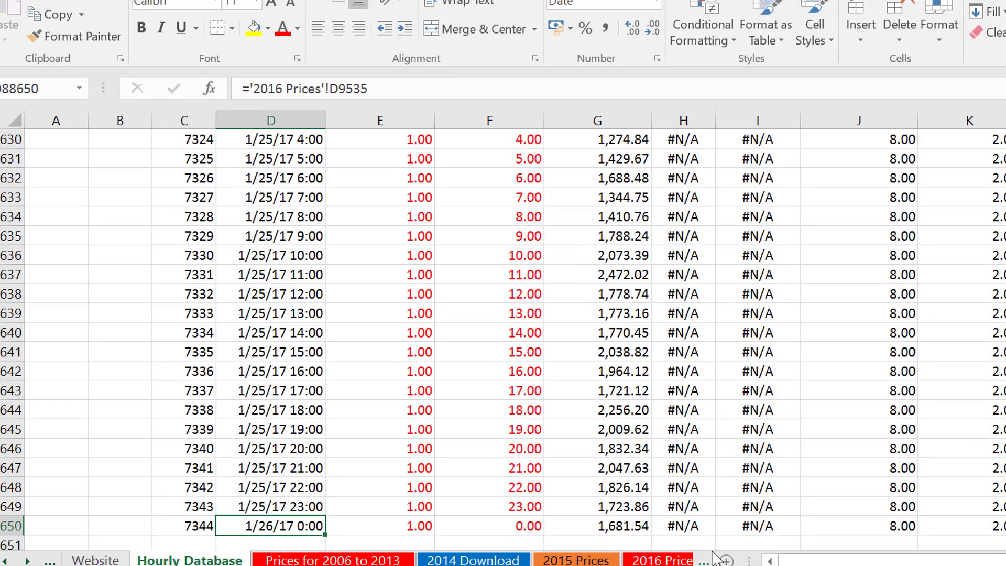
pyautogui.press('Down')
pyautogui.press('Up')
pyautogui.hotkey('ctrl', 'Up')
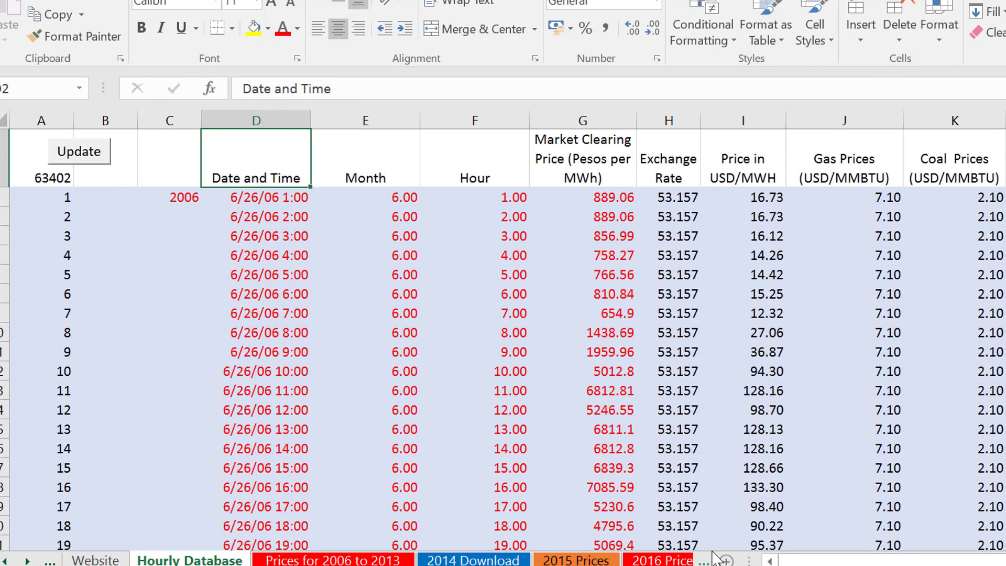
pyautogui.press('Up')
pyautogui.press('Down')
pyautogui.press('Down')
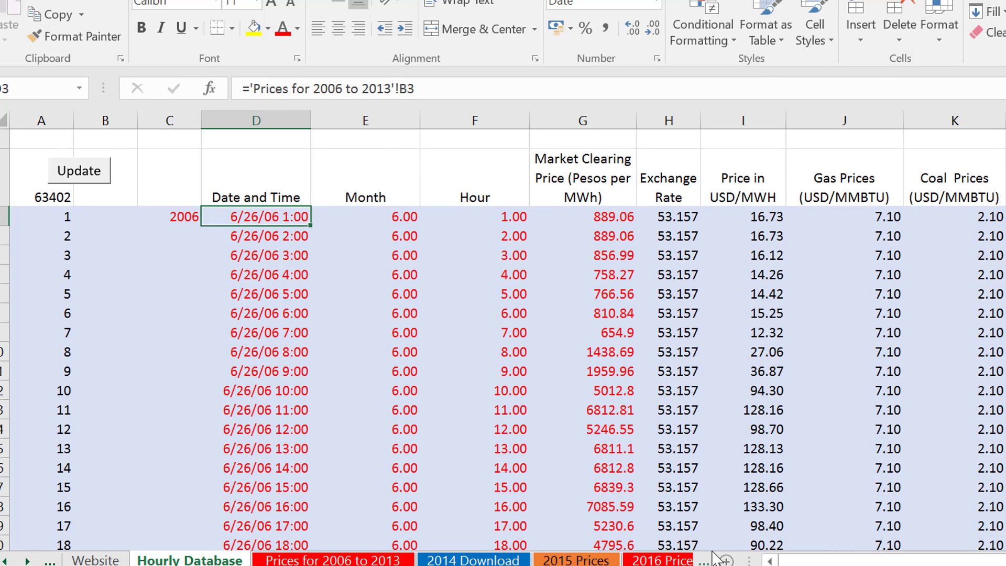
# Step: Inspect the first Exchange Rate formula and the full run of the Market Clearing Price (Pesos per MWh) column
pyautogui.press('Right')
pyautogui.press('Right')
pyautogui.press('Right')
pyautogui.press('Right')
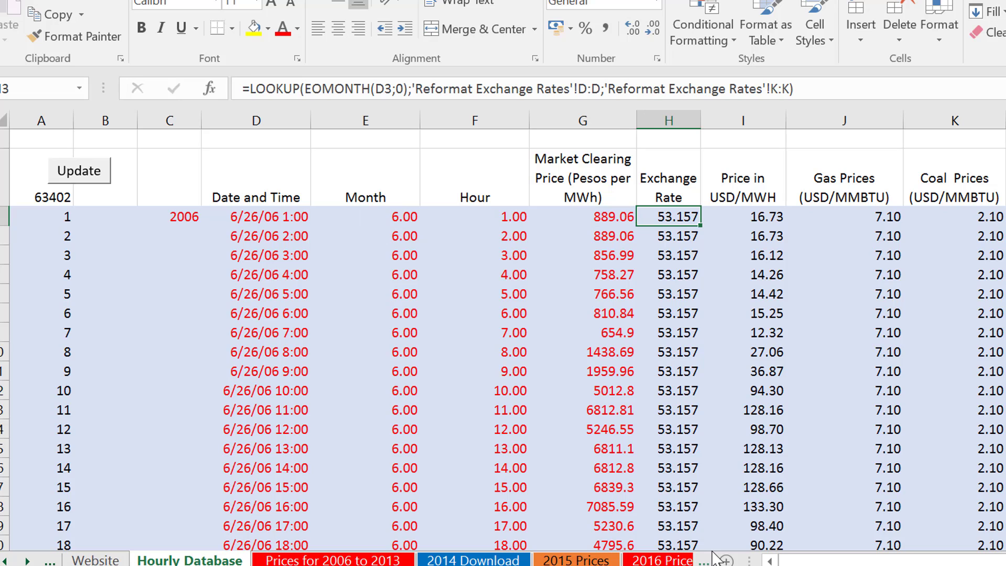
pyautogui.press('Left')
pyautogui.press('Left')
pyautogui.press('Right')
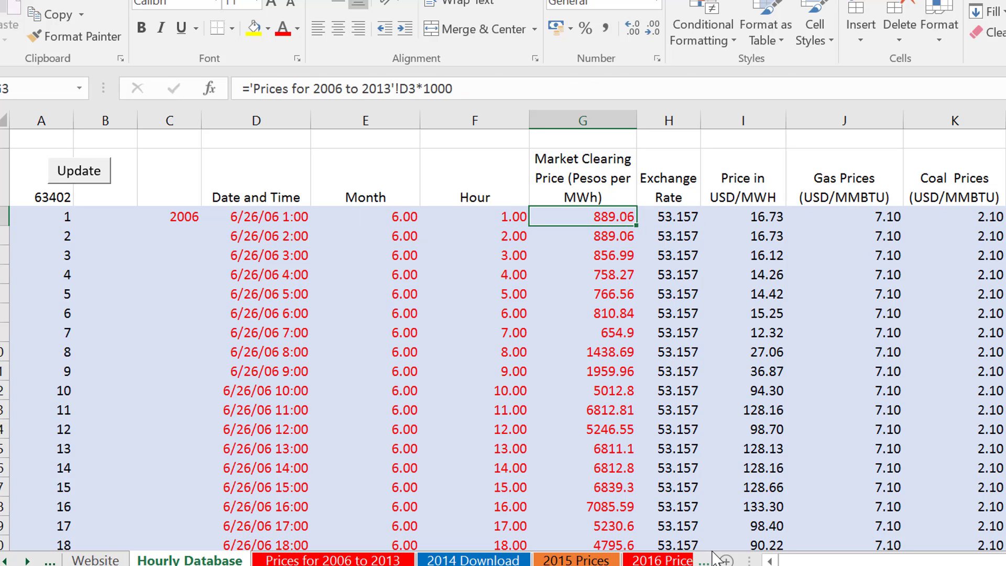
pyautogui.hotkey('ctrl', 'shift', 'Down')
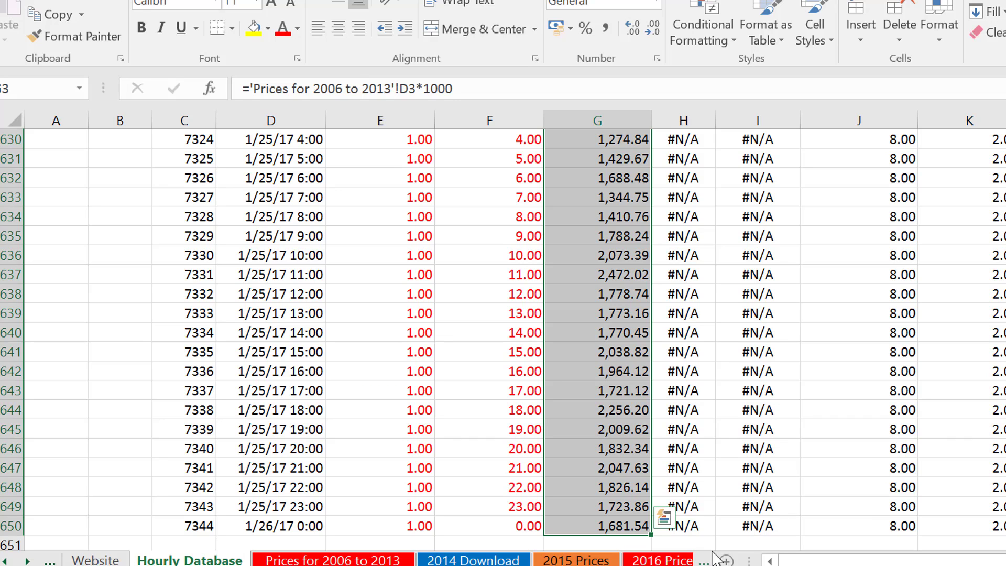
pyautogui.hotkey('ctrl', 'Up')
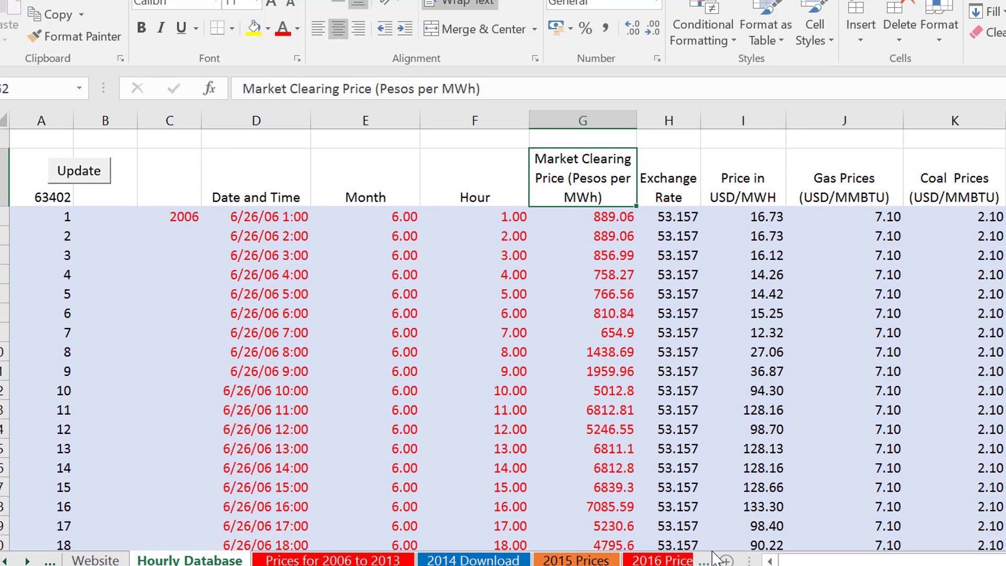
pyautogui.press('Up')
pyautogui.press('Down')
pyautogui.press('Down')
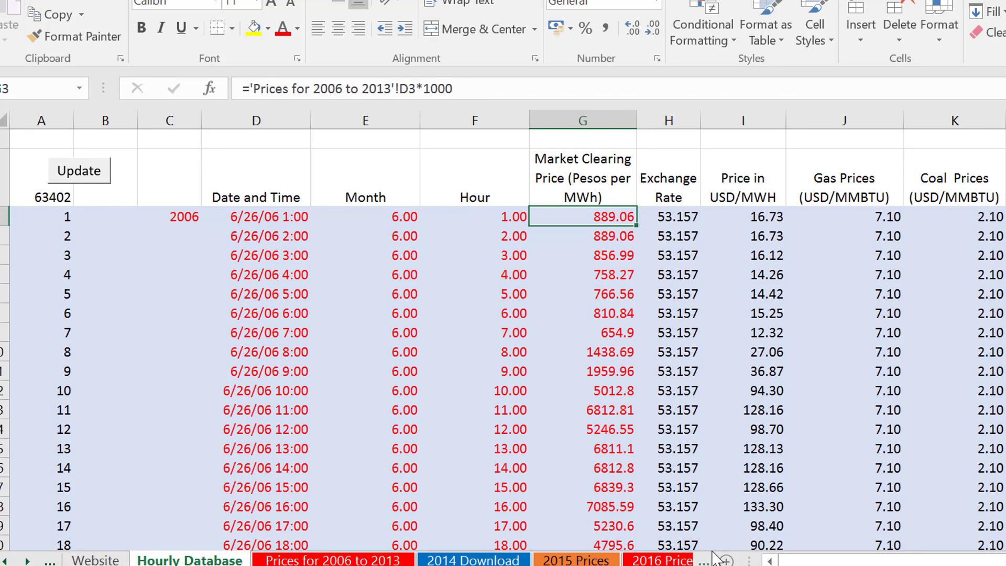
# Step: Check the Price in USD/MWH column down to its last record, and return to the first Exchange Rate formula
pyautogui.press('Right')
pyautogui.press('Right')
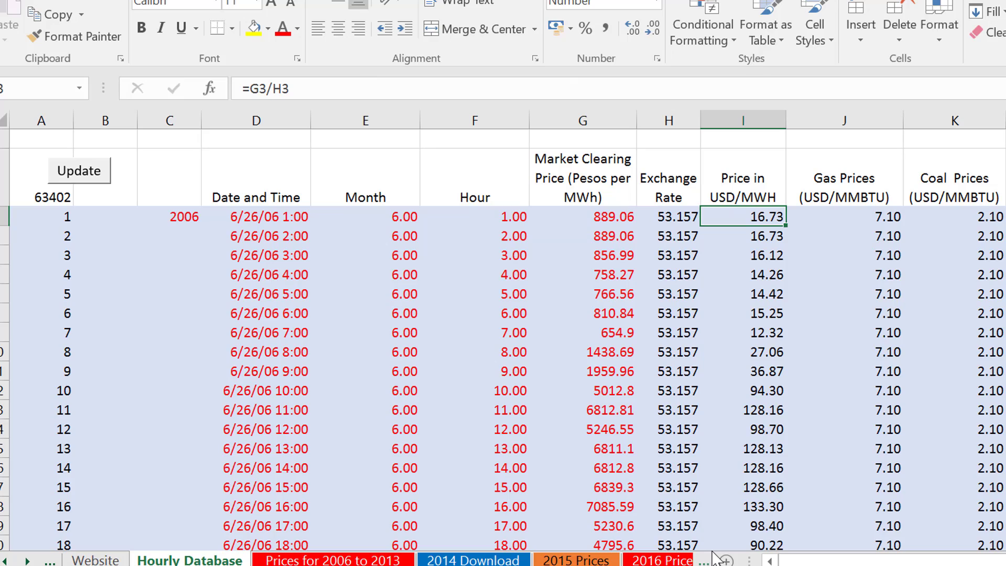
pyautogui.hotkey('ctrl', 'shift', 'Down')
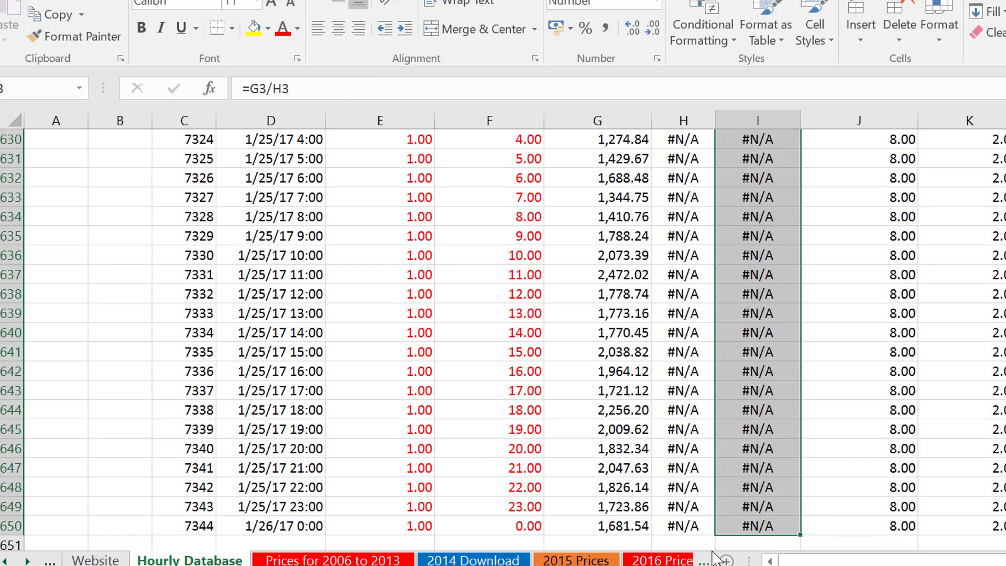
pyautogui.hotkey('ctrl', 'Up')
pyautogui.press('Up')
pyautogui.press('Down')
pyautogui.press('Down')
pyautogui.press('Left')
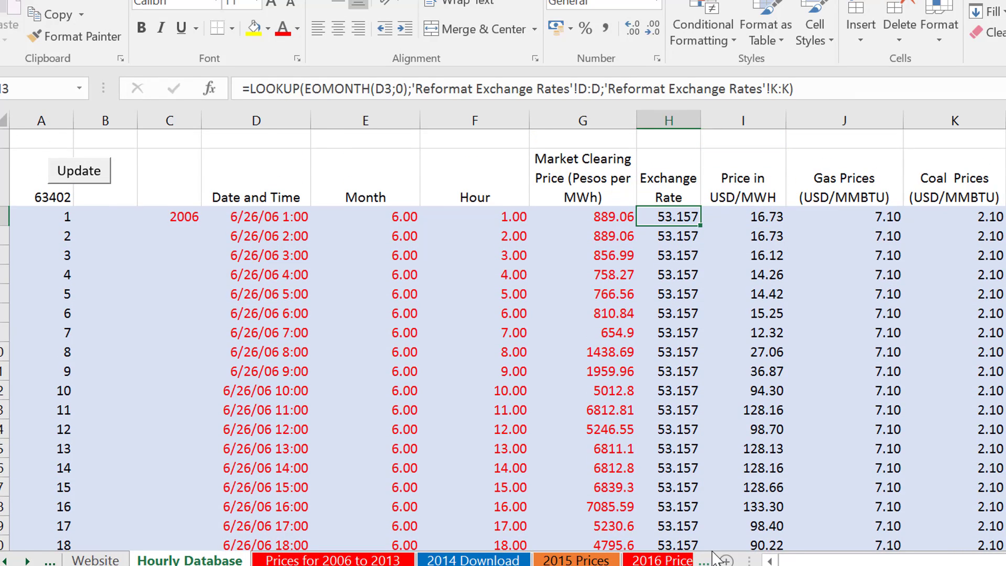
# Step: Check the extent of the Exchange Rate column and go through the price sheets to the Reformat Exchange Rates sheet
pyautogui.hotkey('ctrl', 'shift', 'Down')
pyautogui.hotkey('ctrl', 'Up')
pyautogui.hotkey('ctrl', 'pagedown')
pyautogui.hotkey('ctrl', 'pagedown')
pyautogui.hotkey('ctrl', 'pagedown')
pyautogui.hotkey('ctrl', 'pagedown')
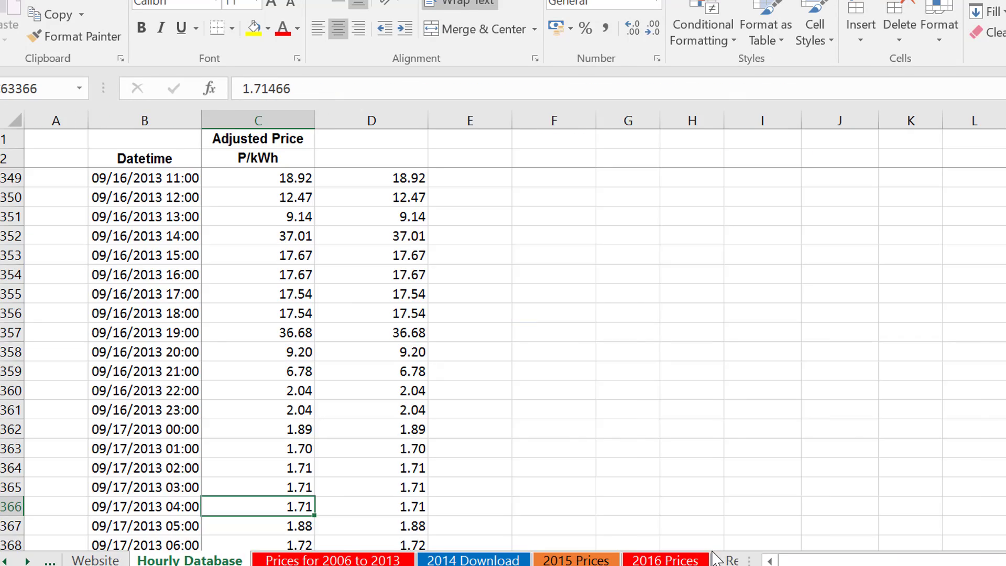
pyautogui.hotkey('ctrl', 'pagedown')
pyautogui.hotkey('ctrl', 'pagedown')
pyautogui.hotkey('ctrl', 'pagedown')
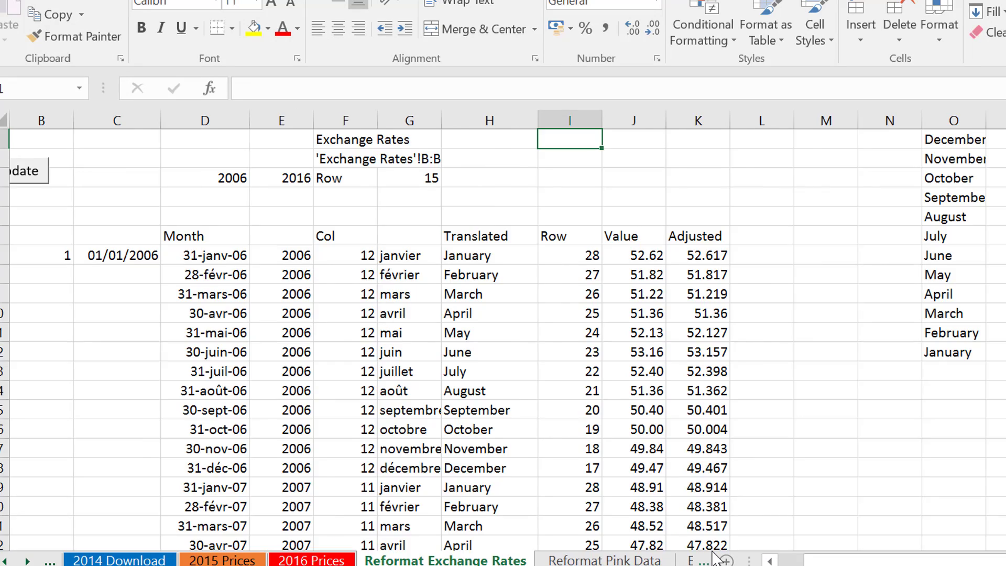
# Step: Examine the Monthly Average Exchange Rate table on the Exchange Rates sheet, from its title down to the source note
pyautogui.press('Down')
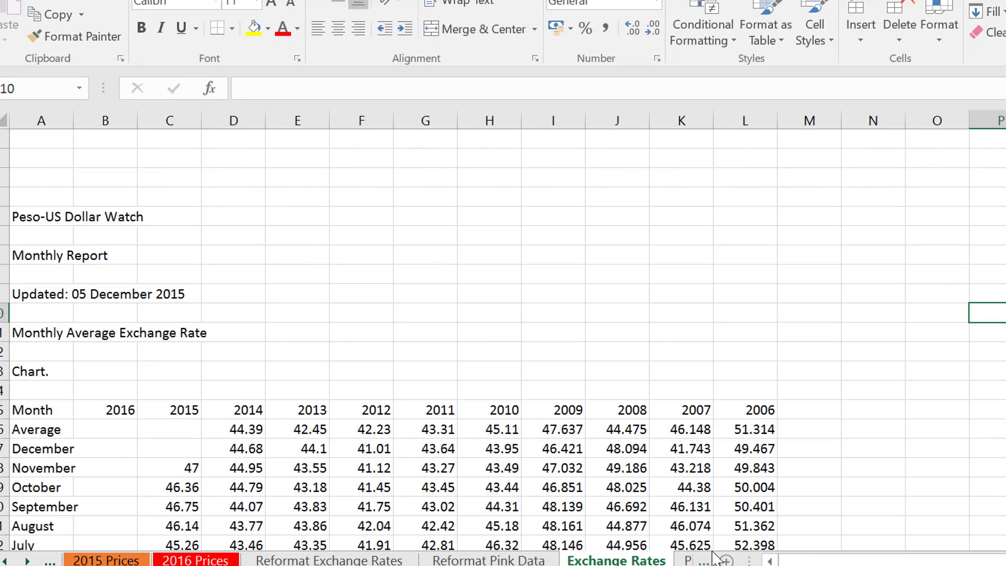
pyautogui.press('Left')
pyautogui.press('Left')
pyautogui.press('Left')
pyautogui.press('Left')
pyautogui.press('Left')
pyautogui.press('Left')
pyautogui.press('Left')
pyautogui.press('Left')
pyautogui.press('Left')
pyautogui.press('Left')
pyautogui.press('Left')
pyautogui.press('Left')
pyautogui.press('Left')
pyautogui.press('Left')
pyautogui.press('Left')
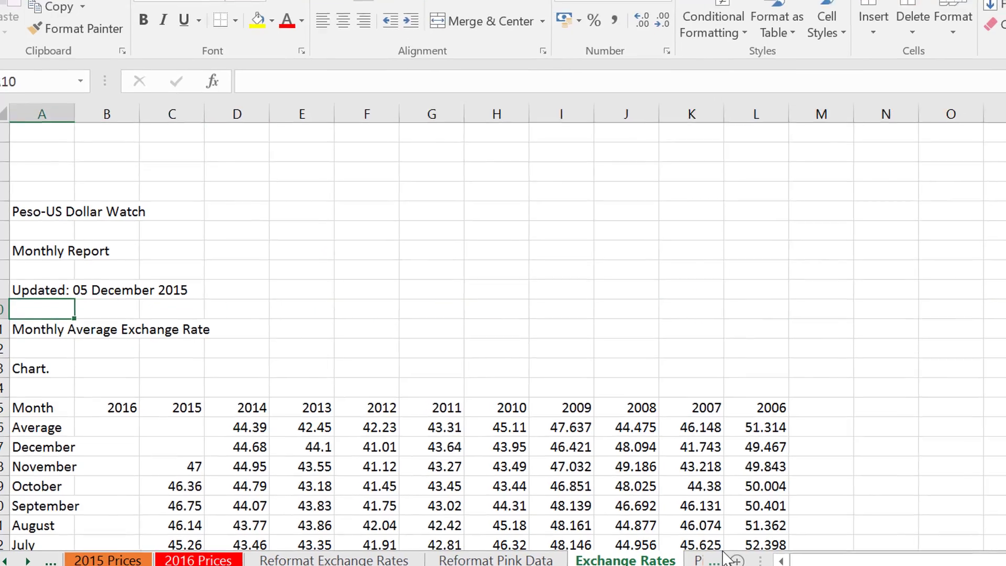
pyautogui.press('Down')
pyautogui.press('Down')
pyautogui.press('Down')
pyautogui.press('Down')
pyautogui.press('Down')
pyautogui.press('Down')
pyautogui.press('Down')
pyautogui.press('Down')
pyautogui.press('Down')
pyautogui.press('Down')
pyautogui.press('Down')
pyautogui.press('Down')
pyautogui.press('Down')
pyautogui.press('Down')
pyautogui.press('Down')
pyautogui.press('Down')
pyautogui.press('Down')
pyautogui.press('Down')
pyautogui.press('Down')
pyautogui.press('Down')
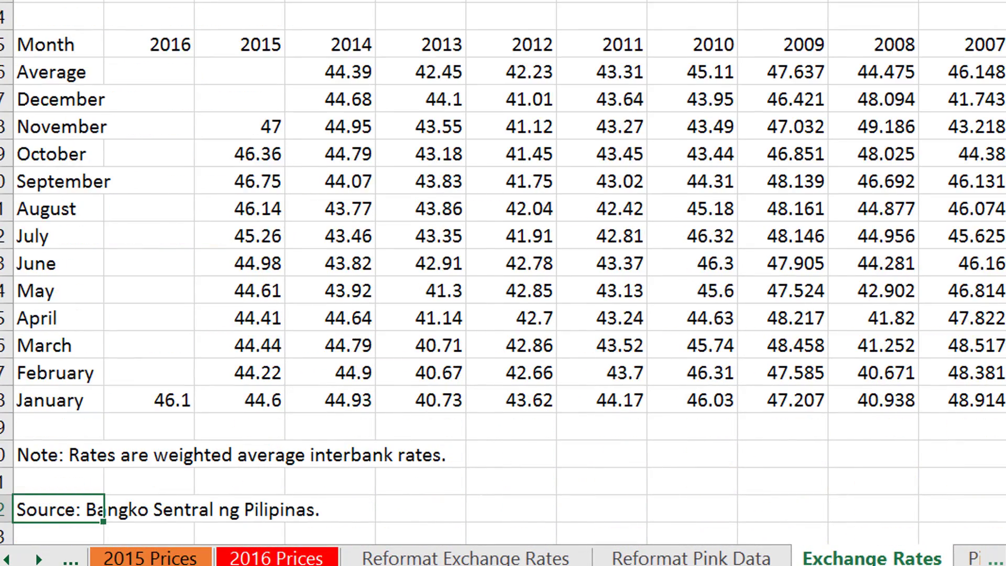
# Step: Go back to the Links sheet and review the web addresses listed for the exchange rate download macro
pyautogui.hotkey('ctrl', 'pageup')
pyautogui.hotkey('ctrl', 'pageup')
pyautogui.hotkey('ctrl', 'pageup')
pyautogui.hotkey('ctrl', 'pageup')
pyautogui.hotkey('ctrl', 'pageup')
pyautogui.hotkey('ctrl', 'pageup')
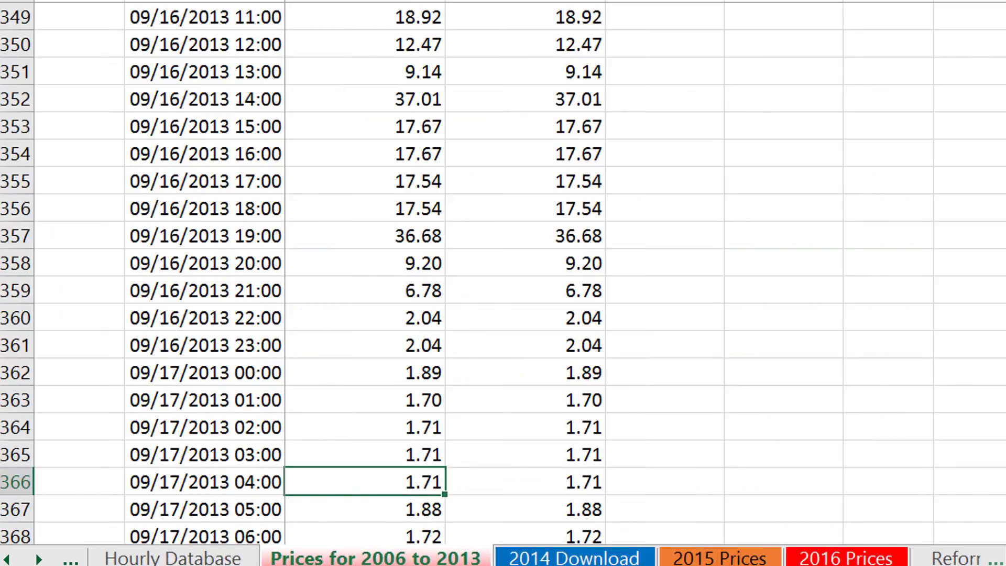
pyautogui.hotkey('ctrl', 'pageup')
pyautogui.hotkey('ctrl', 'pageup')
pyautogui.hotkey('ctrl', 'pageup')
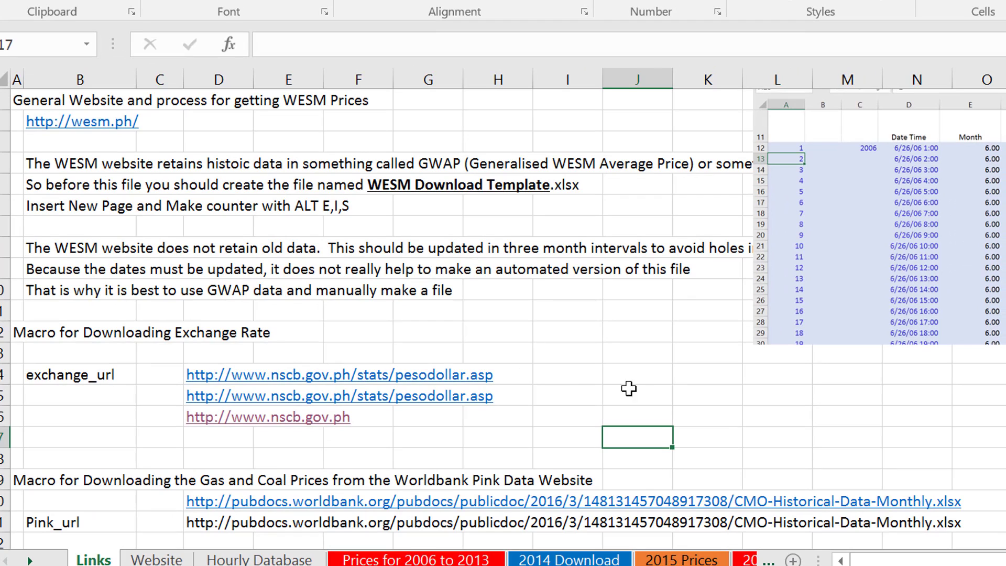
pyautogui.click(653, 383)
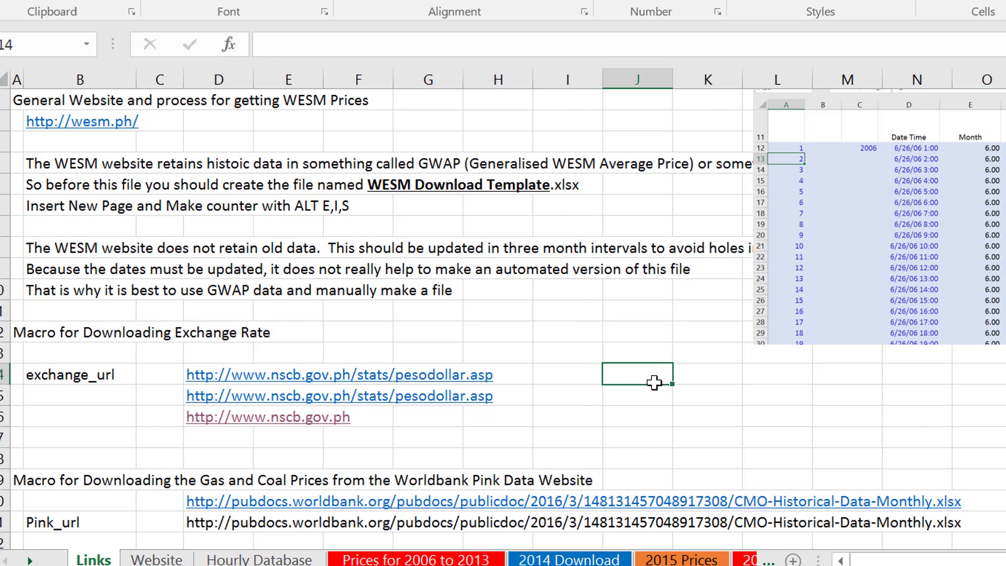
# Step: Switch to the BSP Online Statistical Database in Firefox and retrieve the Reference Exchange Rate Bulletin for 02/09/2017
pyautogui.hotkey('ctrl', 'Tab')
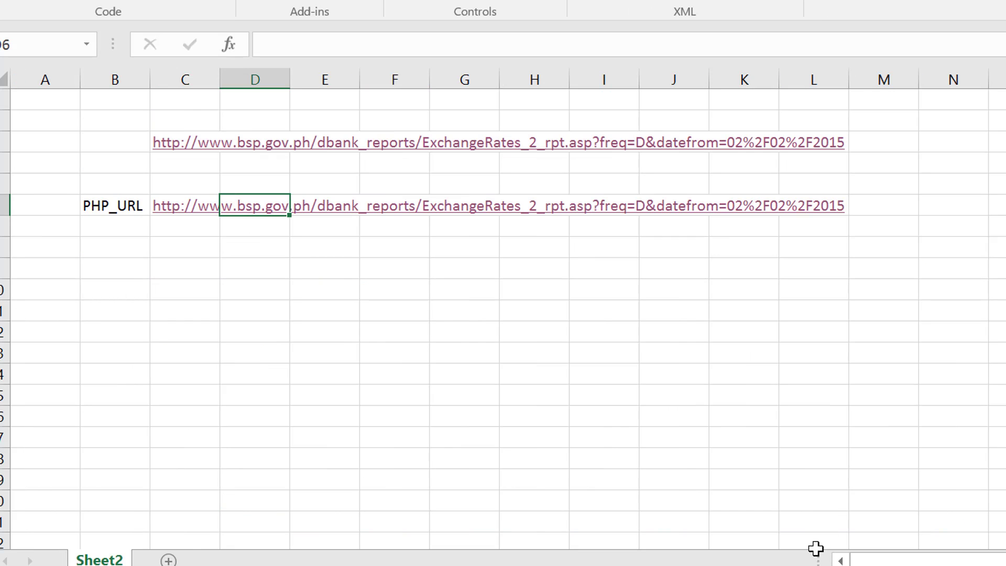
pyautogui.hotkey('alt', 'Tab')
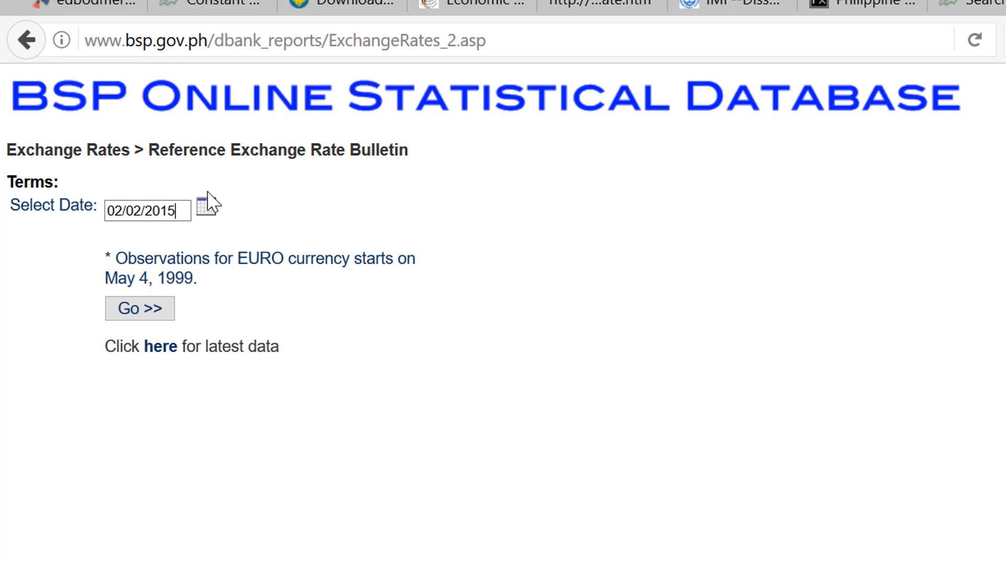
pyautogui.click(206, 207)
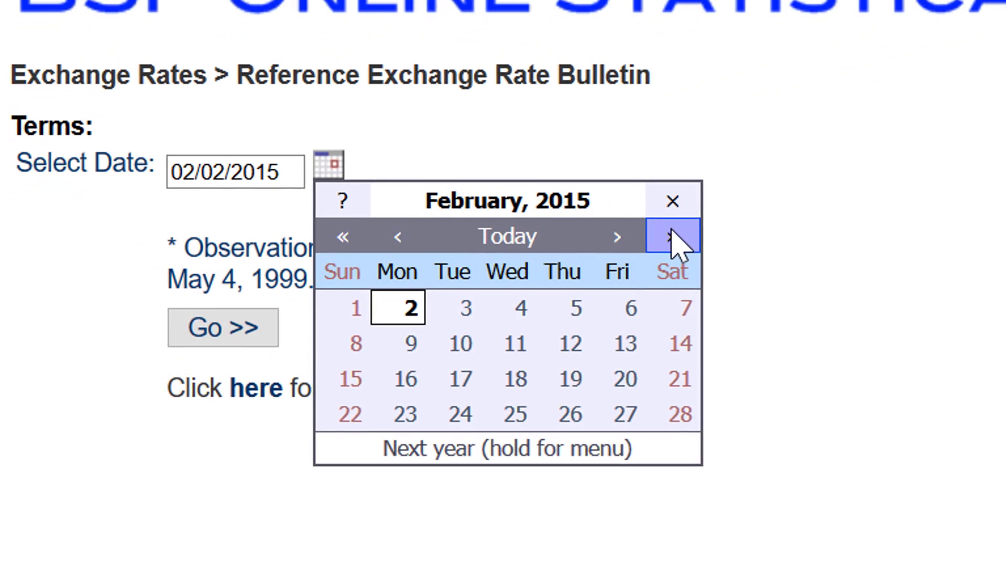
pyautogui.click(672, 233)
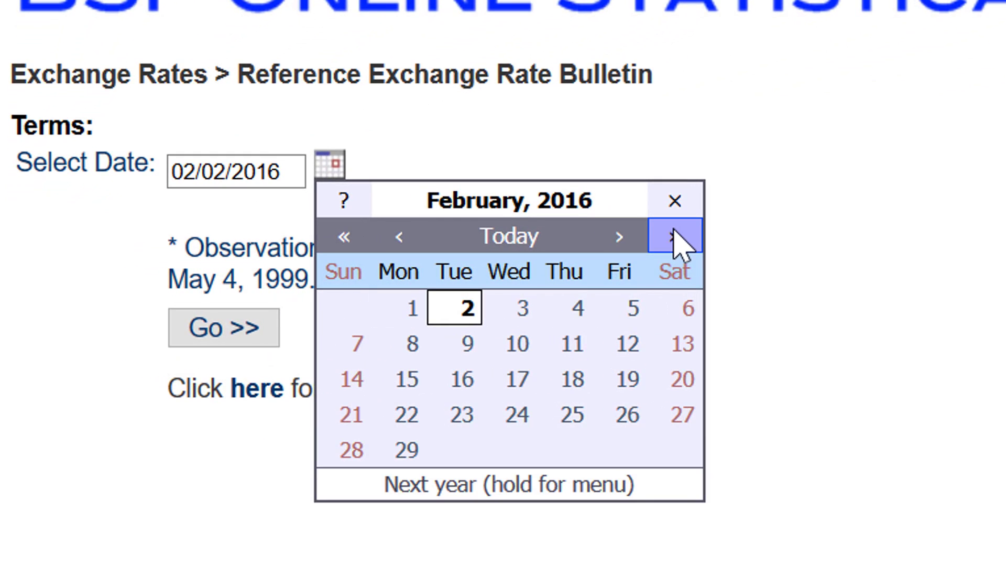
pyautogui.click(675, 238)
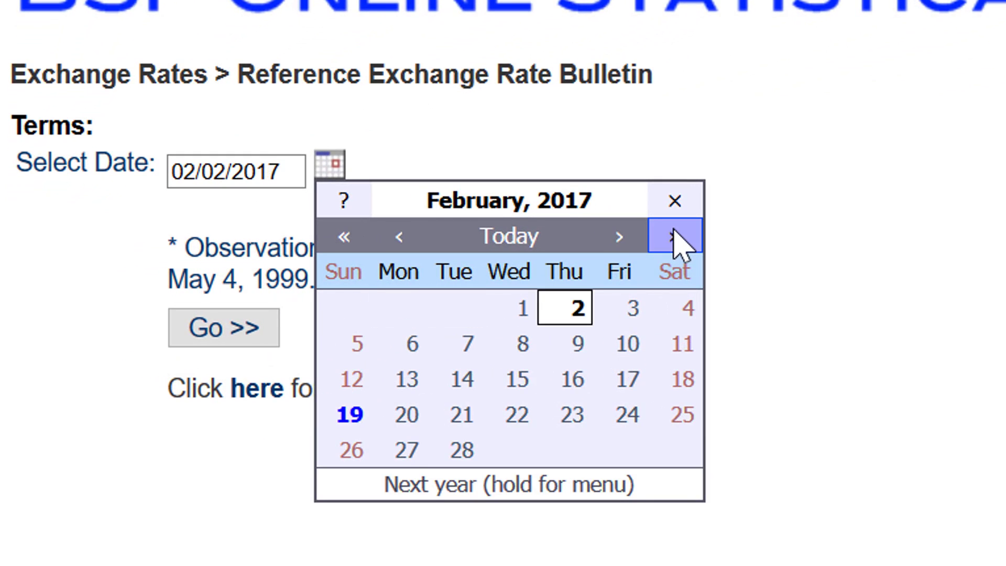
pyautogui.click(573, 345)
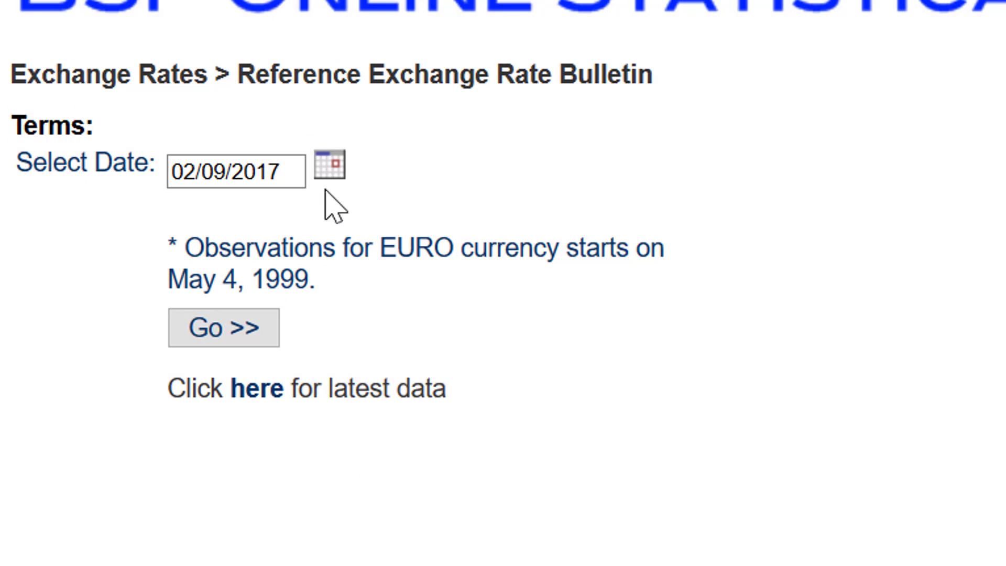
pyautogui.click(231, 330)
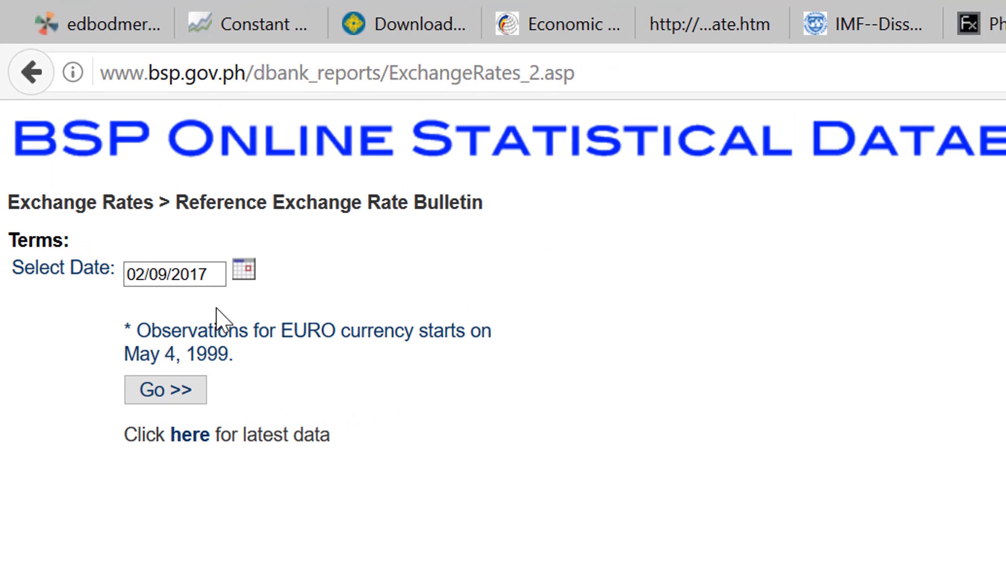
pyautogui.click(186, 383)
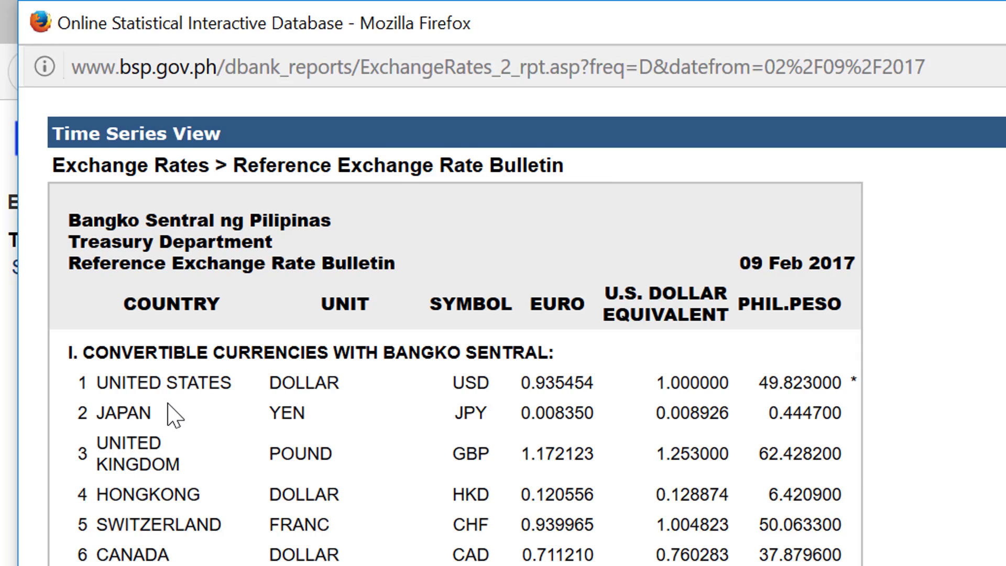
# Step: Copy the 9 Feb 2017 bulletin's web address and paste it over the URL in cell C3 of Book1 in Excel
pyautogui.click(453, 68)
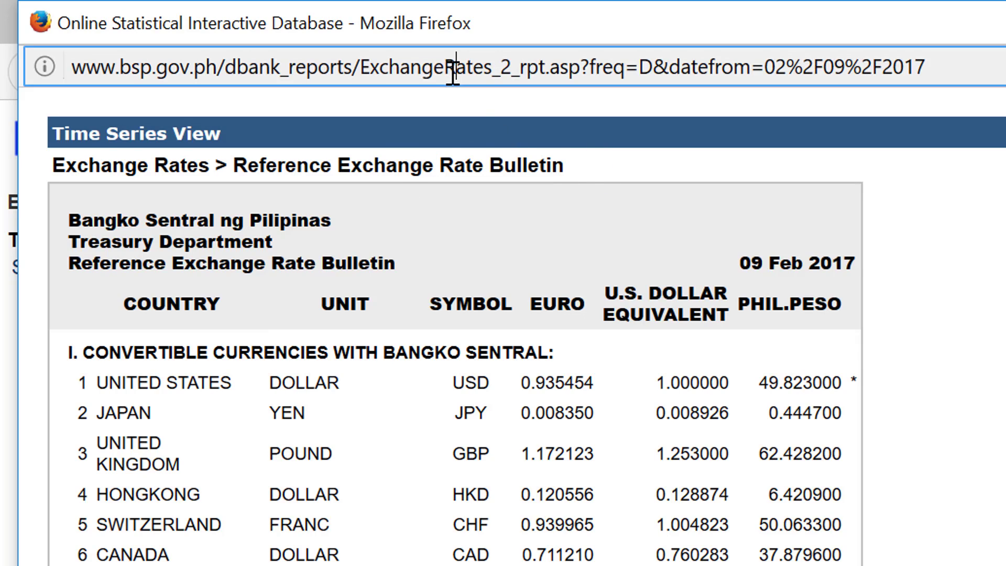
pyautogui.hotkey('ctrl', 'a')
pyautogui.hotkey('ctrl', 'c')
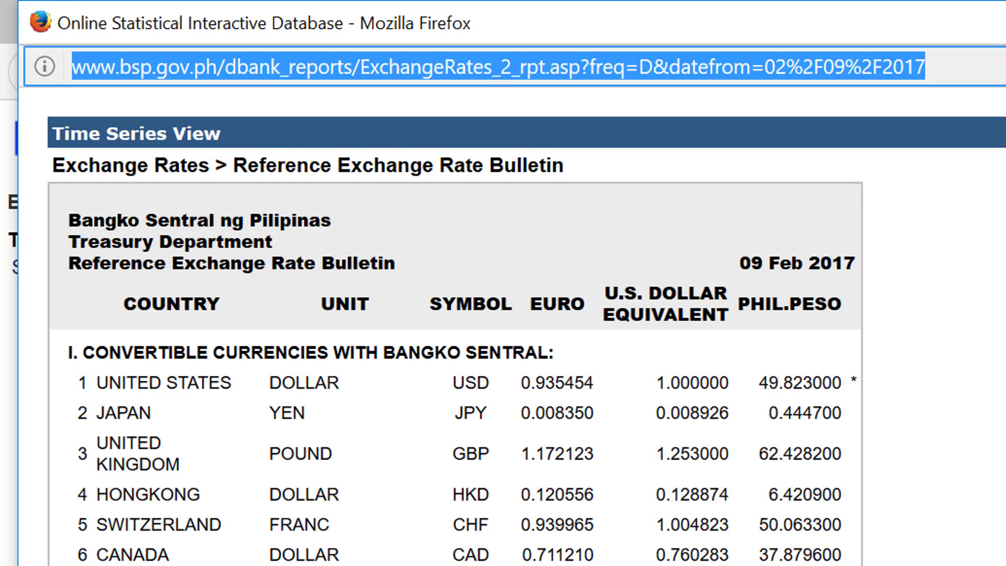
pyautogui.hotkey('alt', 'Tab')
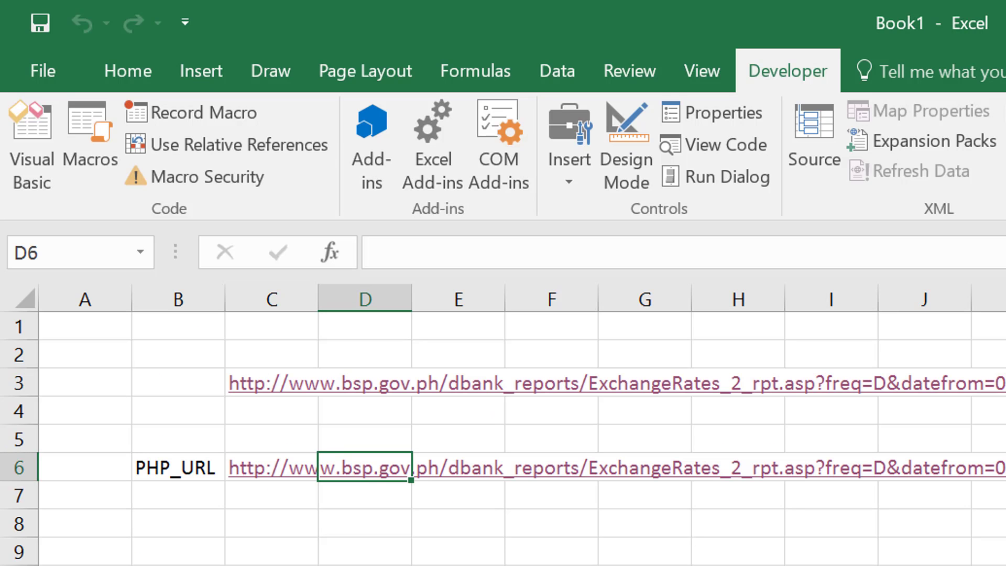
pyautogui.press('Up')
pyautogui.press('Up')
pyautogui.press('Up')
pyautogui.press('Left')
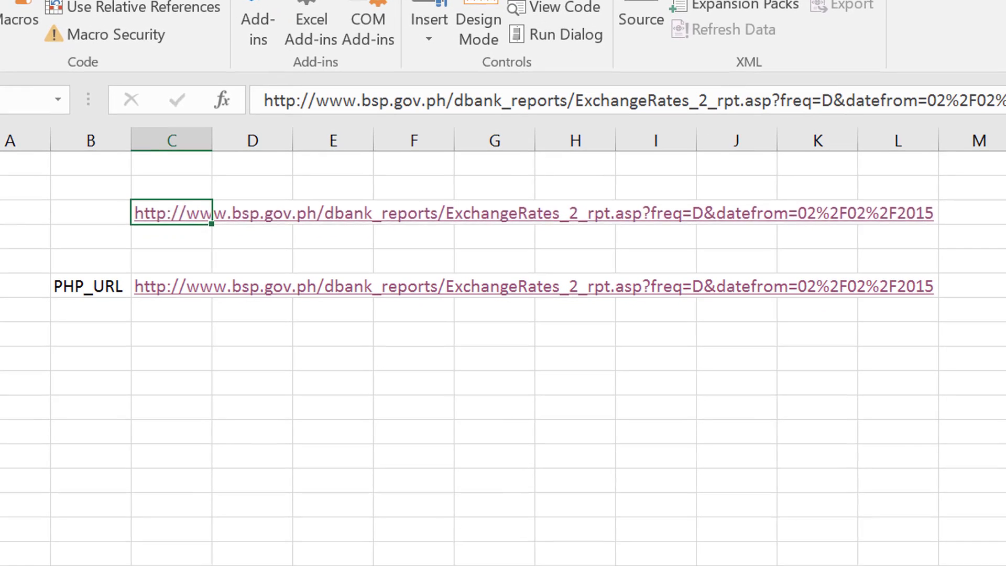
pyautogui.hotkey('ctrl', 'v')
# Step: Examine the month, day and year codes at the end of the URL in cell C3 without altering it
pyautogui.press('Left')
pyautogui.press('F2')
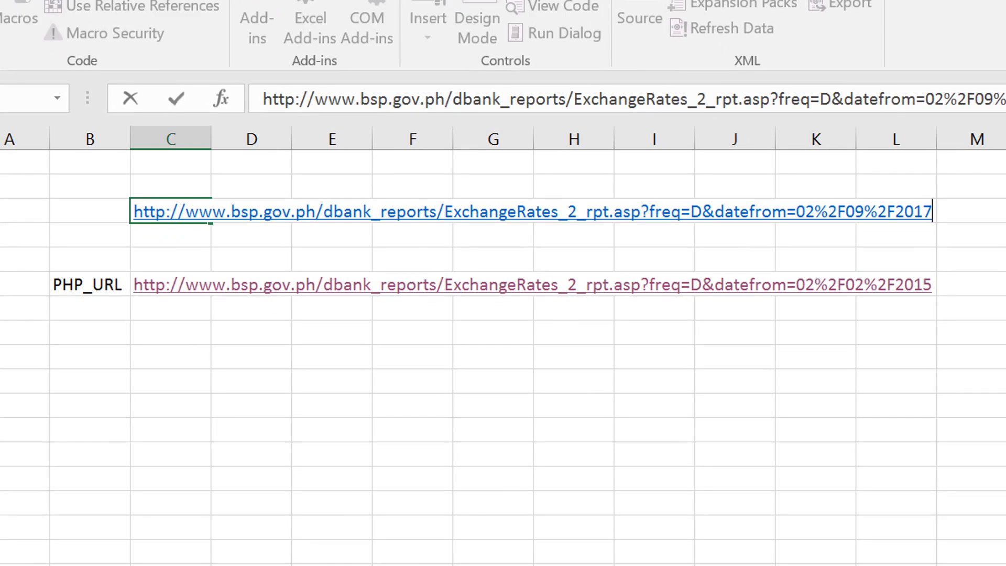
pyautogui.press('Left')
pyautogui.press('Left')
pyautogui.press('Left')
pyautogui.press('Left')
pyautogui.press('Left')
pyautogui.press('Left')
pyautogui.press('Left')
pyautogui.press('Left')
pyautogui.press('Left')
pyautogui.press('Left')
pyautogui.press('Left')
pyautogui.press('Left')
pyautogui.press('Left')
pyautogui.press('Left')
pyautogui.press('Left')
pyautogui.press('Left')
pyautogui.press('Left')
pyautogui.press('Right')
pyautogui.press('Right')
pyautogui.press('Right')
pyautogui.press('Right')
pyautogui.press('Right')
pyautogui.press('Right')
pyautogui.press('Right')
pyautogui.press('Right')
pyautogui.press('Right')
pyautogui.press('Left')
pyautogui.press('Right')
pyautogui.press('Right')
pyautogui.press('Left')
pyautogui.press('Left')
pyautogui.press('Left')
pyautogui.press('Left')
pyautogui.press('Left')
pyautogui.press('Return')
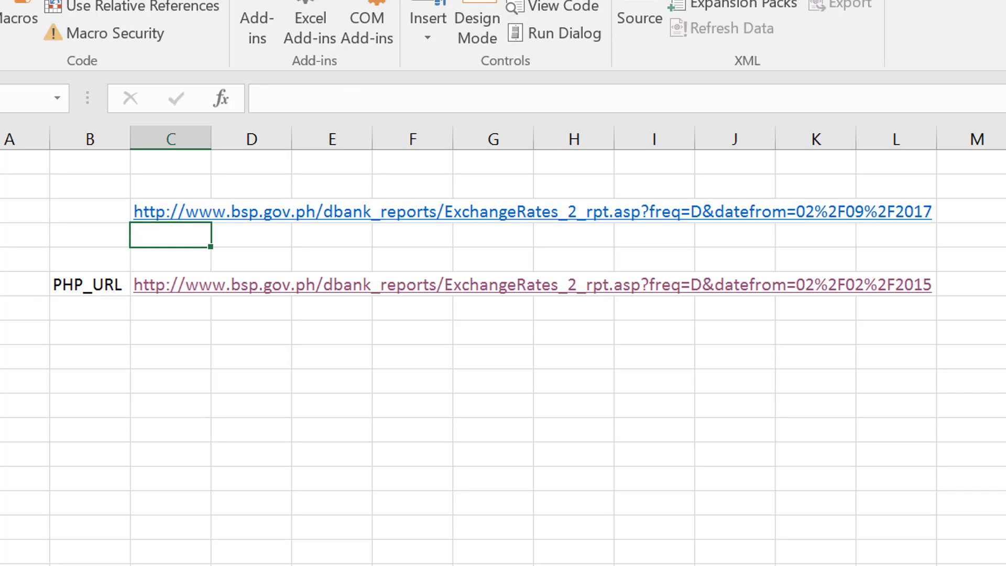
# Step: Switch to the BSP date form in Firefox and retrieve the Reference Exchange Rate Bulletin for 01/11/2017
pyautogui.click(637, 565)
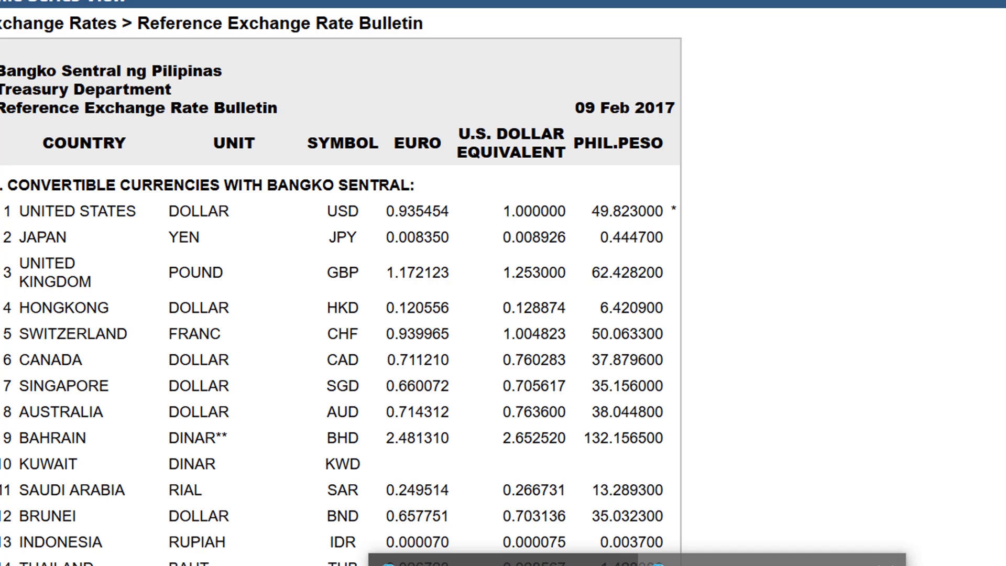
pyautogui.click(734, 558)
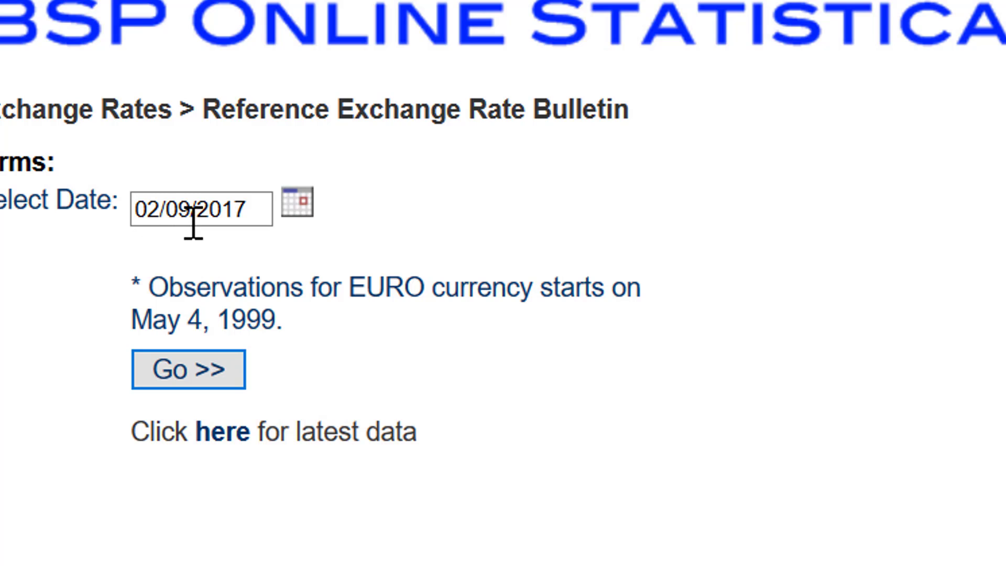
pyautogui.click(302, 204)
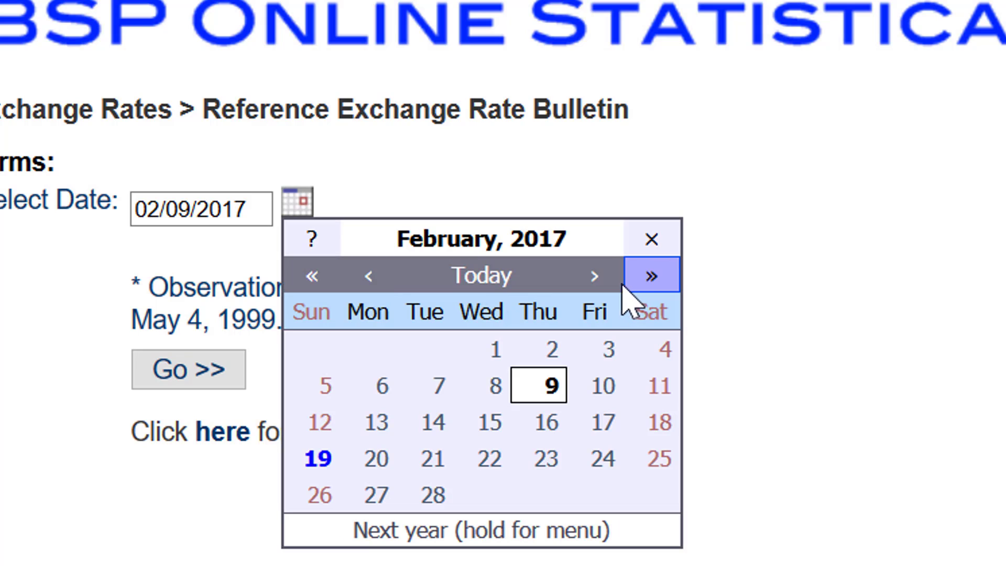
pyautogui.click(378, 278)
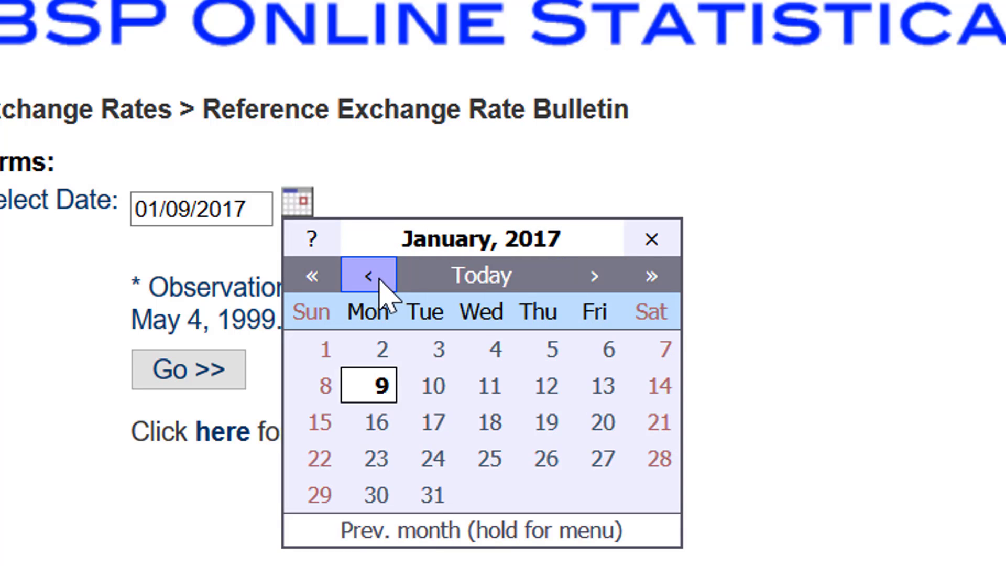
pyautogui.click(493, 386)
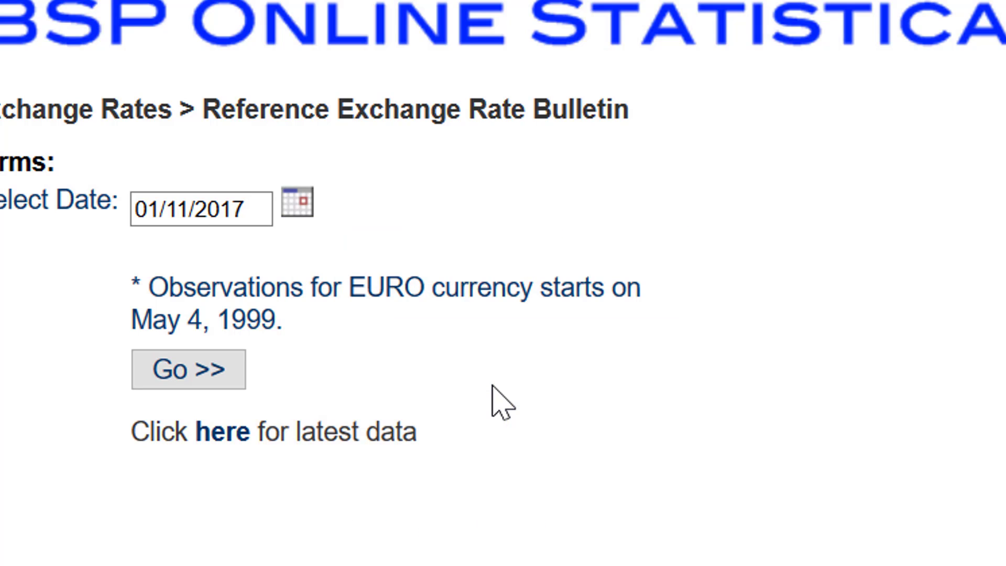
pyautogui.click(182, 366)
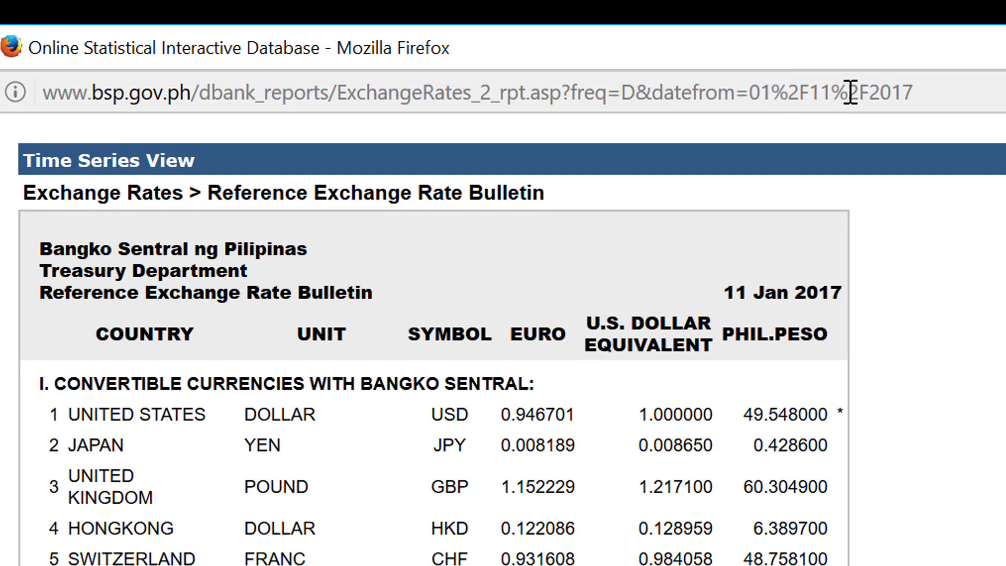
pyautogui.click(913, 93)
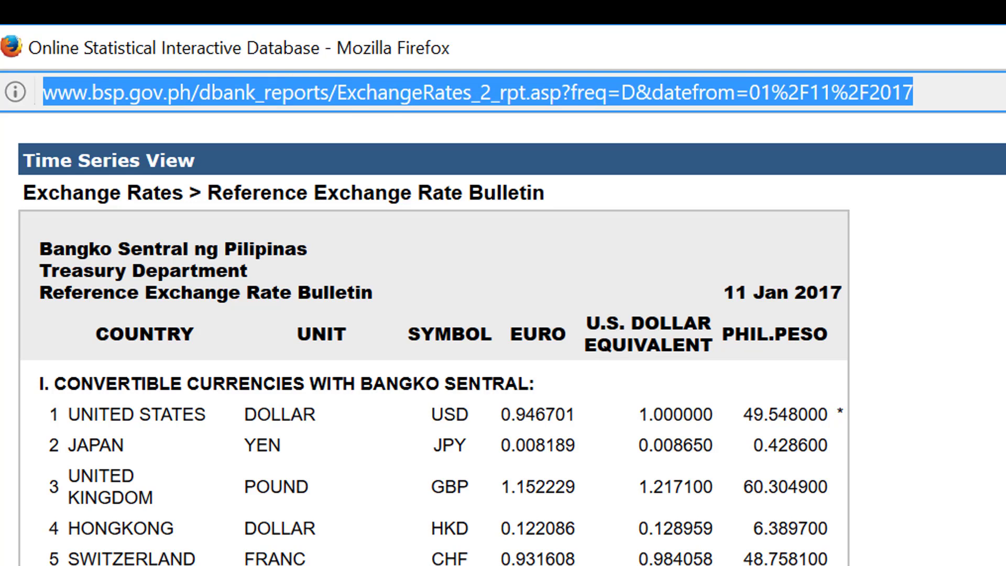
pyautogui.hotkey('alt', 'Tab')
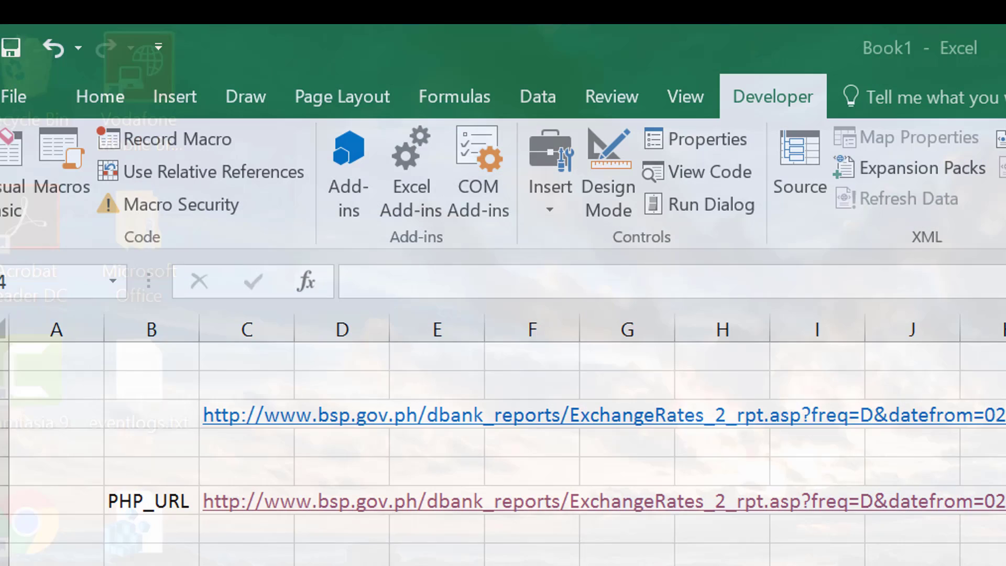
pyautogui.press('Up')
pyautogui.press('Up')
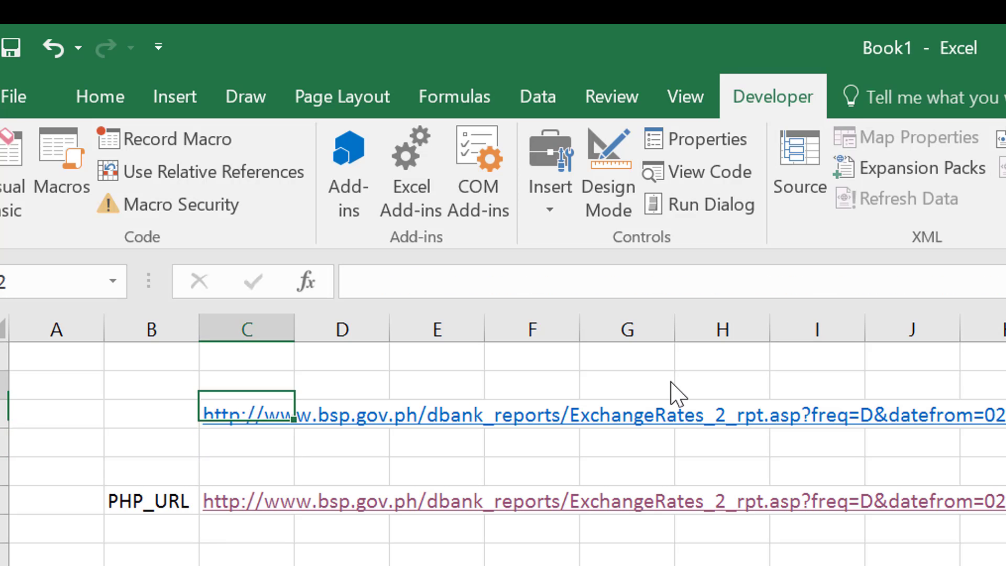
pyautogui.hotkey('ctrl', 'c')
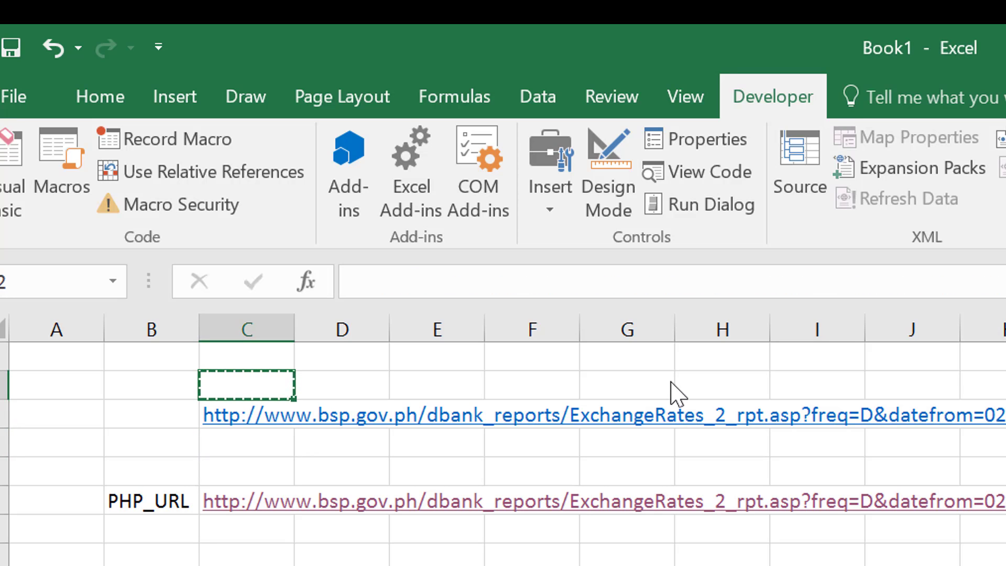
pyautogui.press('Escape')
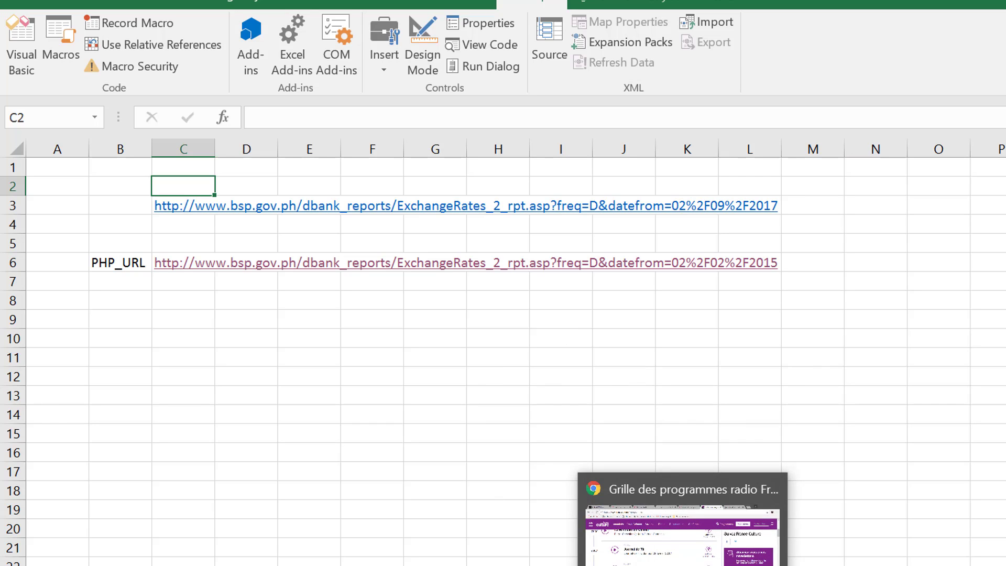
# Step: Switch to the 11 Jan 2017 bulletin in Firefox, copy its web address and paste it into cell C2 in Excel
pyautogui.click(547, 565)
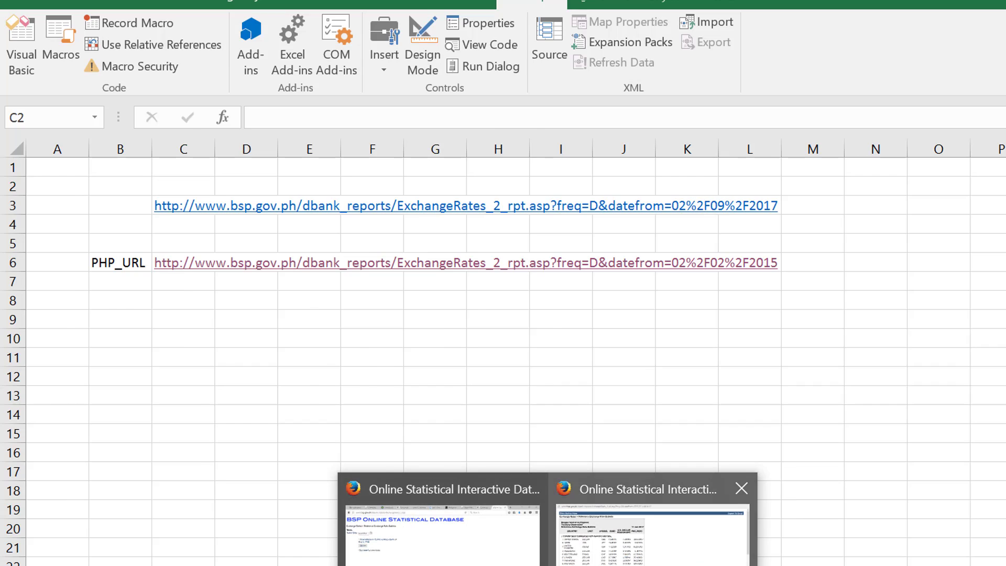
pyautogui.click(652, 532)
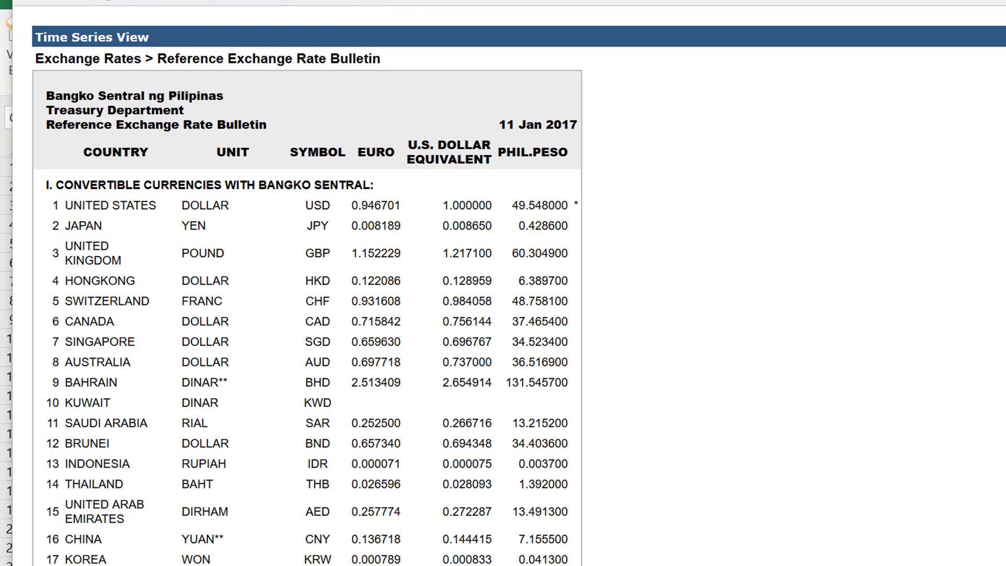
pyautogui.click(941, 558)
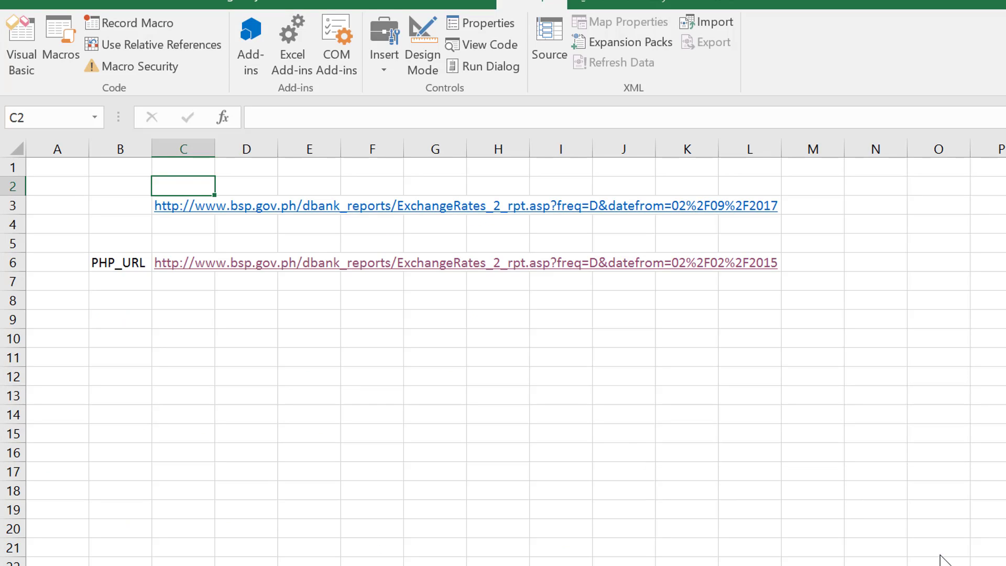
pyautogui.hotkey('ctrl', 'v')
# Step: Insert three blank columns before column A to make room beside the PHP_URL row
pyautogui.press('Down')
pyautogui.press('Down')
pyautogui.press('Down')
pyautogui.press('Down')
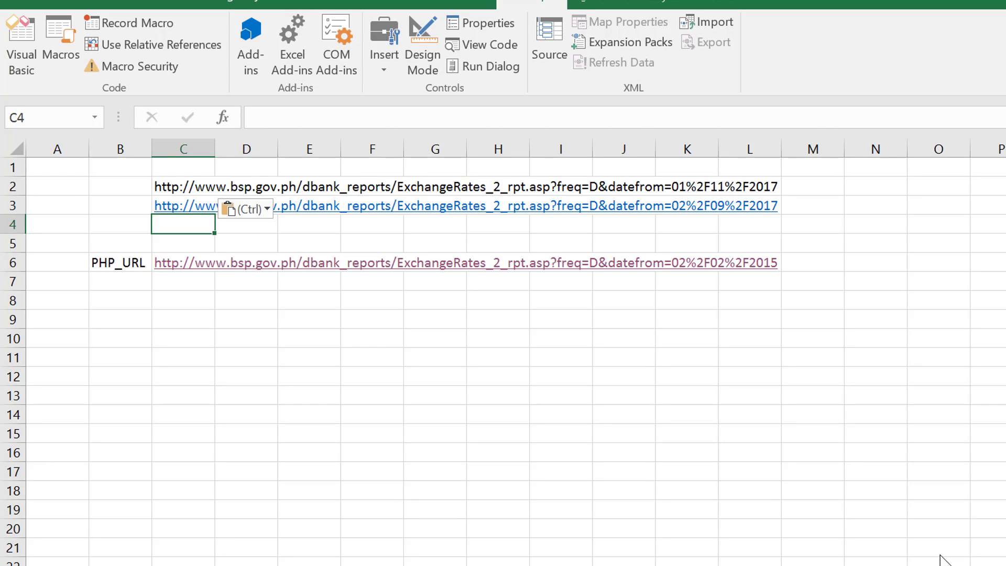
pyautogui.press('Left')
pyautogui.press('Left')
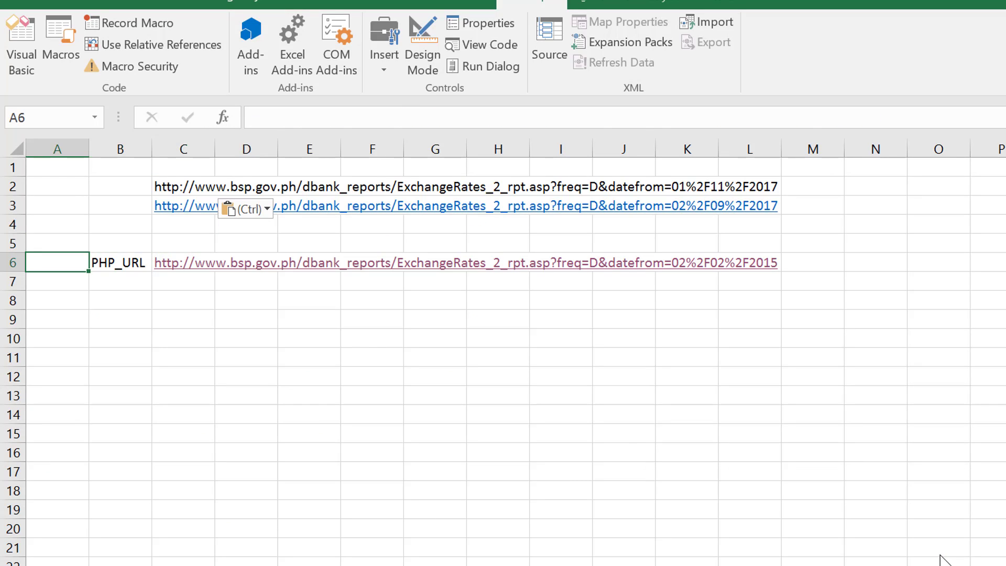
pyautogui.press('Right')
pyautogui.press('Right')
pyautogui.press('Left')
pyautogui.press('Left')
pyautogui.hotkey('ctrl', 'space')
pyautogui.hotkey('ctrl', 'shift', '+')
pyautogui.hotkey('ctrl', 'shift', '+')
pyautogui.hotkey('ctrl', 'shift', '+')
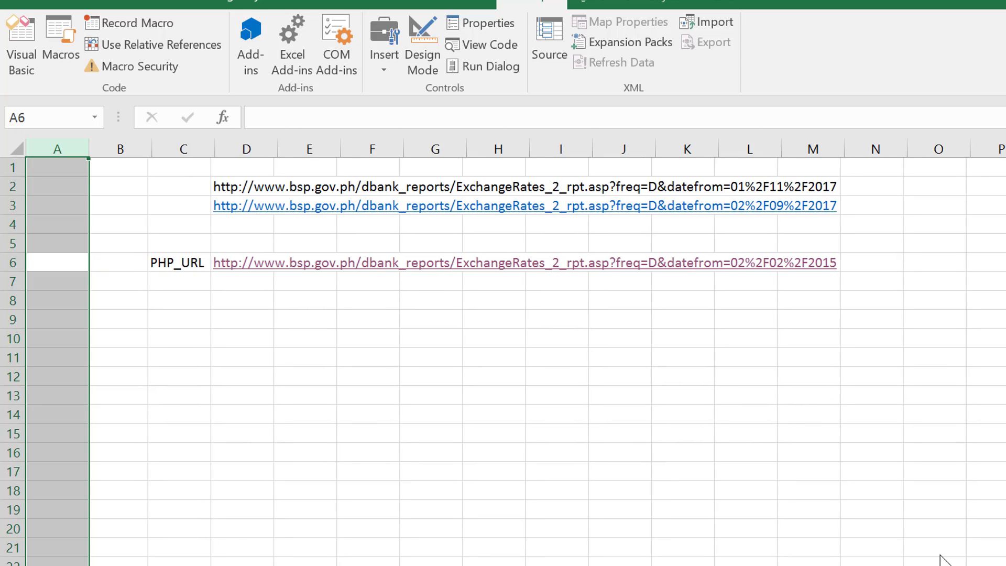
# Step: Enter the headings Year, Month and Day in cells B5, C5 and D5
pyautogui.press('Right')
pyautogui.press('Up')
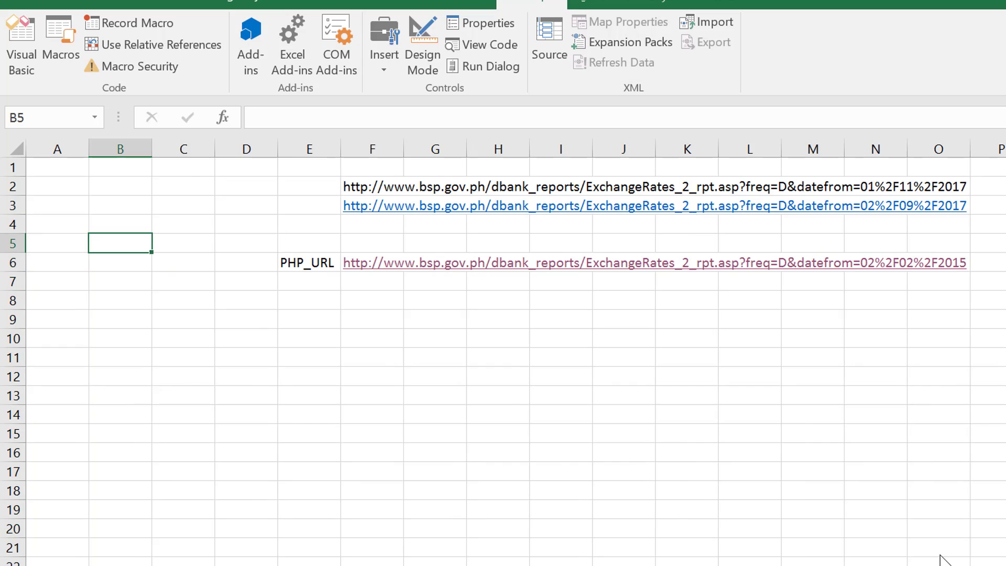
pyautogui.write('Year')
pyautogui.press('Return')
pyautogui.press('Up')
pyautogui.press('Right')
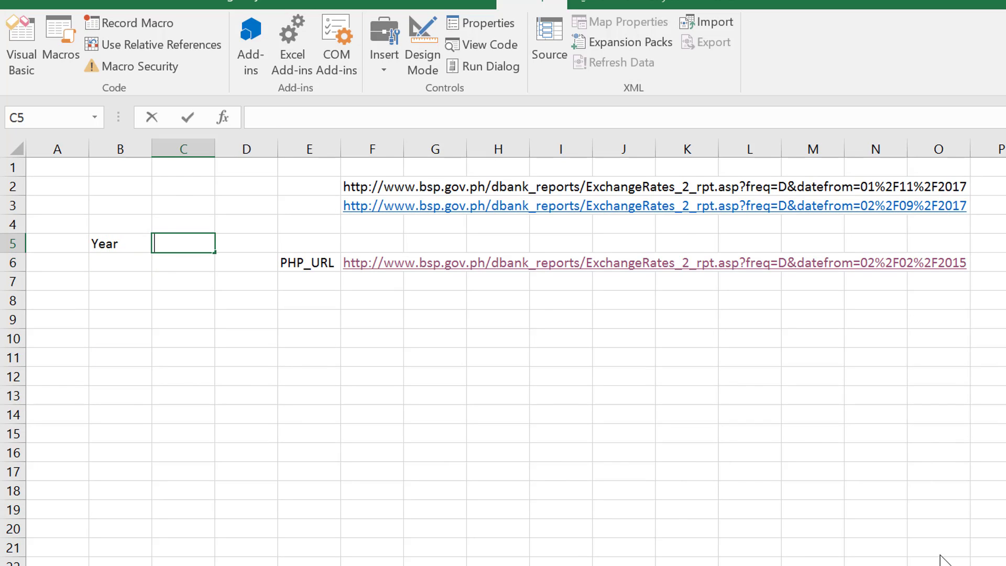
pyautogui.write('Month')
pyautogui.press('Return')
pyautogui.press('Up')
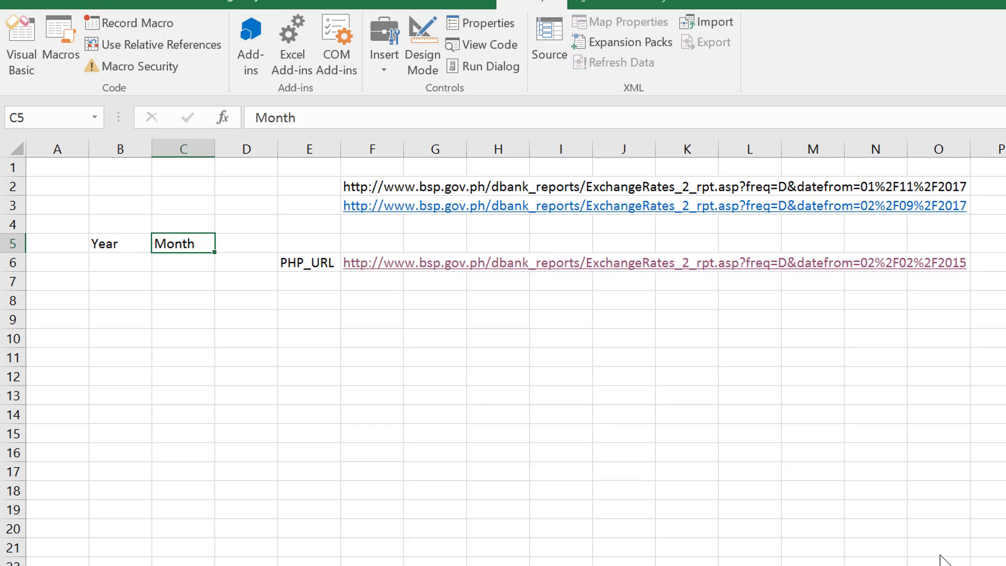
pyautogui.press('Right')
pyautogui.write('Day')
pyautogui.press('Return')
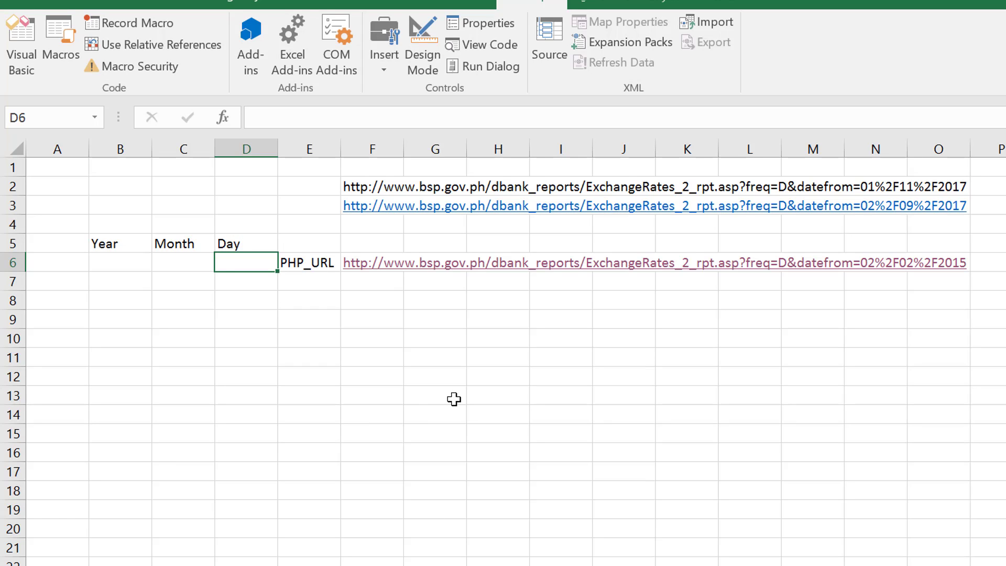
# Step: Enter the heading Sheet in cell A5, beside the Year heading
pyautogui.press('Left')
pyautogui.press('Left')
pyautogui.press('Left')
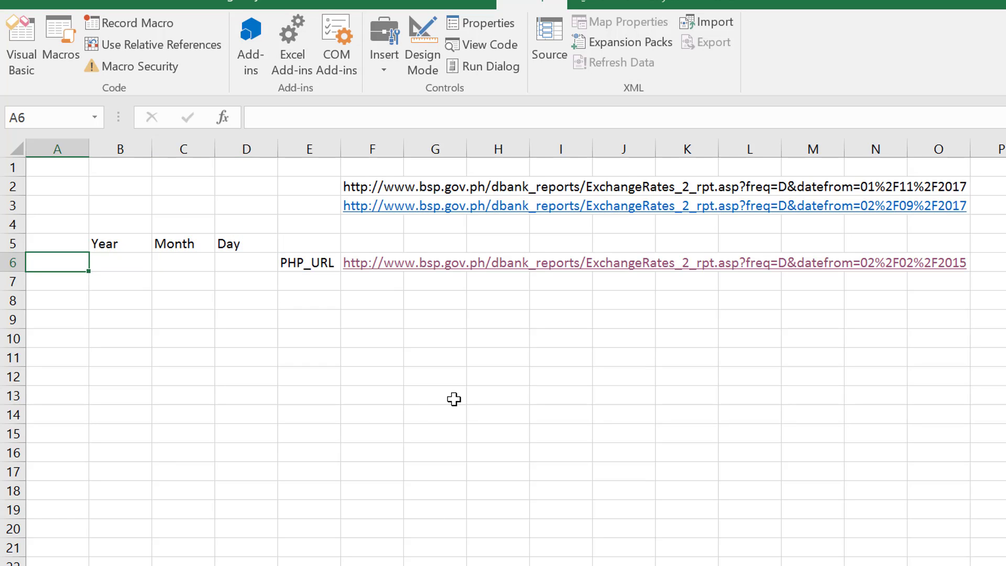
pyautogui.press('Up')
pyautogui.write('Shee')
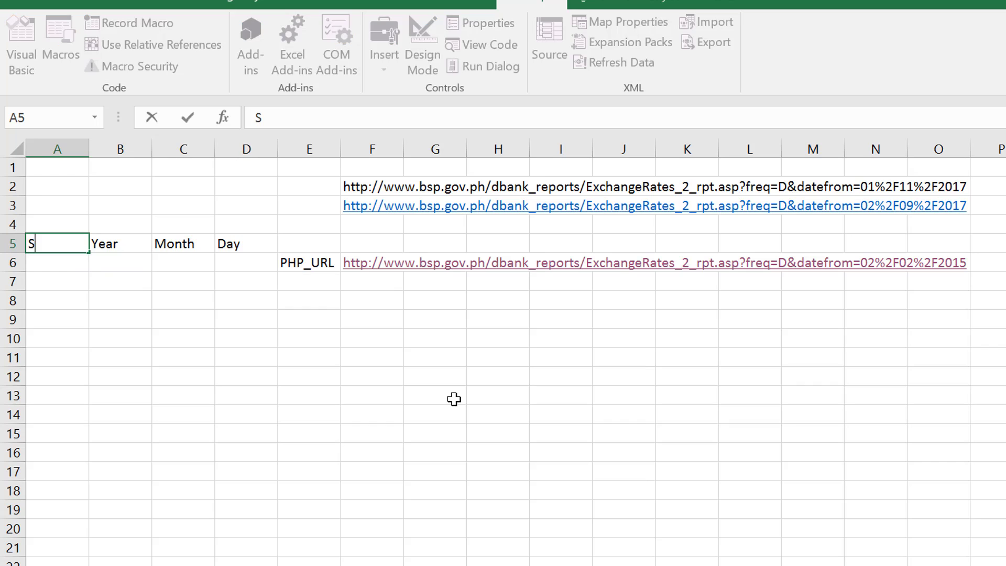
pyautogui.write('t')
pyautogui.press('Return')
# Step: Fill row 6 under the headings with year 2016, month 1 and day 1
pyautogui.press('Right')
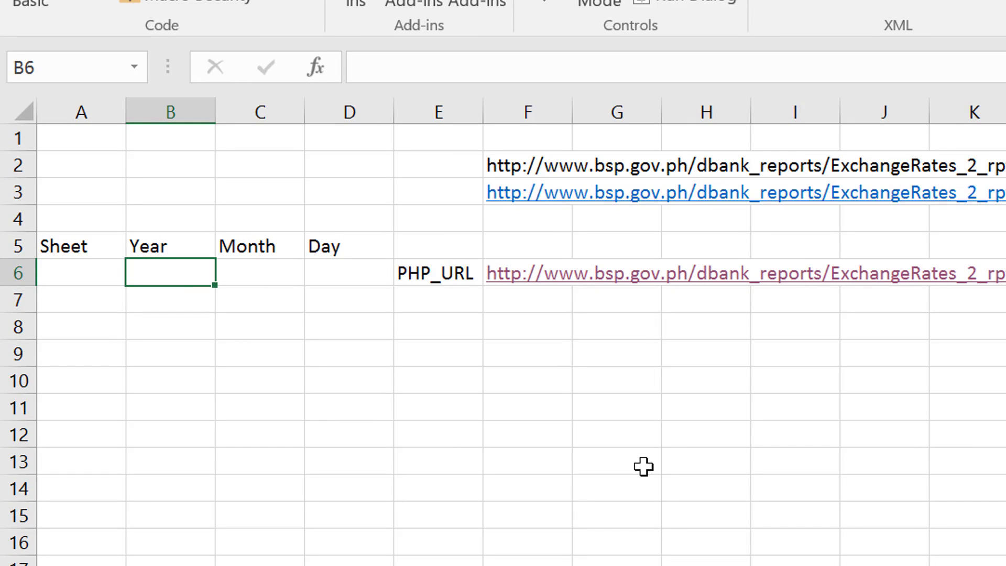
pyautogui.press('Left')
pyautogui.press('Right')
pyautogui.write('2016')
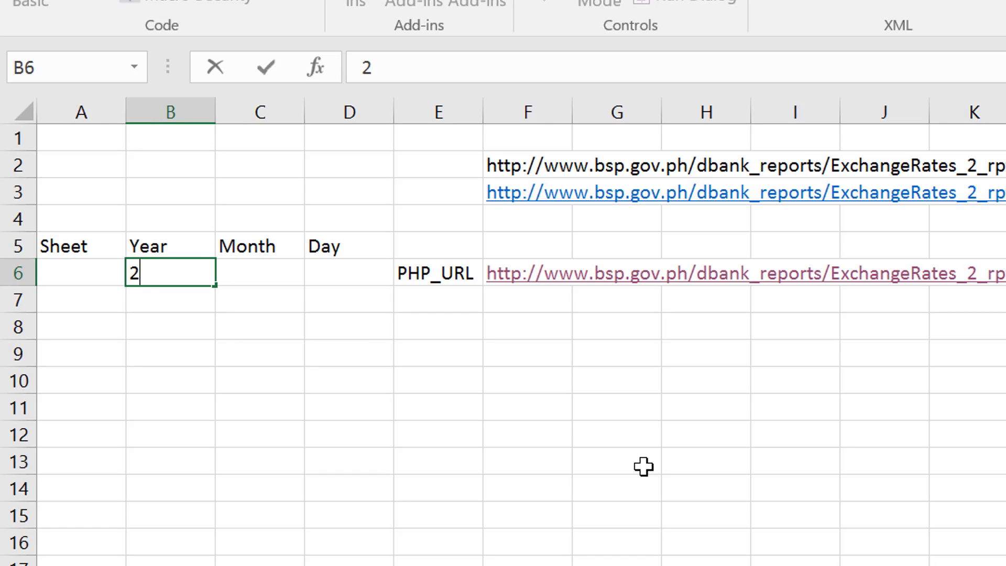
pyautogui.press('Return')
pyautogui.press('Up')
pyautogui.press('Right')
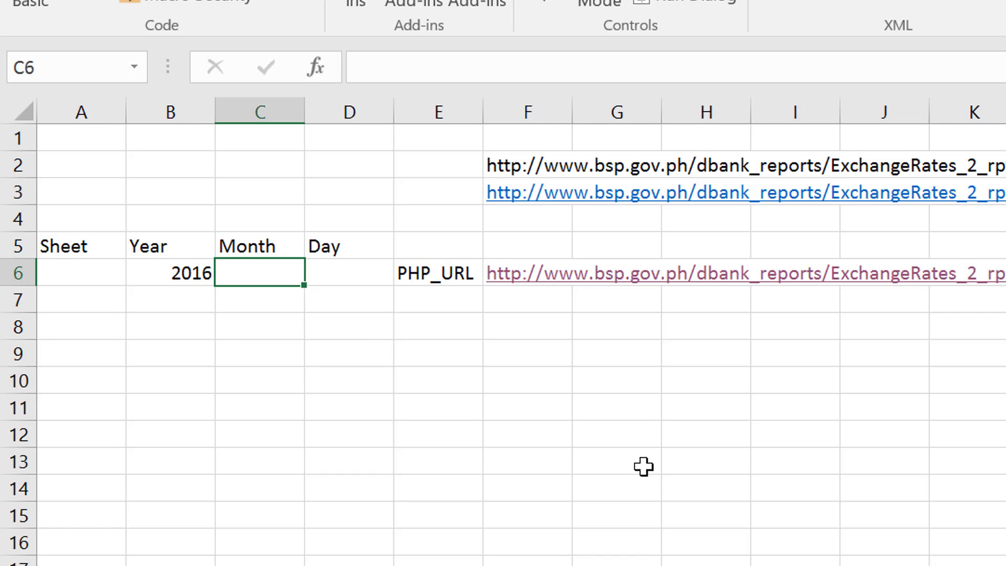
pyautogui.write('1')
pyautogui.press('Return')
pyautogui.press('Up')
pyautogui.press('Right')
pyautogui.write('1')
pyautogui.press('Return')
# Step: Build a date in A6 with =DATE(B6;C6;D6) and apply the day-month-year date format with abbreviated month name
pyautogui.press('Left')
pyautogui.press('Left')
pyautogui.press('Up')
pyautogui.press('Left')
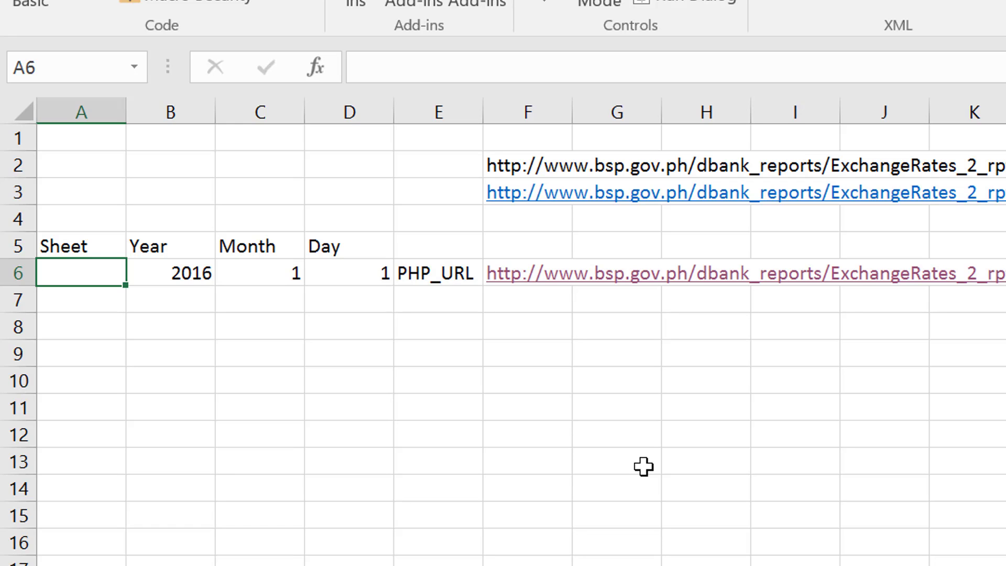
pyautogui.write('=date(')
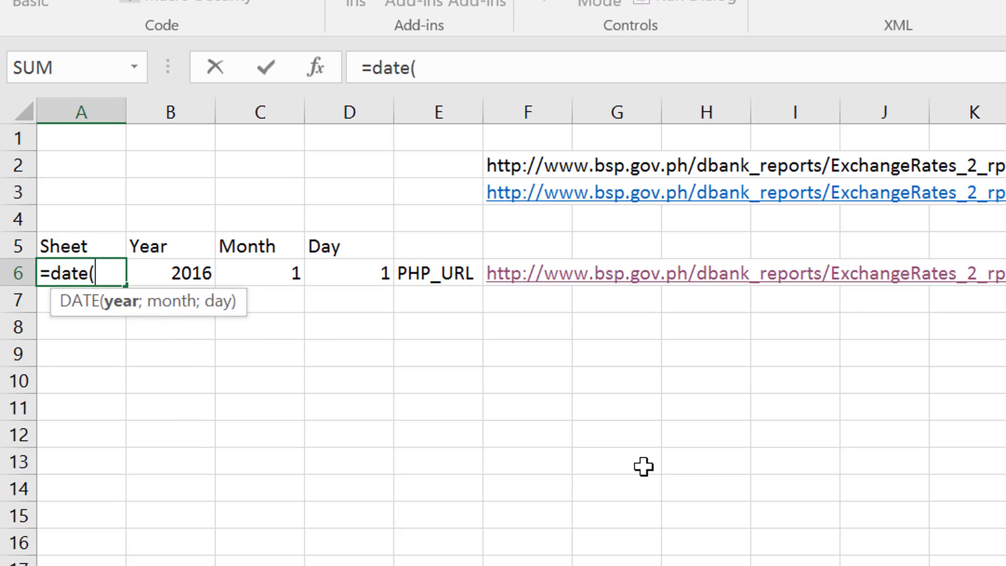
pyautogui.press('Right')
pyautogui.write(';')
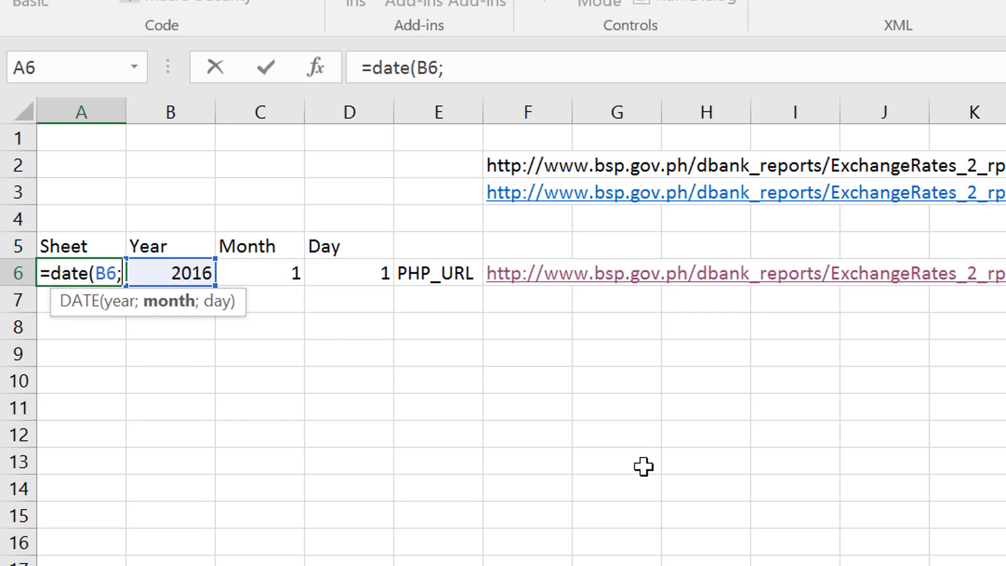
pyautogui.press('Right')
pyautogui.press('Right')
pyautogui.write(';')
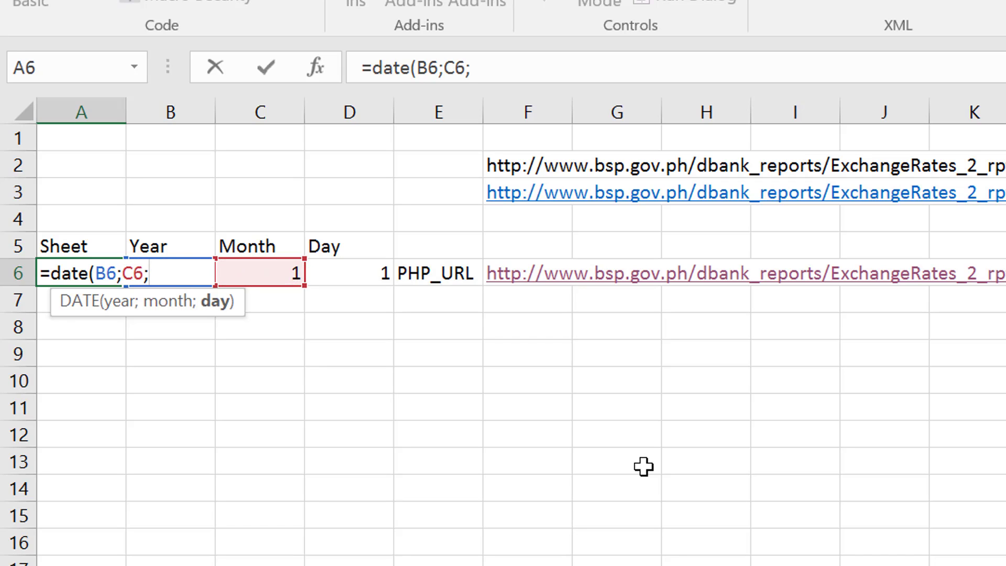
pyautogui.press('Right')
pyautogui.press('Right')
pyautogui.press('Right')
pyautogui.press('Return')
pyautogui.press('Up')
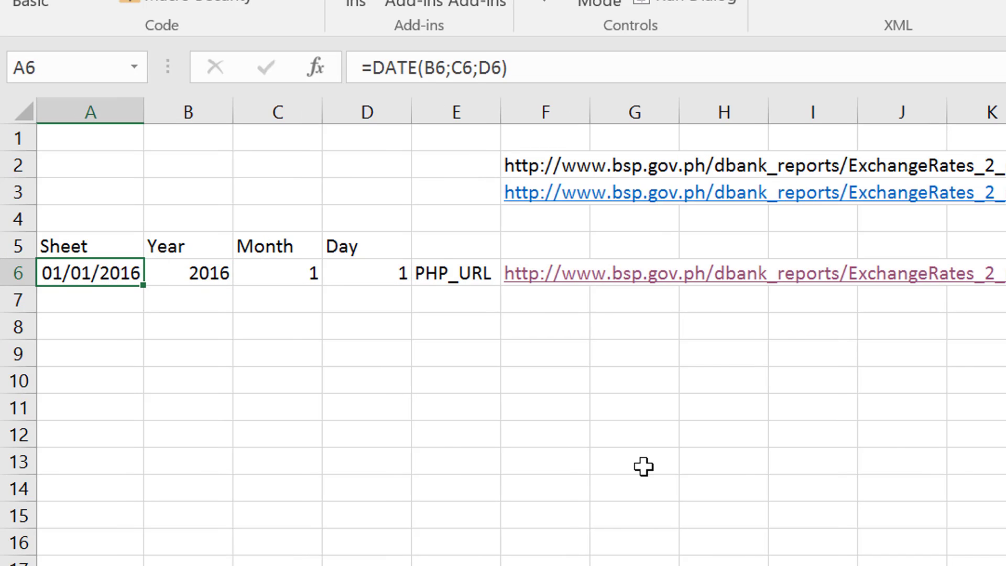
pyautogui.hotkey('ctrl', 'shift', '3')
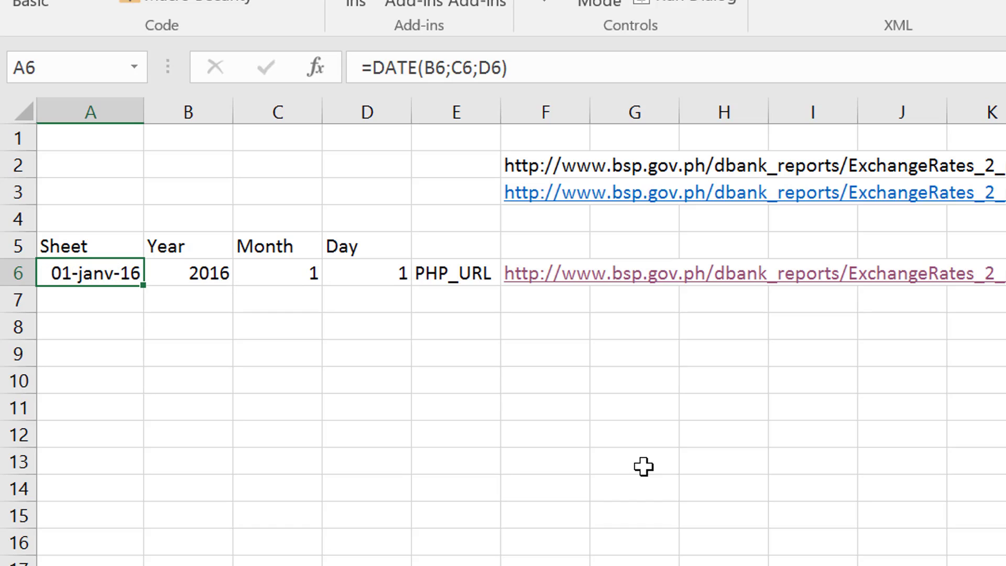
# Step: Insert one blank column before the column holding the DATE formula
pyautogui.press('Right')
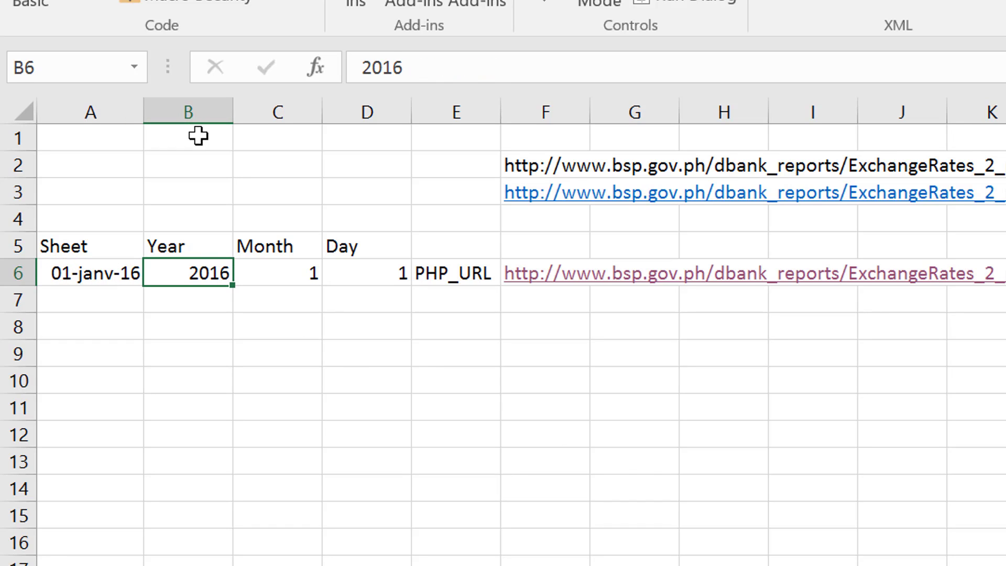
pyautogui.press('Left')
pyautogui.hotkey('ctrl', 'space')
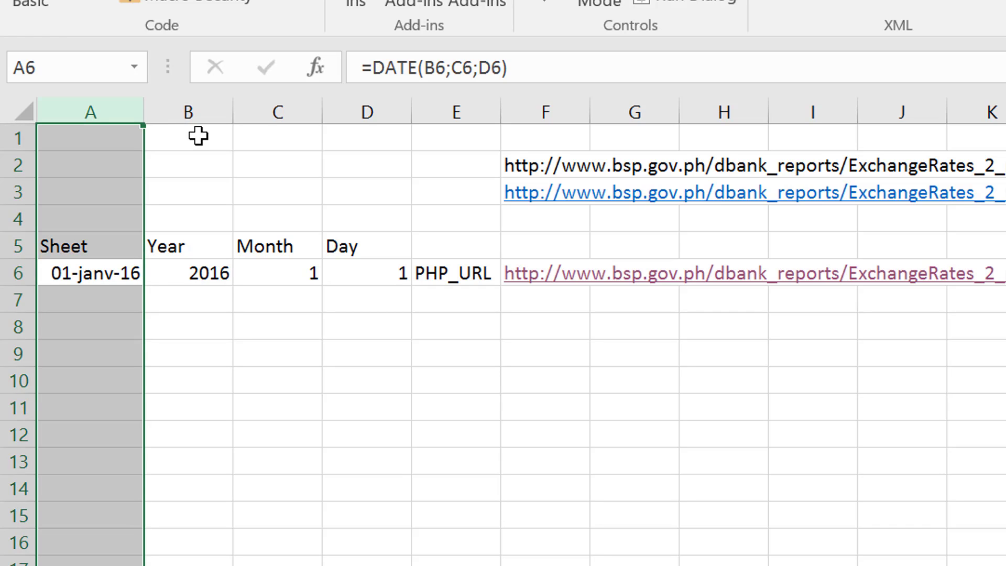
pyautogui.hotkey('ctrl', 'shift', '+')
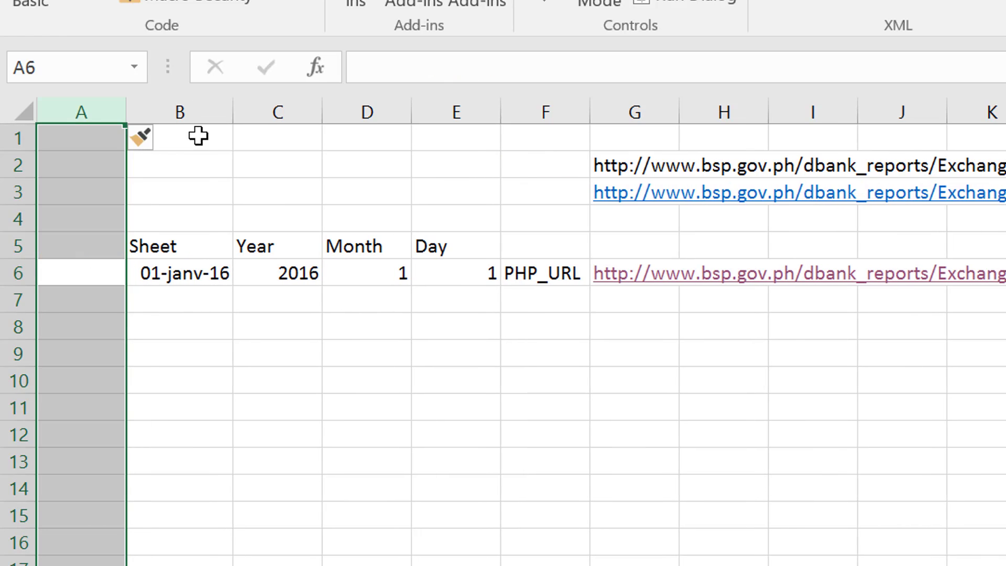
# Step: Change the heading in B5 to Date and enter the heading Sheet in A5
pyautogui.press('Left')
pyautogui.press('Right')
pyautogui.press('Up')
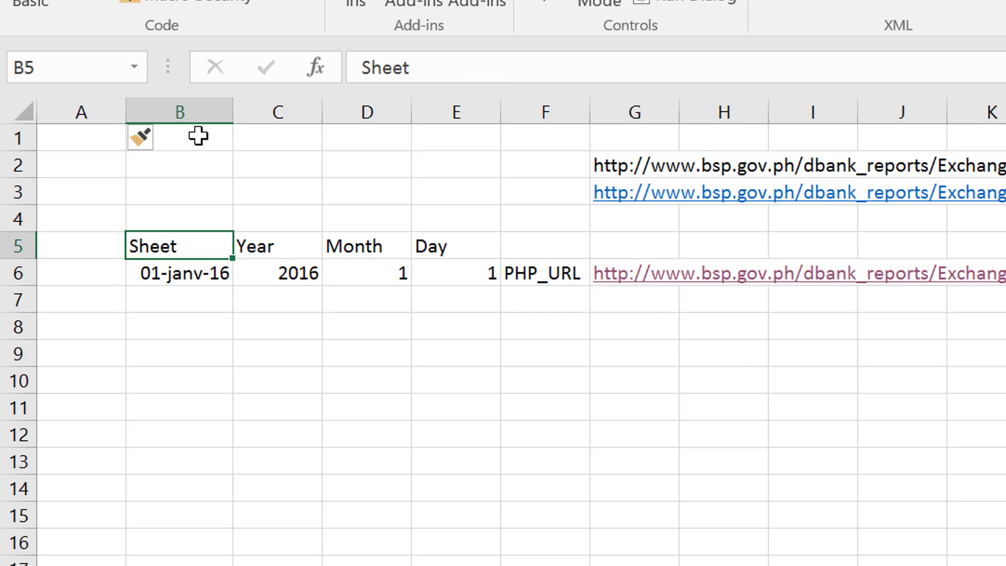
pyautogui.write('Datee')
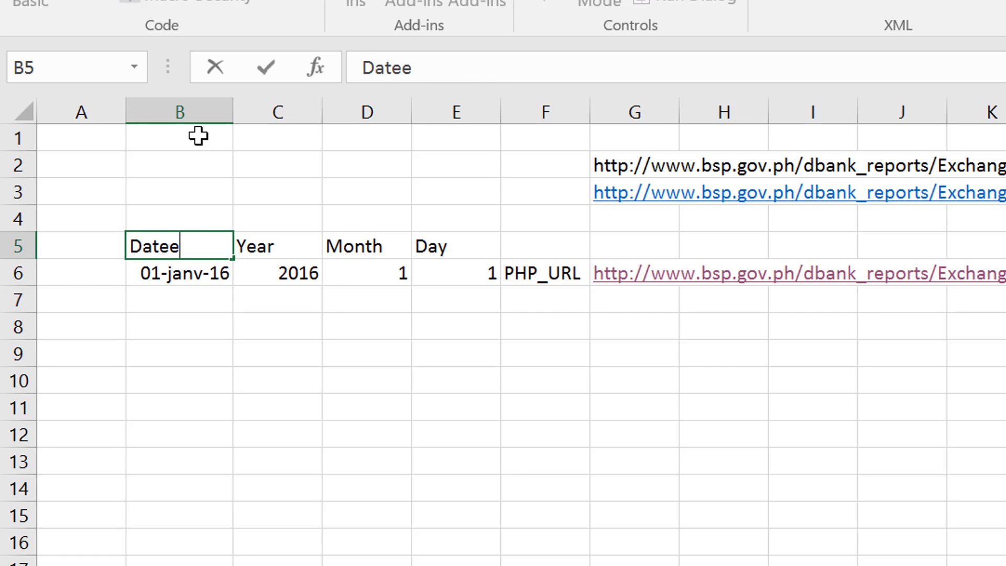
pyautogui.press('Return')
pyautogui.press('Up')
pyautogui.press('F2')
pyautogui.press('BackSpace')
pyautogui.press('Return')
pyautogui.press('Left')
pyautogui.press('Up')
pyautogui.write('Sheet')
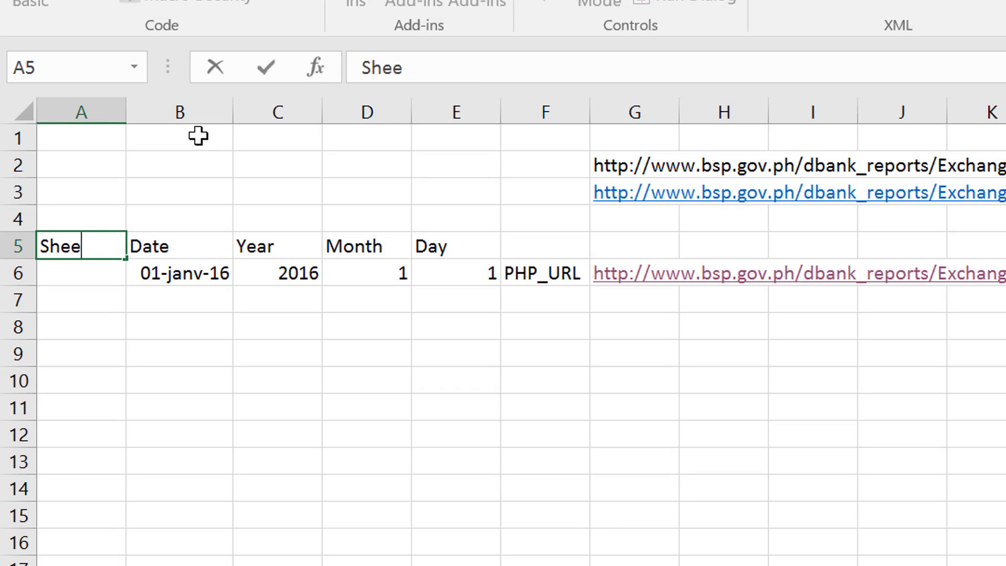
pyautogui.press('Return')
# Step: Enter the formula =TEXT(B6;"ddd mmm yyyy") in A6 to turn the date into sheet-name text
pyautogui.write('=')
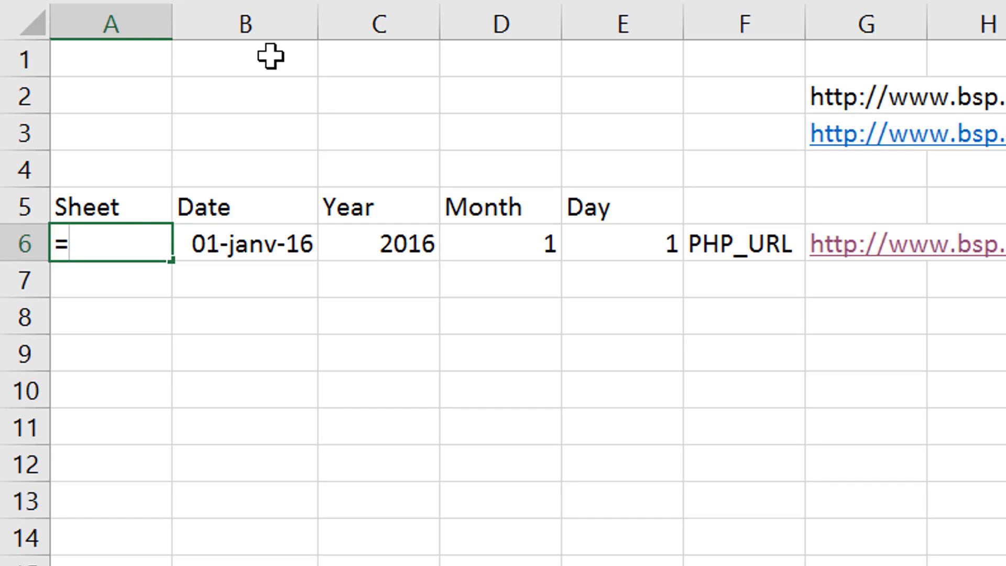
pyautogui.write('text(')
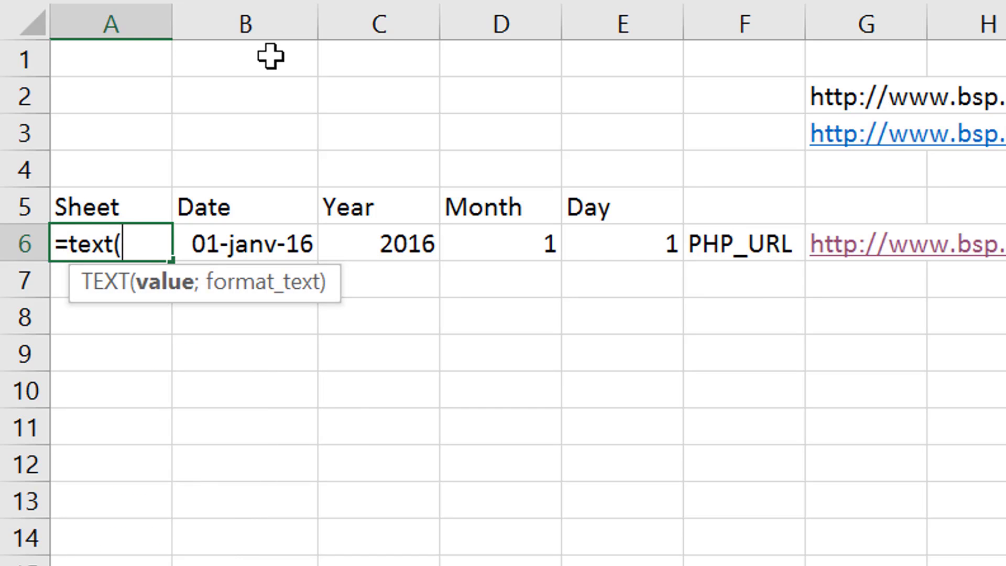
pyautogui.press('Right')
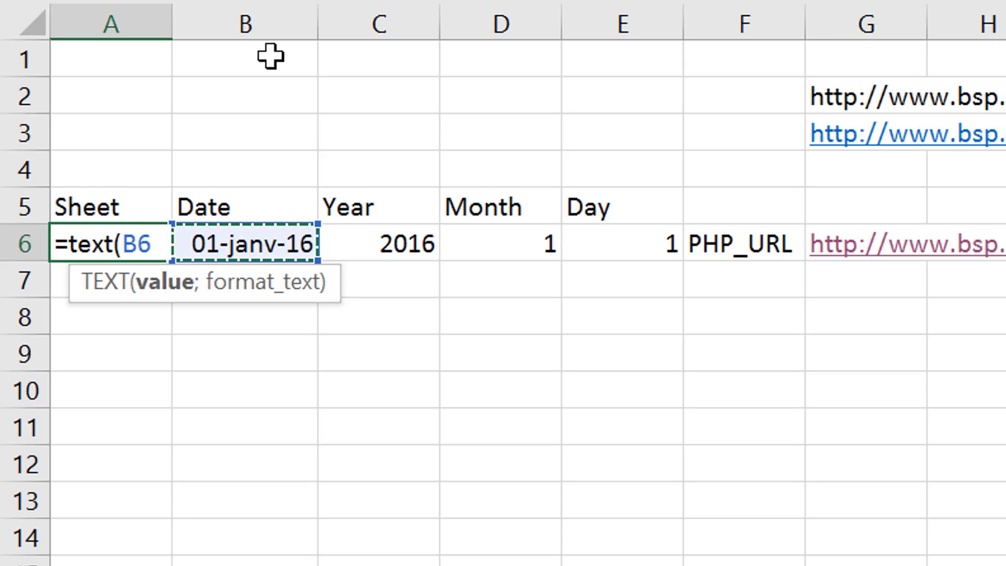
pyautogui.write(';')
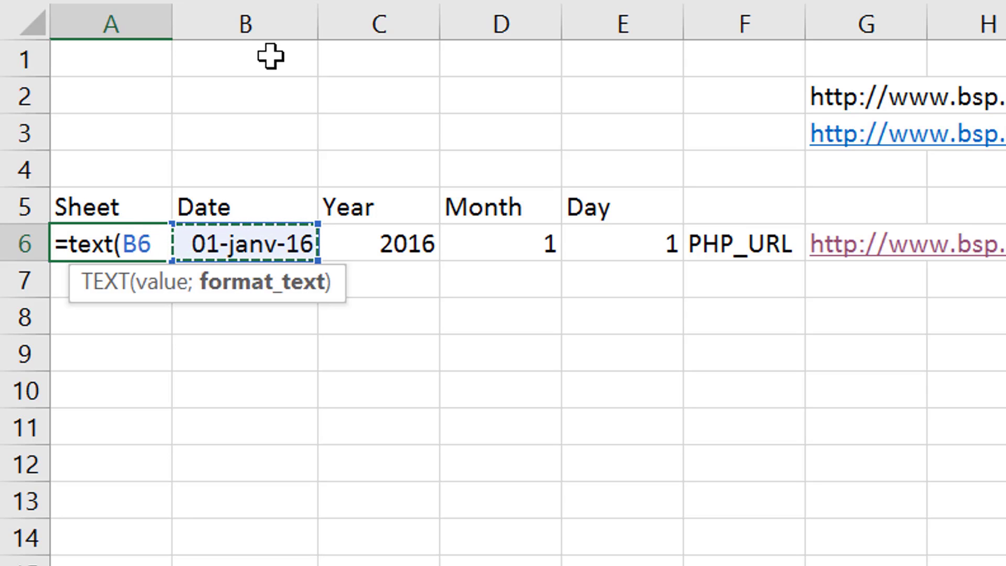
pyautogui.write('"')
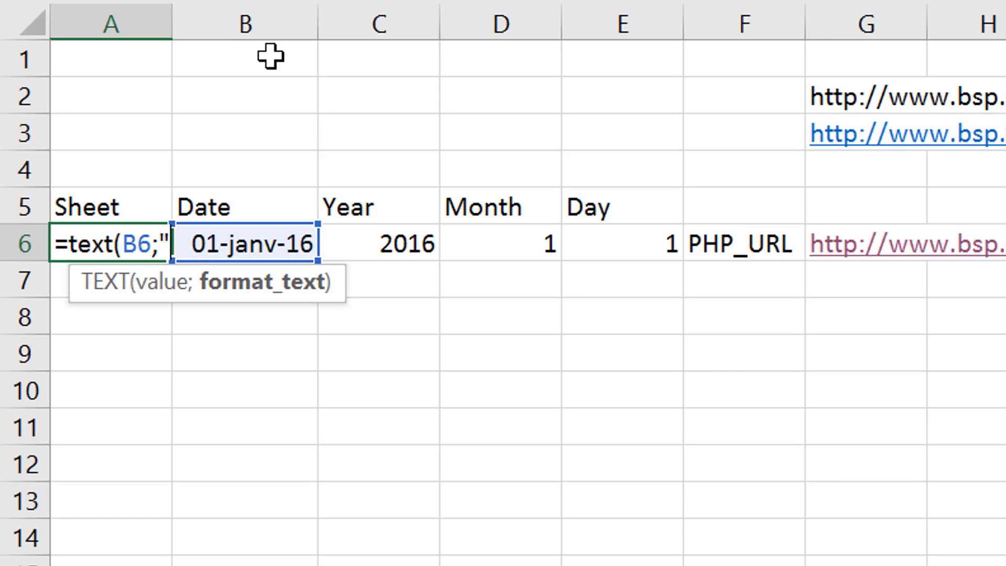
pyautogui.write('ddd')
pyautogui.press('BackSpace')
pyautogui.press('BackSpace')
pyautogui.press('BackSpace')
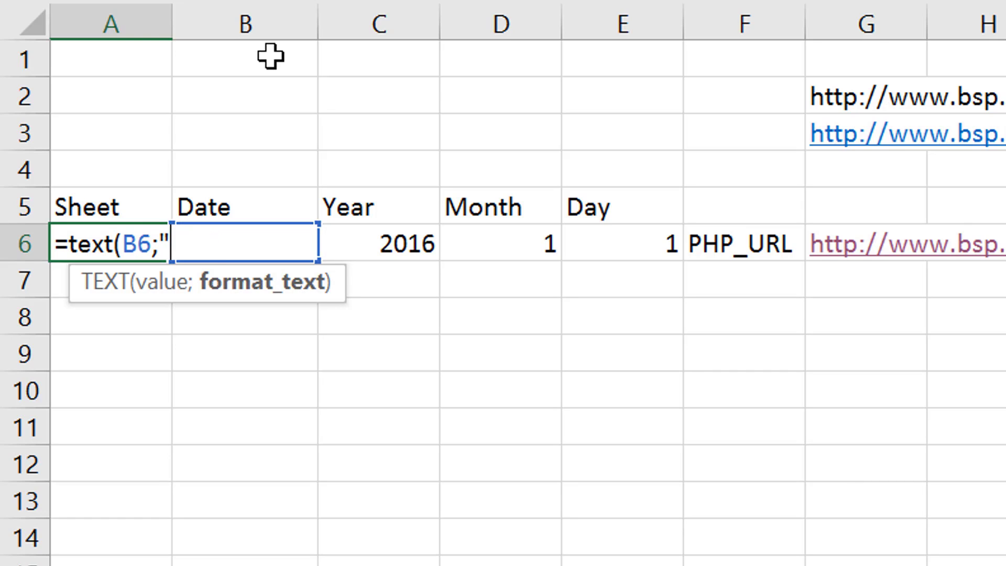
pyautogui.write('ddd')
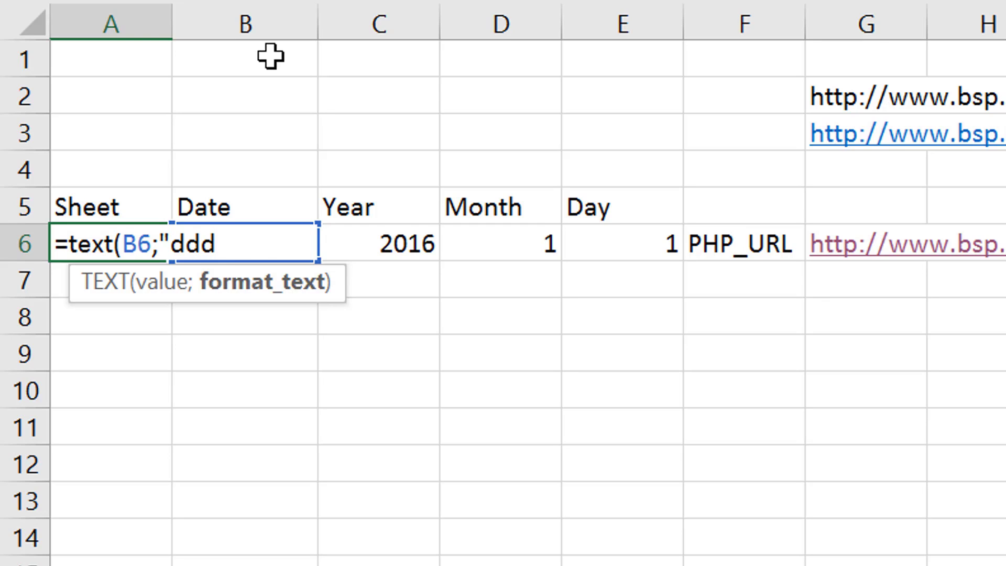
pyautogui.write(' mmm ')
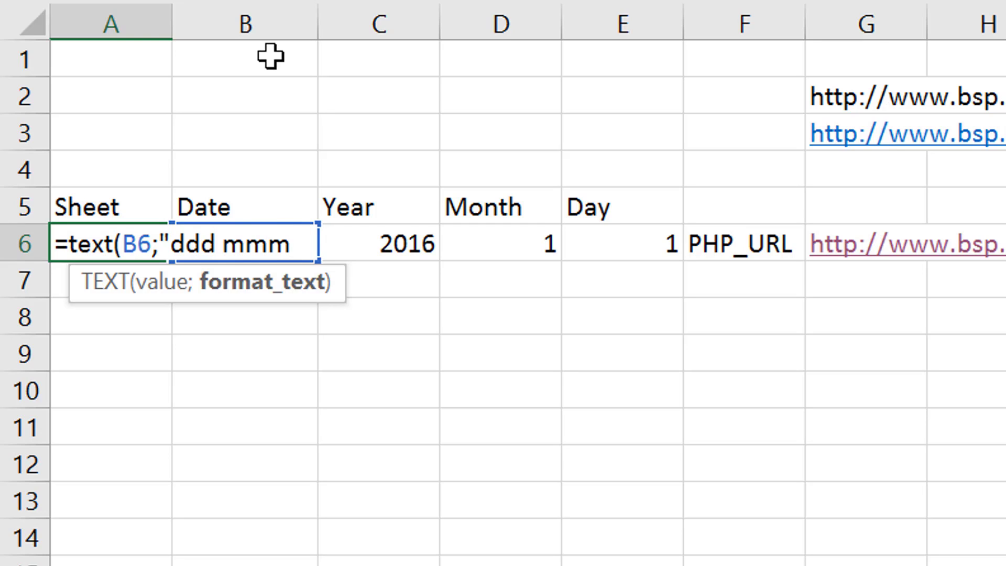
pyautogui.write('yyy')
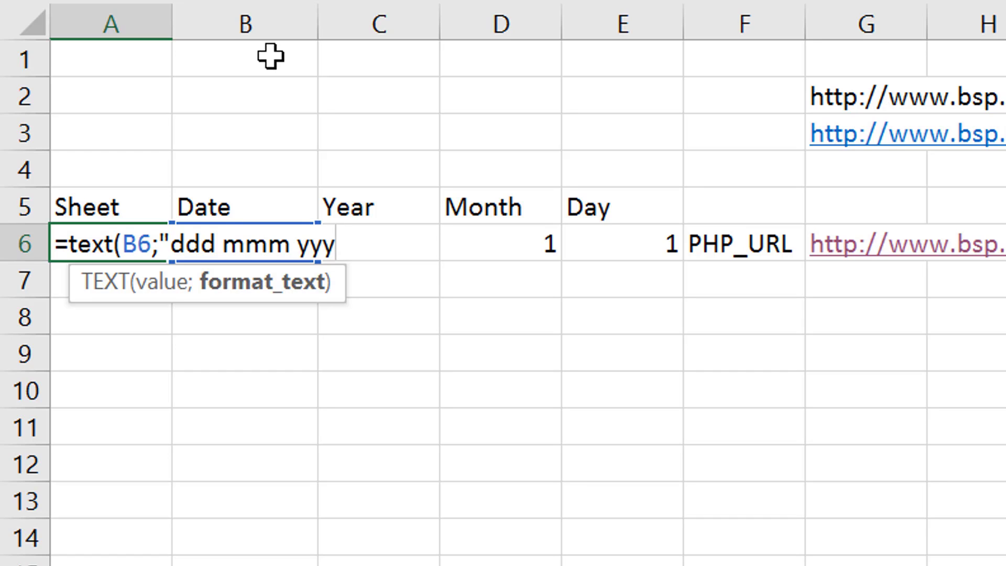
pyautogui.write('y"')
pyautogui.press('Return')
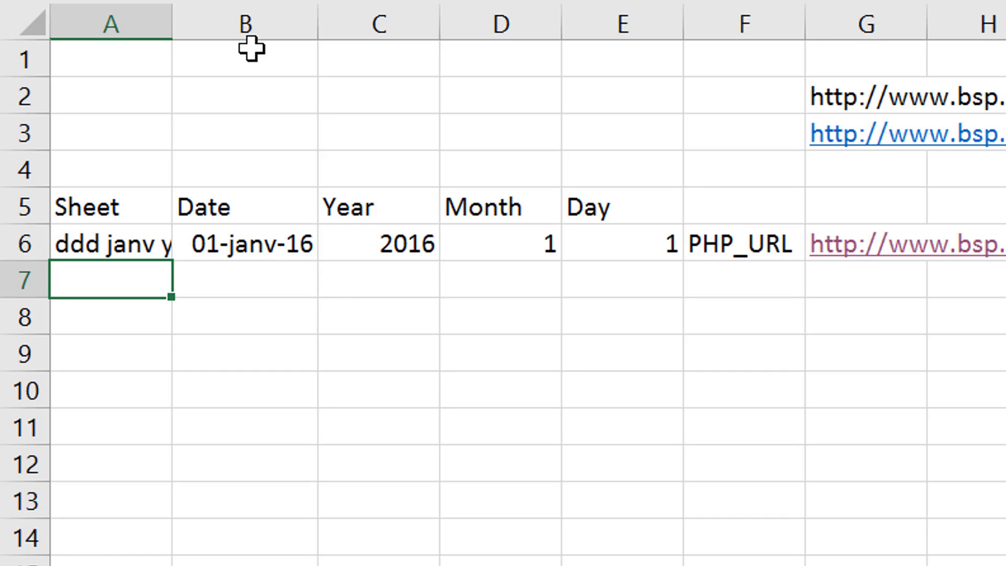
# Step: Widen column A and change the format code in A6's TEXT formula to "jjj mmm aaaa"
pyautogui.moveTo(172, 24); pyautogui.dragTo(317, 48)
pyautogui.press('Up')
pyautogui.press('F2')
pyautogui.press('Left')
pyautogui.press('Left')
pyautogui.press('Left')
pyautogui.press('Left')
pyautogui.press('Left')
pyautogui.press('Left')
pyautogui.press('Left')
pyautogui.press('Left')
pyautogui.press('Left')
pyautogui.press('Left')
pyautogui.press('Left')
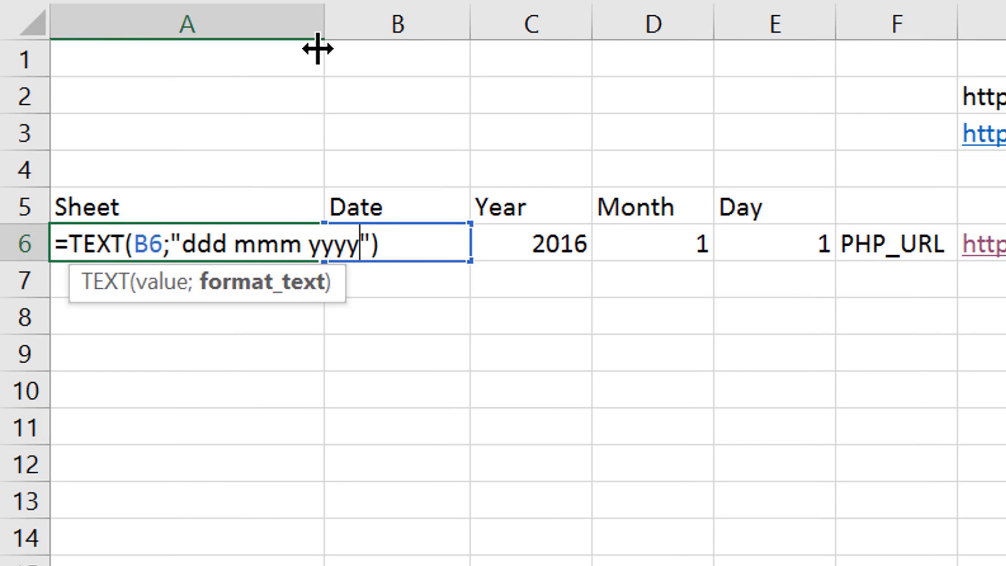
pyautogui.press('BackSpace')
pyautogui.press('BackSpace')
pyautogui.press('BackSpace')
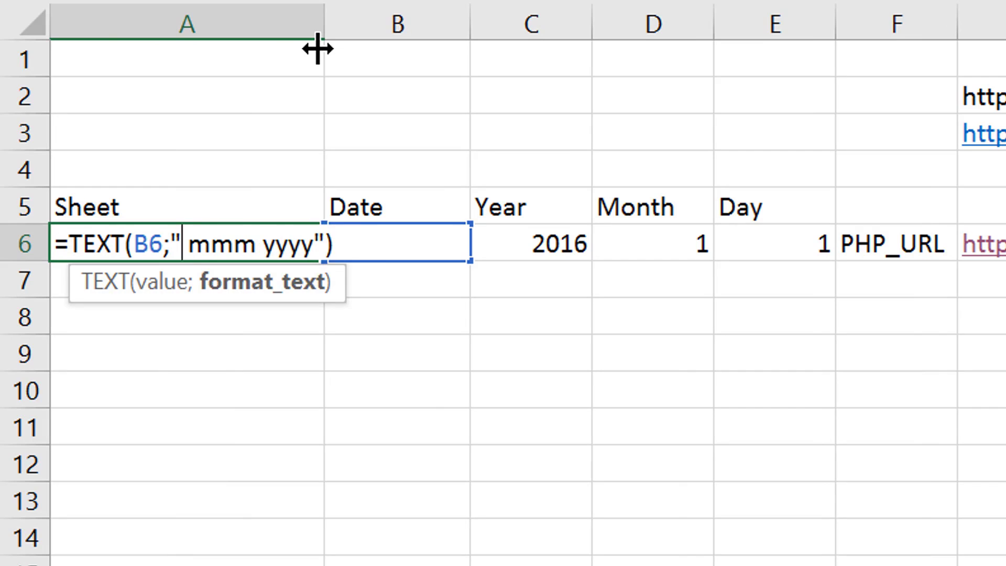
pyautogui.write('jjj')
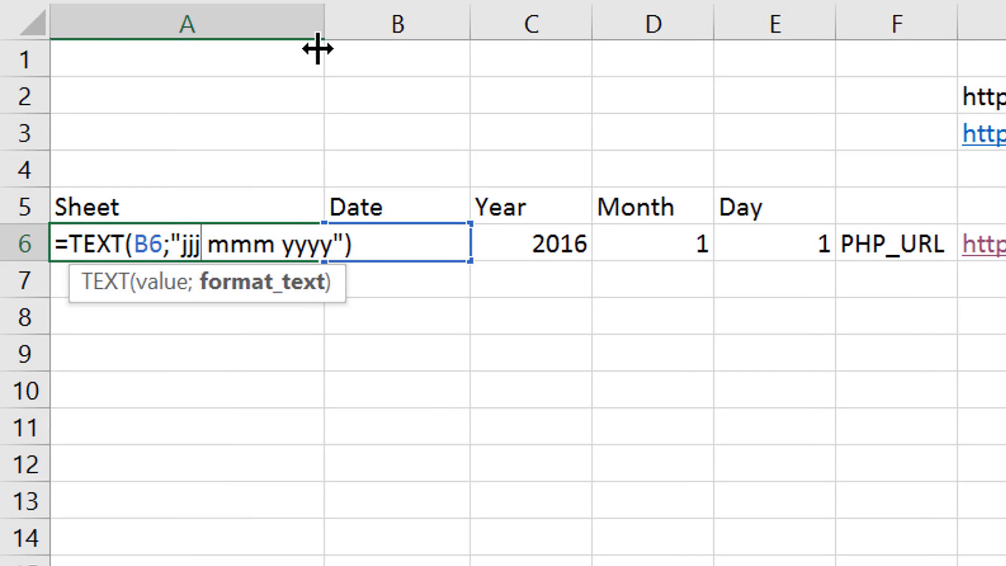
pyautogui.press('Right')
pyautogui.press('Right')
pyautogui.press('Right')
pyautogui.press('Right')
pyautogui.press('Right')
pyautogui.press('Right')
pyautogui.press('Right')
pyautogui.press('Left')
pyautogui.press('Left')
pyautogui.write('aaaa')
pyautogui.press('Delete')
pyautogui.press('Delete')
pyautogui.press('Delete')
pyautogui.press('Delete')
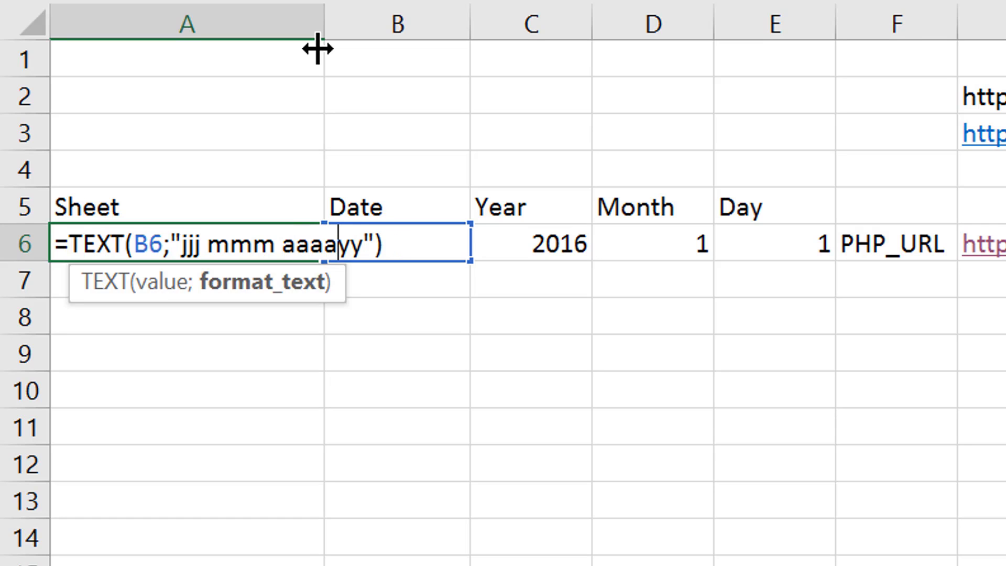
pyautogui.press('Return')
pyautogui.press('Up')
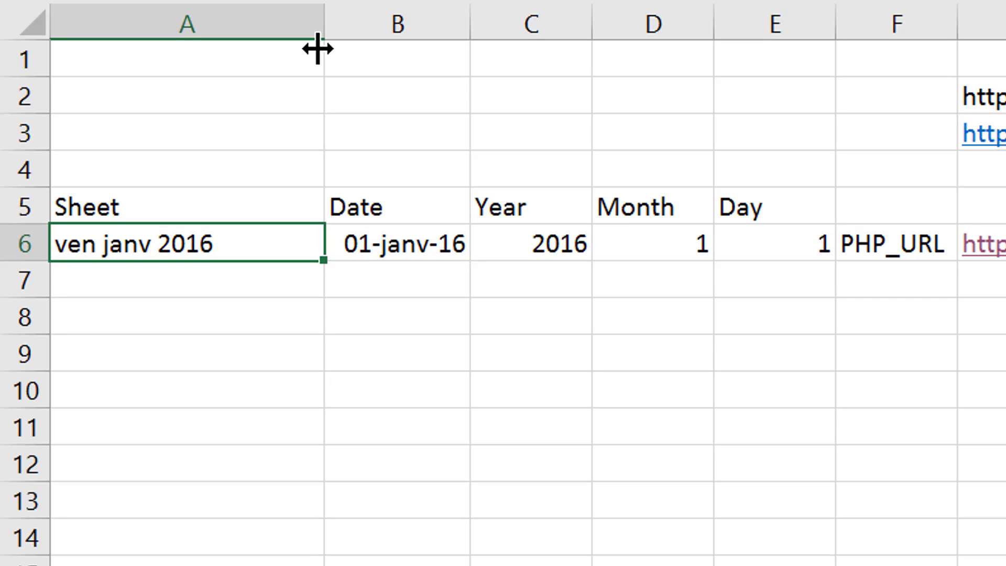
# Step: Shorten the day code in A6's formula so the format reads "jj mmm aaaa"
pyautogui.press('F2')
pyautogui.press('Left')
pyautogui.press('Left')
pyautogui.press('Left')
pyautogui.press('Left')
pyautogui.press('Left')
pyautogui.press('Left')
pyautogui.press('Left')
pyautogui.press('Left')
pyautogui.press('Left')
pyautogui.press('Left')
pyautogui.press('Left')
pyautogui.press('Left')
pyautogui.press('Left')
pyautogui.press('Right')
pyautogui.press('Right')
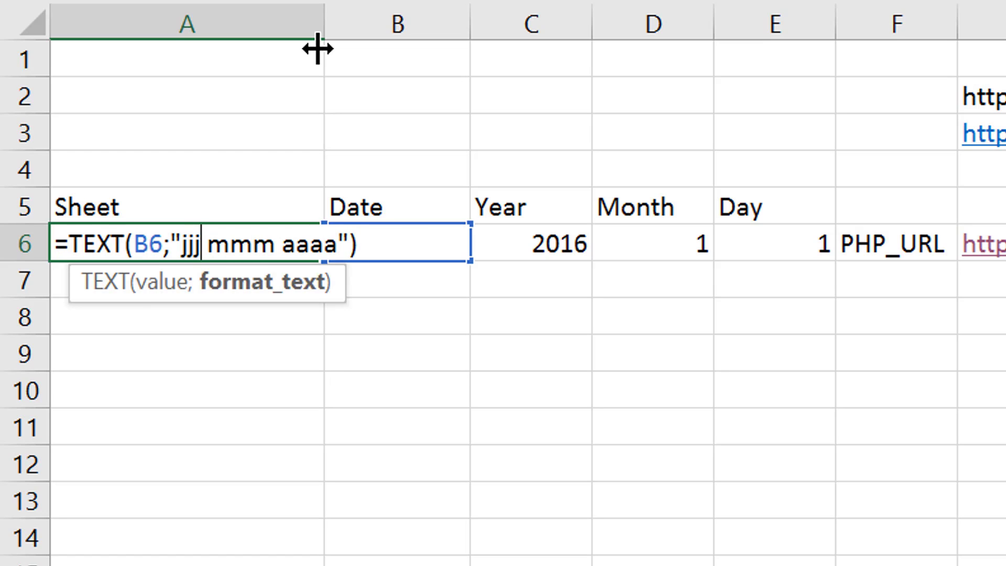
pyautogui.press('BackSpace')
pyautogui.press('Return')
pyautogui.press('Up')
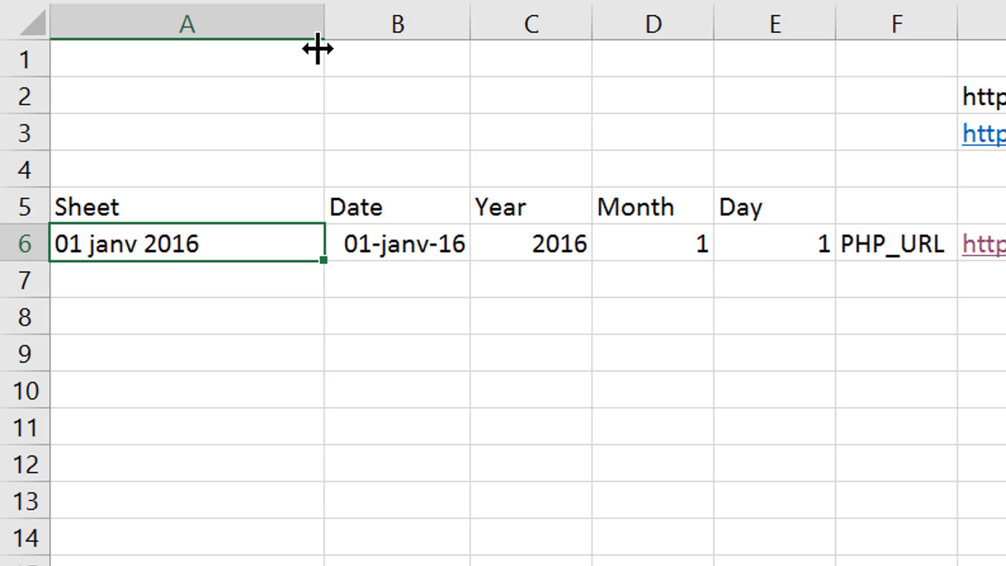
# Step: Insert two blank rows at row 4, between the example URLs and the table headings
pyautogui.press('Right')
pyautogui.press('Right')
pyautogui.press('Right')
pyautogui.press('Right')
pyautogui.press('Right')
pyautogui.press('Right')
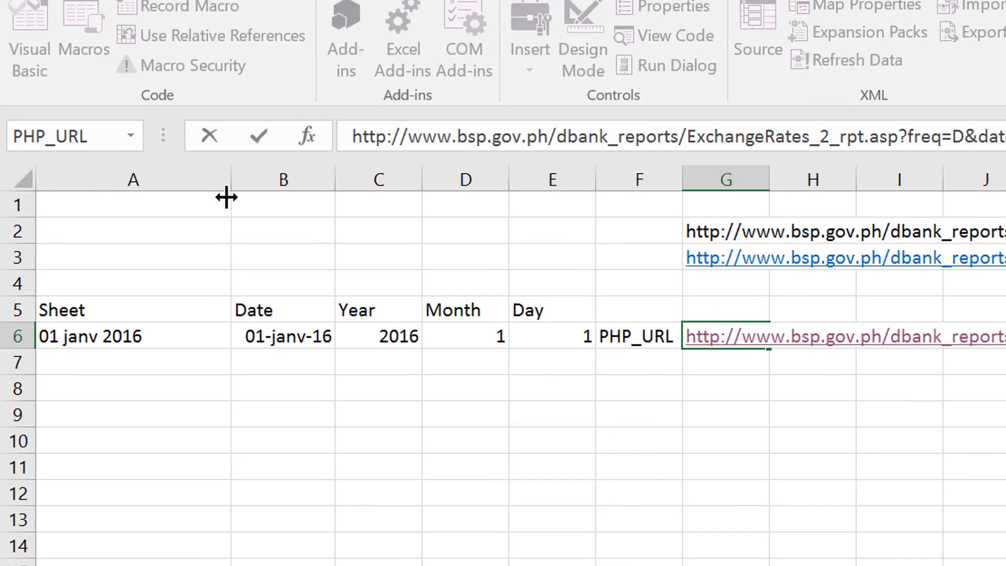
pyautogui.press('Up')
pyautogui.press('Up')
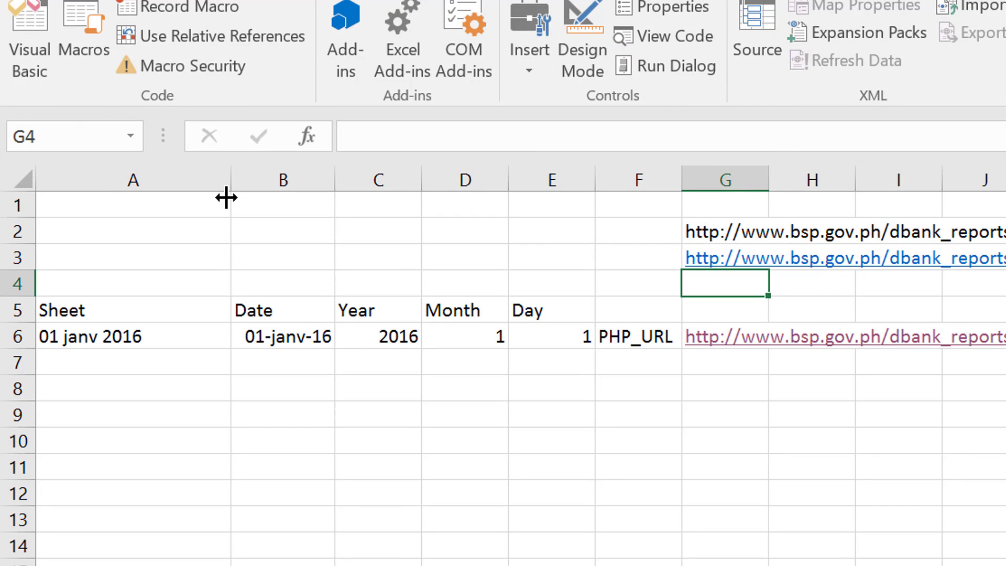
pyautogui.hotkey('shift', 'space')
pyautogui.hotkey('ctrl', '+')
pyautogui.hotkey('ctrl', '+')
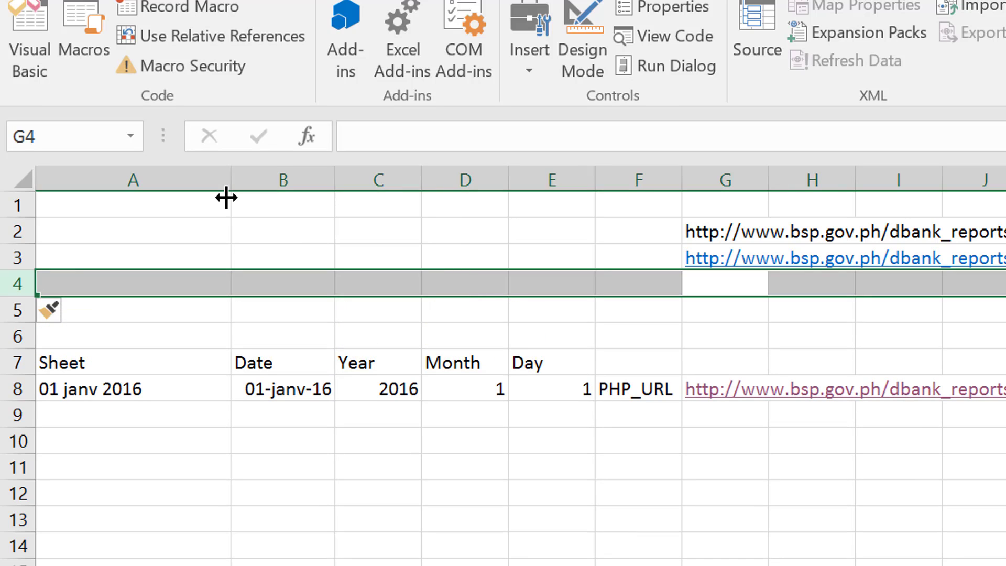
# Step: Copy the bulletin URL from G3 into G4
pyautogui.press('Right')
pyautogui.press('Up')
pyautogui.press('Left')
pyautogui.hotkey('ctrl', 'c')
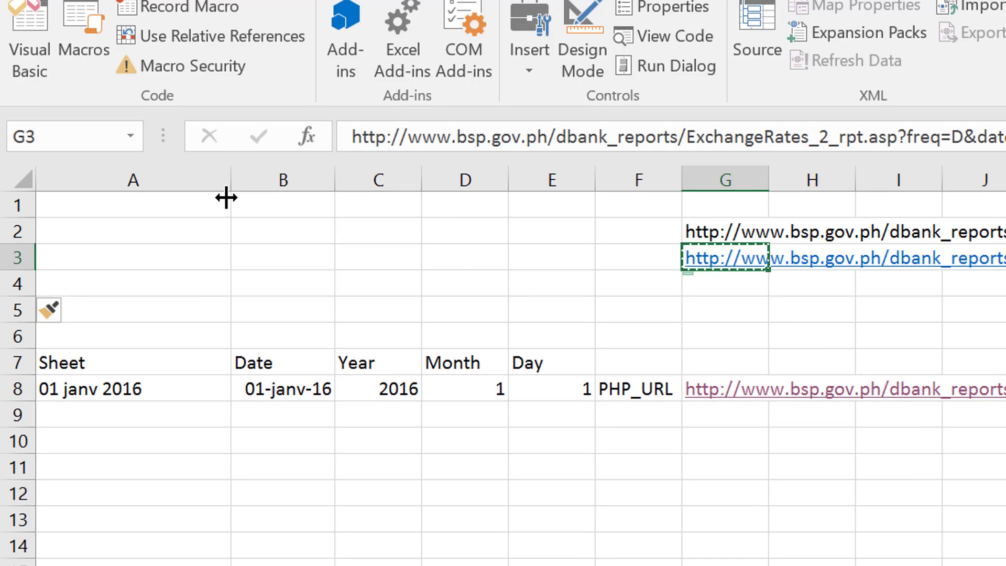
pyautogui.press('Down')
pyautogui.press('Down')
pyautogui.press('Up')
pyautogui.hotkey('ctrl', 'v')
pyautogui.press('Escape')
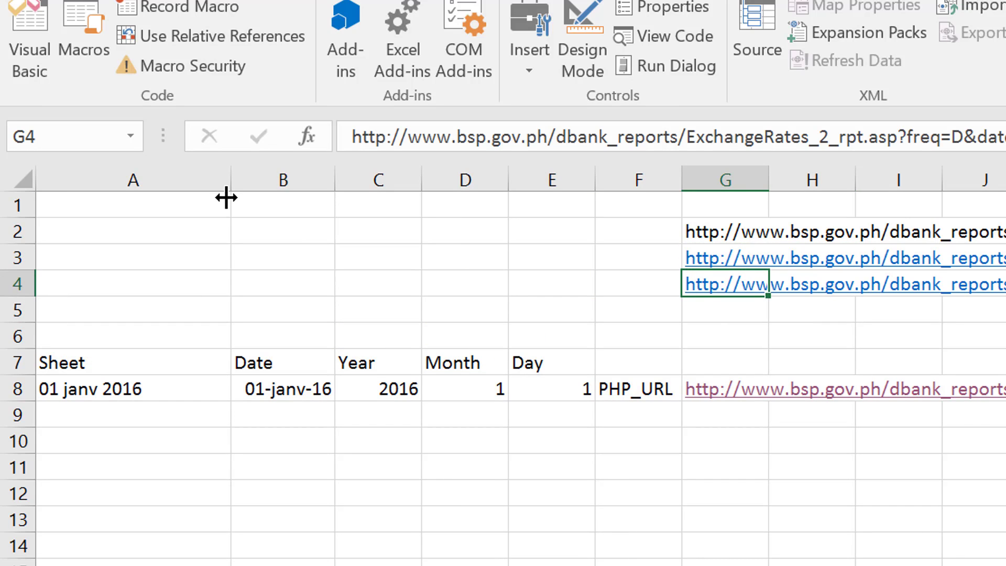
pyautogui.press('F2')
pyautogui.press('BackSpace')
pyautogui.press('BackSpace')
pyautogui.press('BackSpace')
pyautogui.press('BackSpace')
pyautogui.press('BackSpace')
pyautogui.press('BackSpace')
pyautogui.press('BackSpace')
pyautogui.press('BackSpace')
pyautogui.press('BackSpace')
pyautogui.press('BackSpace')
pyautogui.press('BackSpace')
pyautogui.press('BackSpace')
pyautogui.press('BackSpace')
pyautogui.press('BackSpace')
pyautogui.press('BackSpace')
pyautogui.press('BackSpace')
pyautogui.press('BackSpace')
pyautogui.press('BackSpace')
pyautogui.press('BackSpace')
pyautogui.press('BackSpace')
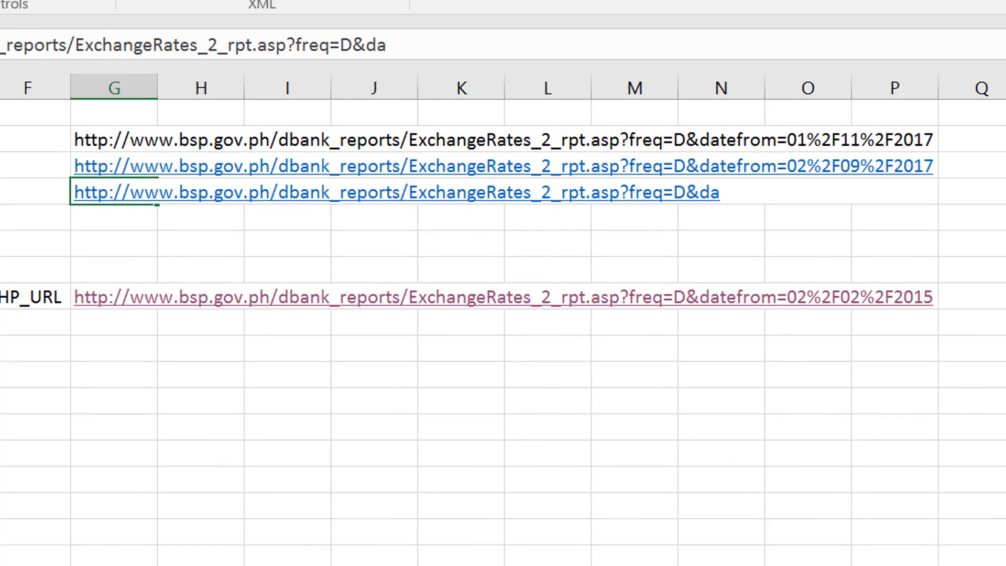
pyautogui.press('Escape')
# Step: Remove the date part from the URL in G4 so it ends at "datefrom="
pyautogui.press('F2')
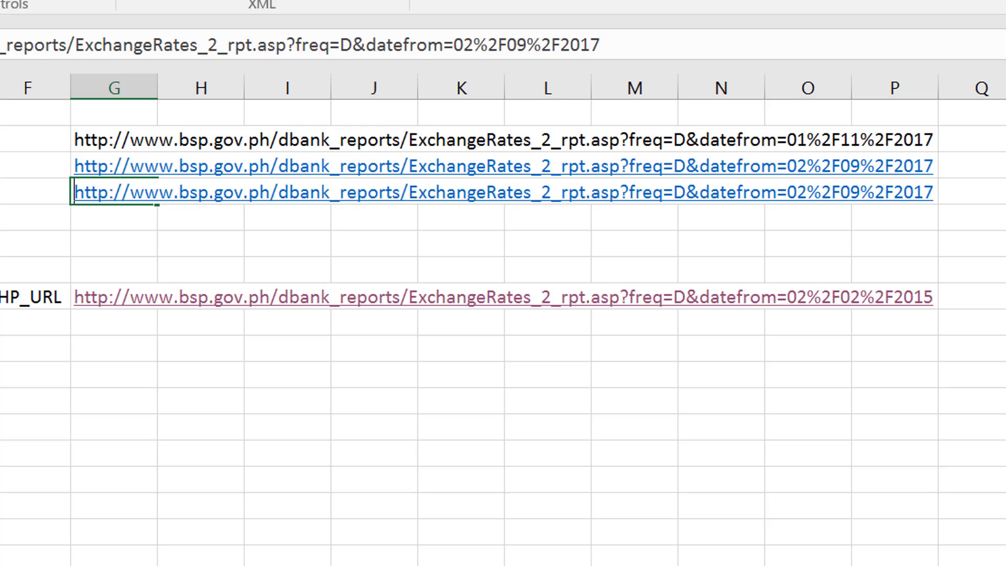
pyautogui.press('BackSpace')
pyautogui.press('BackSpace')
pyautogui.press('BackSpace')
pyautogui.press('BackSpace')
pyautogui.press('BackSpace')
pyautogui.press('BackSpace')
pyautogui.press('BackSpace')
pyautogui.press('BackSpace')
pyautogui.press('BackSpace')
pyautogui.press('BackSpace')
pyautogui.press('BackSpace')
pyautogui.press('BackSpace')
pyautogui.press('BackSpace')
pyautogui.press('BackSpace')
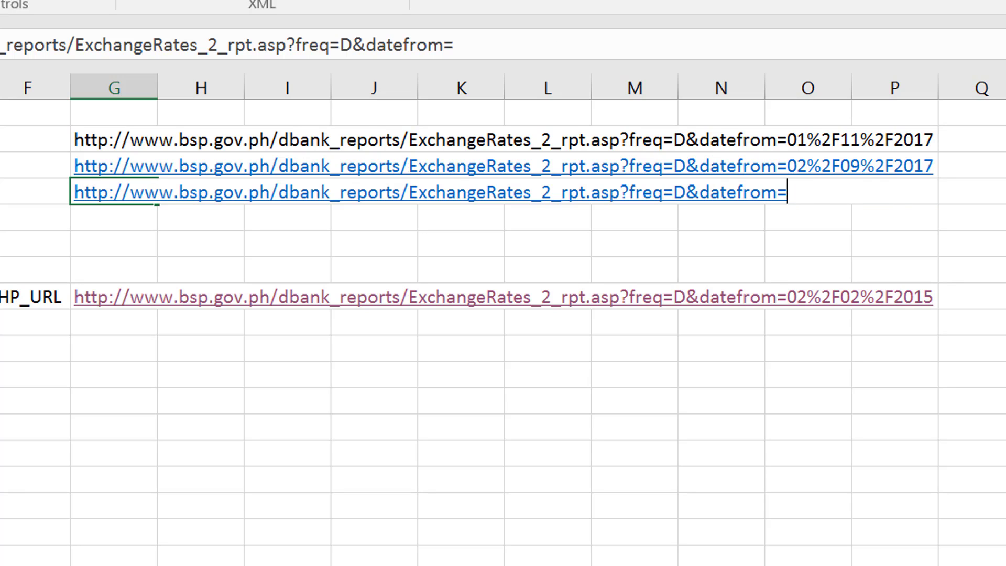
pyautogui.press('Return')
# Step: Insert a blank row directly below the shortened URL
pyautogui.hotkey('shift', 'space')
pyautogui.hotkey('ctrl', 'shift', '+')
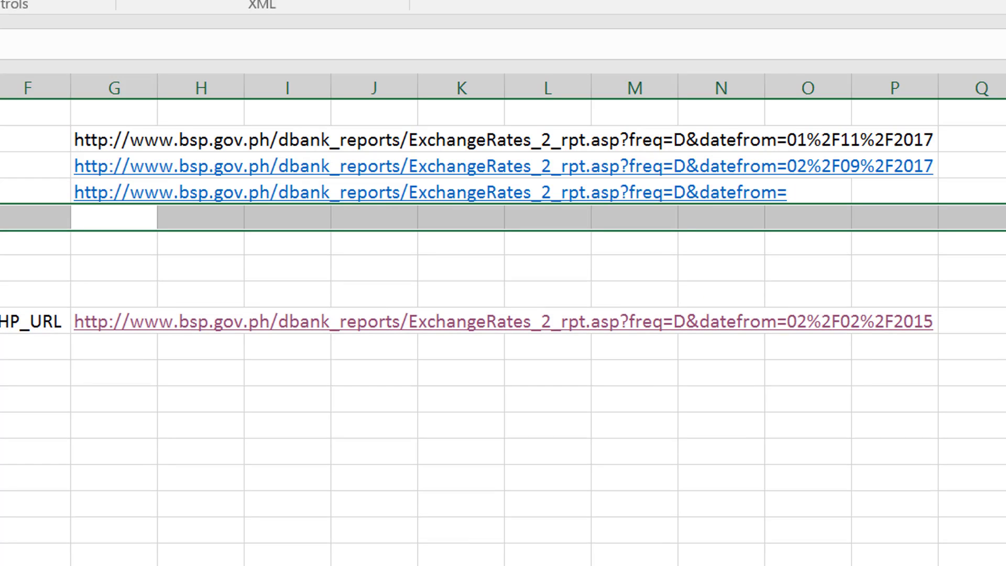
pyautogui.hotkey('shift', 'BackSpace')
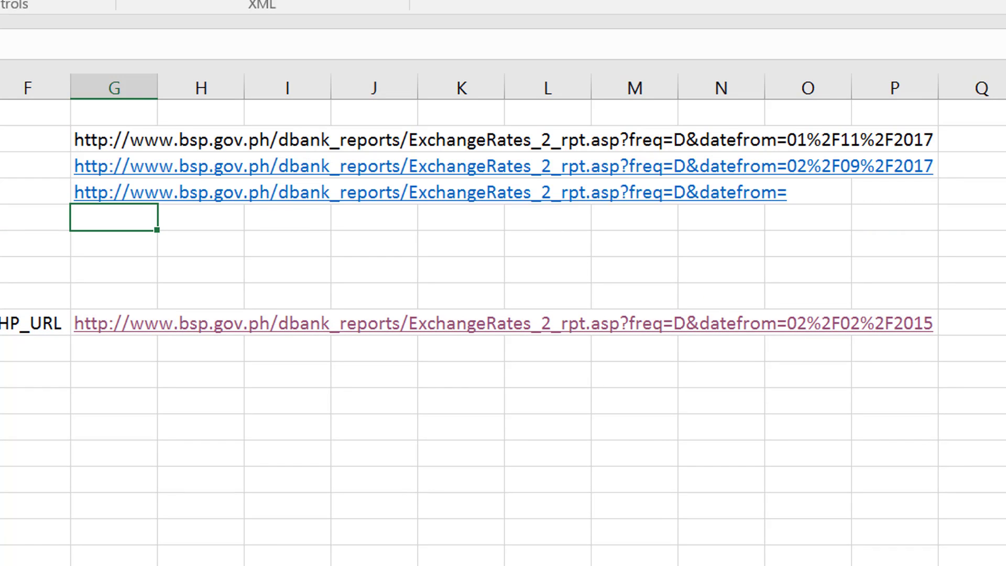
# Step: Enter =D9 in D4 to reference the month value from the table
pyautogui.press('Left')
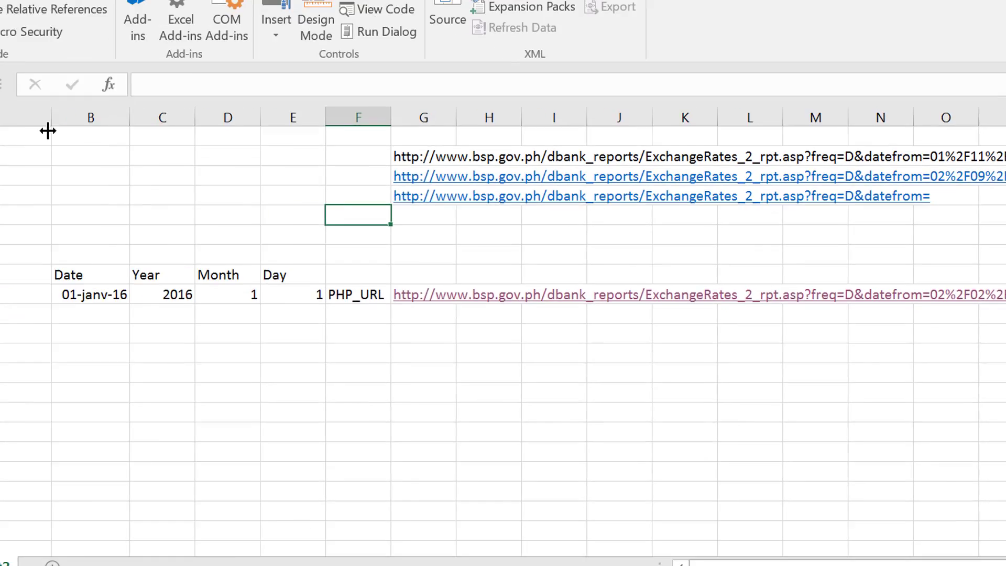
pyautogui.press('Up')
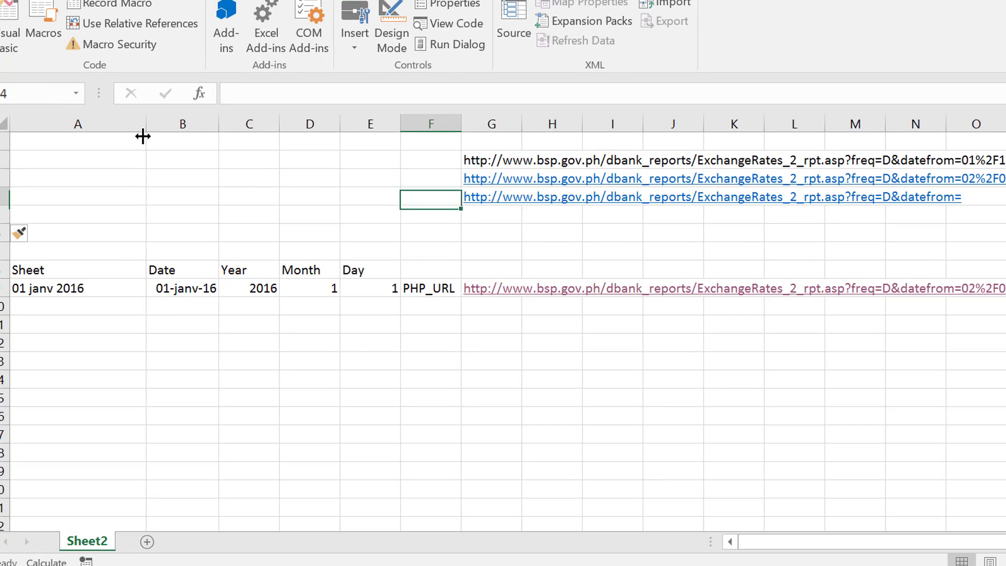
pyautogui.press('Left')
pyautogui.press('Left')
pyautogui.press('Left')
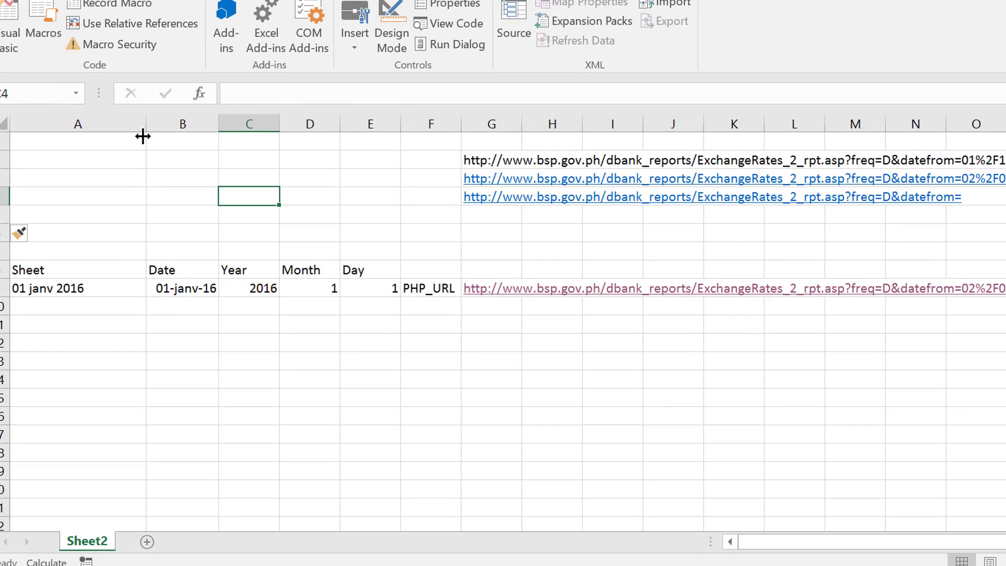
pyautogui.press('Right')
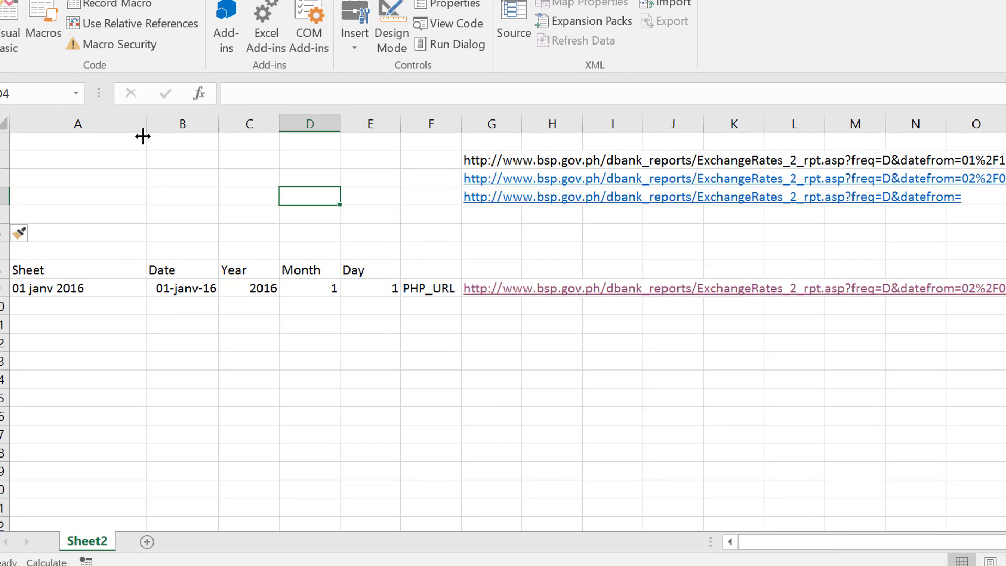
pyautogui.write('=')
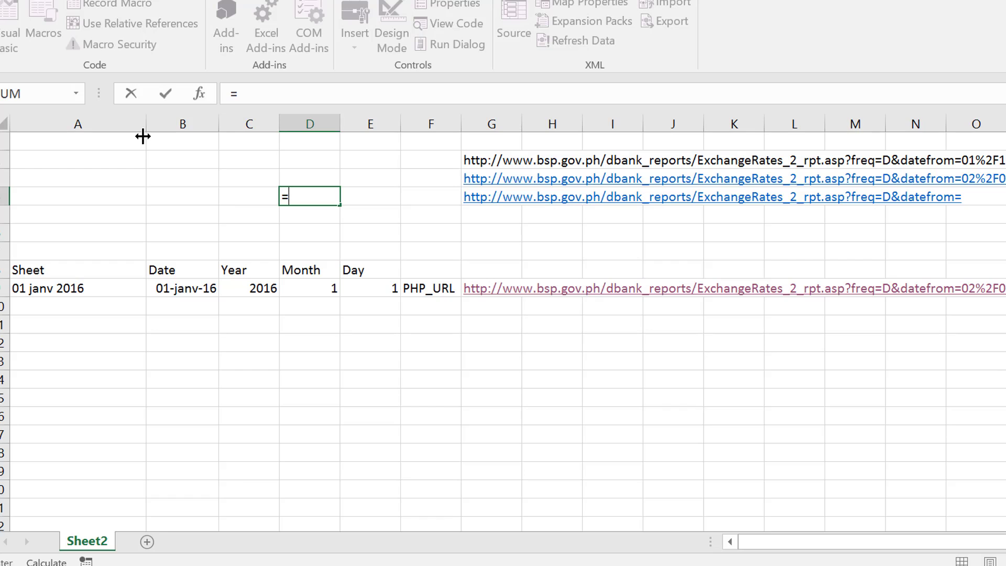
pyautogui.press('Down')
pyautogui.press('Down')
pyautogui.press('Down')
pyautogui.press('Down')
pyautogui.press('Down')
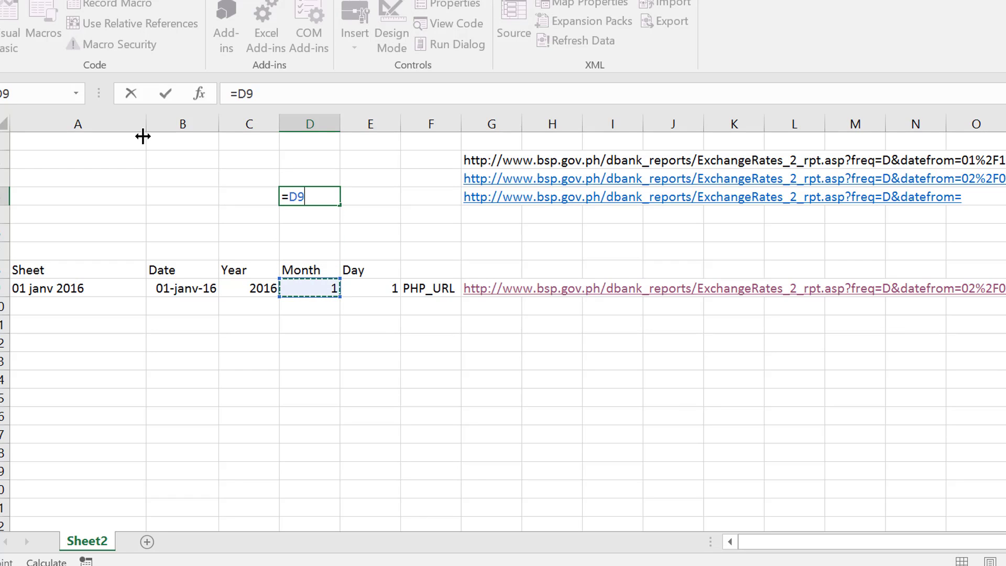
pyautogui.press('Return')
pyautogui.press('Up')
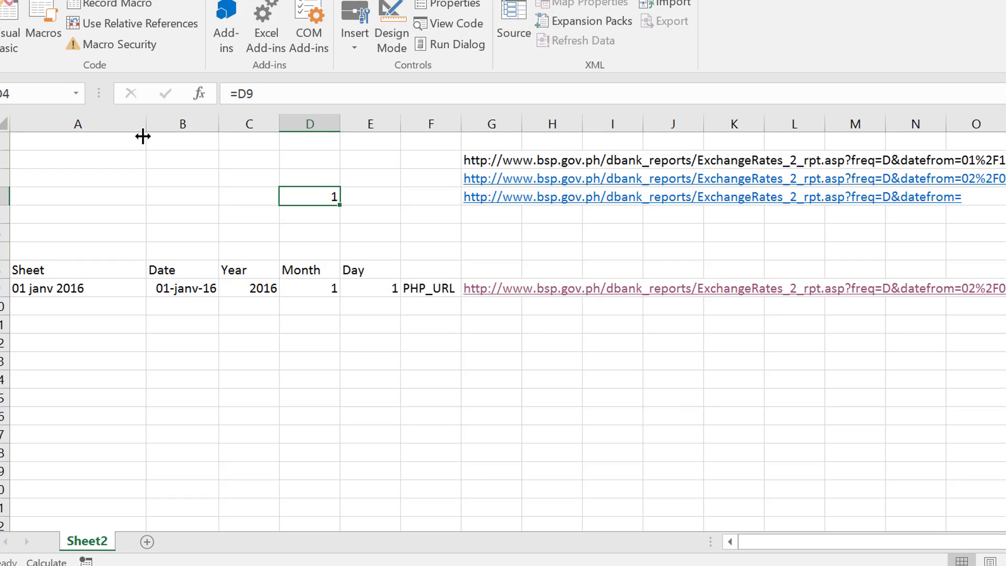
pyautogui.press('Down')
pyautogui.press('Right')
pyautogui.press('Right')
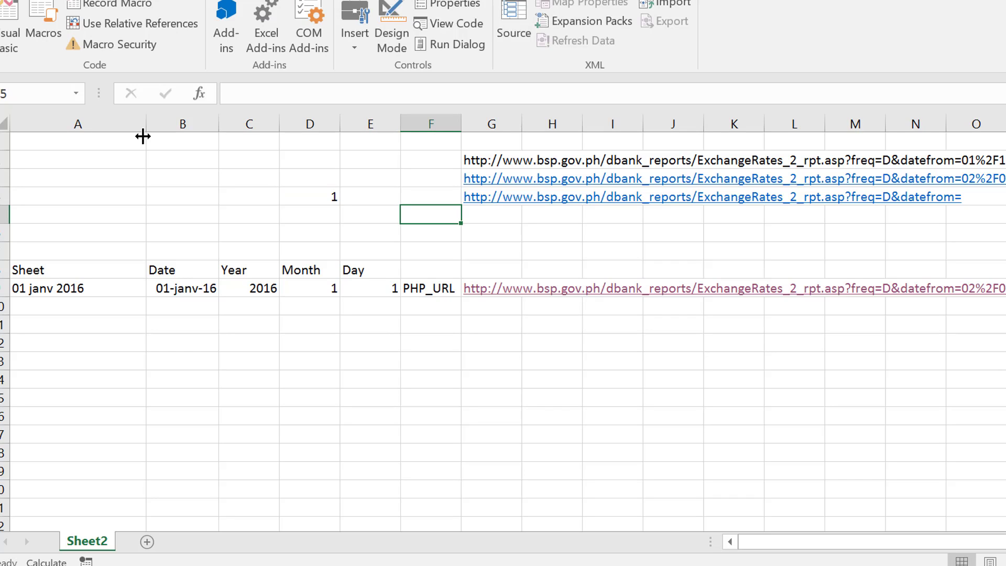
# Step: Set the day value in E9 of the table to 3
pyautogui.press('Right')
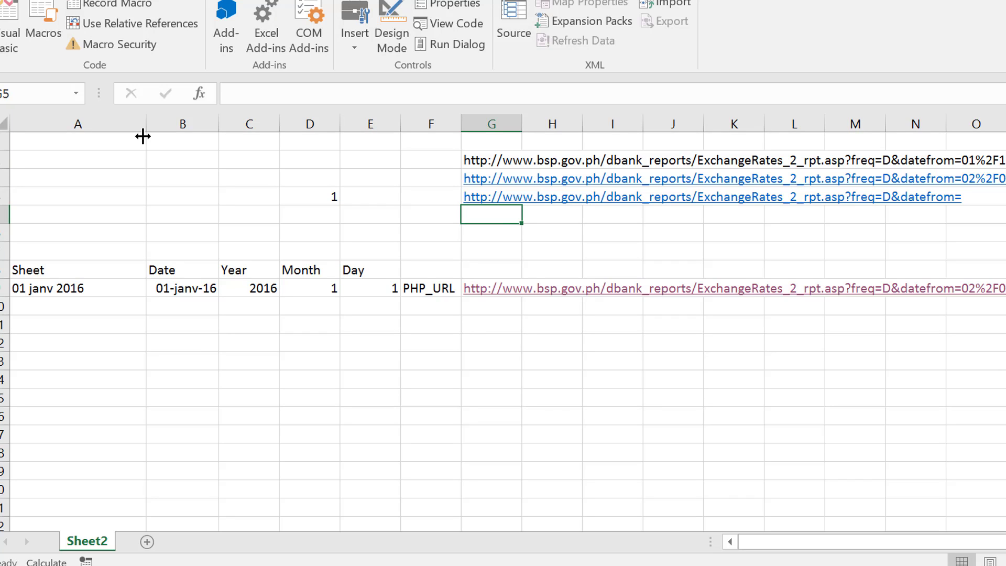
pyautogui.press('Left')
pyautogui.press('Left')
pyautogui.press('Up')
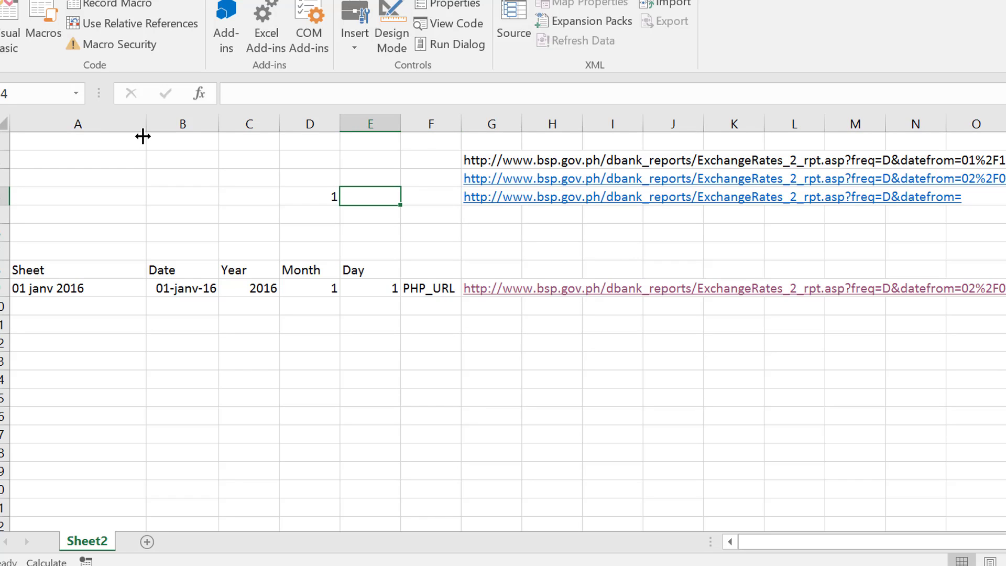
pyautogui.press('Down')
pyautogui.press('Down')
pyautogui.press('Down')
pyautogui.press('Down')
pyautogui.press('Down')
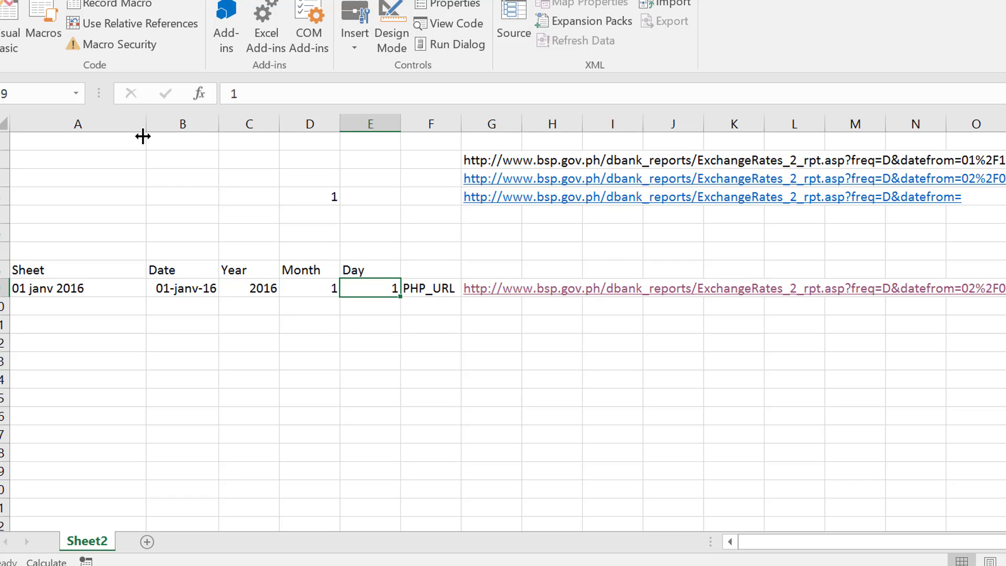
pyautogui.write('3')
pyautogui.press('Return')
# Step: Enter =E9 in E4 to reference the day value from the table
pyautogui.press('Up')
pyautogui.press('Up')
pyautogui.press('Up')
pyautogui.press('Up')
pyautogui.press('Up')
pyautogui.press('Up')
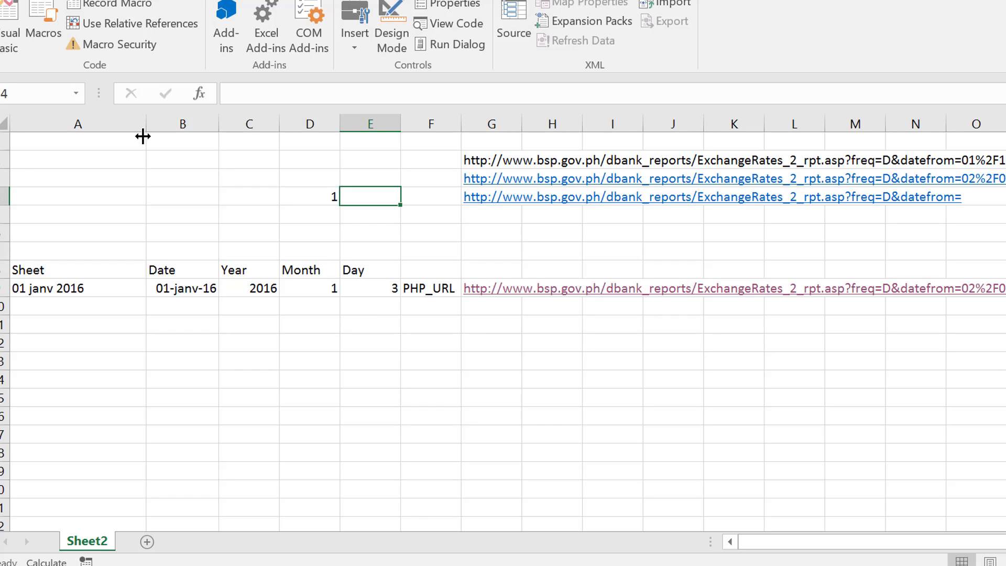
pyautogui.write('=')
pyautogui.press('Down')
pyautogui.press('Down')
pyautogui.press('Down')
pyautogui.press('Down')
pyautogui.press('Down')
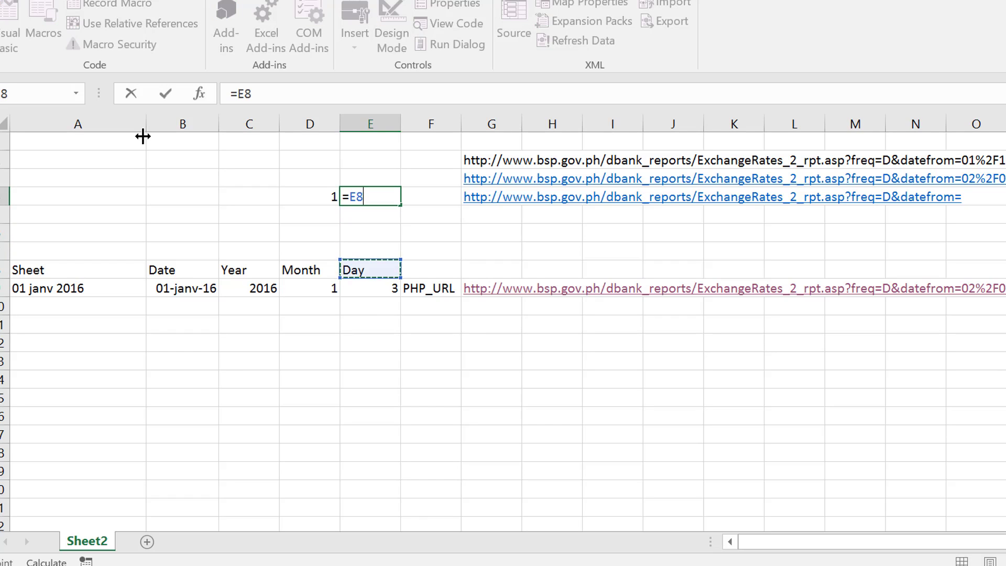
pyautogui.press('Return')
# Step: Enter =C9 in C4 to reference the year value from the table
pyautogui.press('Up')
pyautogui.press('Right')
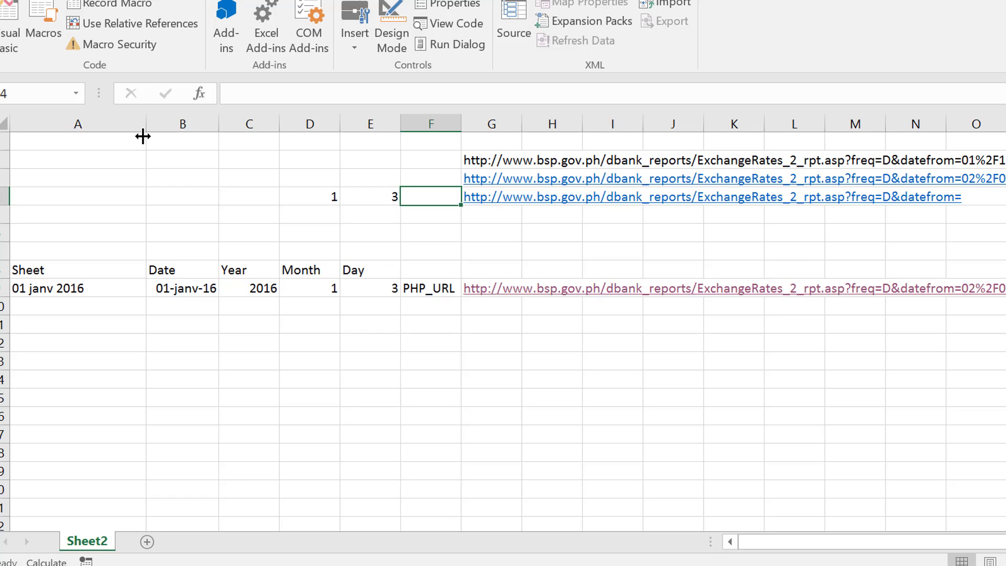
pyautogui.press('Left')
pyautogui.press('Left')
pyautogui.press('Left')
pyautogui.write('=')
pyautogui.press('Down')
pyautogui.press('Down')
pyautogui.press('Down')
pyautogui.press('Down')
pyautogui.press('Down')
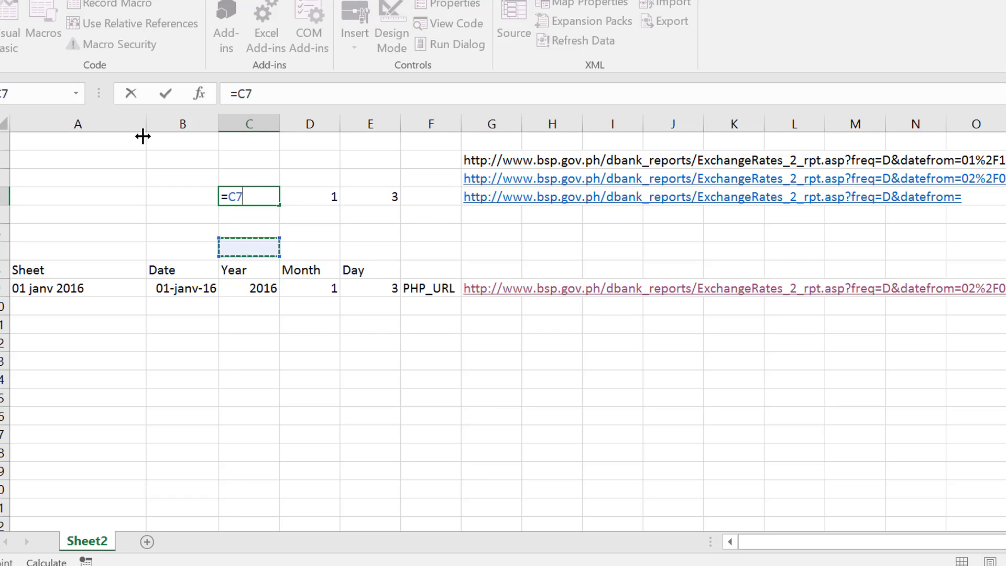
pyautogui.press('Return')
pyautogui.press('Up')
pyautogui.press('Right')
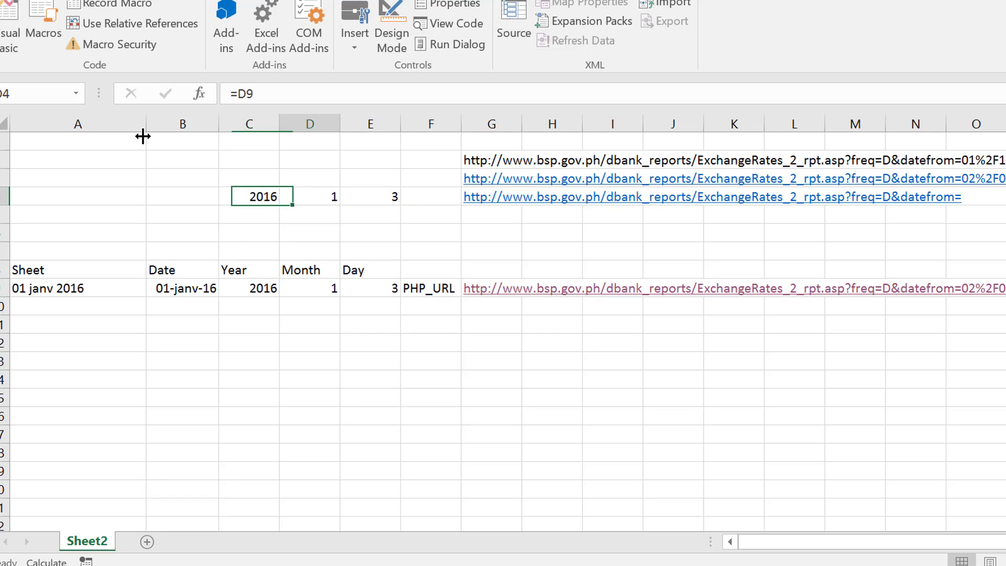
pyautogui.press('Right')
pyautogui.press('Right')
pyautogui.press('Down')
pyautogui.press('Right')
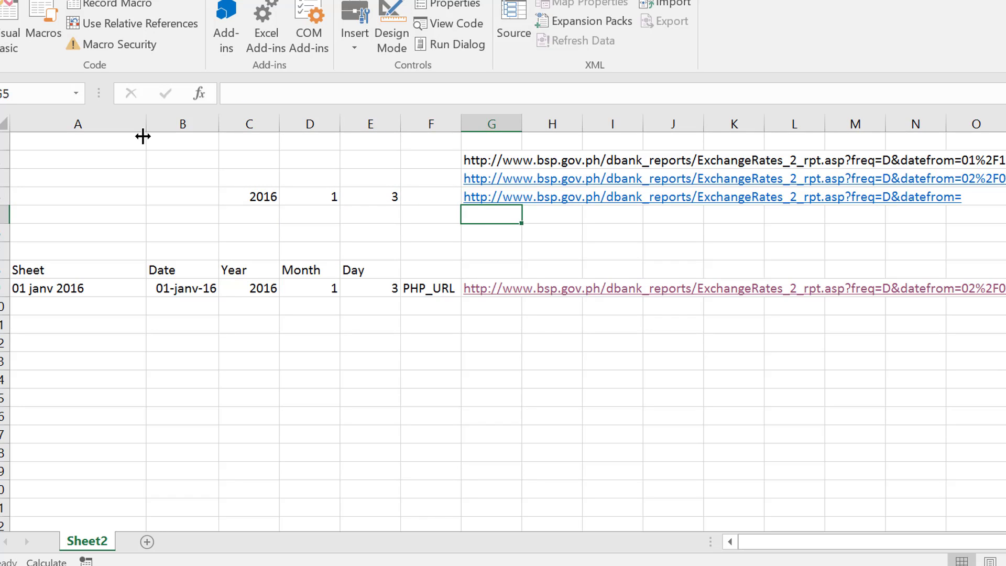
pyautogui.write('=')
pyautogui.press('Up')
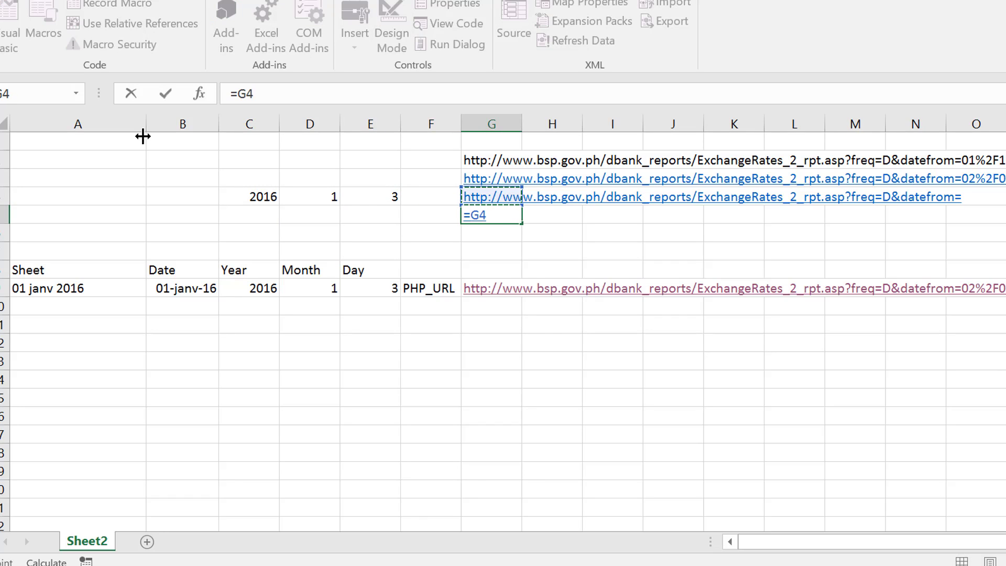
pyautogui.write('&')
pyautogui.press('Escape')
# Step: Check the number format of the day cell E4 without changing it, and recalculate the workbook
pyautogui.press('Left')
pyautogui.press('Left')
pyautogui.press('Up')
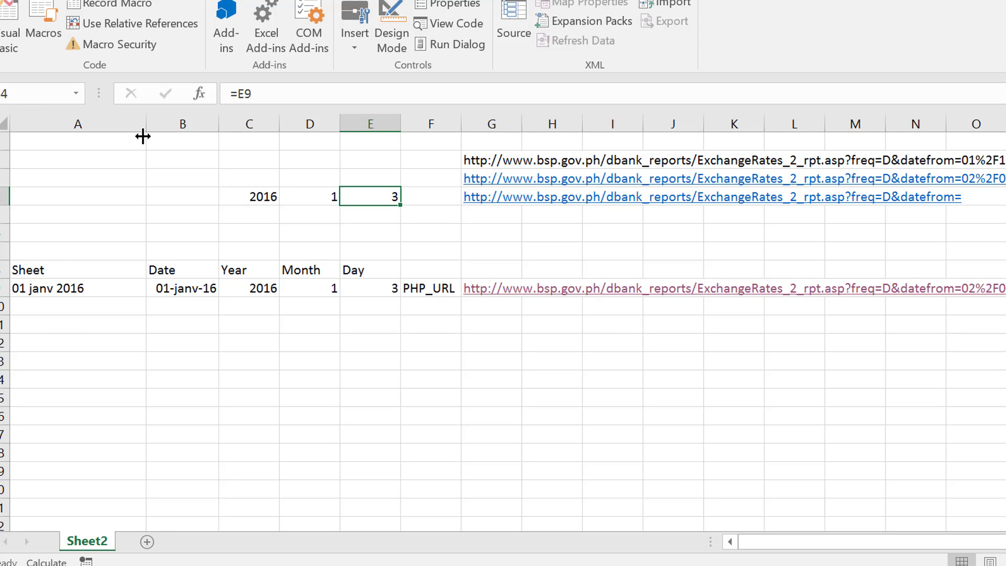
pyautogui.hotkey('ctrl', '1')
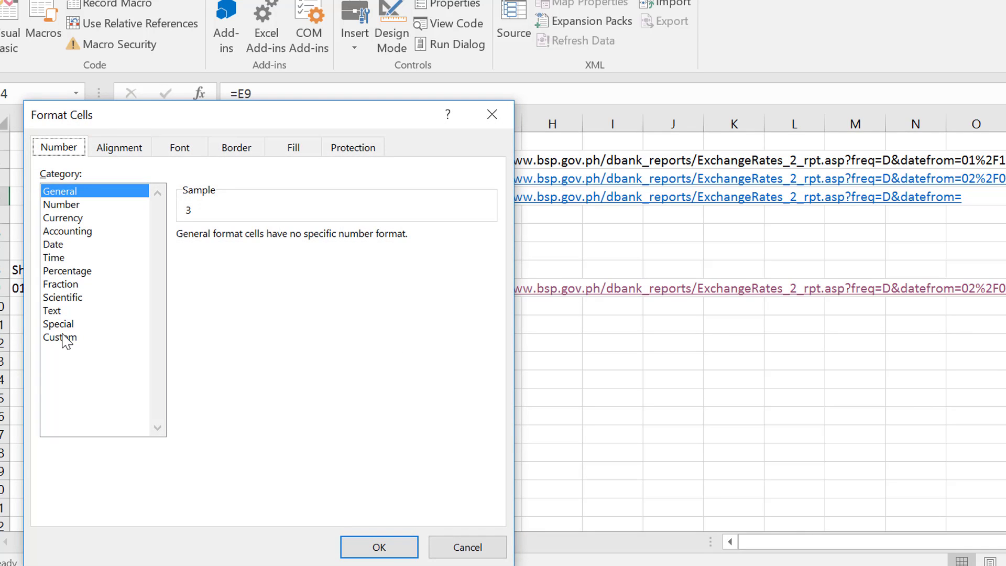
pyautogui.click(373, 550)
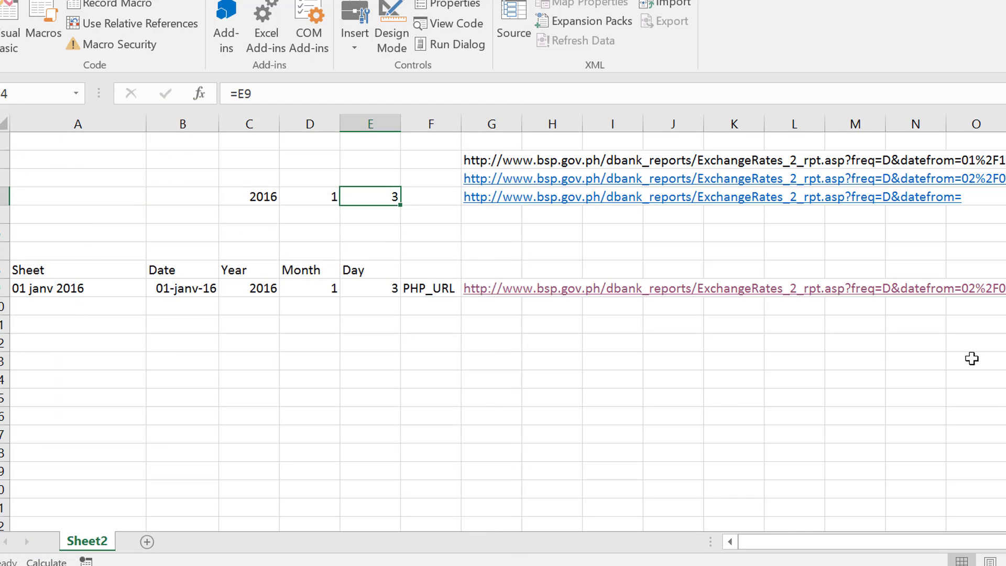
pyautogui.press('F9')
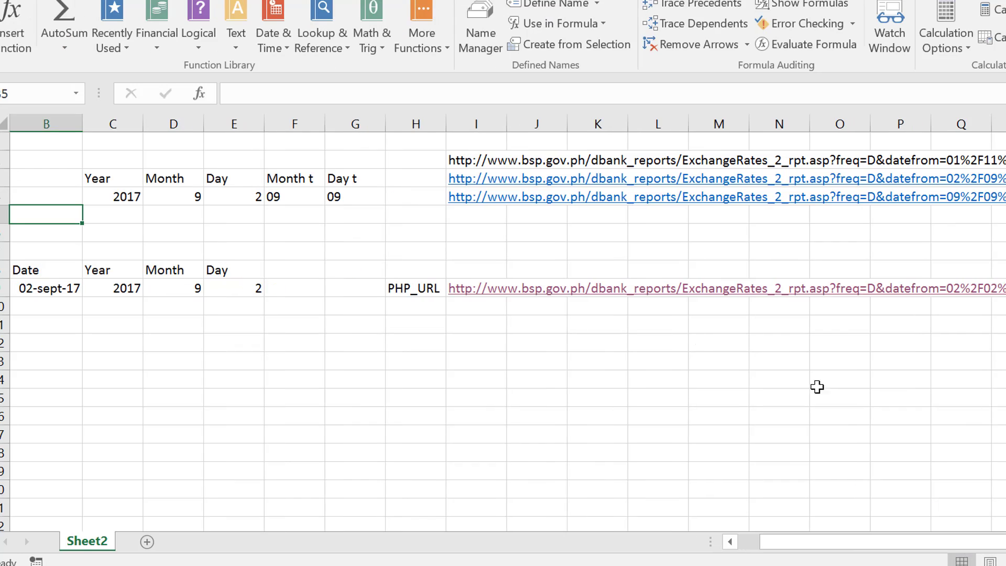
# Step: Examine the formulas in row 4 for the month, the day and the two-digit month text
pyautogui.press('Up')
pyautogui.press('Up')
pyautogui.press('Right')
pyautogui.press('Right')
pyautogui.press('Right')
pyautogui.press('Right')
pyautogui.press('Right')
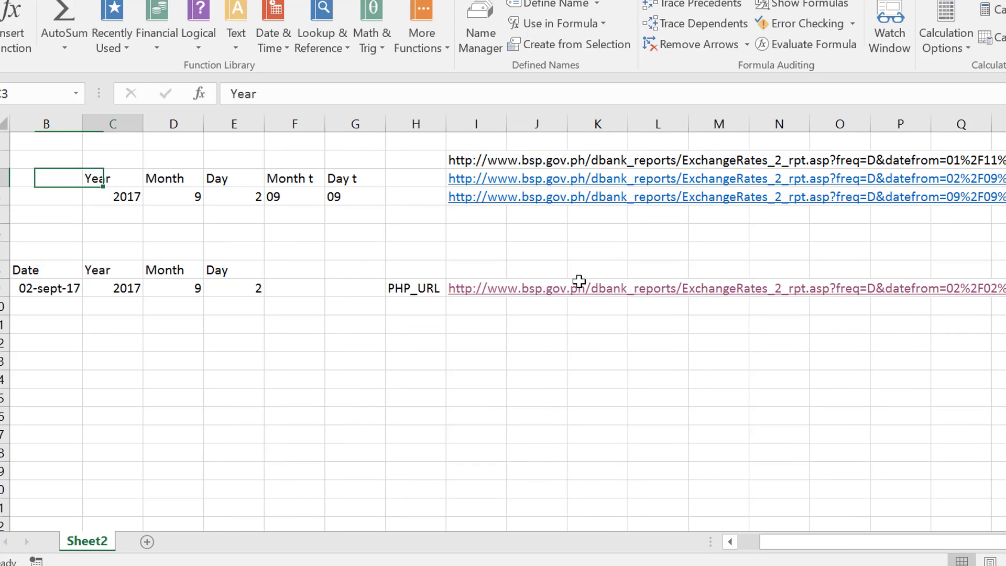
pyautogui.press('Down')
pyautogui.press('Left')
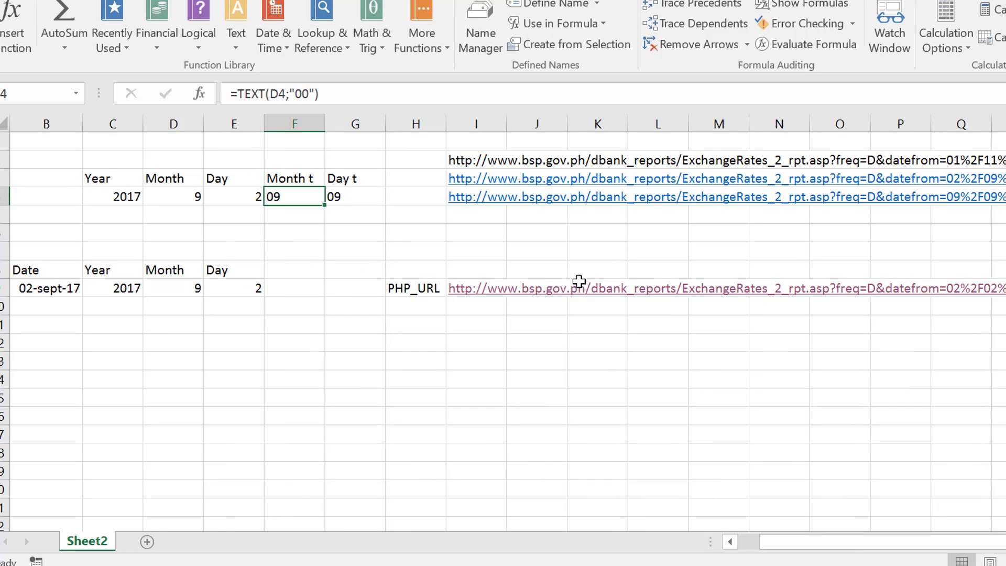
pyautogui.press('Left')
pyautogui.press('Left')
pyautogui.press('Right')
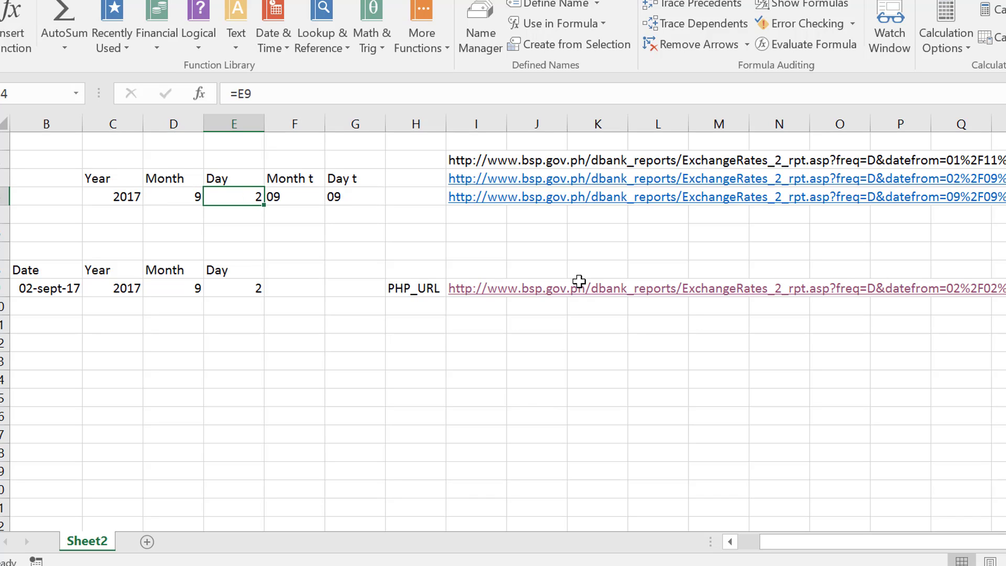
pyautogui.press('Left')
pyautogui.press('Right')
pyautogui.press('Right')
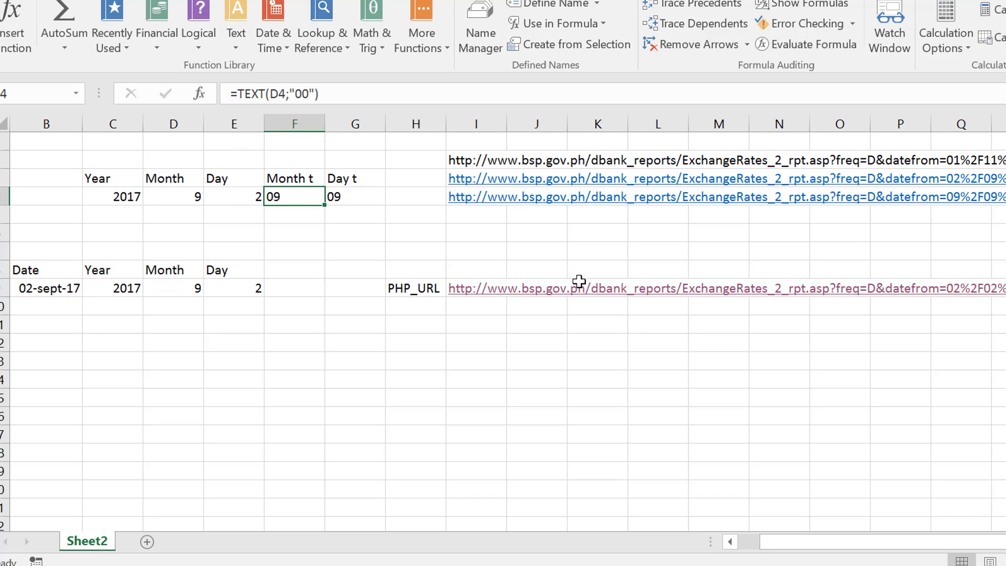
pyautogui.press('F2')
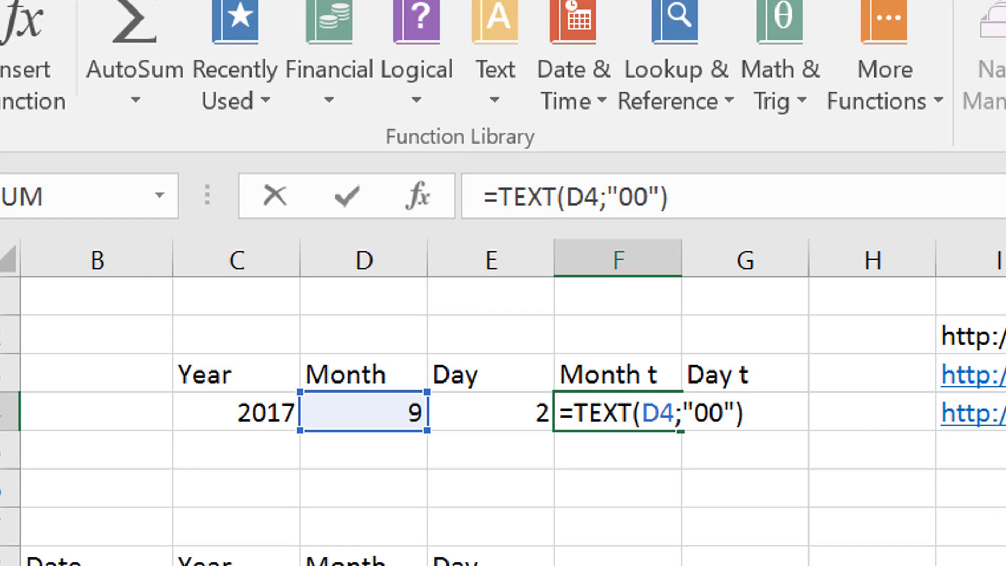
pyautogui.press('Return')
pyautogui.press('Up')
# Step: Correct the Day t formula in G4 to =TEXT(E4;"00") so it references the day value
pyautogui.press('Right')
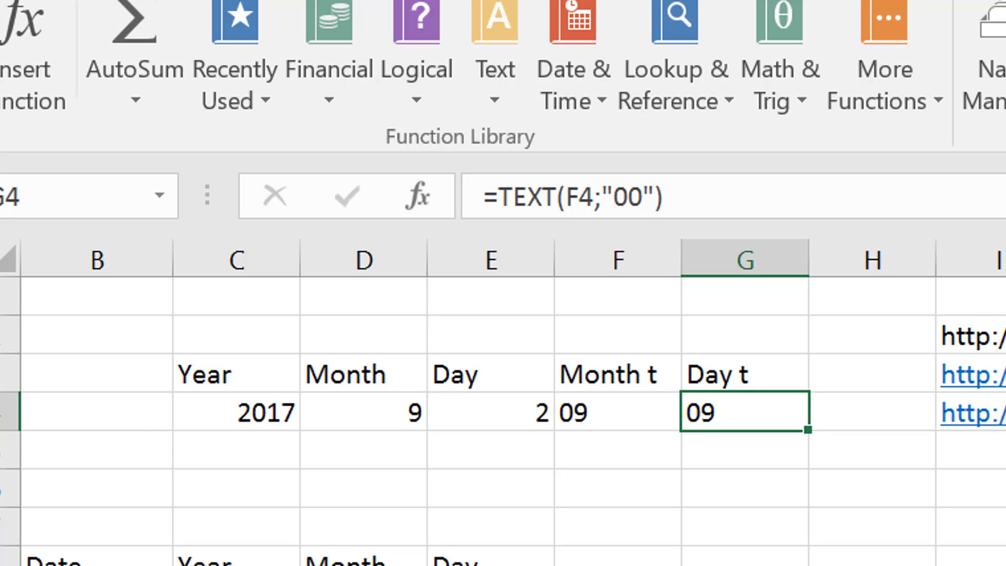
pyautogui.press('F2')
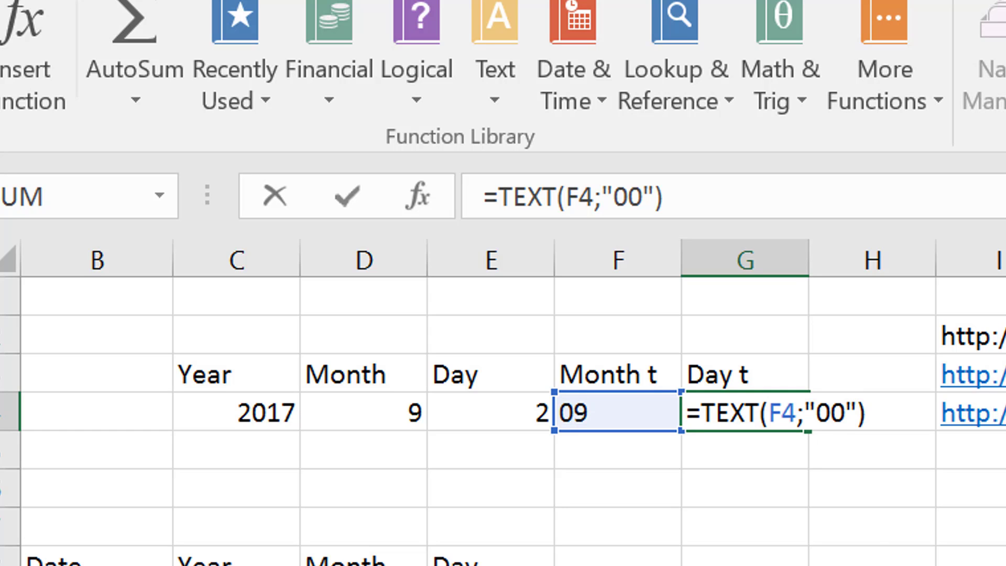
pyautogui.click(800, 406)
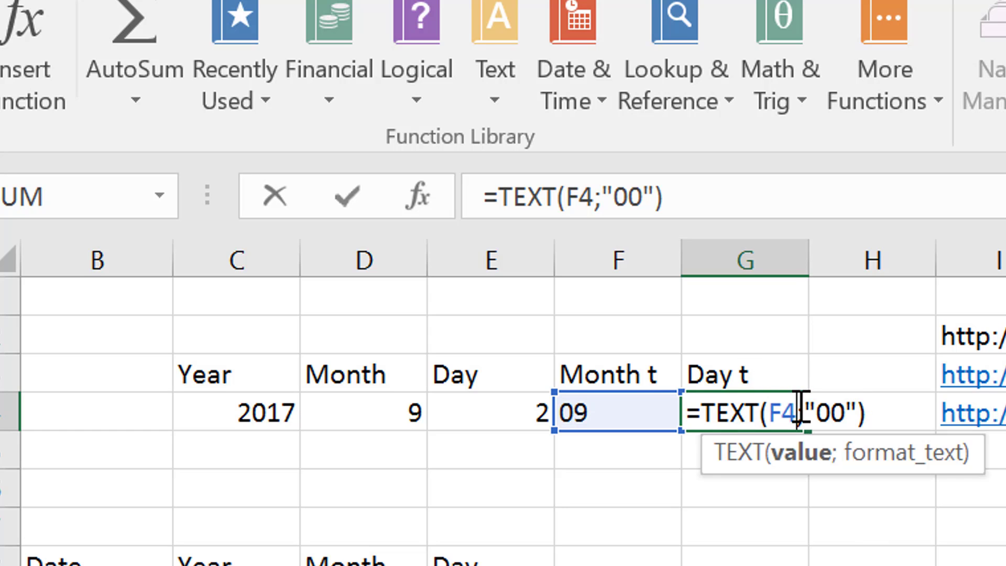
pyautogui.press('BackSpace')
pyautogui.press('BackSpace')
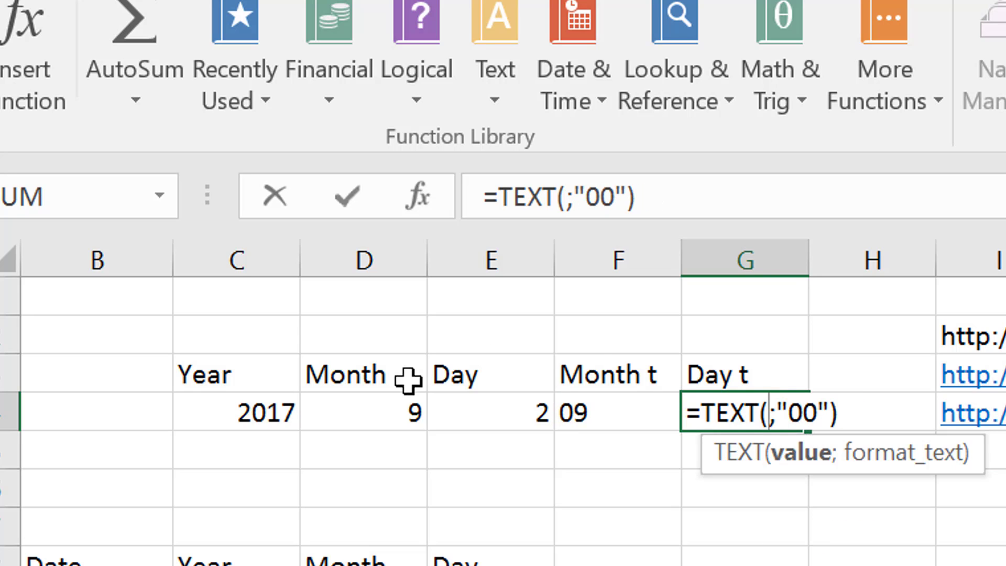
pyautogui.click(483, 416)
pyautogui.press('Return')
pyautogui.press('Up')
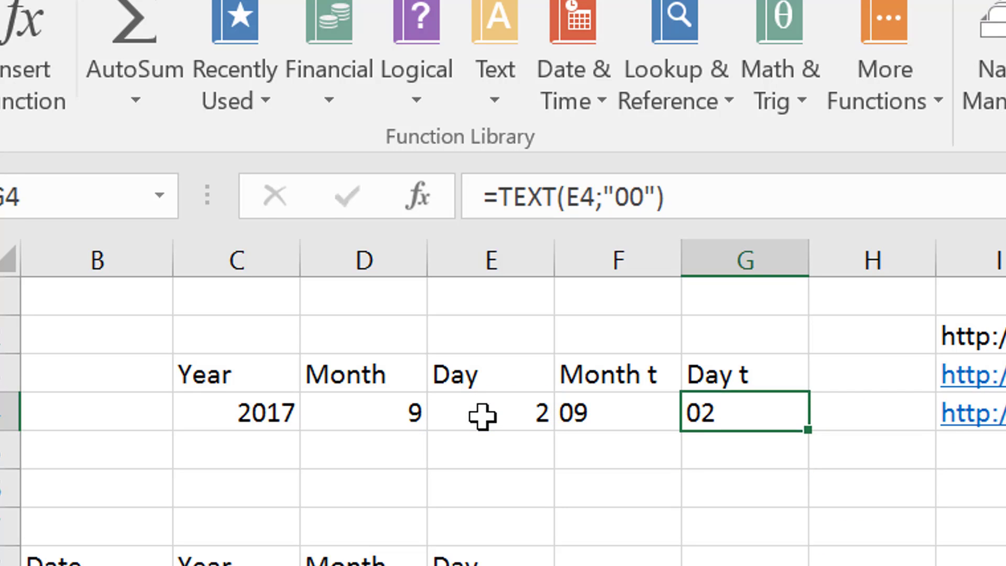
# Step: Compare the sample and generated URLs with =I3=I4 in I5, and delete that test formula
pyautogui.press('Down')
pyautogui.press('Right')
pyautogui.press('Right')
pyautogui.write('=')
pyautogui.press('Up')
pyautogui.press('Up')
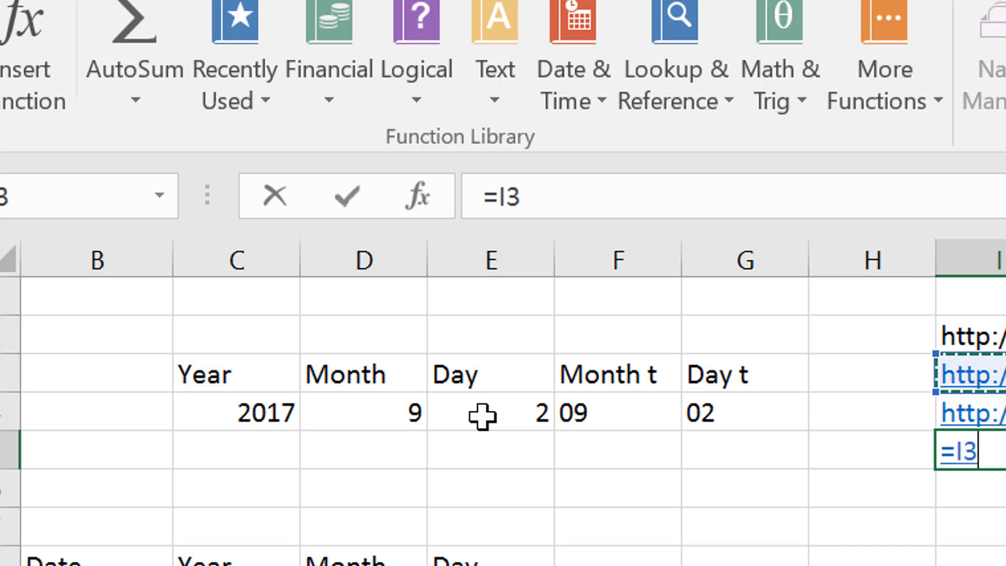
pyautogui.write('=')
pyautogui.press('Up')
pyautogui.press('Return')
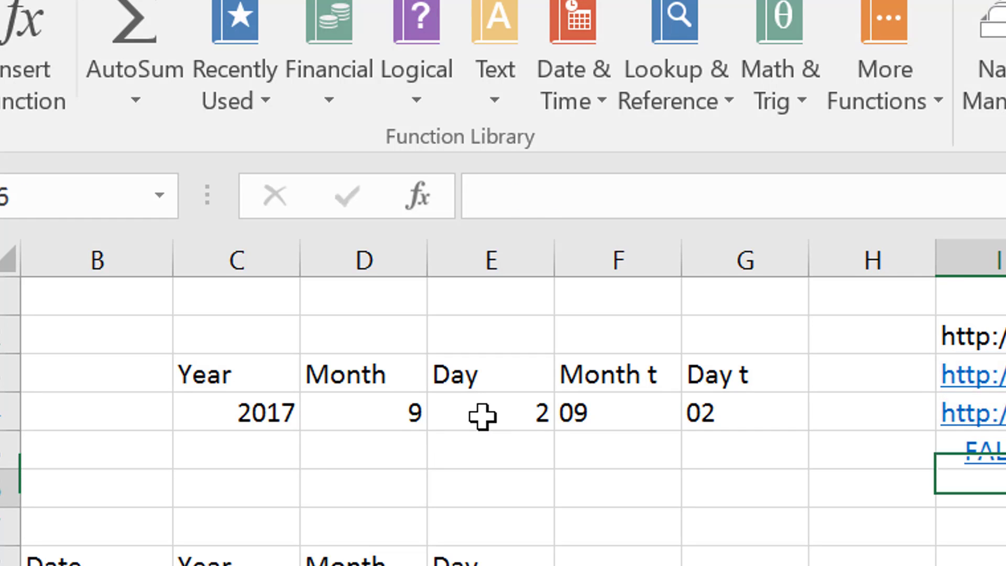
pyautogui.press('Up')
pyautogui.press('Delete')
# Step: Examine how the URL formula in I4 concatenates the month text, day text and year
pyautogui.press('Up')
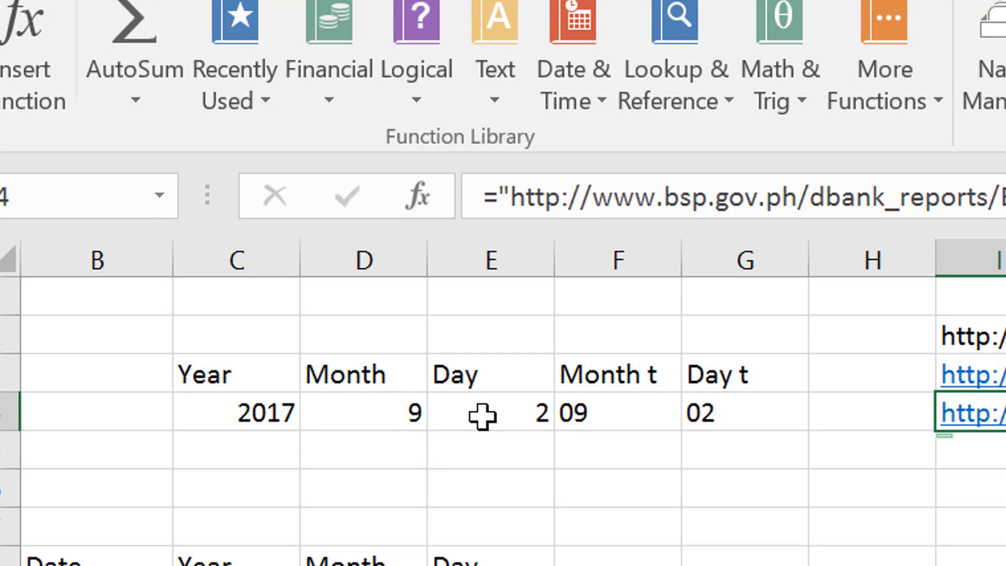
pyautogui.press('F2')
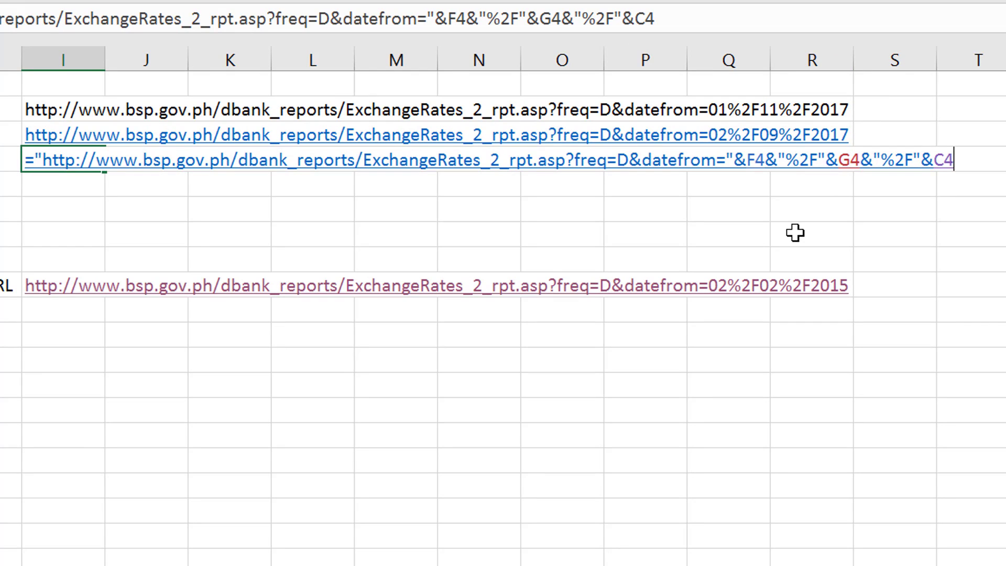
pyautogui.hotkey('ctrl', 'Return')
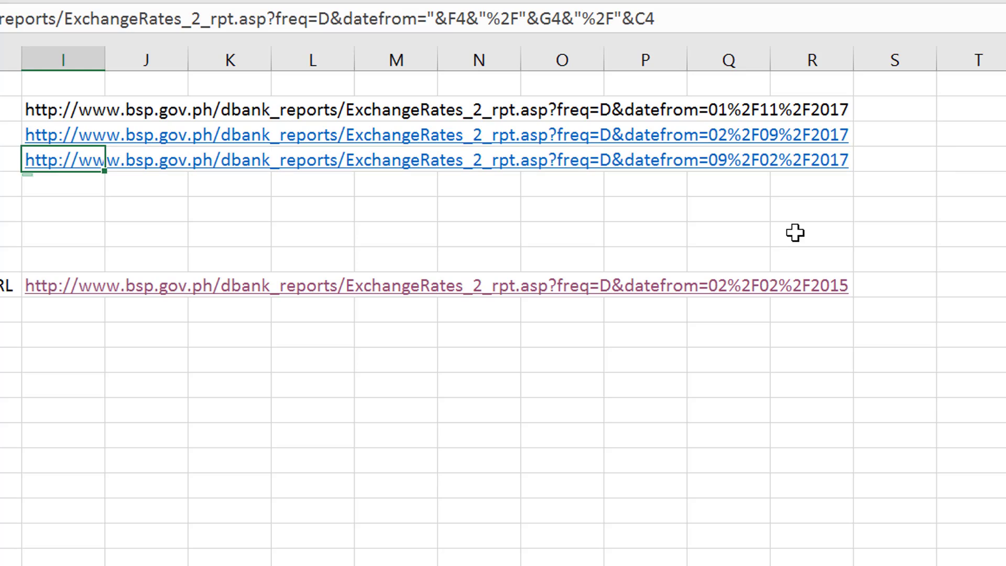
pyautogui.press('Left')
pyautogui.press('Left')
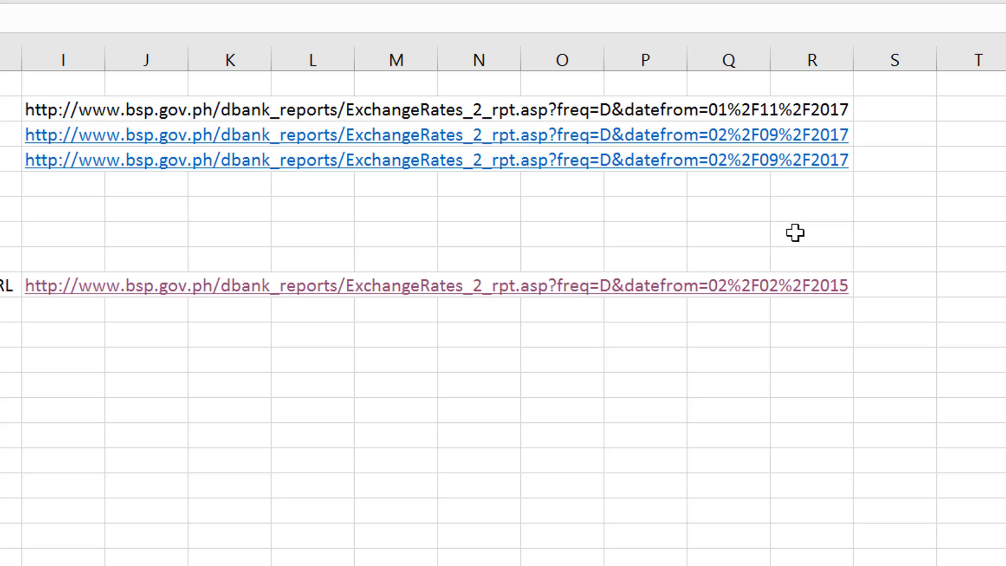
# Step: Retest whether the generated URL in I4 matches the sample in I3 using =I3=I4 in I5, and clear the test
pyautogui.press('Right')
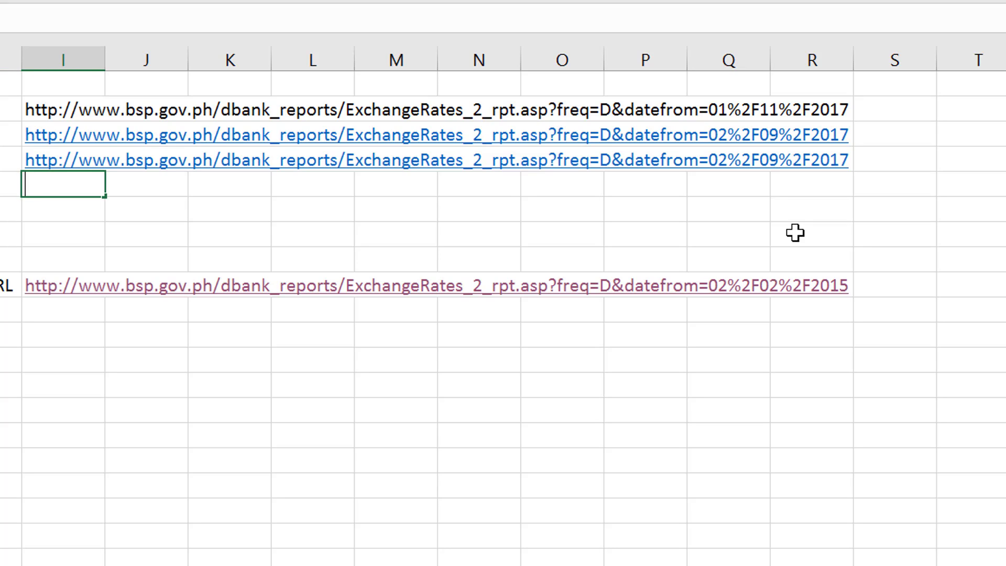
pyautogui.write('=')
pyautogui.press('Up')
pyautogui.press('Up')
pyautogui.write('=')
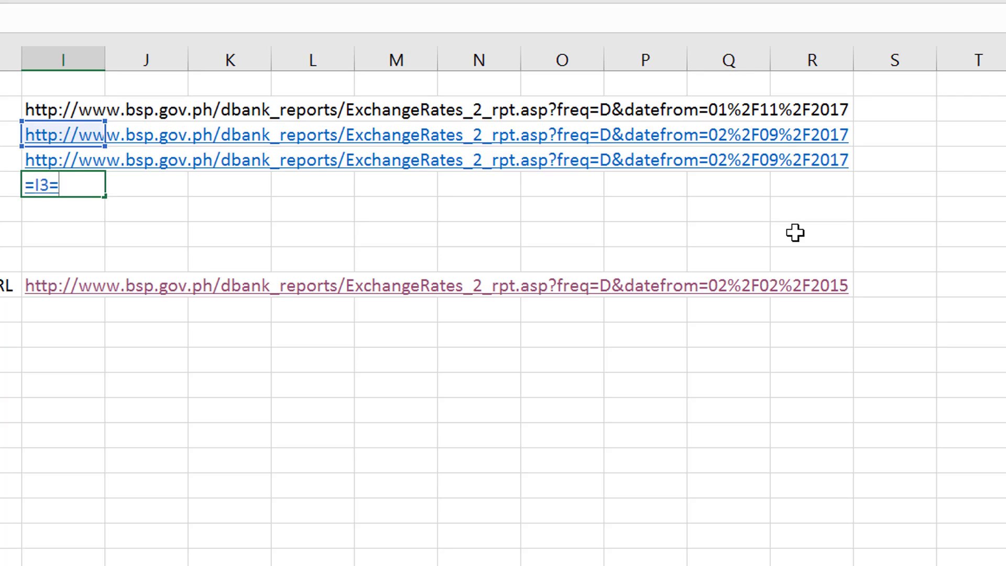
pyautogui.press('Up')
pyautogui.press('Return')
pyautogui.press('Up')
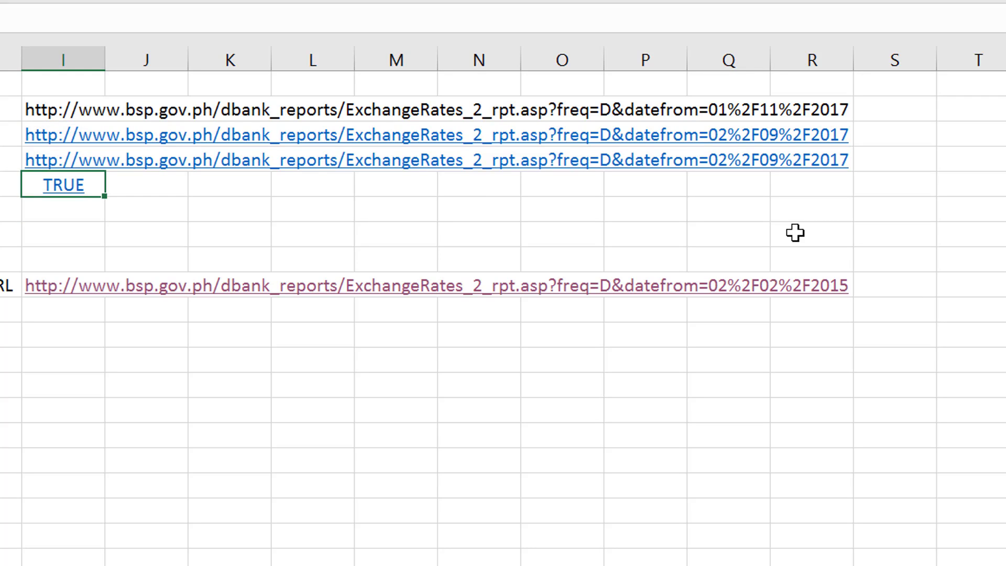
pyautogui.press('Delete')
# Step: Copy the two-digit month and day text formulas from F4:G4 into F9:G9 of the table
pyautogui.press('Up')
pyautogui.press('Left')
pyautogui.press('Left')
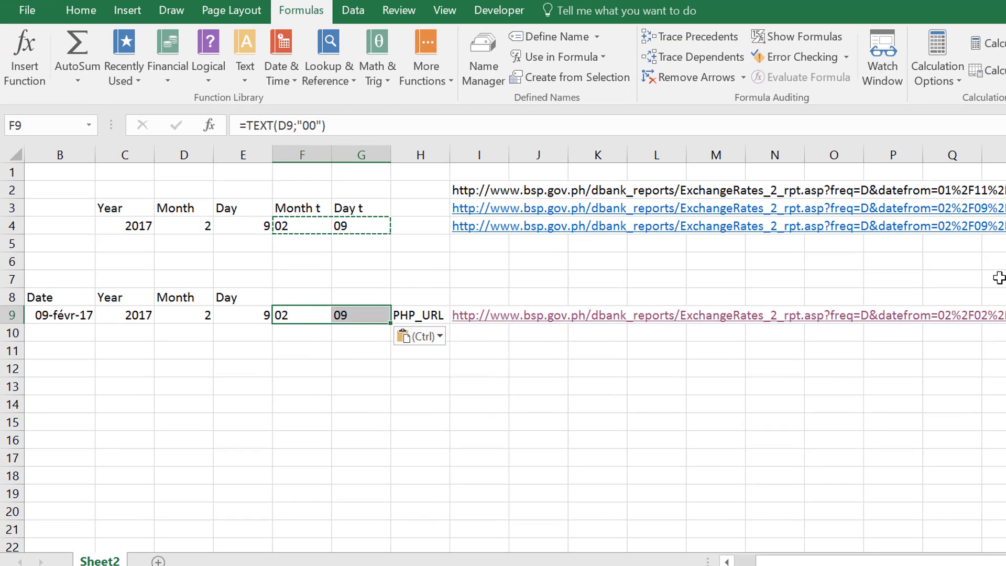
pyautogui.press('Escape')
pyautogui.press('Up')
pyautogui.press('Up')
pyautogui.press('Up')
pyautogui.press('Up')
pyautogui.press('Up')
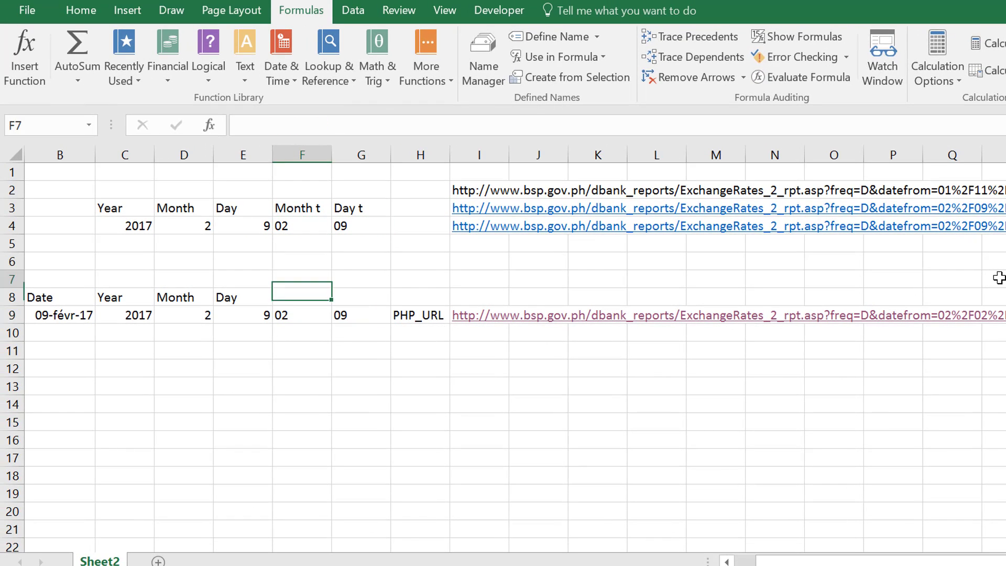
# Step: Copy the URL formula from I4 into the table's PHP_URL cell I9, replacing its fixed address
pyautogui.press('Right')
pyautogui.press('Right')
pyautogui.press('Right')
pyautogui.hotkey('ctrl', 'c')
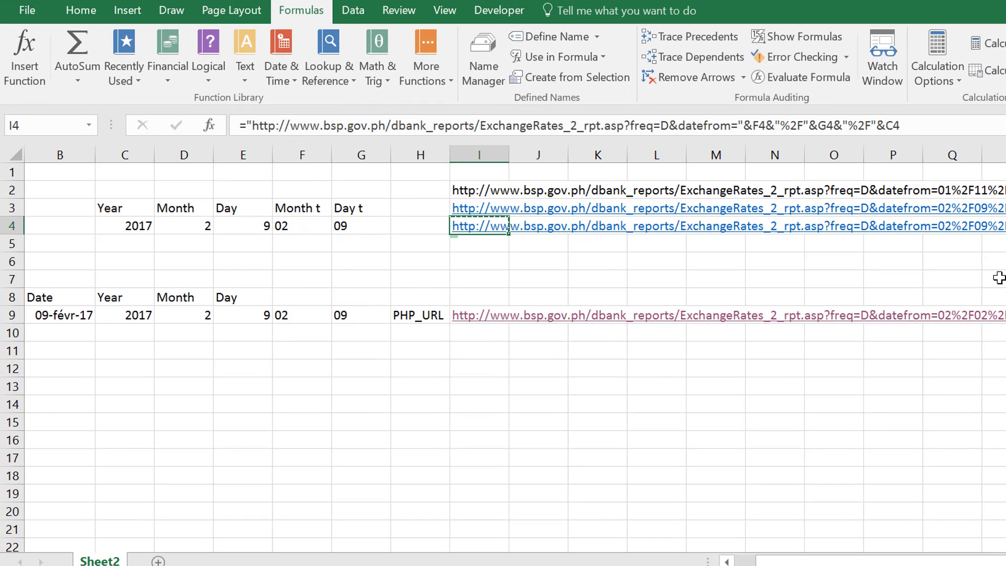
pyautogui.press('Down')
pyautogui.press('Down')
pyautogui.press('Down')
pyautogui.press('Down')
pyautogui.press('Down')
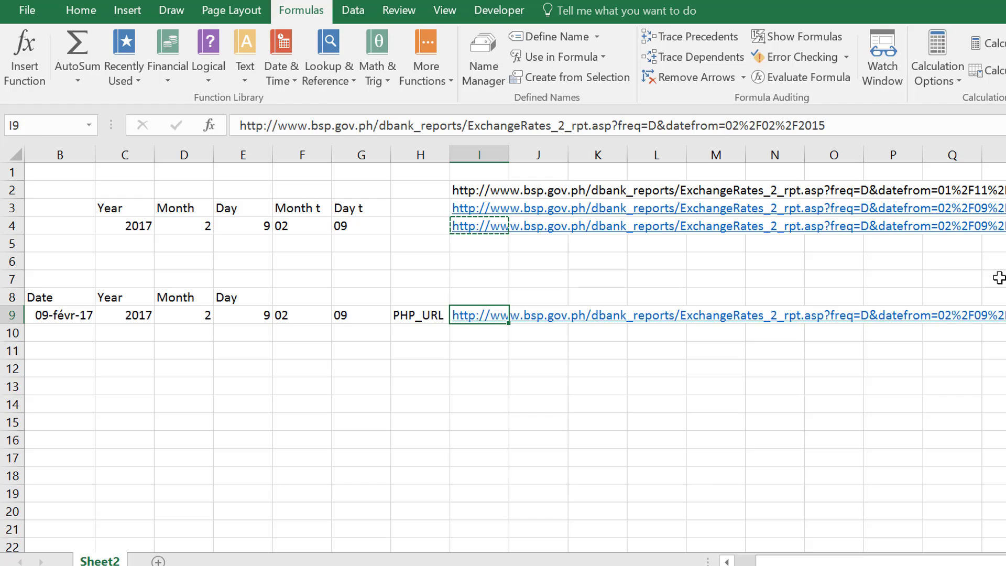
pyautogui.hotkey('ctrl', 'v')
pyautogui.press('Escape')
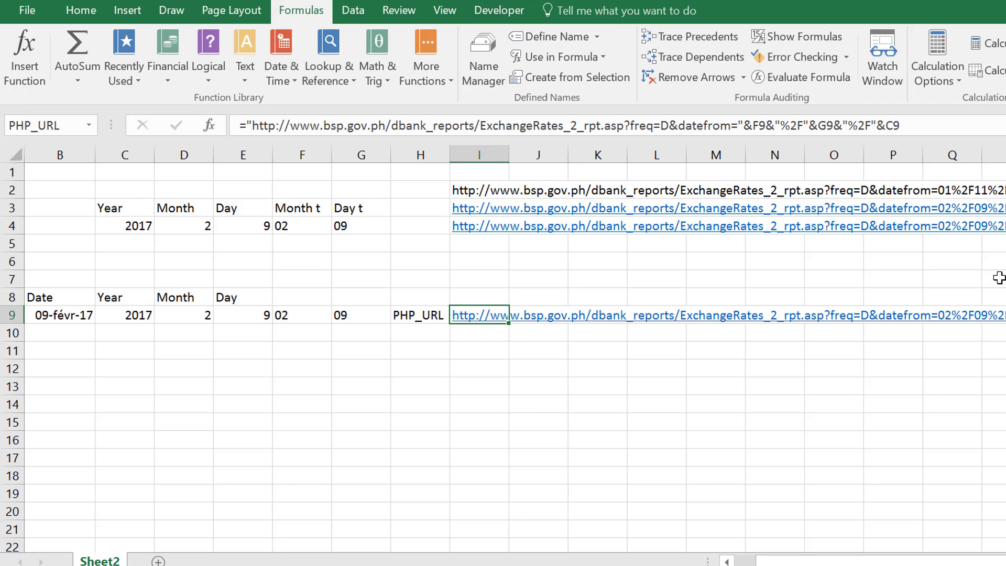
# Step: Review the sheet name, date parts and URL formula across row 9 of the table
pyautogui.press('Up')
pyautogui.press('Left')
pyautogui.press('Left')
pyautogui.press('Left')
pyautogui.press('Left')
pyautogui.press('Left')
pyautogui.press('Left')
pyautogui.press('Left')
pyautogui.press('Left')
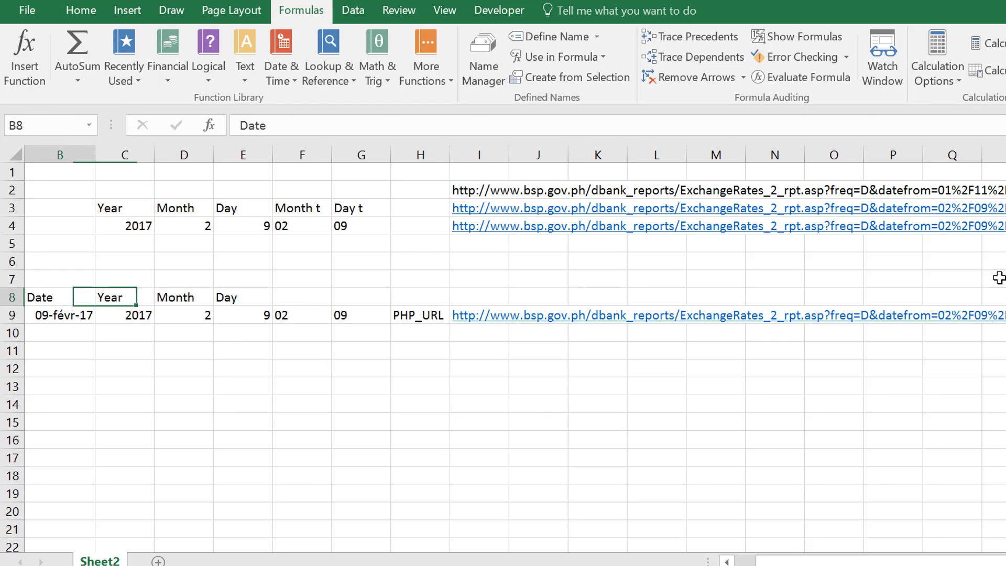
pyautogui.press('Down')
pyautogui.press('Right')
pyautogui.press('Right')
pyautogui.press('Right')
pyautogui.press('Right')
pyautogui.press('Right')
pyautogui.press('Right')
pyautogui.press('Right')
pyautogui.press('Right')
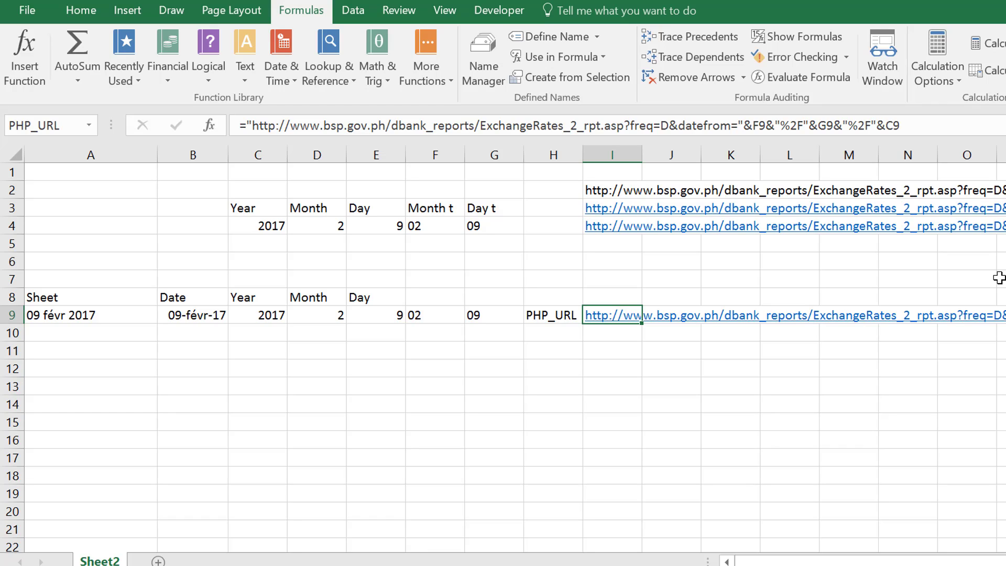
# Step: Copy the "Month t" and "Day t" headers from F3:G3 into F8:G8 of the table
pyautogui.press('Left')
pyautogui.press('Left')
pyautogui.press('Left')
pyautogui.press('Left')
pyautogui.press('Left')
pyautogui.press('Left')
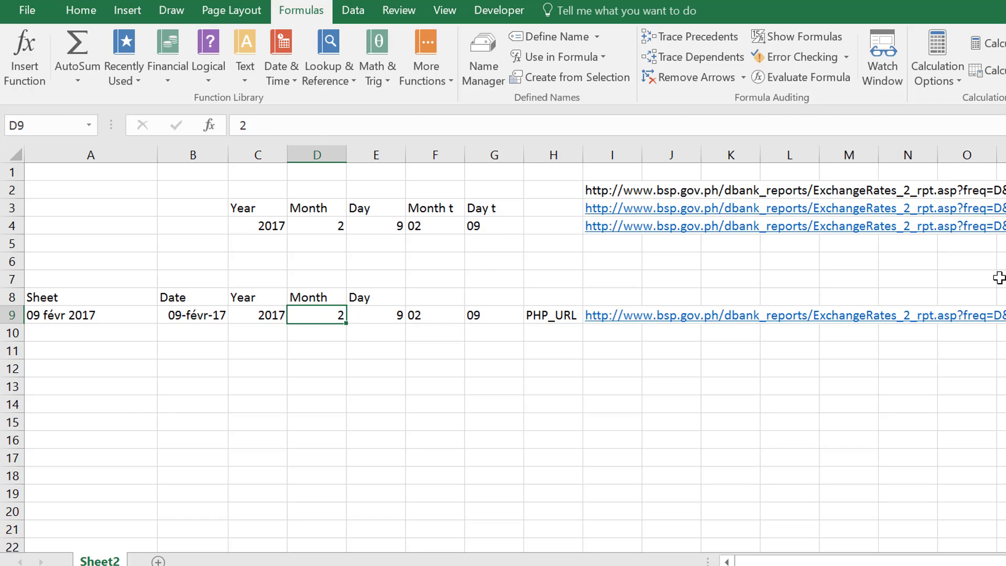
pyautogui.press('Right')
pyautogui.press('Right')
pyautogui.press('Right')
pyautogui.press('Up')
pyautogui.press('Up')
pyautogui.press('Up')
pyautogui.press('Up')
pyautogui.press('Up')
pyautogui.press('Up')
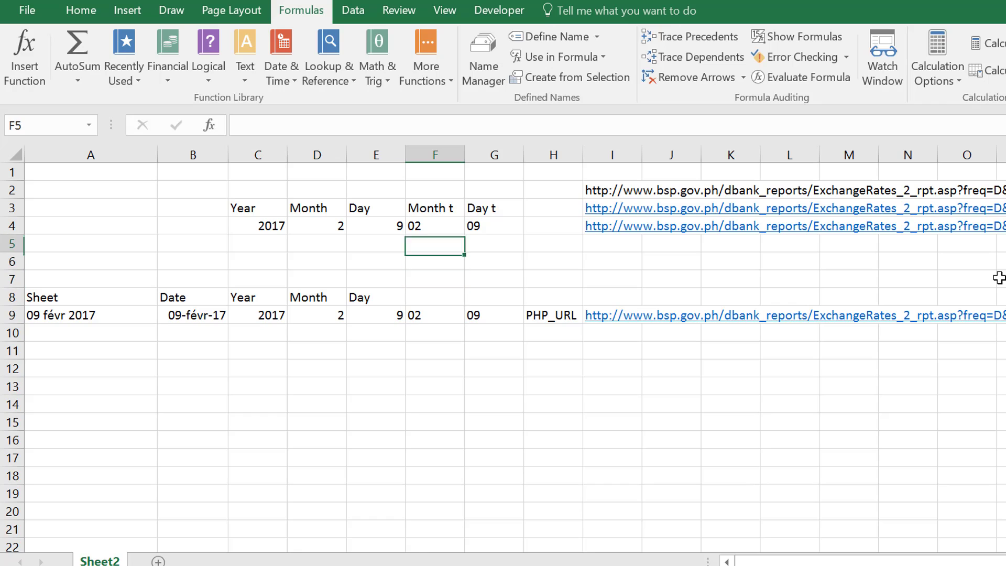
pyautogui.hotkey('shift', 'Right')
pyautogui.hotkey('ctrl', 'c')
pyautogui.press('Down')
pyautogui.press('Down')
pyautogui.press('Down')
pyautogui.press('Down')
pyautogui.press('Down')
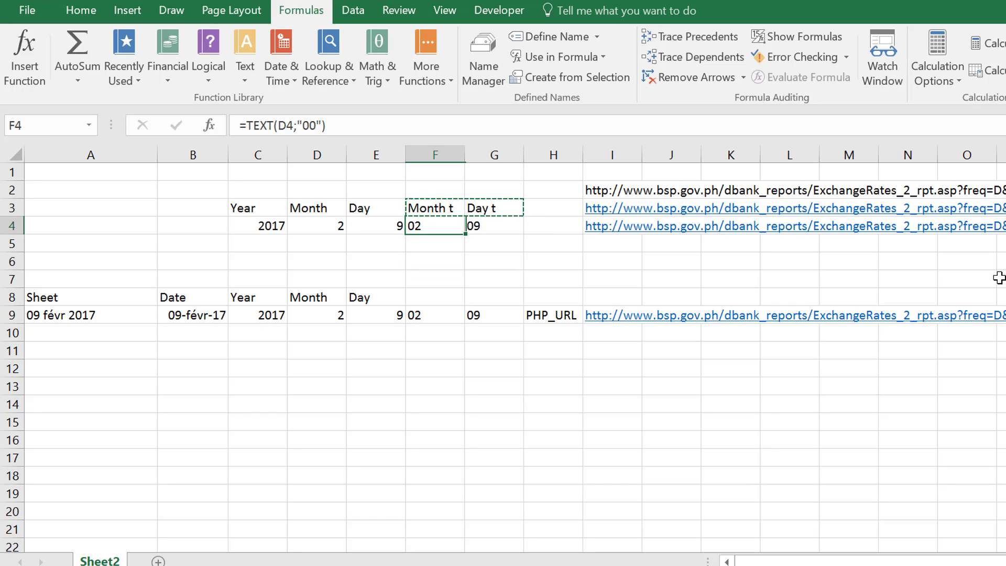
pyautogui.hotkey('ctrl', 'v')
# Step: Set the table's month in D9 to 1 and its day in E9 to 1
pyautogui.press('Down')
pyautogui.press('Right')
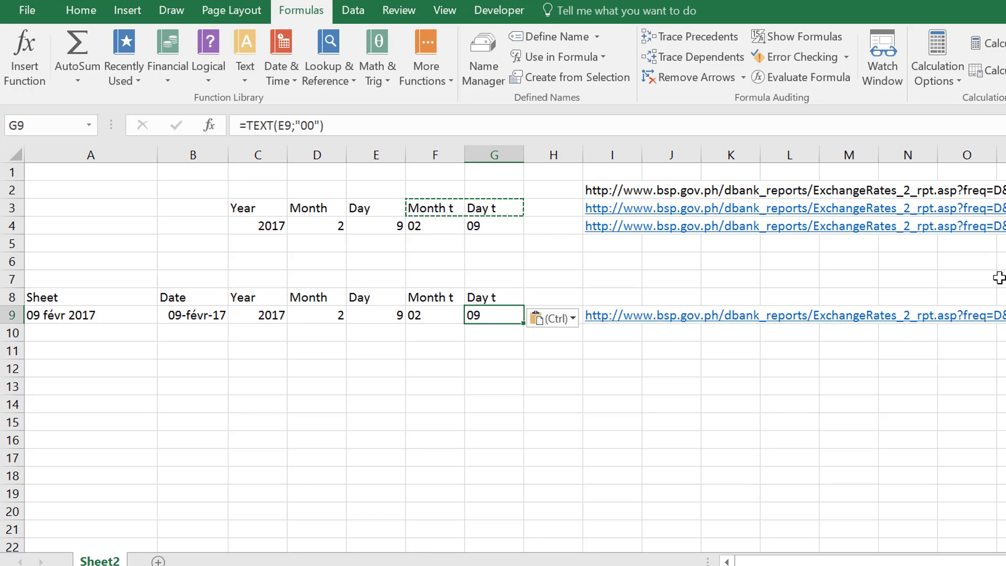
pyautogui.press('Left')
pyautogui.press('Left')
pyautogui.press('Left')
pyautogui.press('Escape')
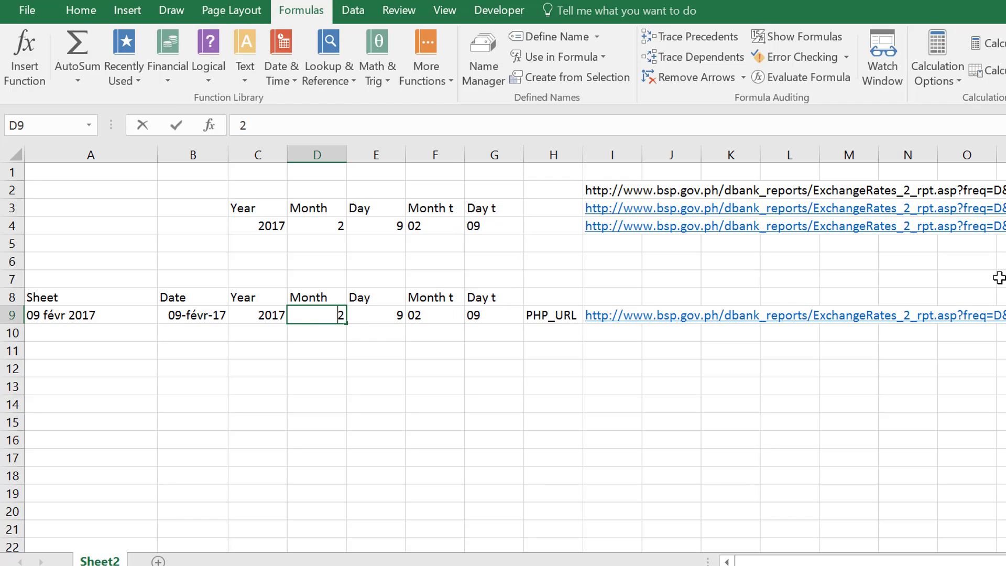
pyautogui.write('1')
pyautogui.press('Tab')
pyautogui.write('1')
pyautogui.hotkey('ctrl', 'Return')
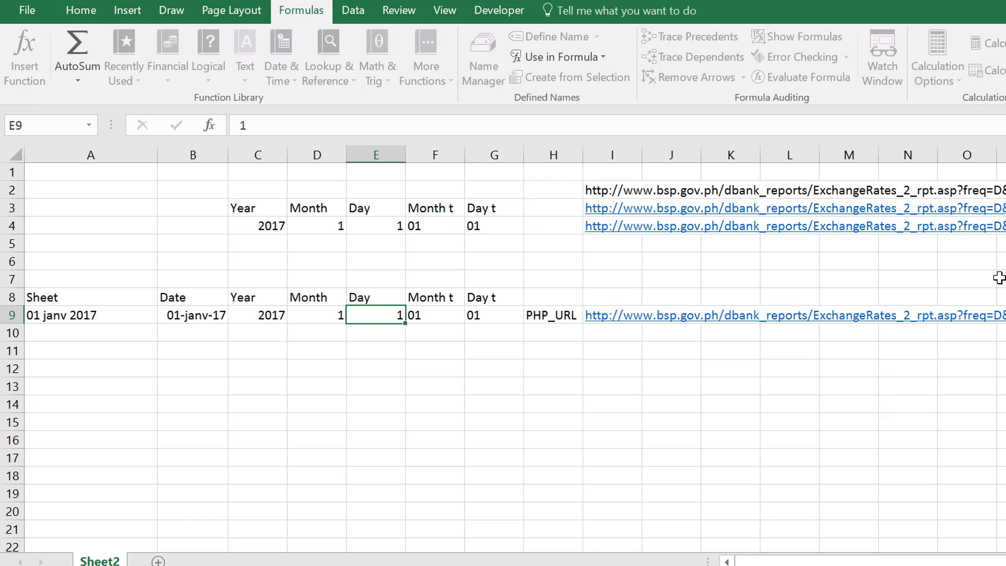
# Step: Change the table's year in C9 to 2016
pyautogui.press('Left')
pyautogui.press('Left')
pyautogui.press('Left')
pyautogui.press('Right')
pyautogui.press('F2')
pyautogui.press('BackSpace')
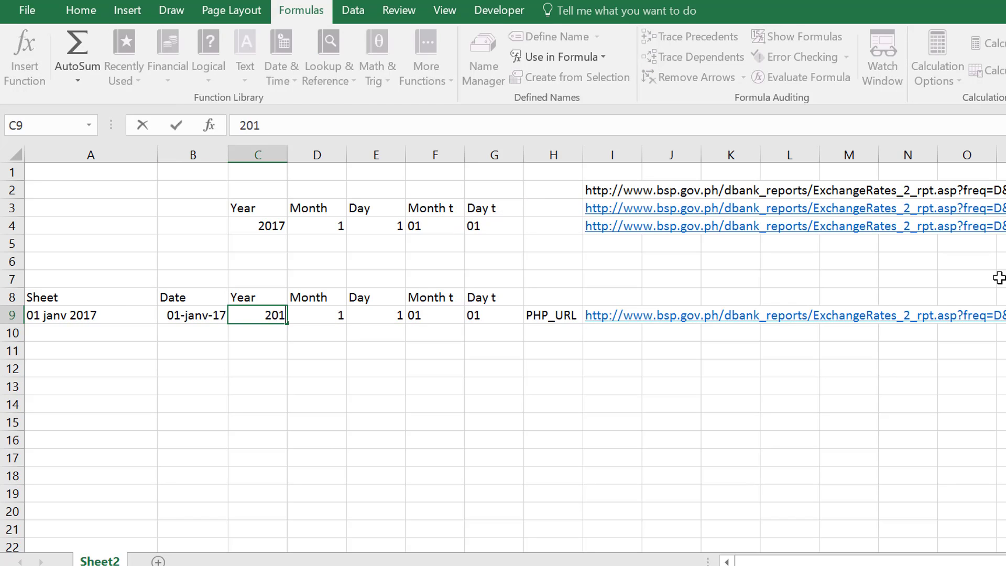
pyautogui.write('6')
pyautogui.press('Return')
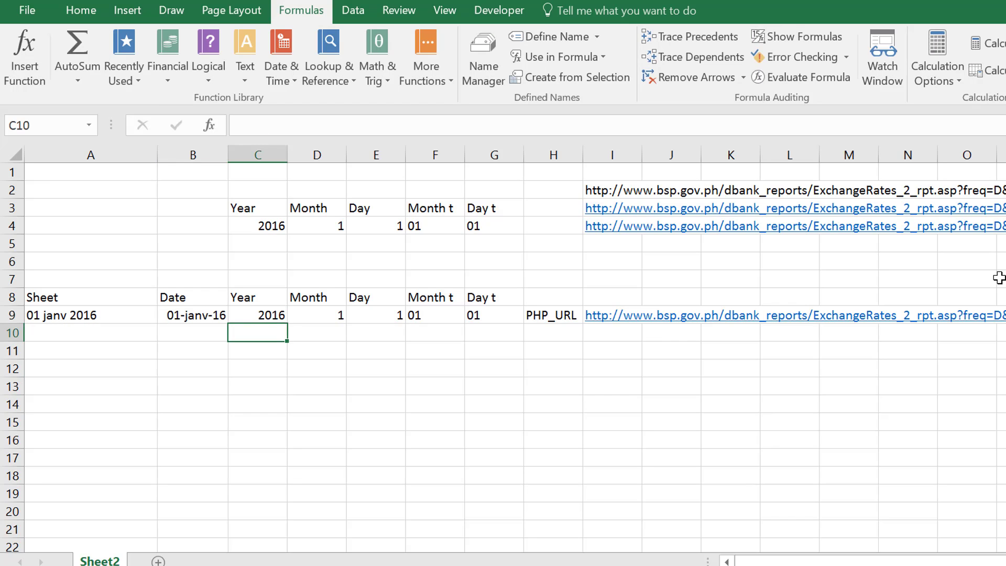
# Step: Check how the new date carries through the sheet name, text values and URL formula in row 9
pyautogui.press('Up')
pyautogui.press('Left')
pyautogui.press('Left')
pyautogui.press('Right')
pyautogui.press('Right')
pyautogui.press('Right')
pyautogui.press('Right')
pyautogui.press('Right')
pyautogui.press('Right')
pyautogui.press('Right')
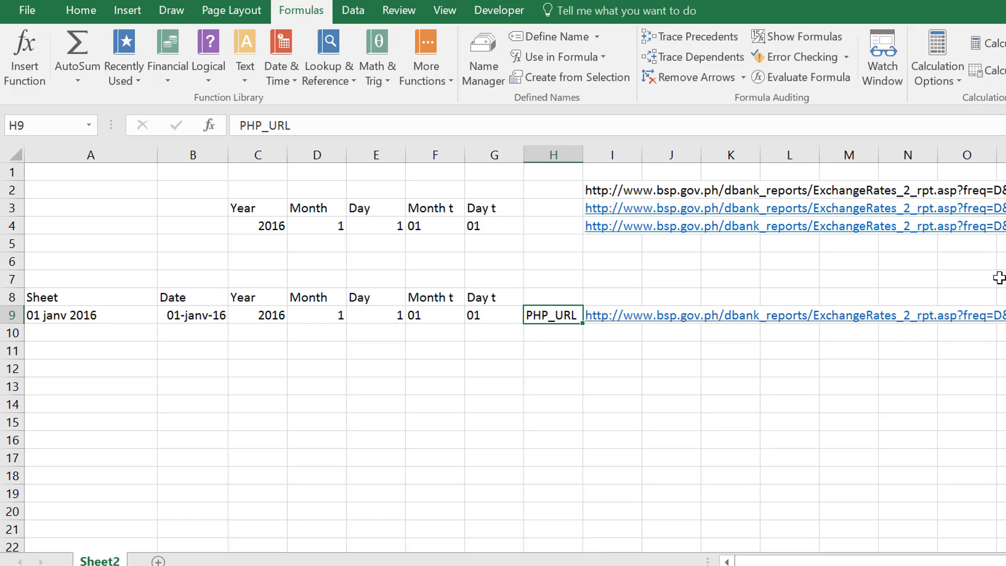
pyautogui.press('Right')
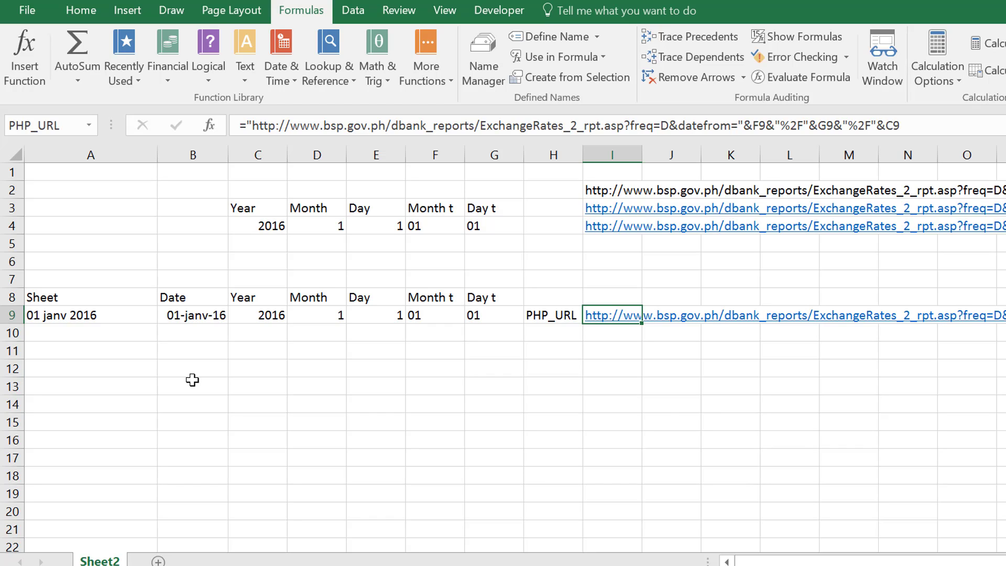
# Step: Enter =B9+1 in B10 to generate the following day's date
pyautogui.press('Left')
pyautogui.press('Left')
pyautogui.press('Left')
pyautogui.press('Left')
pyautogui.press('Left')
pyautogui.press('Left')
pyautogui.press('Left')
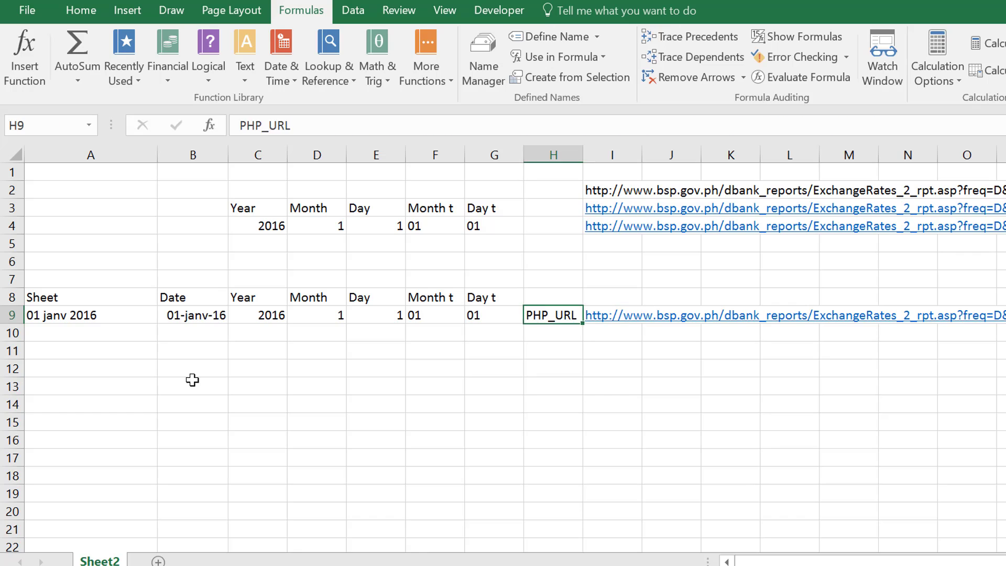
pyautogui.press('Down')
pyautogui.write('=')
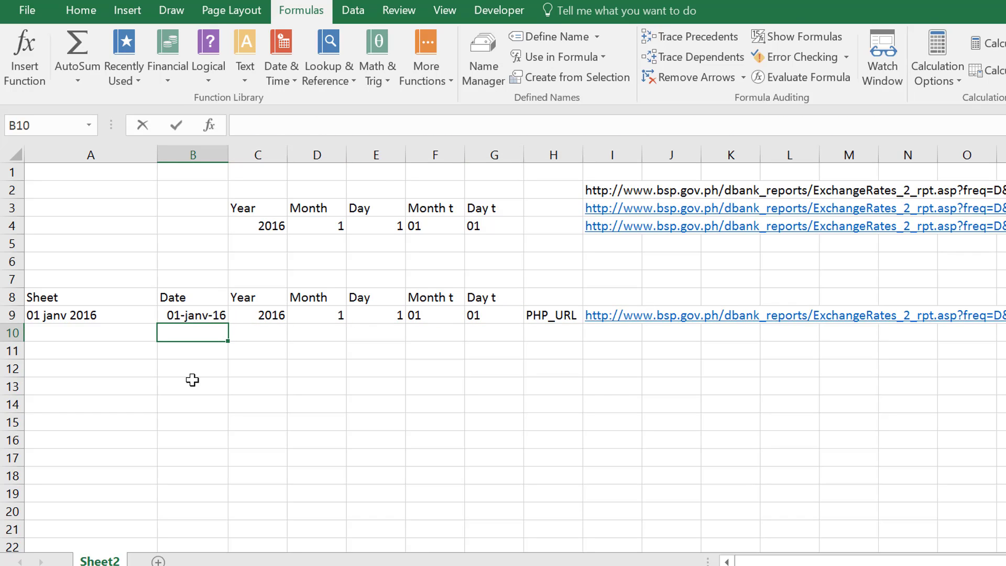
pyautogui.press('Up')
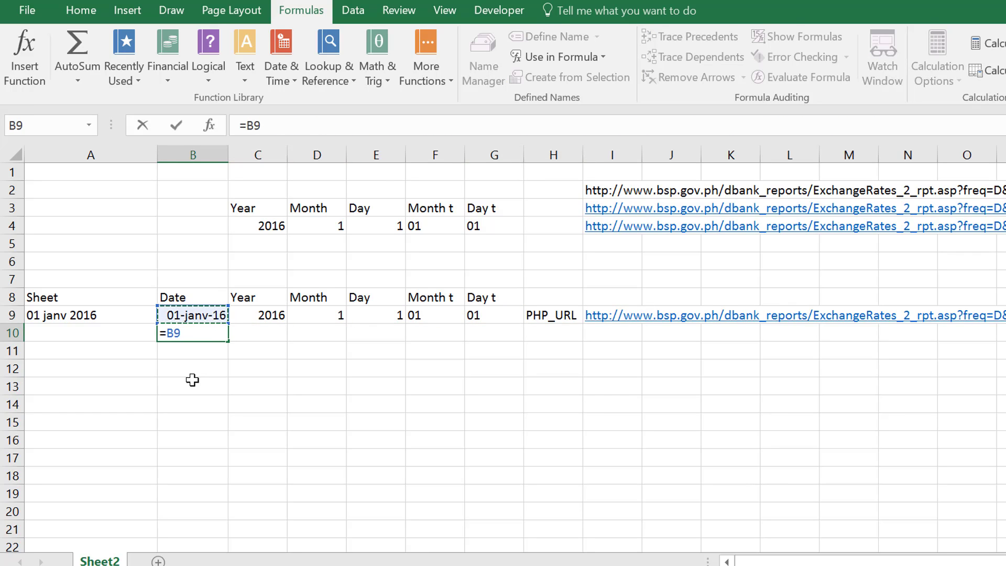
pyautogui.write('+1')
pyautogui.press('Return')
pyautogui.press('Up')
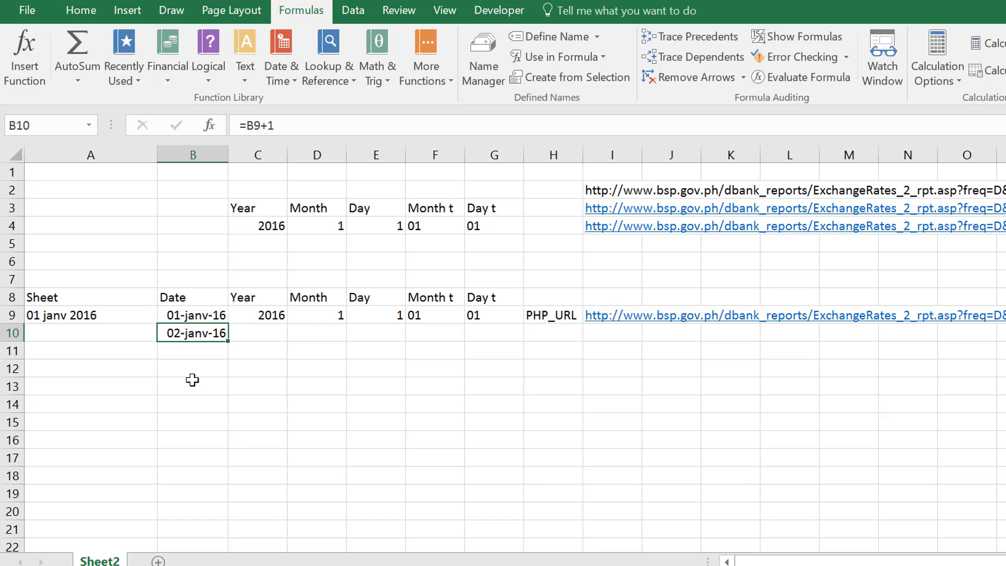
# Step: Insert a blank column before the Sheet column and enter 1 in A9
pyautogui.hotkey('shift', 'Down')
pyautogui.press('Up')
pyautogui.press('Left')
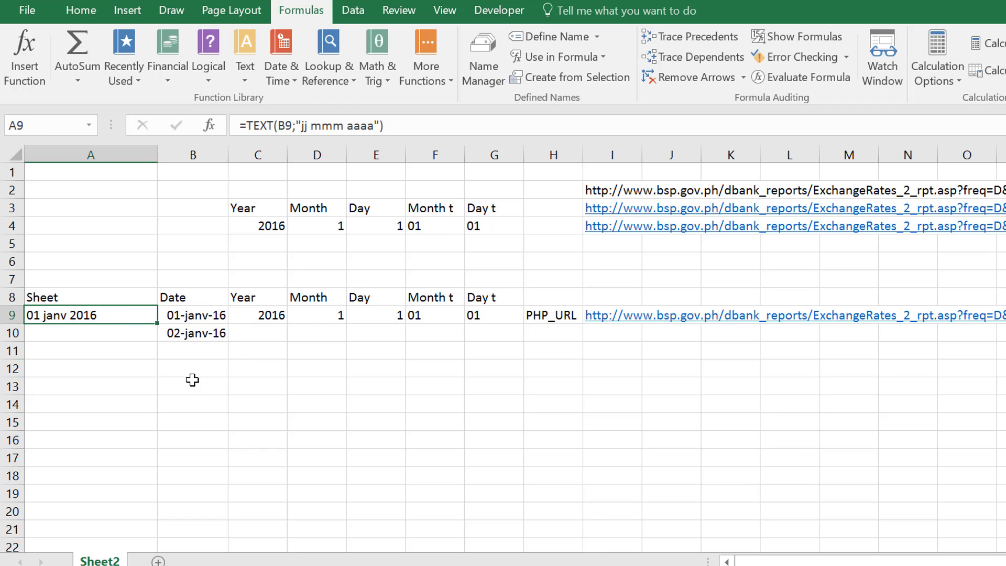
pyautogui.hotkey('ctrl', 'space')
pyautogui.hotkey('ctrl', '+')
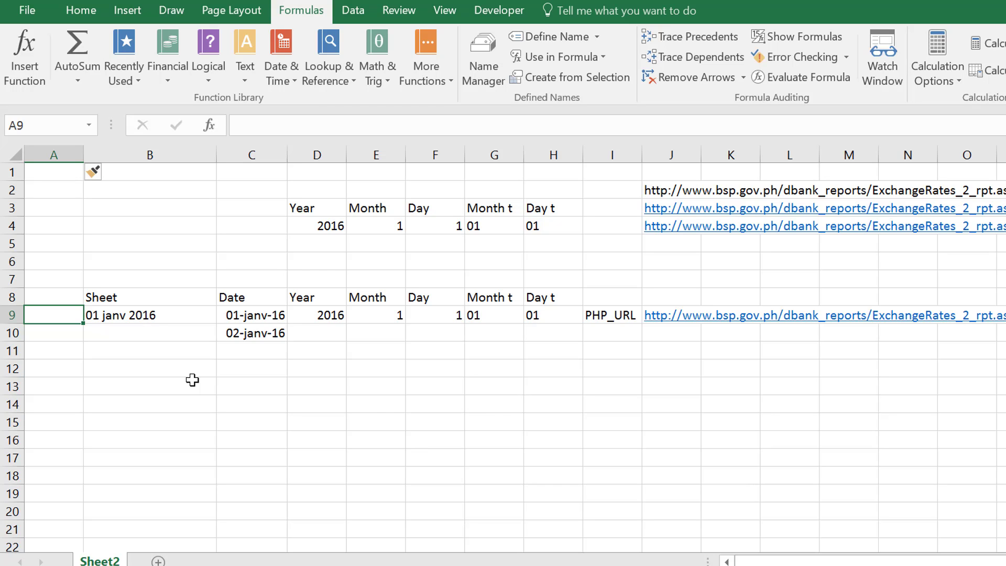
pyautogui.write('1')
pyautogui.press('Return')
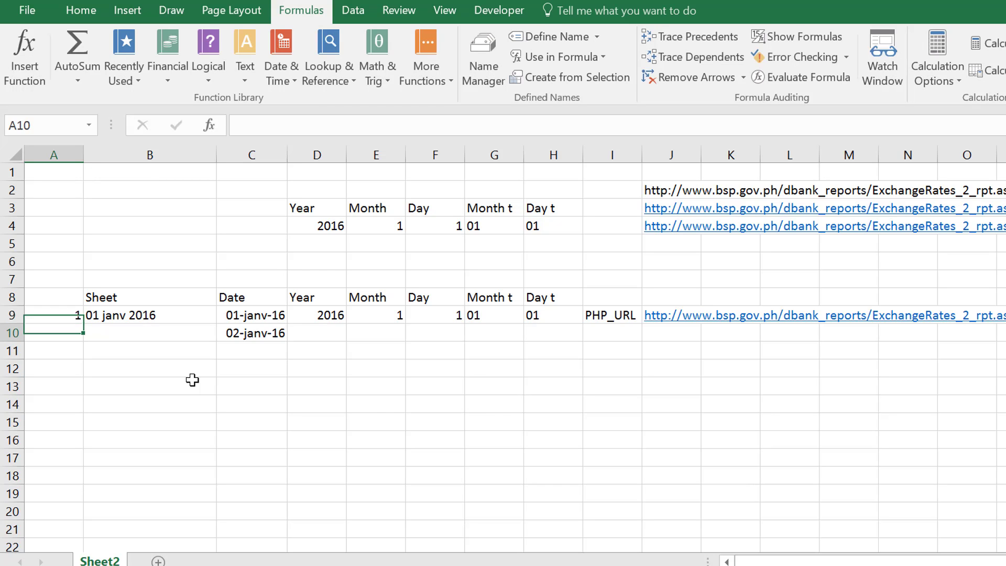
# Step: Fill a linear series down column A from A9 with step value 1 and stop value 400
pyautogui.press('Up')
pyautogui.press('alt')
pyautogui.press('e')
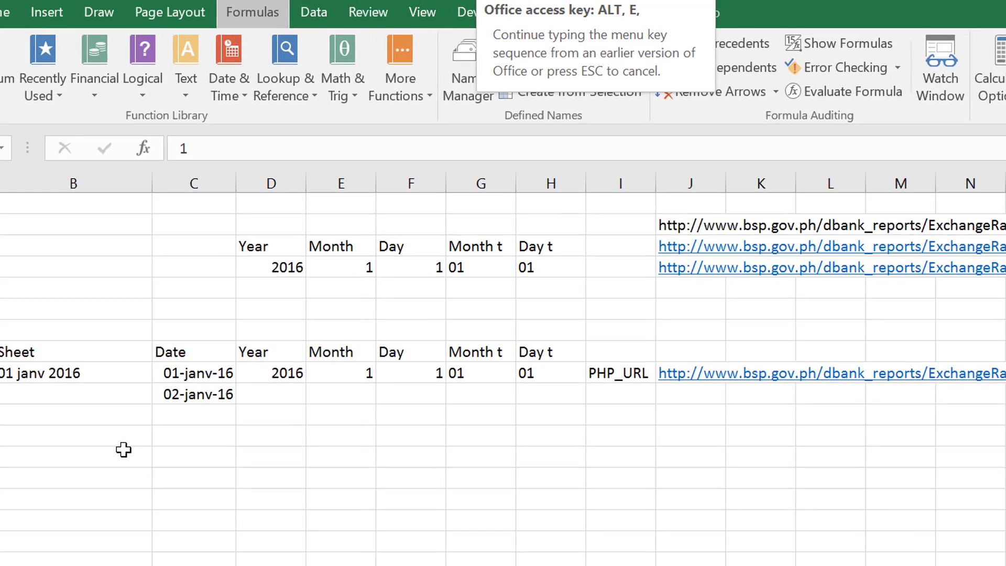
pyautogui.press('i')
pyautogui.press('s')
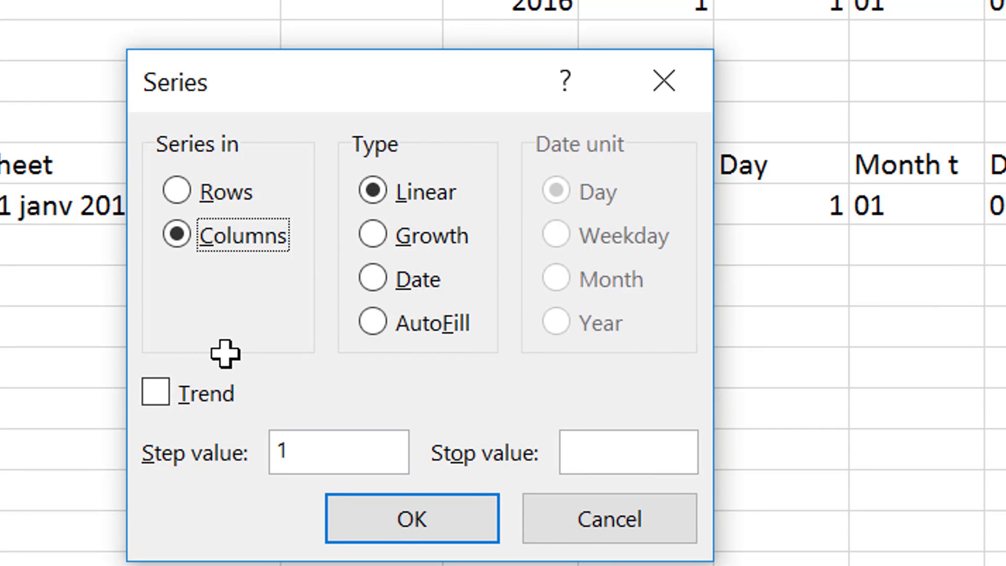
pyautogui.press('Tab')
pyautogui.press('Tab')
pyautogui.press('Tab')
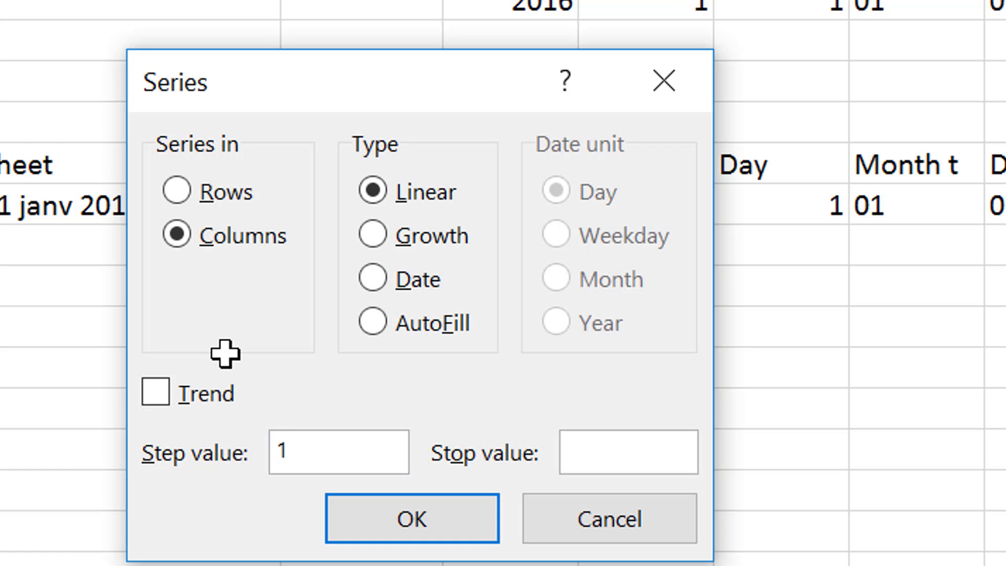
pyautogui.write('400')
pyautogui.press('Return')
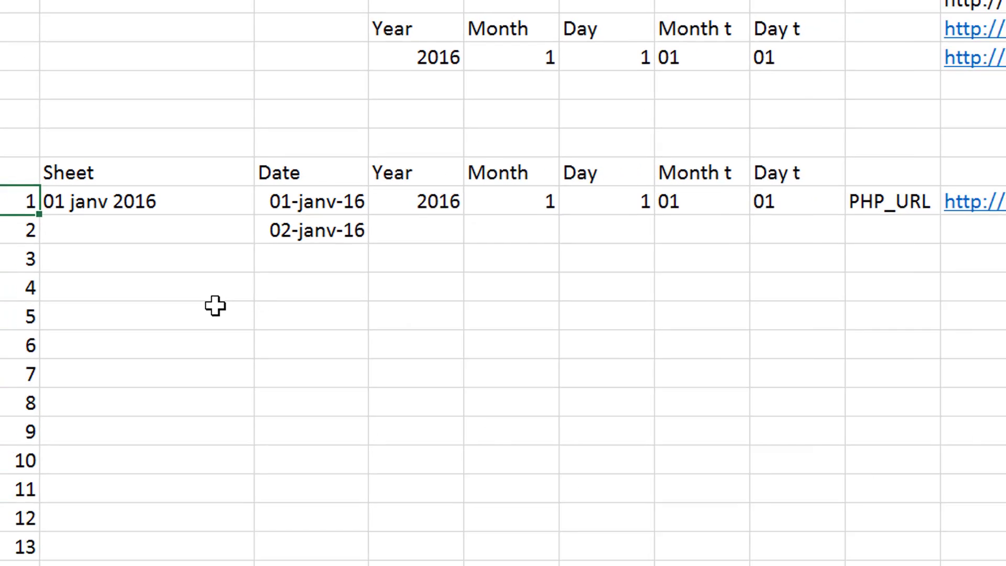
# Step: Copy the sheet-name formula from B9 down into B10
pyautogui.press('Right')
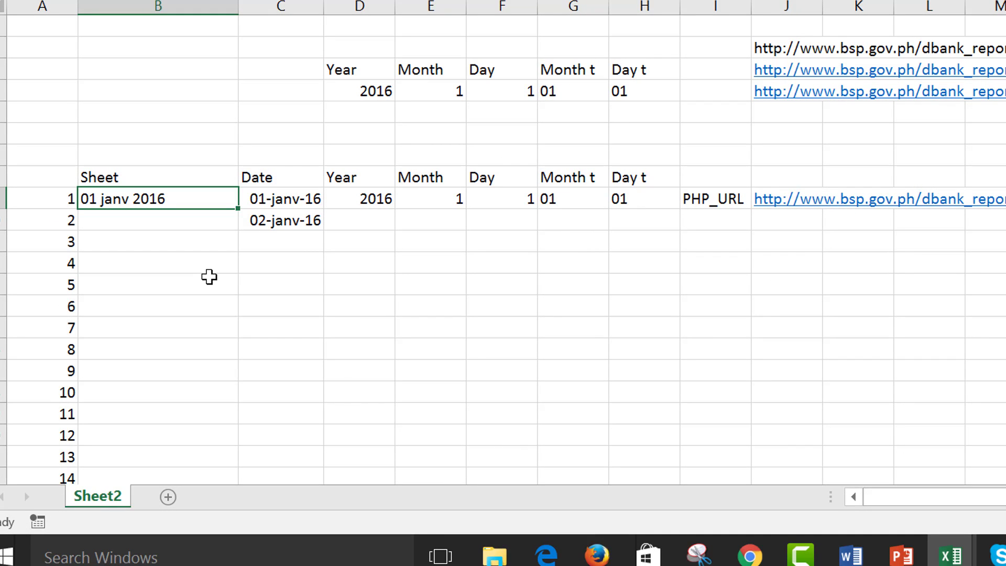
pyautogui.press('Down')
pyautogui.press('Right')
pyautogui.press('Left')
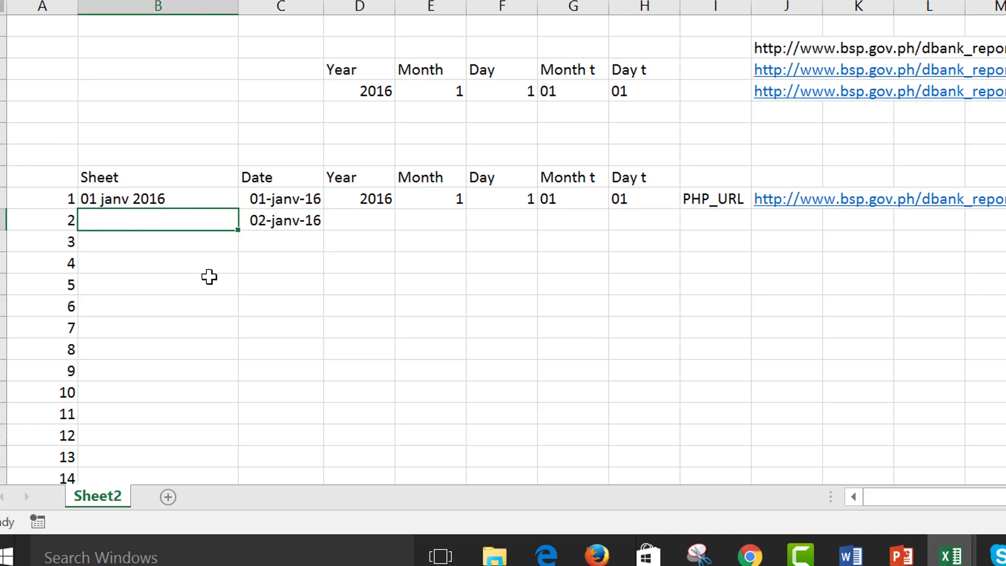
pyautogui.press('Left')
pyautogui.press('Right')
pyautogui.press('Right')
pyautogui.press('Up')
pyautogui.press('Left')
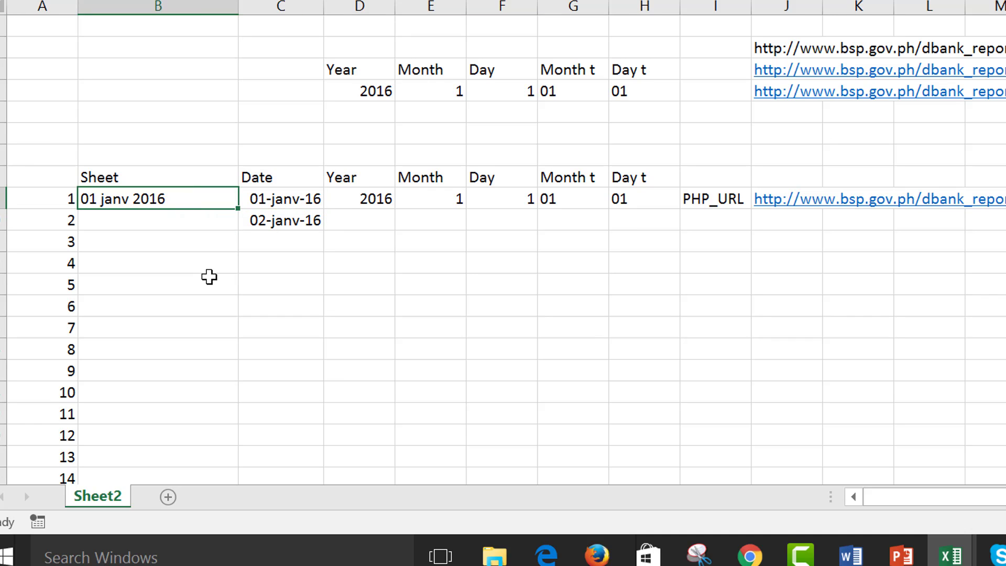
pyautogui.hotkey('ctrl', 'c')
pyautogui.press('Down')
pyautogui.press('Return')
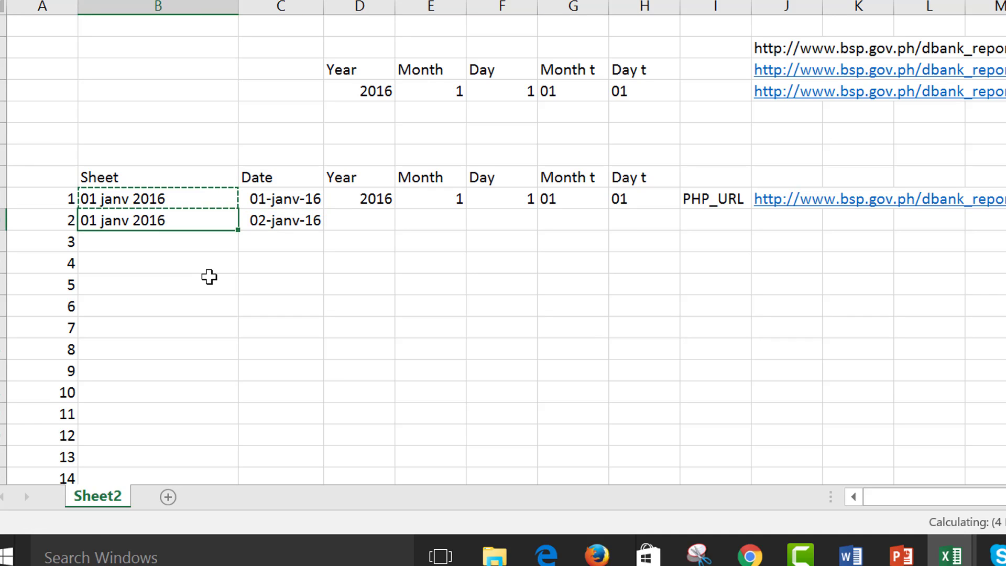
# Step: Fill the year, month, day, text and URL cells D9:J9 down into row 10
pyautogui.hotkey('shift', 'Right')
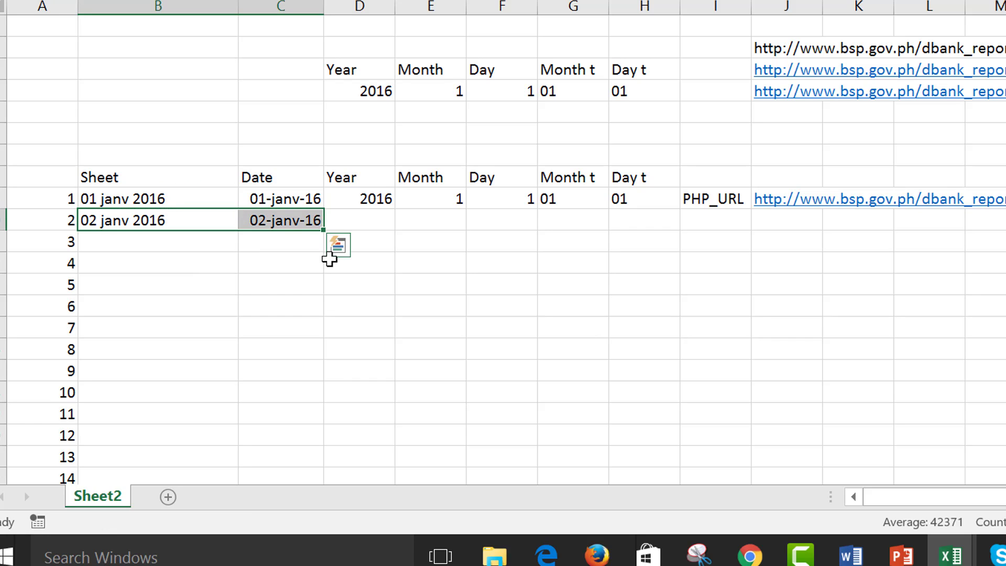
pyautogui.press('Left')
pyautogui.press('Right')
pyautogui.press('Right')
pyautogui.press('Right')
pyautogui.press('Up')
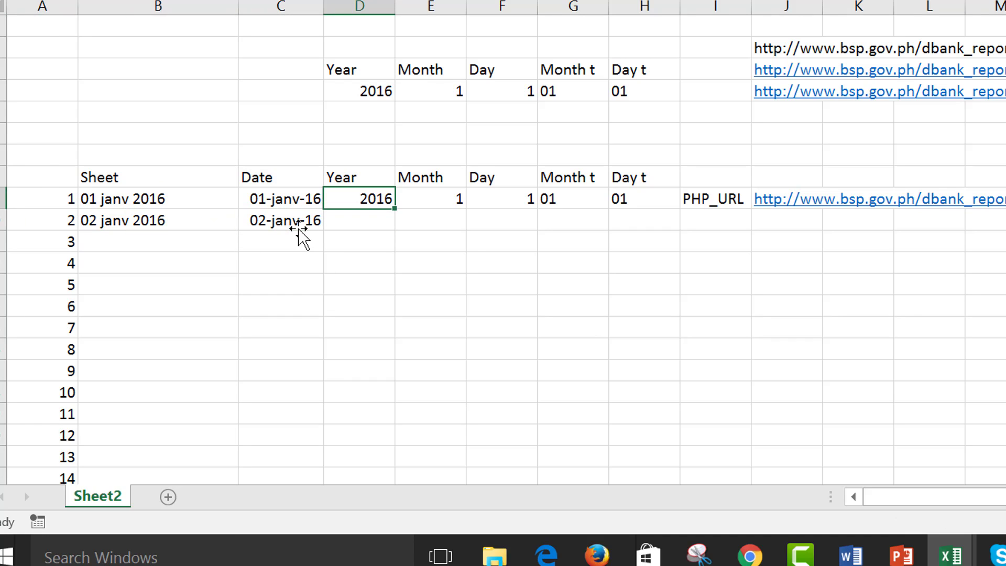
pyautogui.hotkey('shift', 'Right')
pyautogui.hotkey('shift', 'Right')
pyautogui.hotkey('shift', 'Right')
pyautogui.hotkey('shift', 'Right')
pyautogui.hotkey('shift', 'Right')
pyautogui.hotkey('shift', 'Right')
pyautogui.hotkey('shift', 'Down')
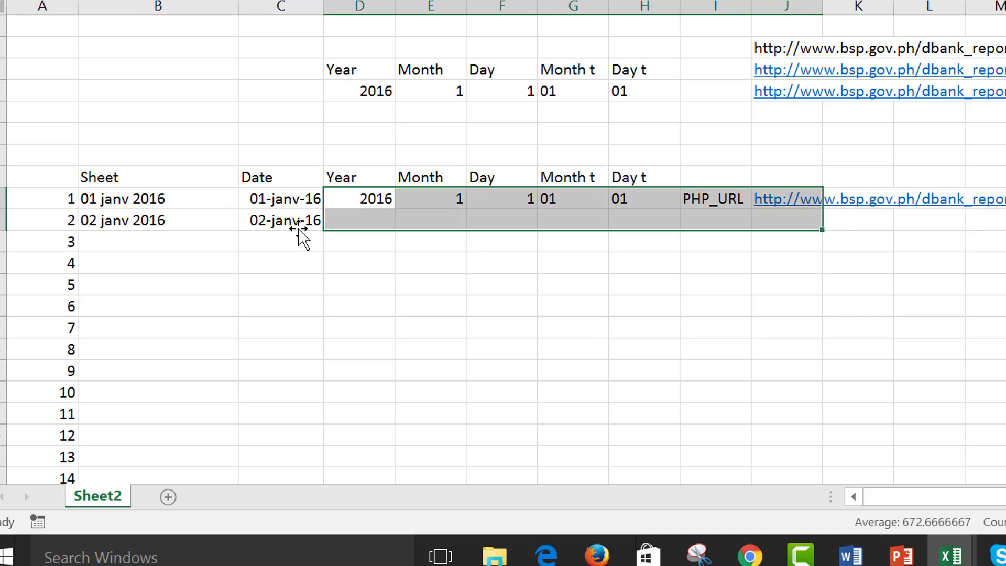
pyautogui.hotkey('ctrl', 'd')
# Step: Fill the row 10 cells B10:J10 down alongside the whole number series in column A
pyautogui.press('Down')
pyautogui.press('Left')
pyautogui.press('Left')
pyautogui.press('Left')
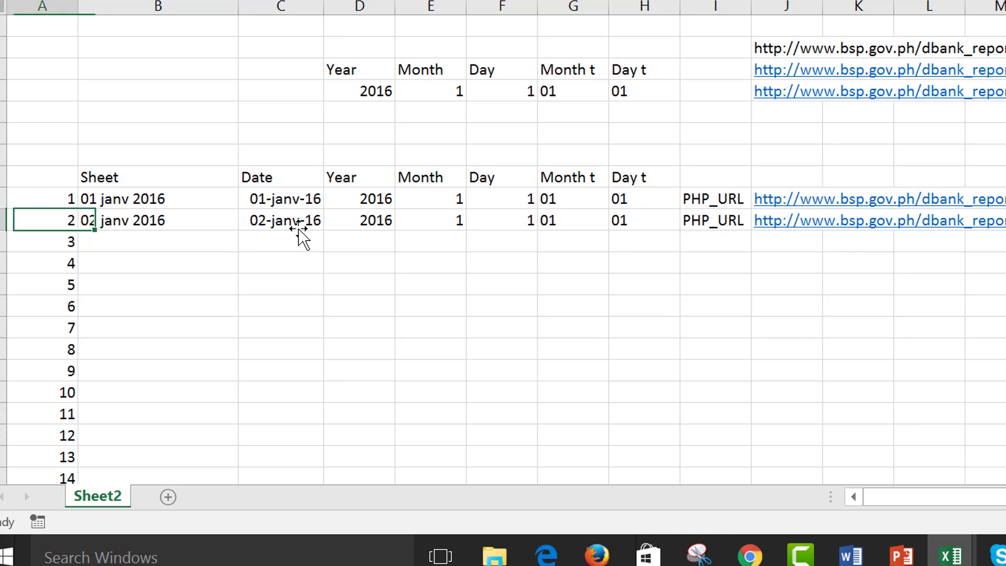
pyautogui.press('Right')
pyautogui.hotkey('shift', 'Right')
pyautogui.hotkey('shift', 'Right')
pyautogui.hotkey('shift', 'Right')
pyautogui.hotkey('shift', 'Right')
pyautogui.hotkey('shift', 'Right')
pyautogui.hotkey('shift', 'Right')
pyautogui.hotkey('shift', 'Right')
pyautogui.hotkey('shift', 'Right')
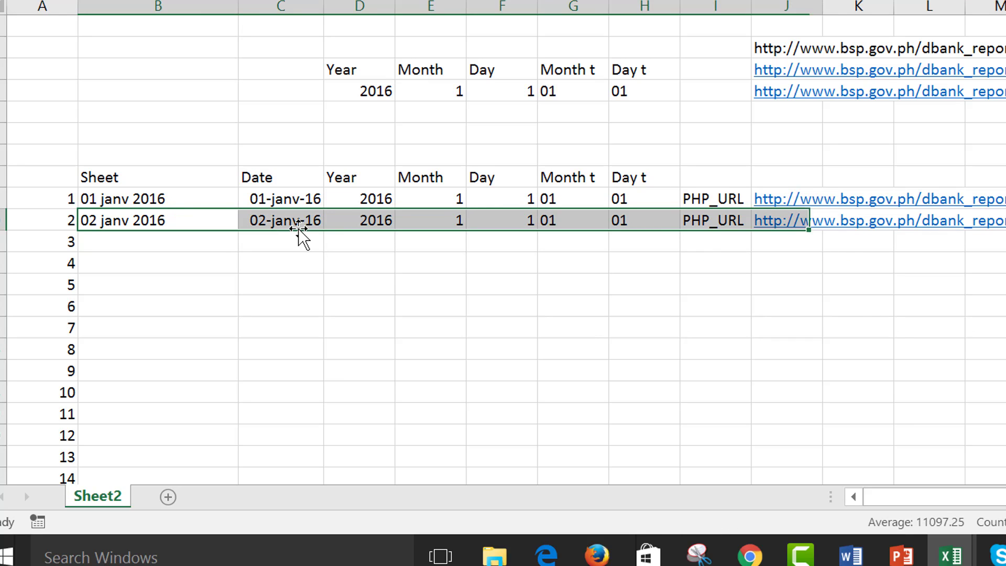
pyautogui.moveTo(821, 229); pyautogui.dragTo(822, 229)
pyautogui.doubleClick(821, 229)
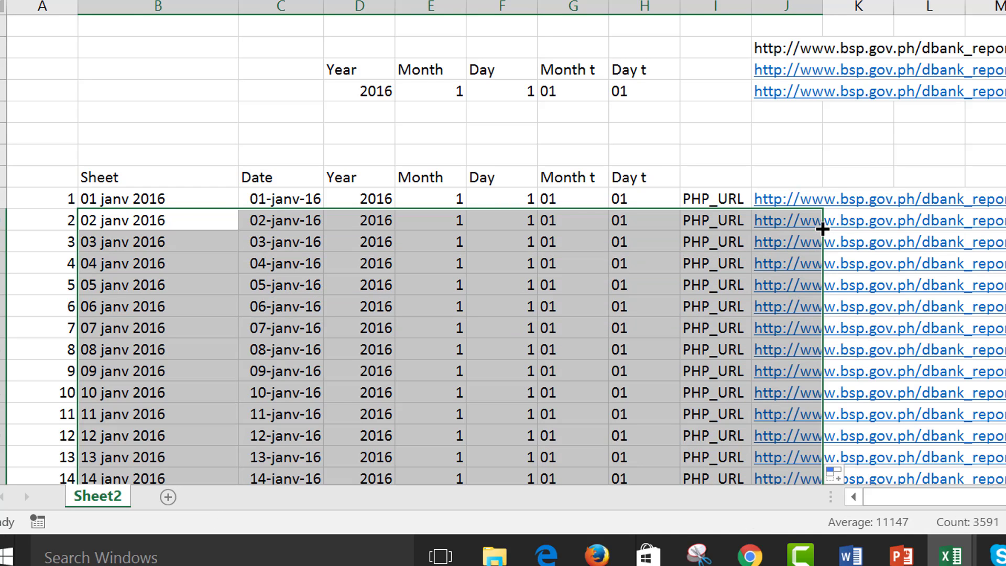
# Step: Examine the filled rows of the table, from the numbers in column A across to the PHP_URL column
pyautogui.press('Down')
pyautogui.press('Down')
pyautogui.press('Down')
pyautogui.press('Right')
pyautogui.press('Right')
pyautogui.press('Right')
pyautogui.press('Right')
pyautogui.press('Right')
pyautogui.press('Right')
pyautogui.press('Right')
pyautogui.press('Right')
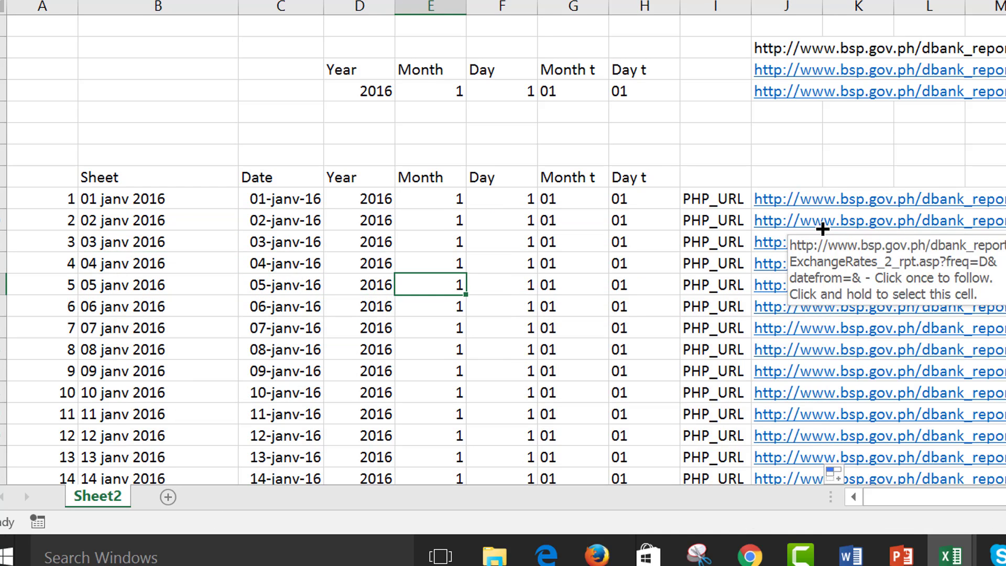
pyautogui.press('Left')
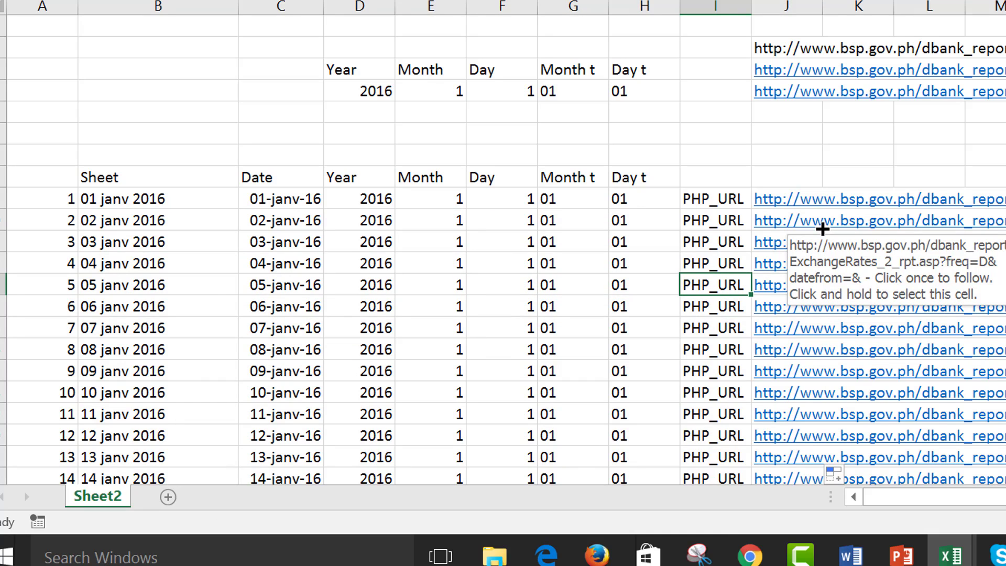
pyautogui.press('Up')
pyautogui.press('Up')
pyautogui.press('Up')
pyautogui.press('Up')
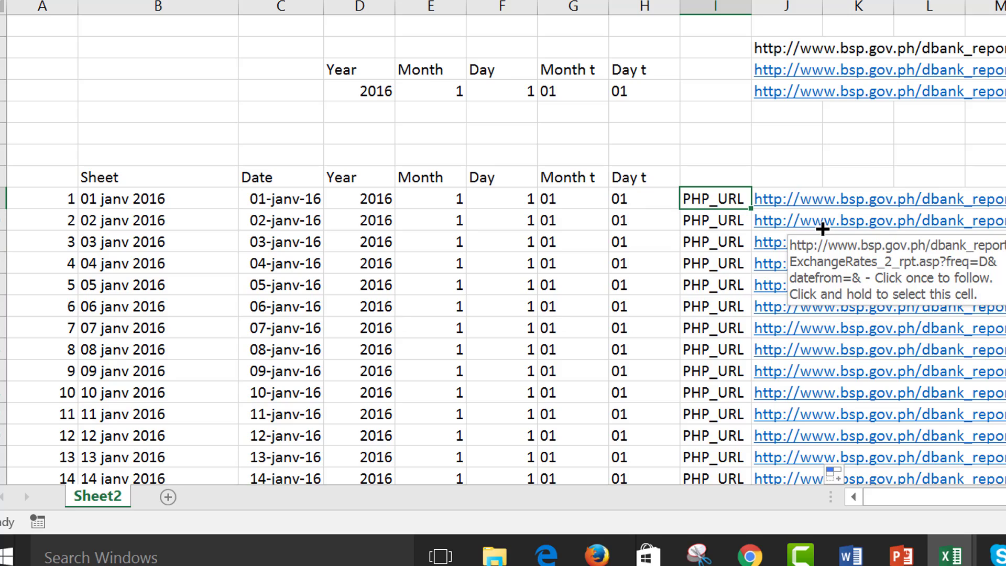
pyautogui.press('Left')
pyautogui.press('Left')
pyautogui.press('Left')
pyautogui.press('Left')
pyautogui.press('Left')
pyautogui.press('Left')
pyautogui.press('Left')
pyautogui.press('Left')
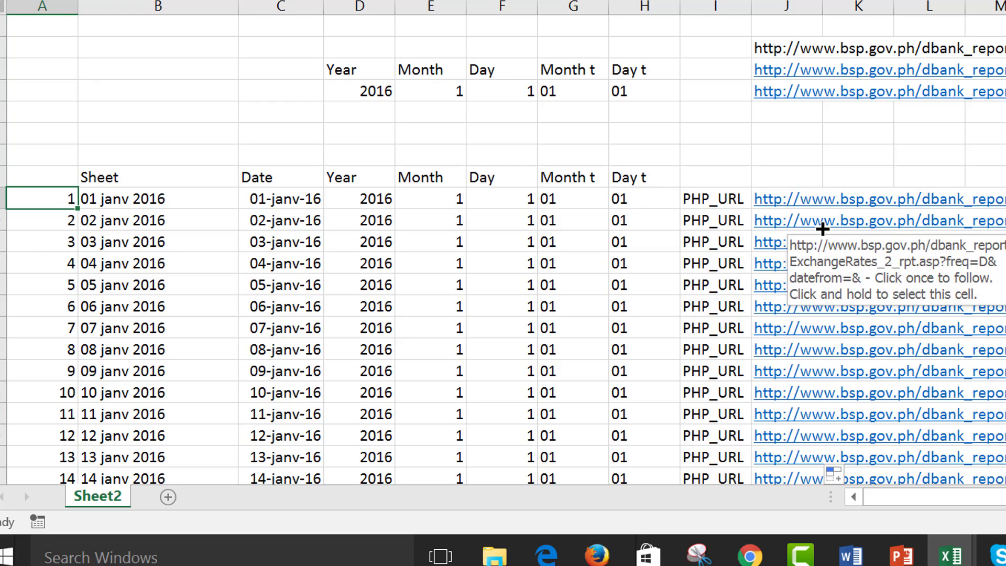
pyautogui.press('Down')
pyautogui.press('Down')
pyautogui.press('Down')
pyautogui.press('Down')
pyautogui.press('Down')
pyautogui.press('Down')
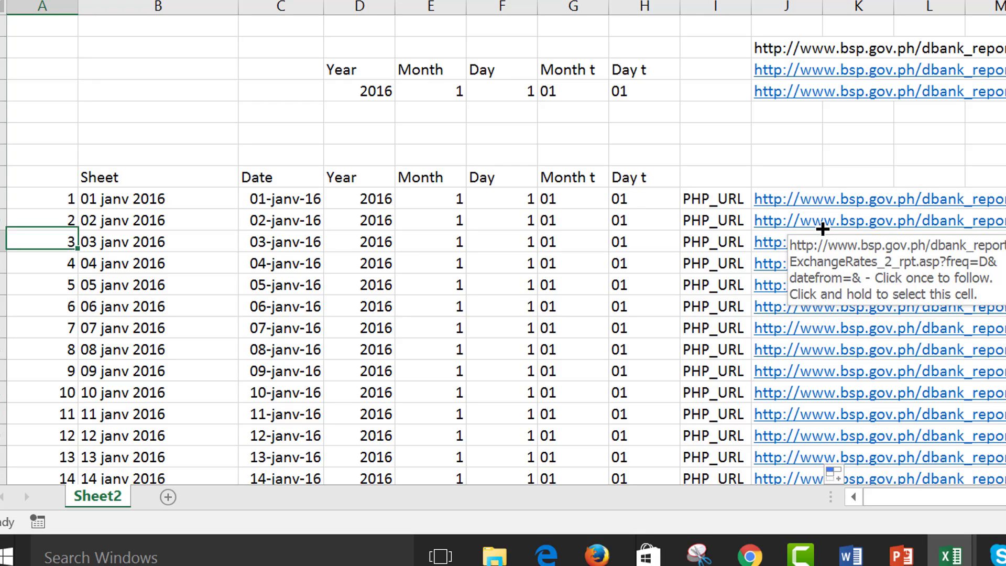
pyautogui.press('Up')
pyautogui.press('Up')
pyautogui.press('Up')
pyautogui.press('Up')
pyautogui.press('Up')
pyautogui.press('Up')
pyautogui.press('Up')
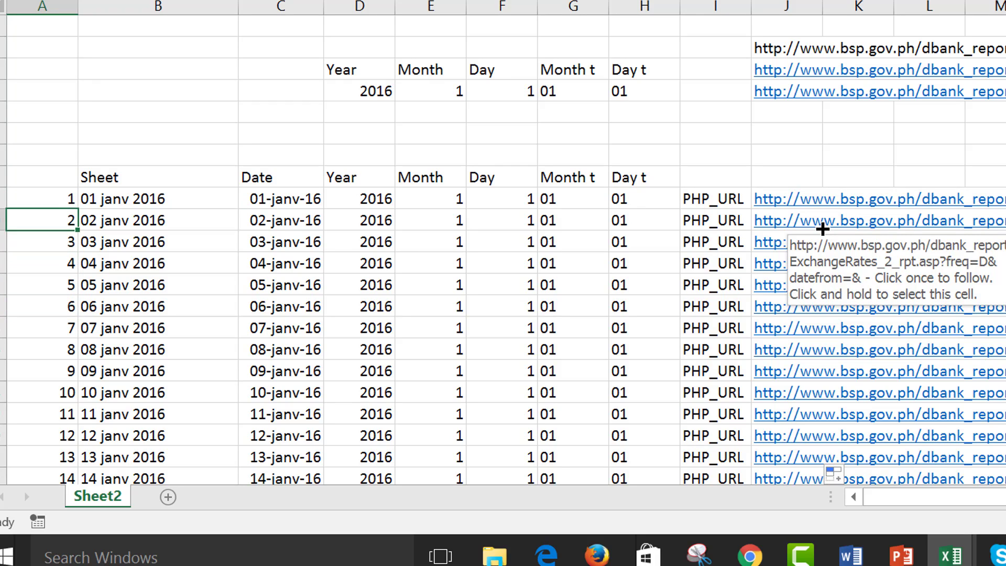
# Step: Delete the entire column I containing the PHP_URL text
pyautogui.press('Right')
pyautogui.press('Right')
pyautogui.press('Right')
pyautogui.press('Right')
pyautogui.press('Right')
pyautogui.press('Right')
pyautogui.press('Right')
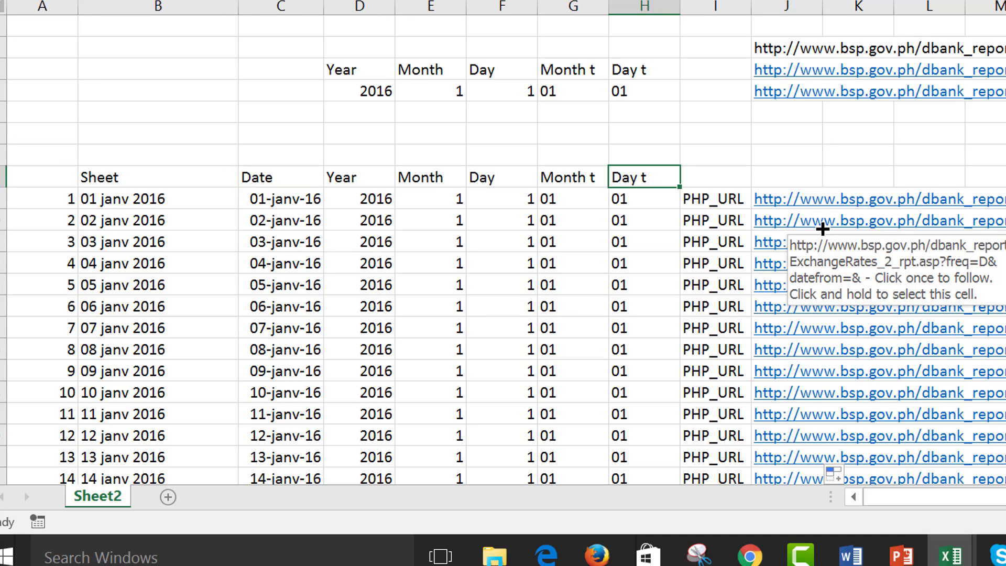
pyautogui.press('Down')
pyautogui.press('Right')
pyautogui.hotkey('ctrl', 'space')
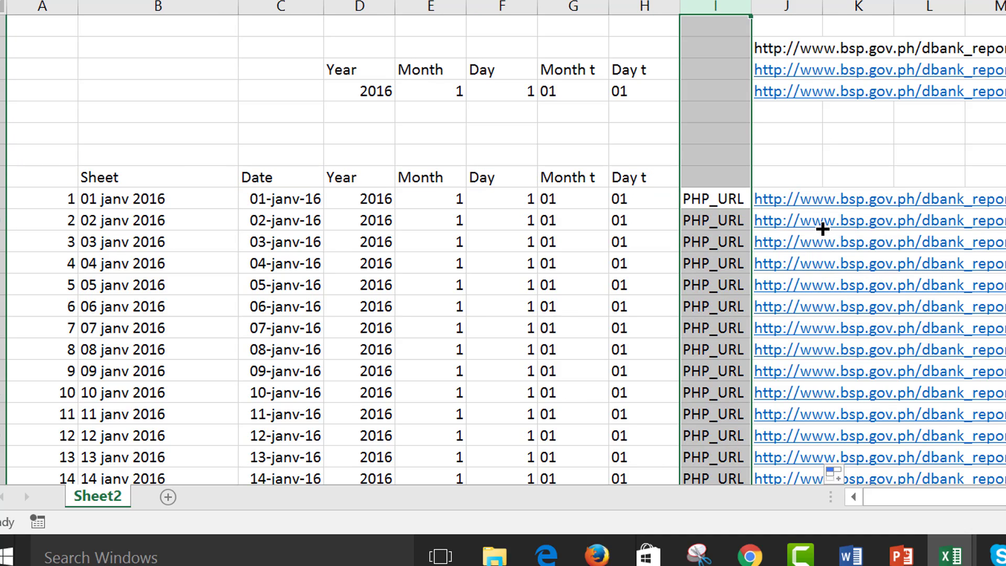
pyautogui.hotkey('ctrl', '-')
pyautogui.press('Left')
pyautogui.press('Left')
pyautogui.press('Right')
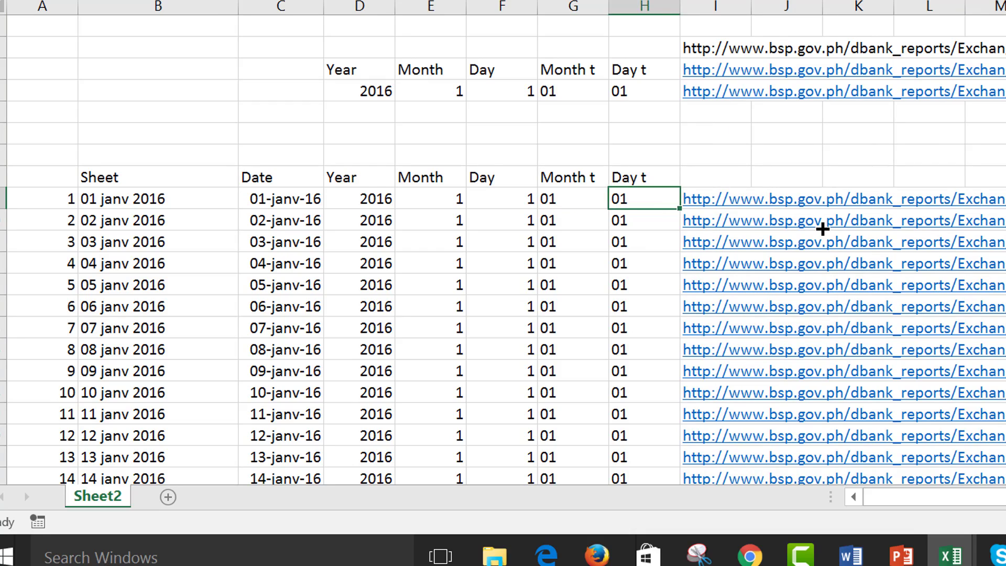
# Step: Insert two blank rows at row 6, above the Sheet and Date table
pyautogui.press('Right')
pyautogui.press('Up')
pyautogui.press('Up')
pyautogui.press('Up')
pyautogui.press('Left')
pyautogui.press('Left')
pyautogui.press('Left')
pyautogui.press('Left')
pyautogui.press('Left')
pyautogui.press('Left')
pyautogui.press('Left')
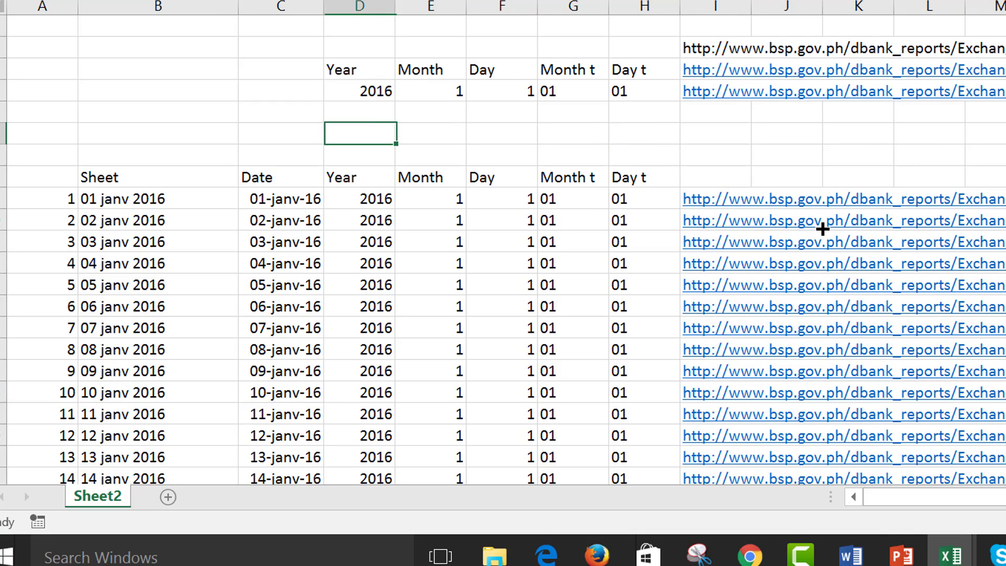
pyautogui.press('Right')
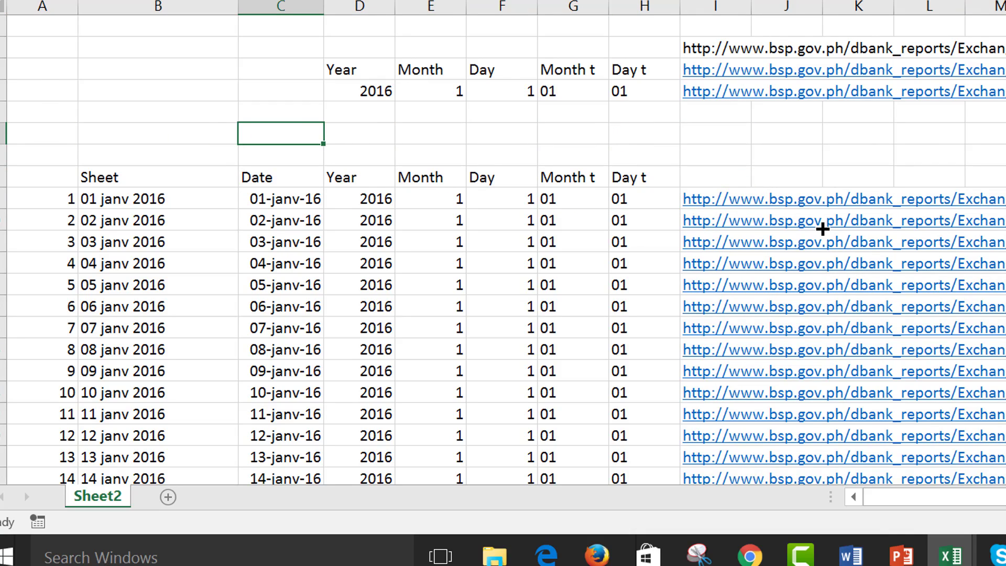
pyautogui.hotkey('shift', 'space')
pyautogui.hotkey('ctrl', '+')
pyautogui.hotkey('ctrl', '+')
pyautogui.press('Left')
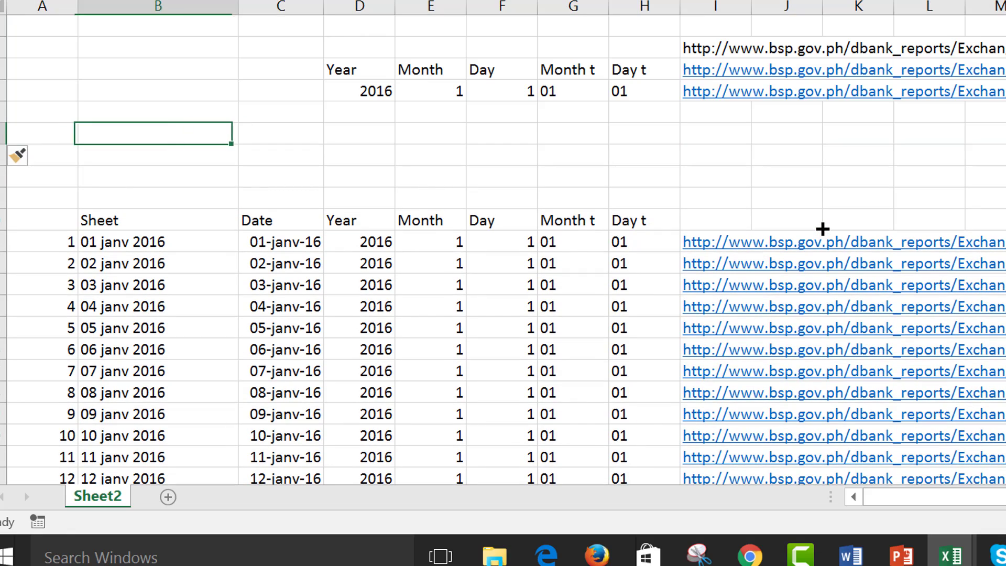
# Step: Enter the label Code in C6 and the value 10 in D6
pyautogui.press('Right')
pyautogui.write('Code')
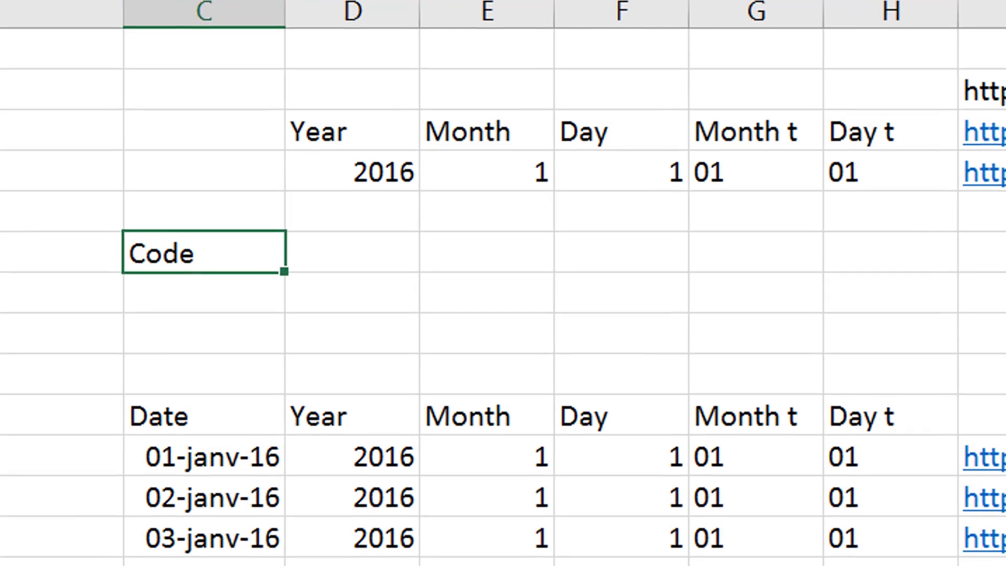
pyautogui.press('Right')
pyautogui.write('10')
pyautogui.hotkey('ctrl', 'Return')
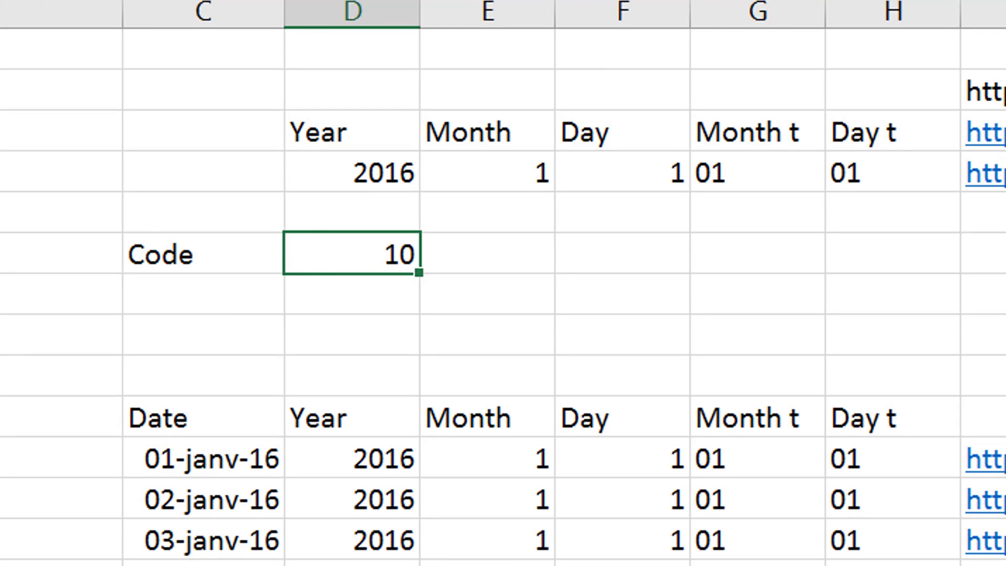
# Step: Enter the formula =INDEX(B11:B410;D6) in E6 to look up the sheet name for the code
pyautogui.press('Right')
pyautogui.press('Right')
pyautogui.press('Right')
pyautogui.press('Left')
pyautogui.press('Left')
pyautogui.press('Left')
pyautogui.press('Right')
pyautogui.write('=index')
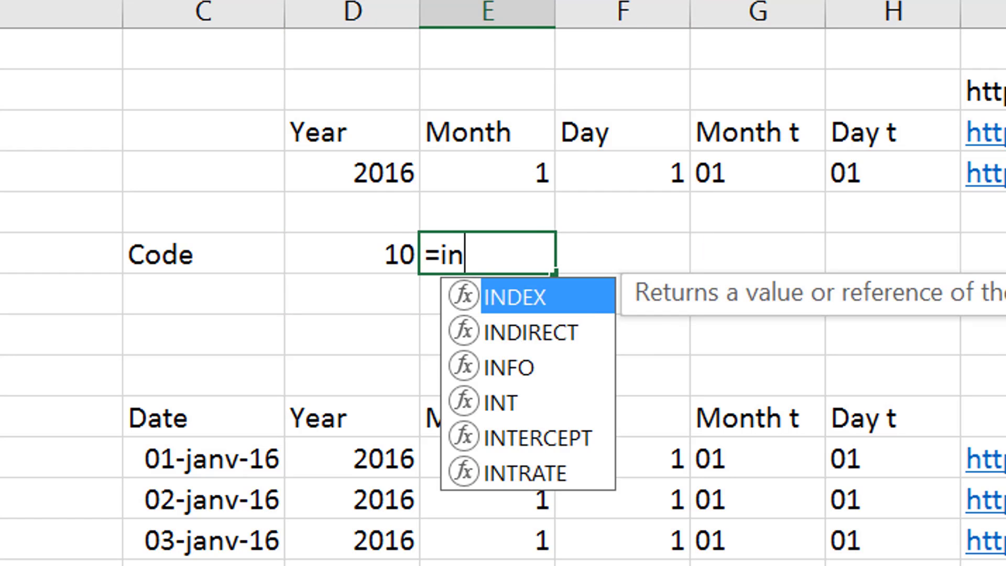
pyautogui.press('Left')
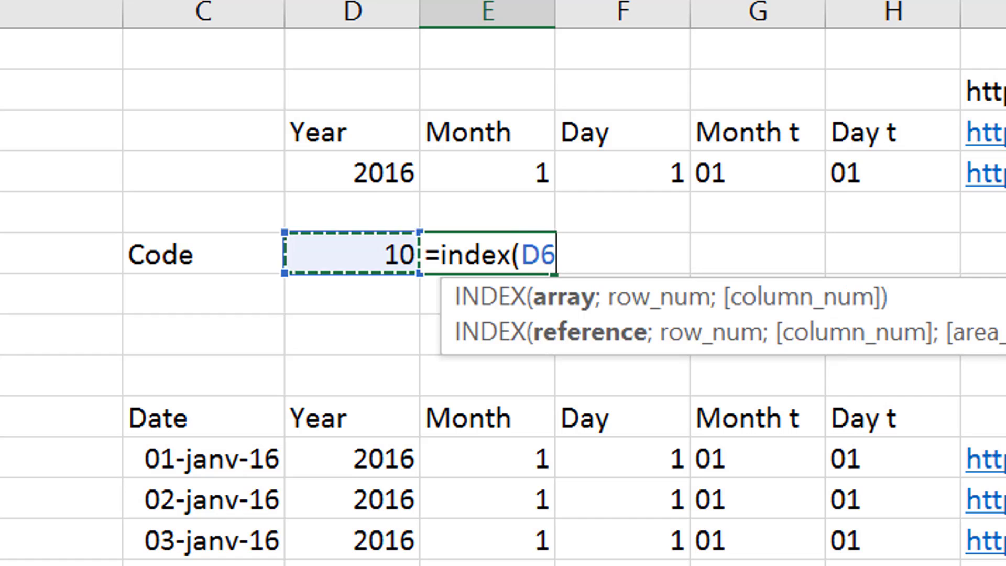
pyautogui.press('Left')
pyautogui.press('Down')
pyautogui.press('Down')
pyautogui.press('Down')
pyautogui.press('Left')
pyautogui.press('Down')
pyautogui.press('Down')
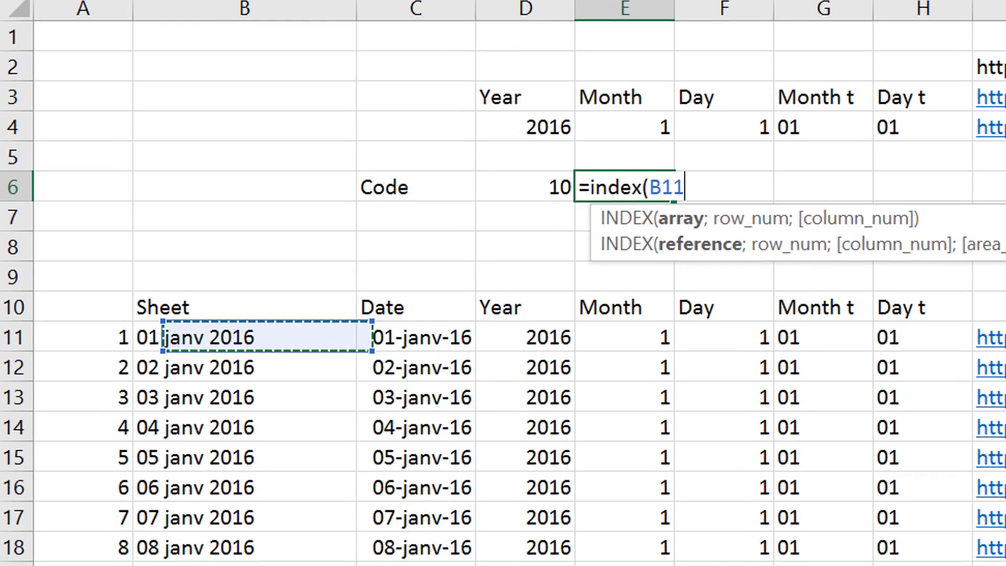
pyautogui.press('Left')
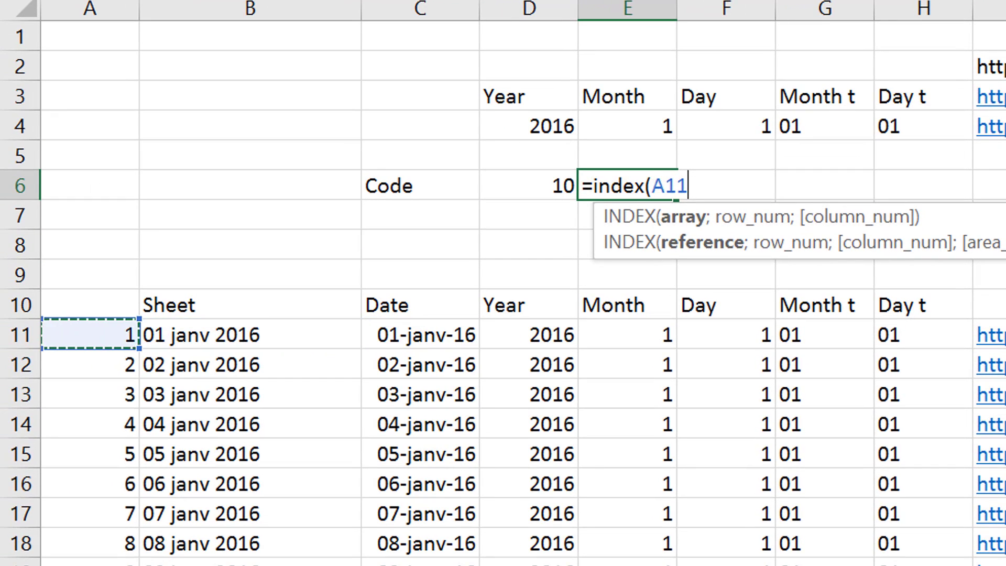
pyautogui.press('Right')
pyautogui.hotkey('ctrl', 'shift', 'Down')
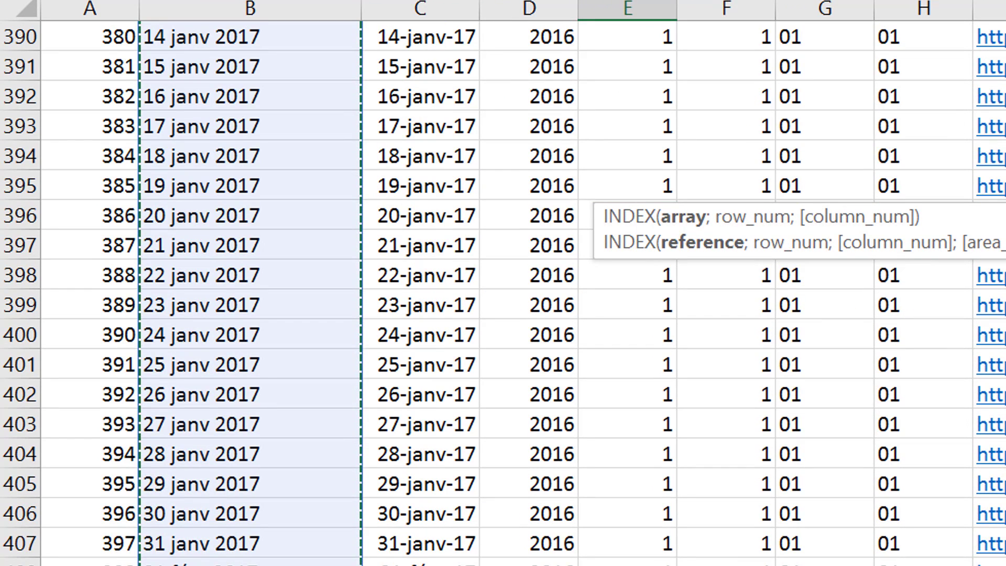
pyautogui.write(';')
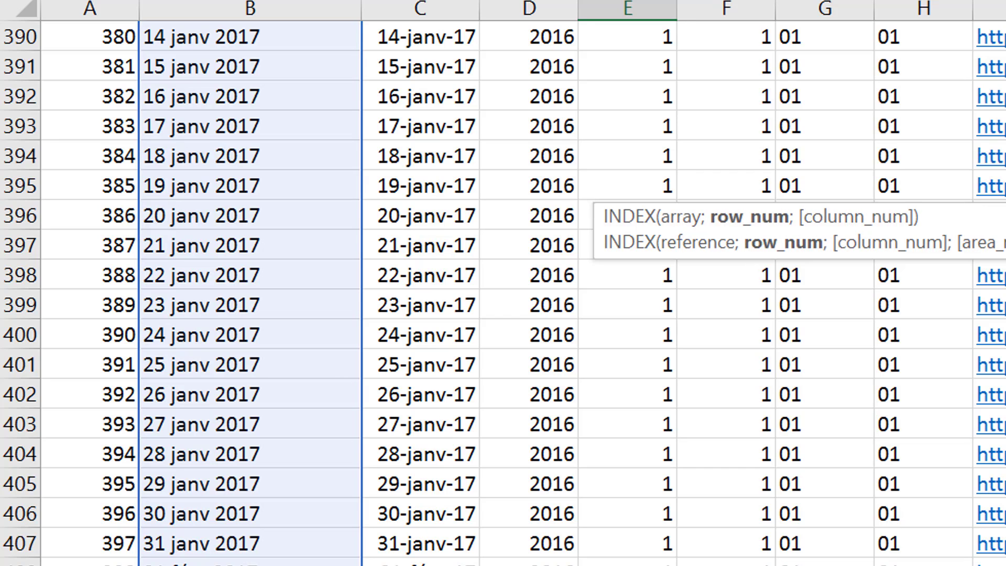
pyautogui.press('Up')
pyautogui.press('Left')
pyautogui.press('Down')
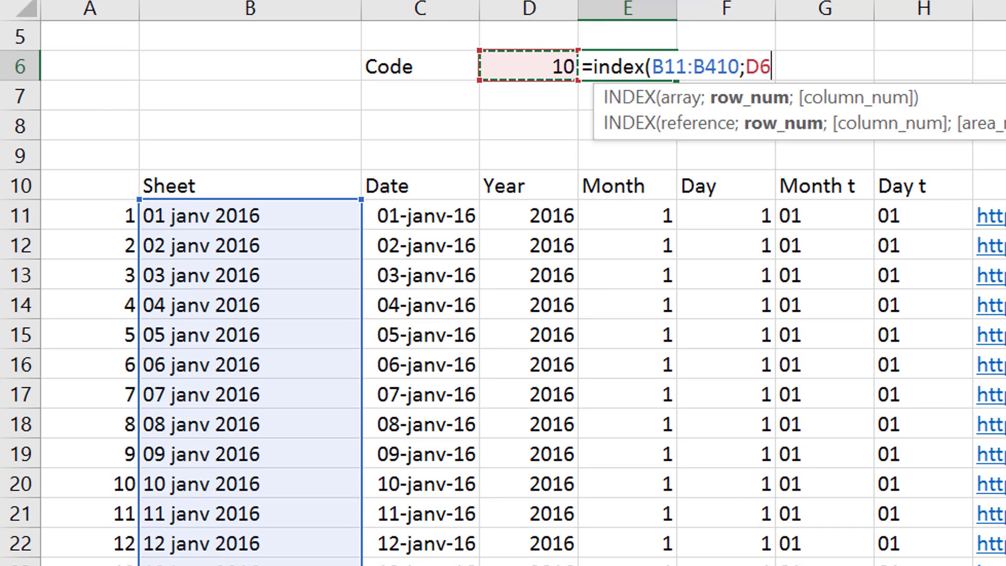
pyautogui.press('Return')
pyautogui.press('Up')
pyautogui.press('Right')
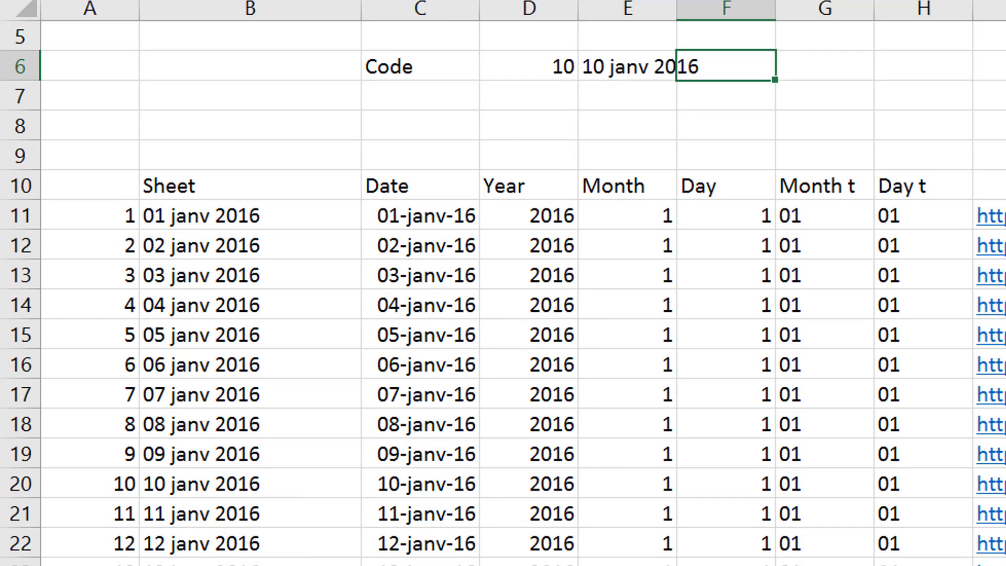
# Step: Label the looked-up sheet name with the heading Sheet name in E5
pyautogui.press('Left')
pyautogui.click(627, 36)
pyautogui.write('Shee')
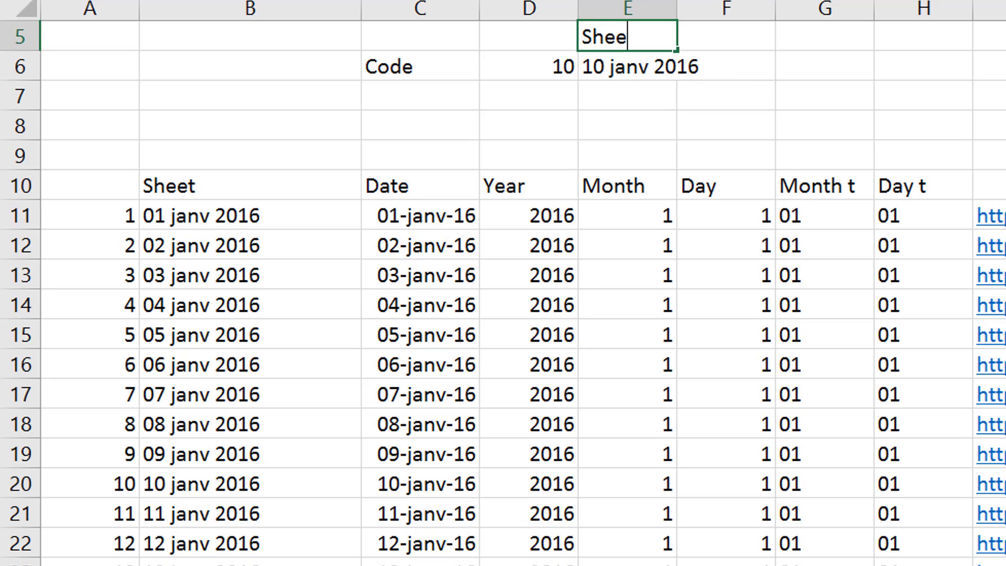
pyautogui.write('t name')
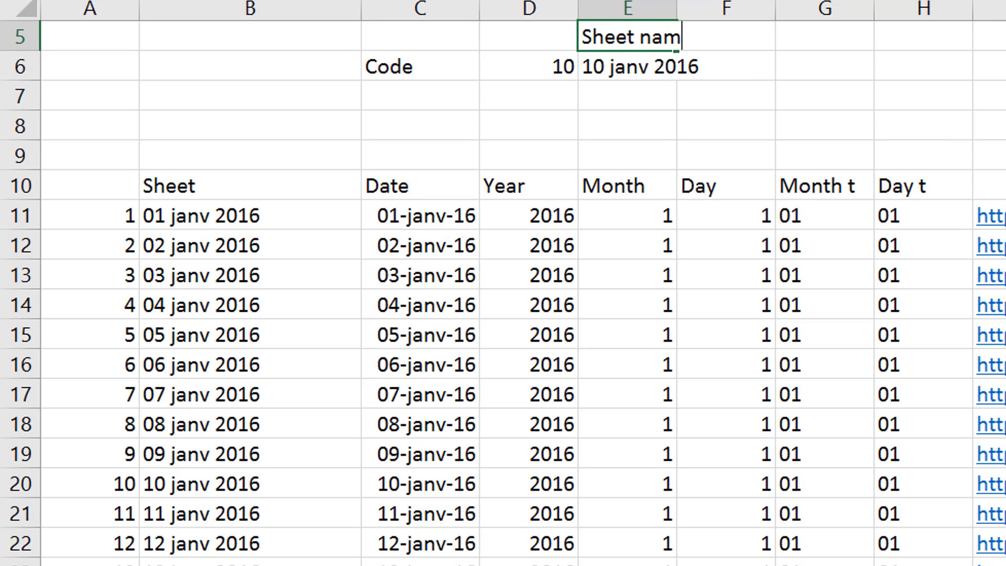
pyautogui.hotkey('ctrl', 'Return')
# Step: Enter the formula =INDEX(I11:I410;D6) in G6 to look up the URL for the code
pyautogui.scroll(1, 503, 293)
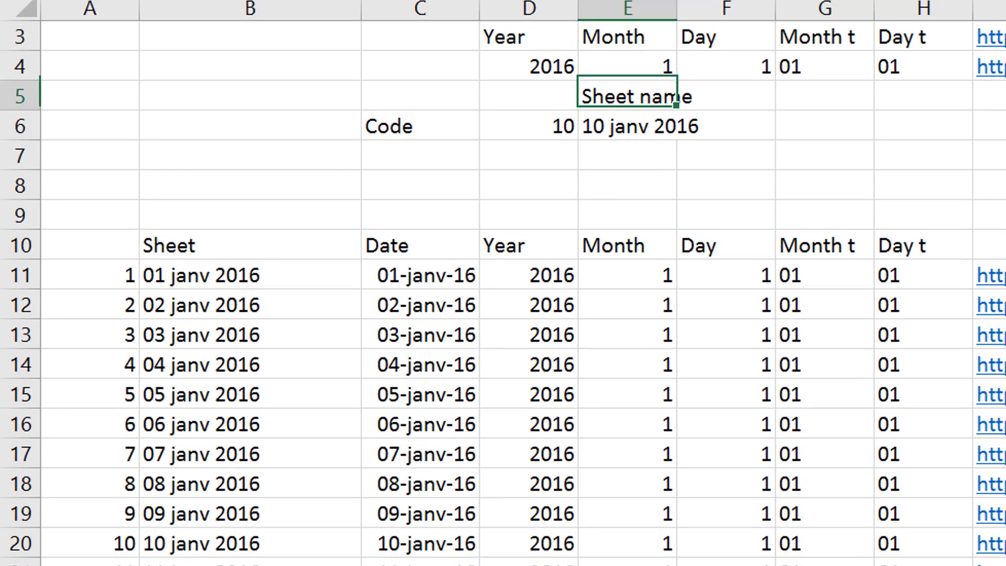
pyautogui.press('Down')
pyautogui.press('Right')
pyautogui.press('Right')
pyautogui.write('=')
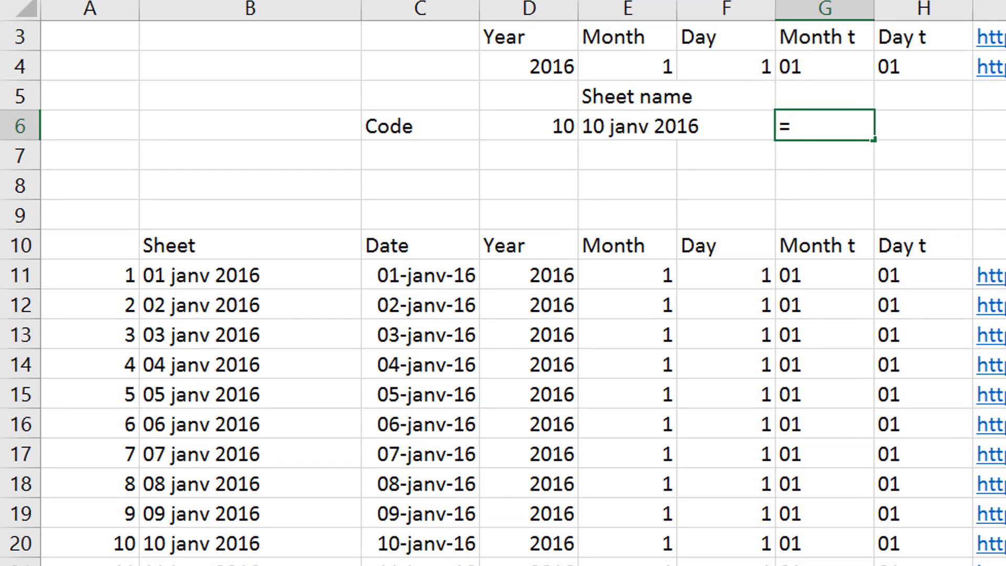
pyautogui.write('index(')
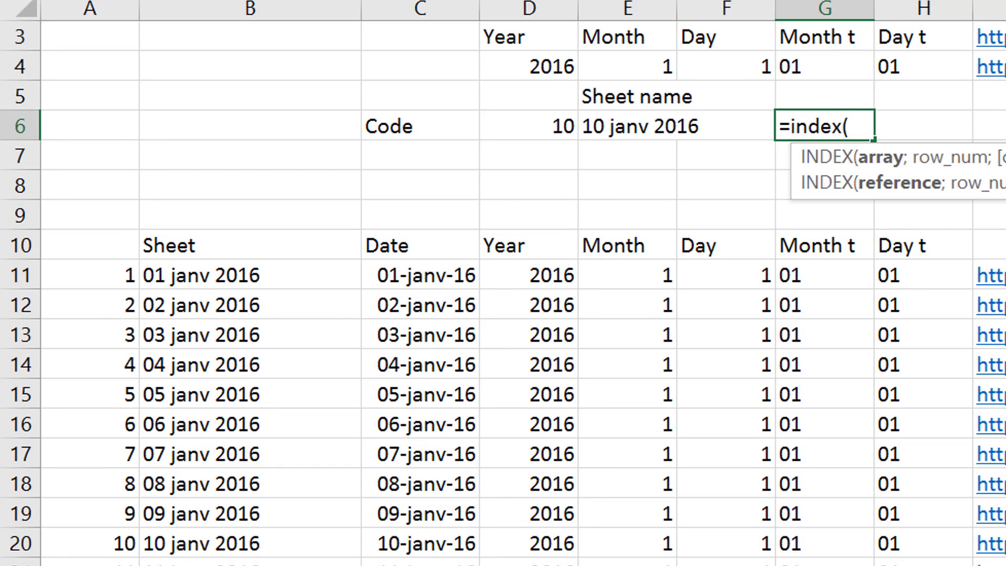
pyautogui.press('Down')
pyautogui.press('Down')
pyautogui.press('Down')
pyautogui.press('Down')
pyautogui.press('Down')
pyautogui.press('Right')
pyautogui.press('Right')
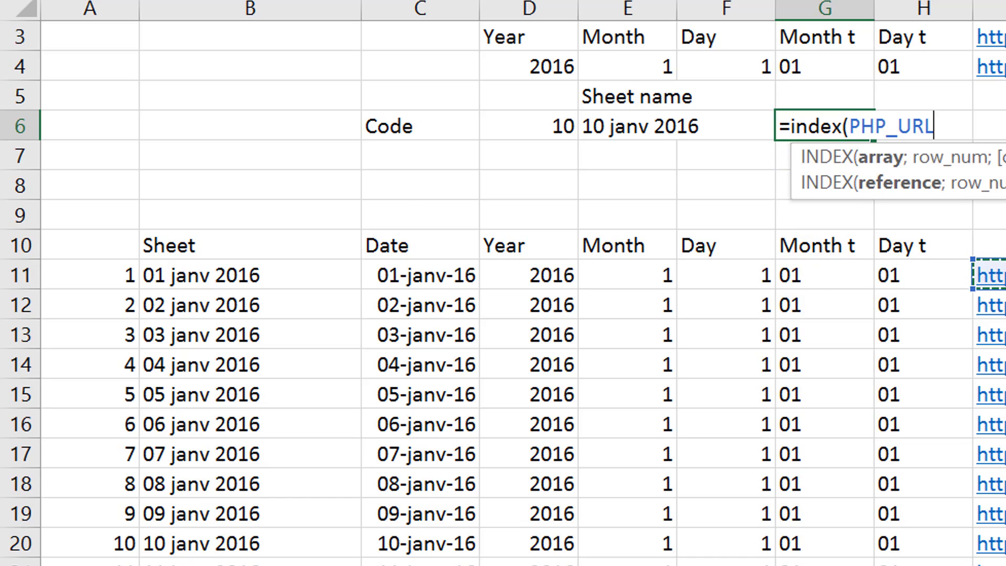
pyautogui.hotkey('ctrl', 'shift', 'Down')
pyautogui.write(';')
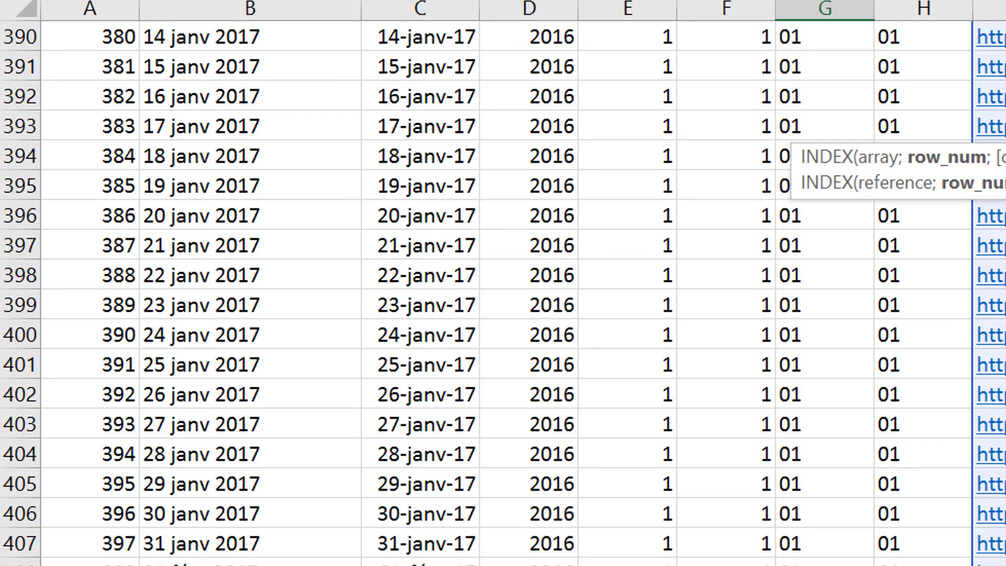
pyautogui.press('Up')
pyautogui.press('Left')
pyautogui.press('Left')
pyautogui.press('Left')
pyautogui.press('Down')
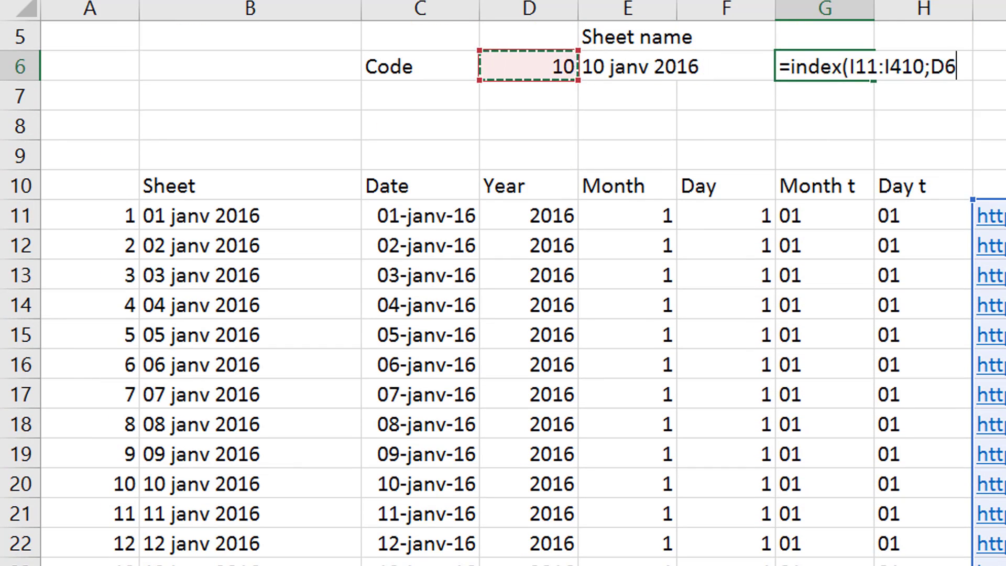
pyautogui.press('Return')
pyautogui.press('Up')
pyautogui.press('Up')
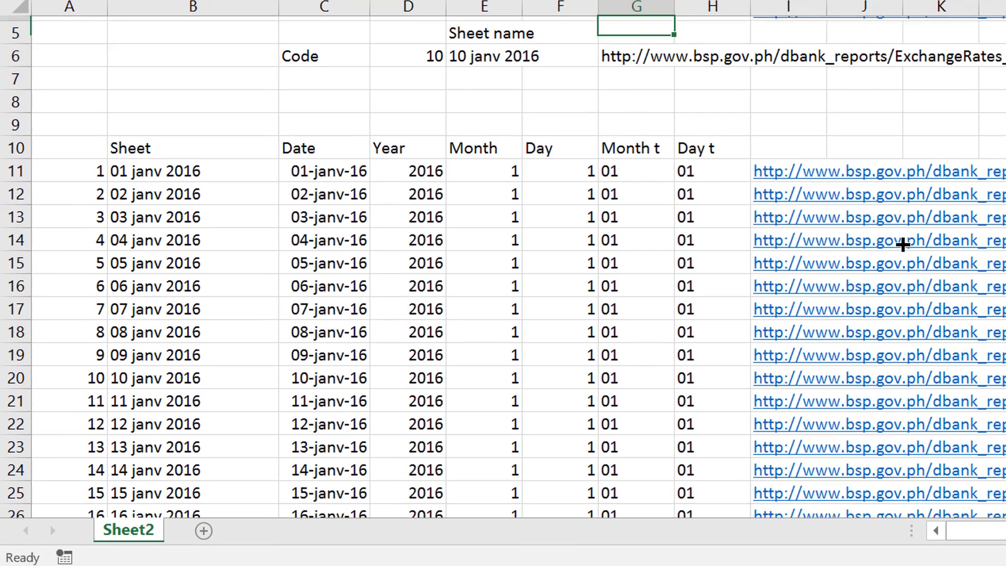
pyautogui.scroll(1, 902, 244)
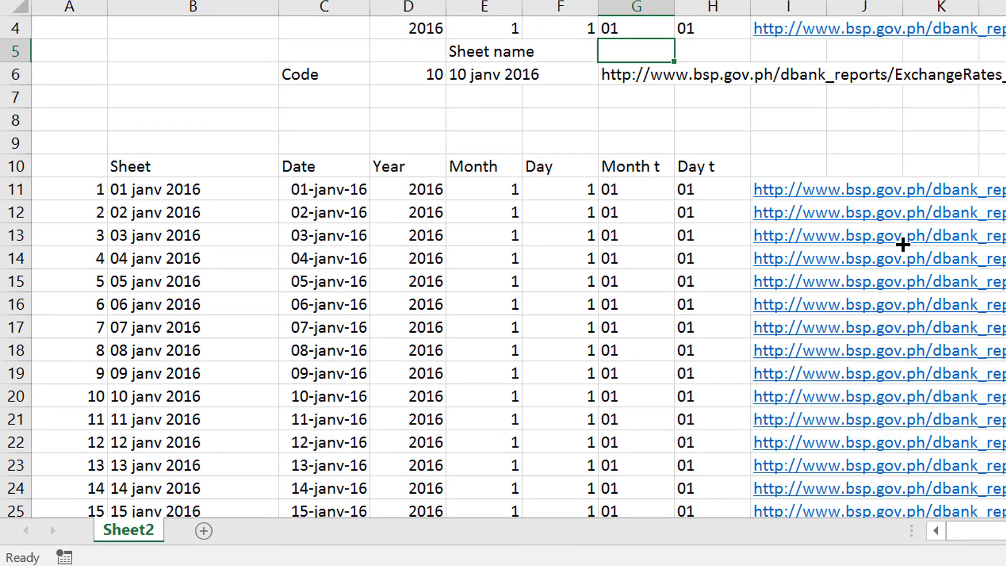
# Step: Insert two blank rows above the row holding the Sheet name heading
pyautogui.hotkey('shift', 'space')
pyautogui.hotkey('ctrl', '+')
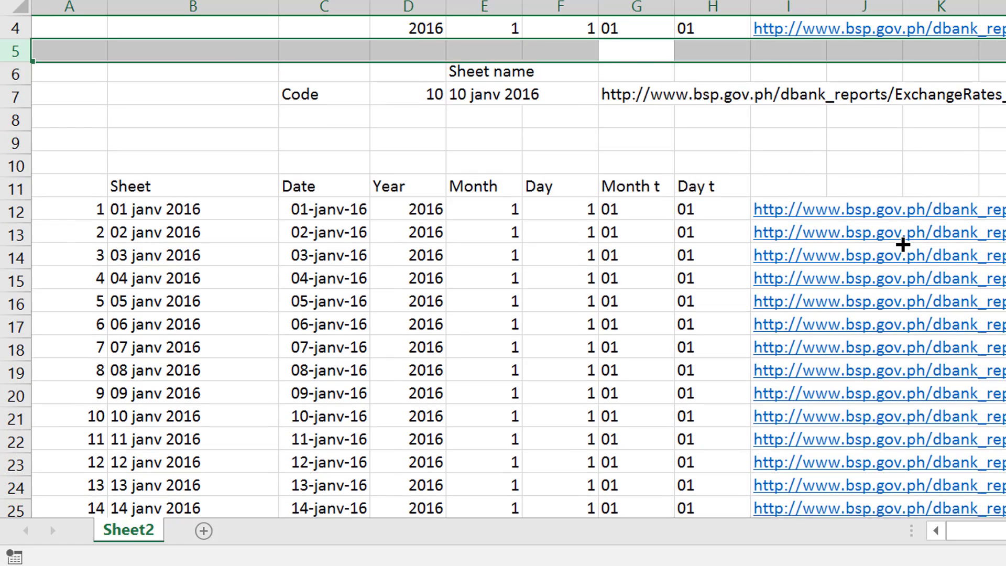
pyautogui.hotkey('ctrl', '+')
# Step: Enter the heading PHP_URL in G7, above the looked-up URL
pyautogui.press('Down')
pyautogui.press('Down')
pyautogui.write('PHPP')
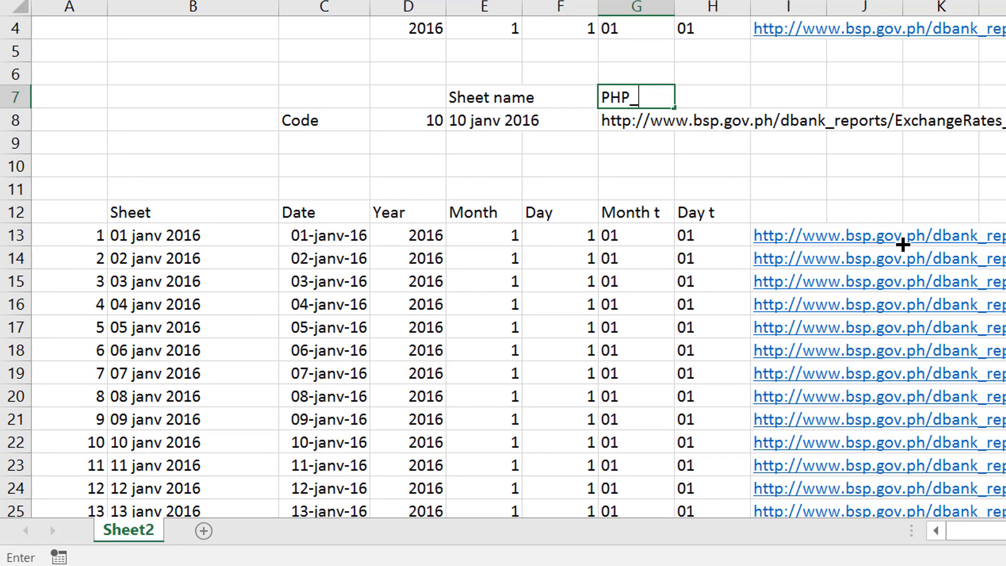
pyautogui.write('URL')
pyautogui.press('Return')
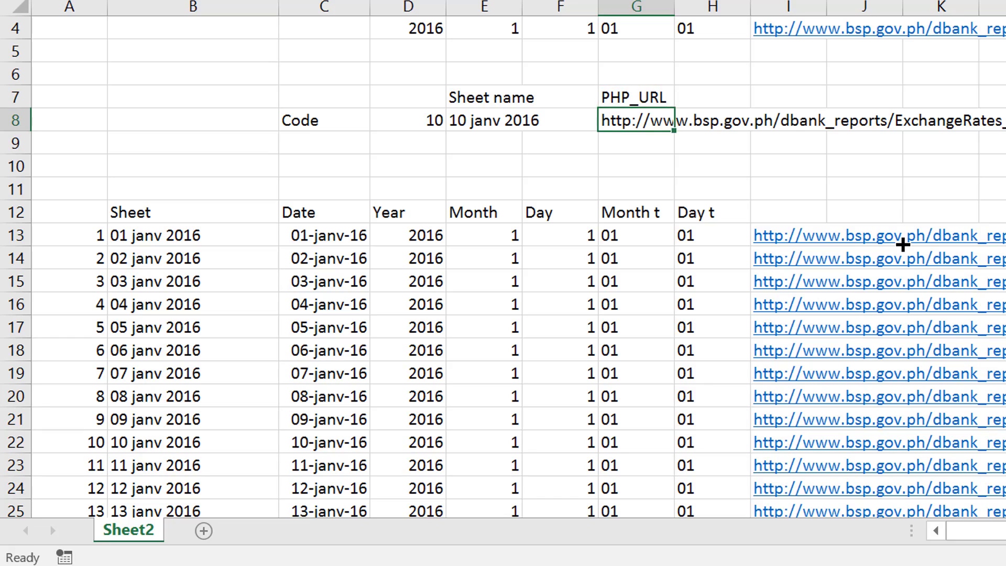
# Step: Create a name for the looked-up URL cell from the PHP_URL heading in its top row, replacing the existing definition
pyautogui.press('Up')
pyautogui.hotkey('shift', 'Down')
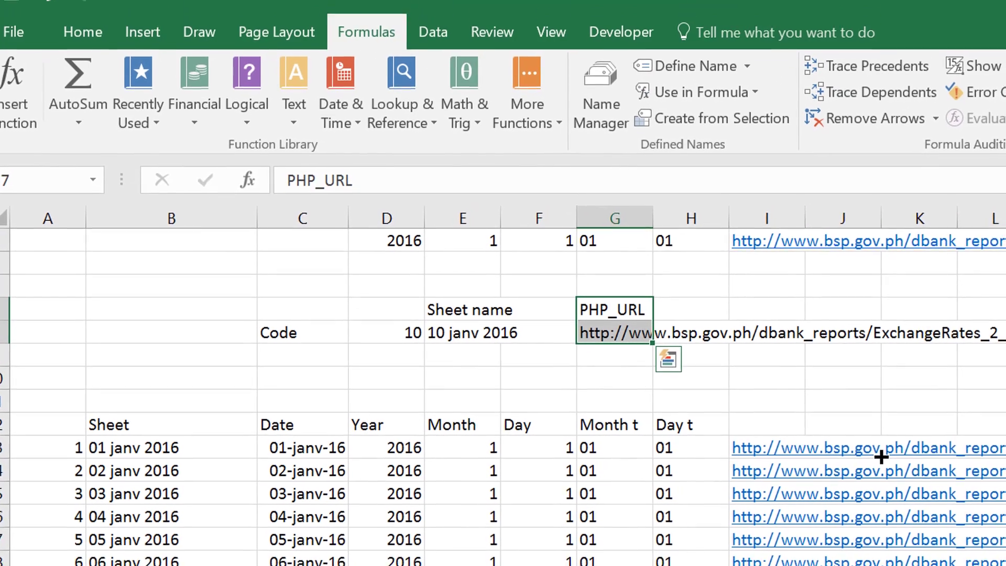
pyautogui.hotkey('ctrl', 'shift', 'F3')
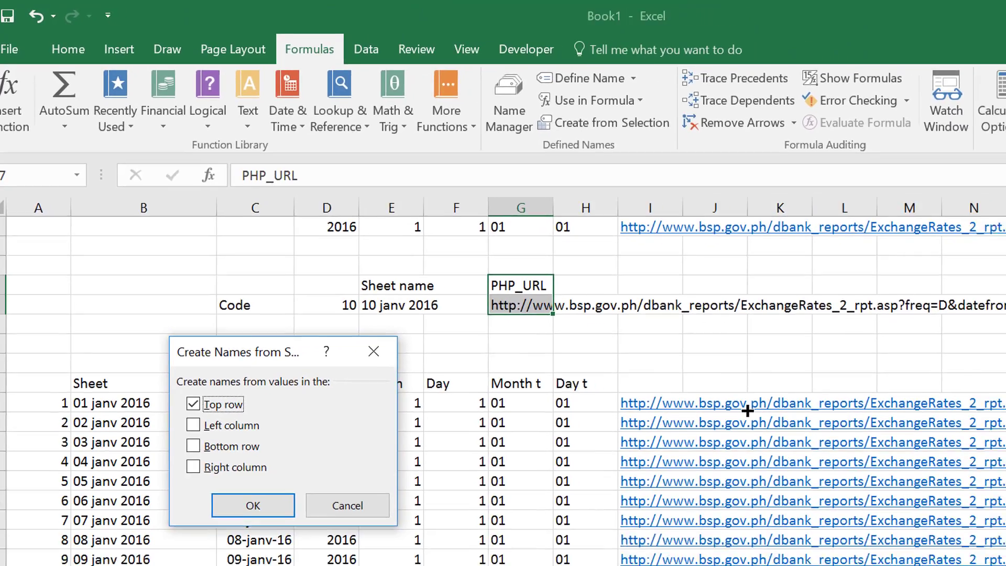
pyautogui.press('Return')
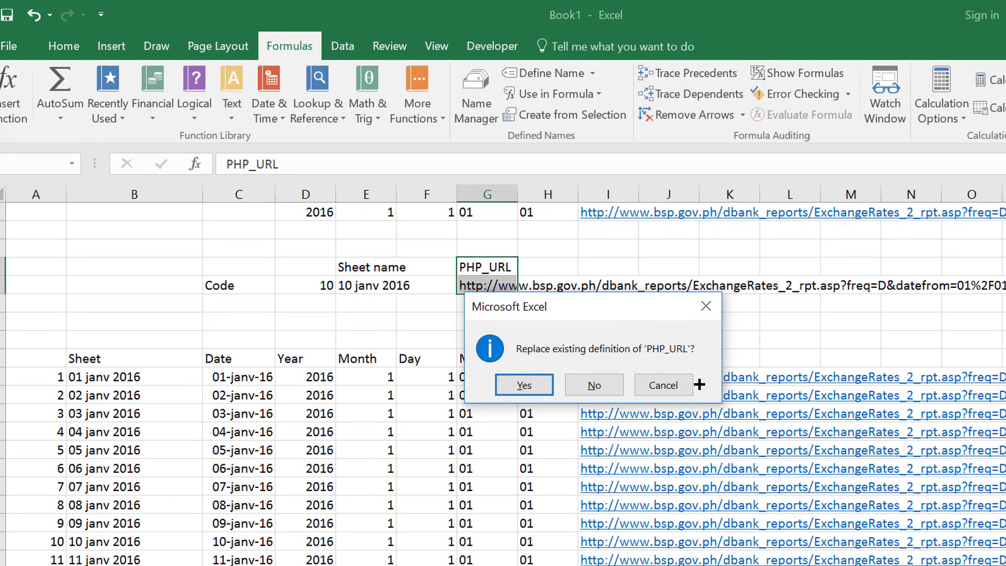
pyautogui.press('Return')
# Step: Create a name for the looked-up sheet name in E8 from the Sheet name heading in its top row
pyautogui.press('Left')
pyautogui.press('Left')
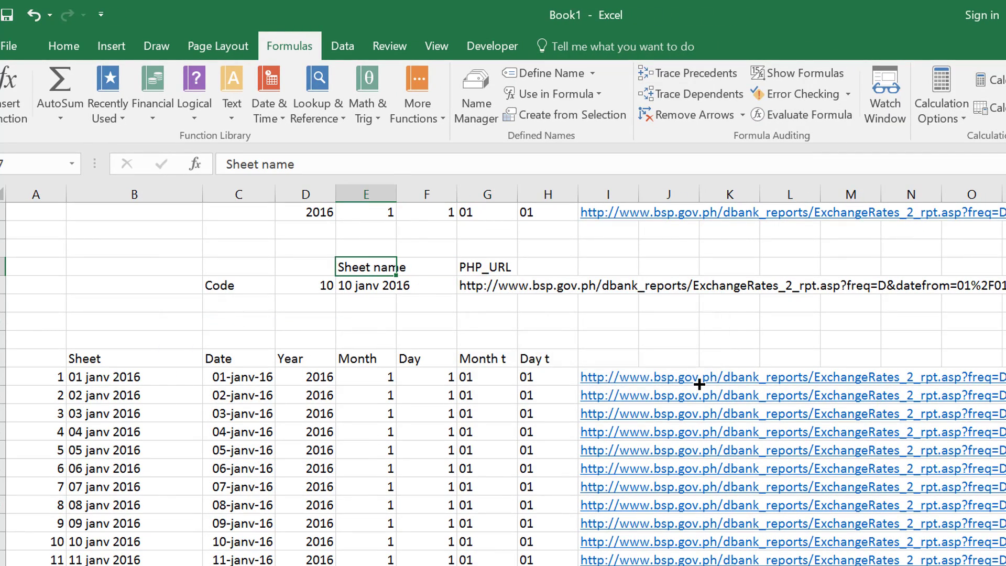
pyautogui.hotkey('shift', 'Down')
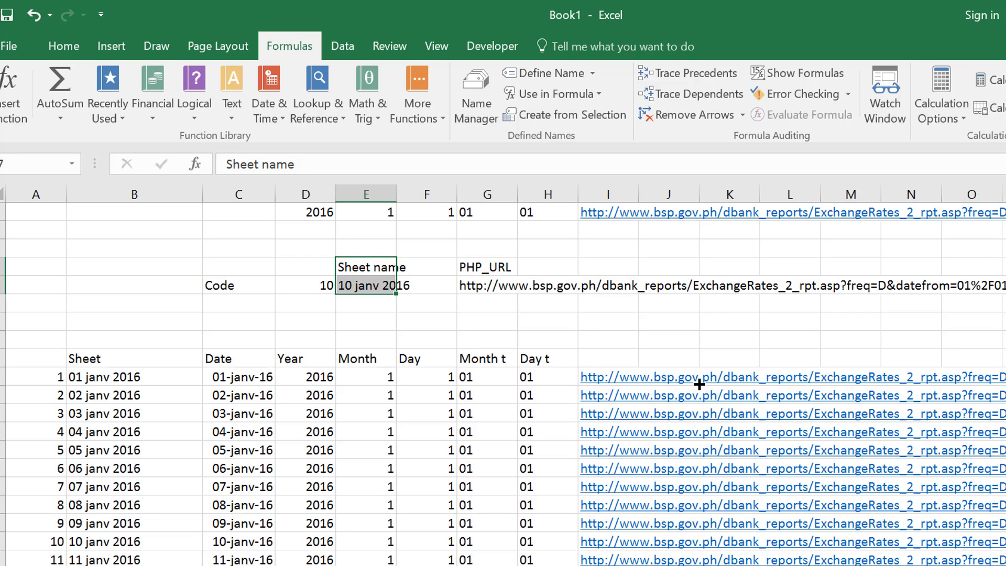
pyautogui.hotkey('ctrl', 'shift', 'F3')
pyautogui.press('Return')
pyautogui.press('Down')
pyautogui.press('Up')
pyautogui.press('Down')
# Step: Examine the lower part of the date table around the rows where the numbering reaches 400
pyautogui.press('Right')
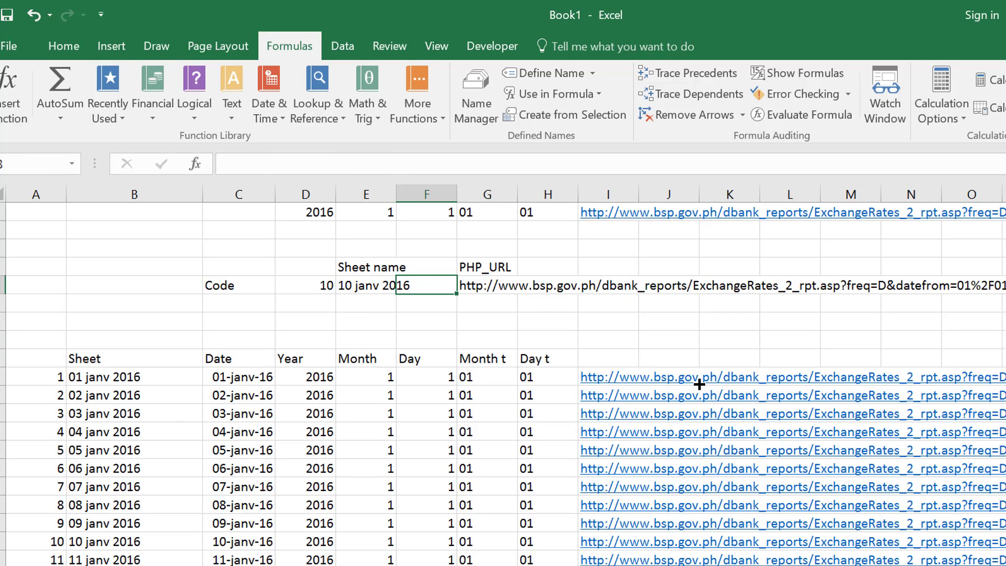
pyautogui.press('Left')
pyautogui.press('Left')
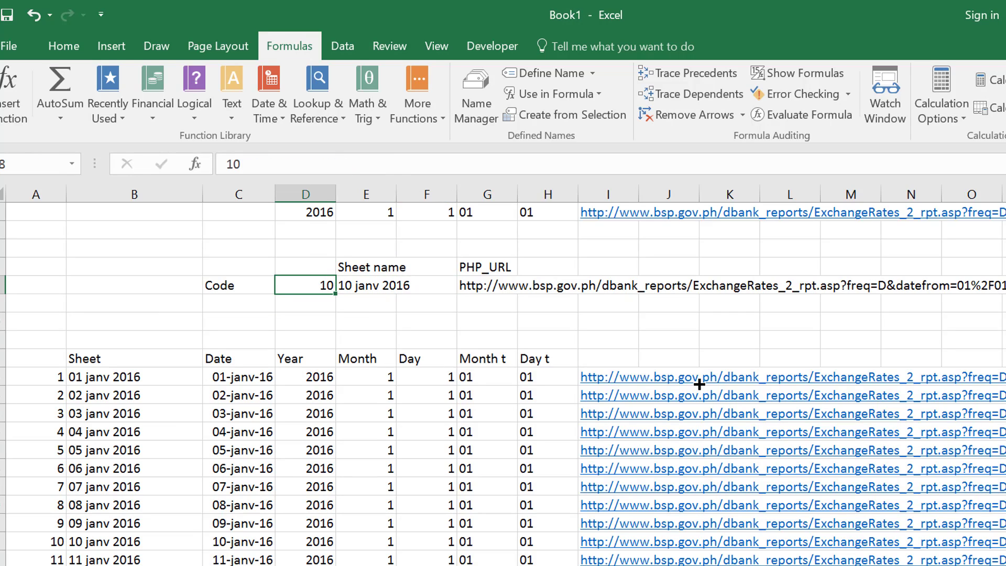
pyautogui.press('Down')
pyautogui.press('Down')
pyautogui.press('Down')
pyautogui.press('Down')
pyautogui.press('Down')
pyautogui.press('Down')
pyautogui.press('Down')
pyautogui.press('Down')
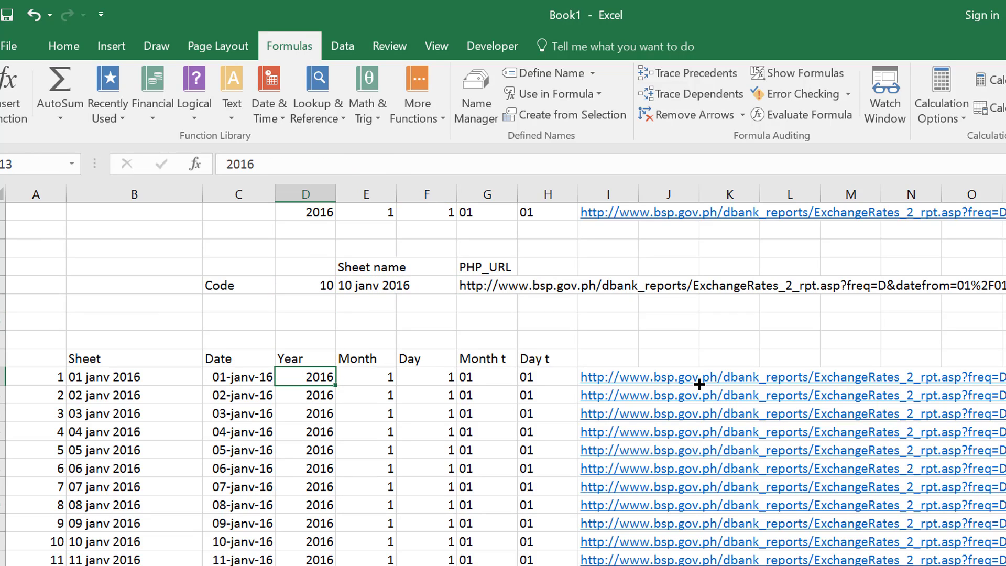
pyautogui.hotkey('ctrl', 'Down')
pyautogui.press('Down')
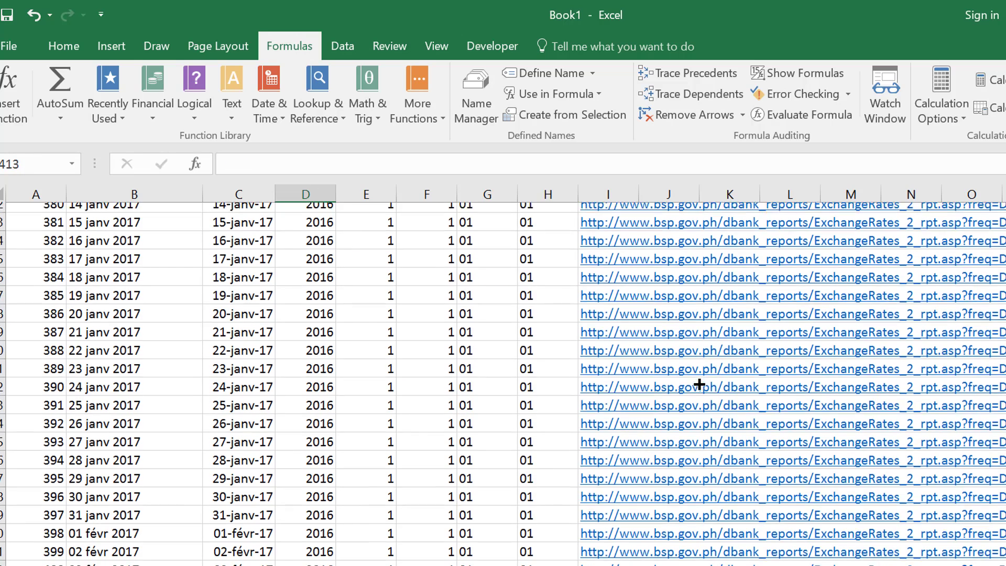
pyautogui.press('Up')
pyautogui.press('Up')
pyautogui.press('Left')
pyautogui.press('Left')
pyautogui.press('Left')
pyautogui.press('Right')
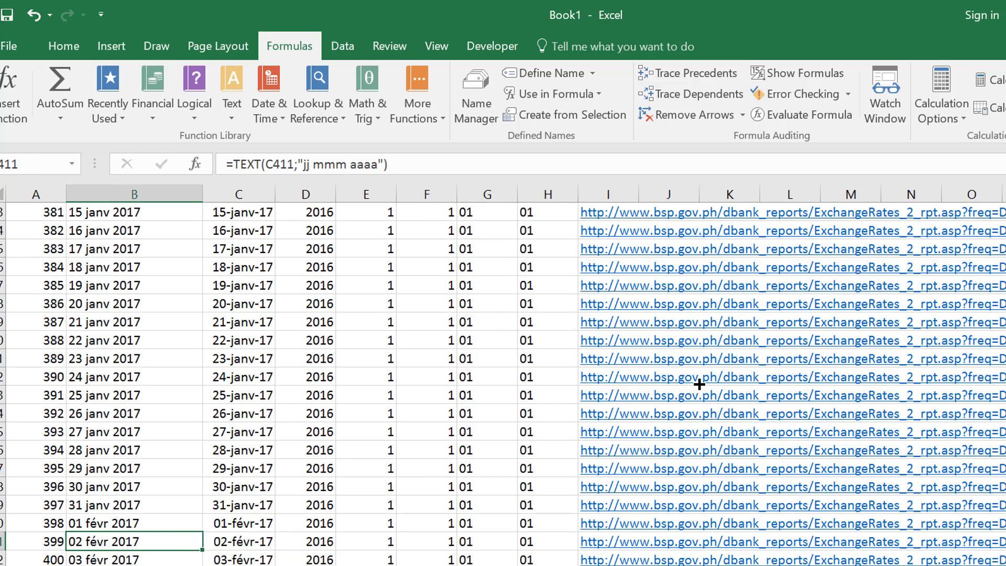
pyautogui.press('Down')
pyautogui.hotkey('shift', 'space')
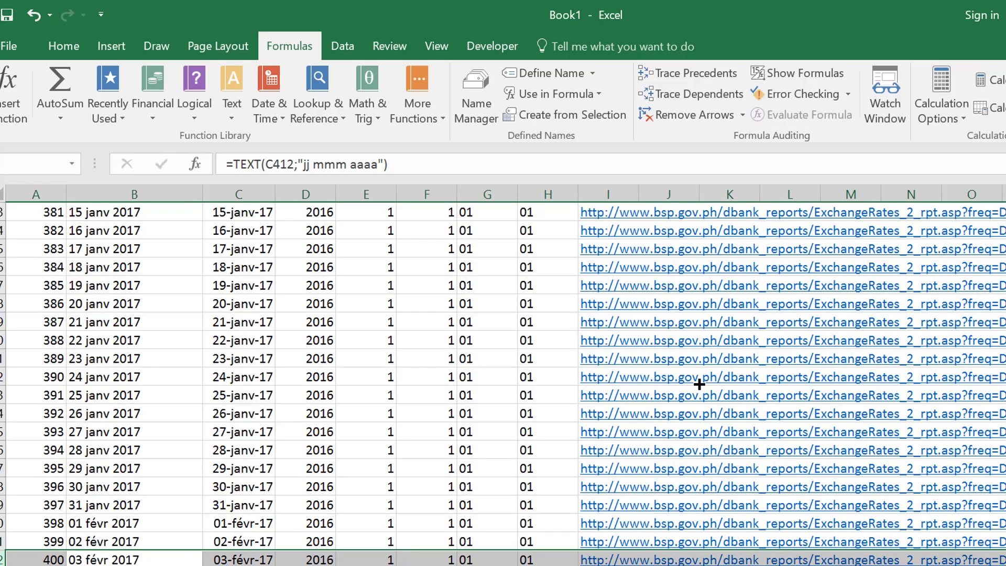
pyautogui.hotkey('ctrl', 'shift', 'Down')
pyautogui.scroll(-1, 699, 384)
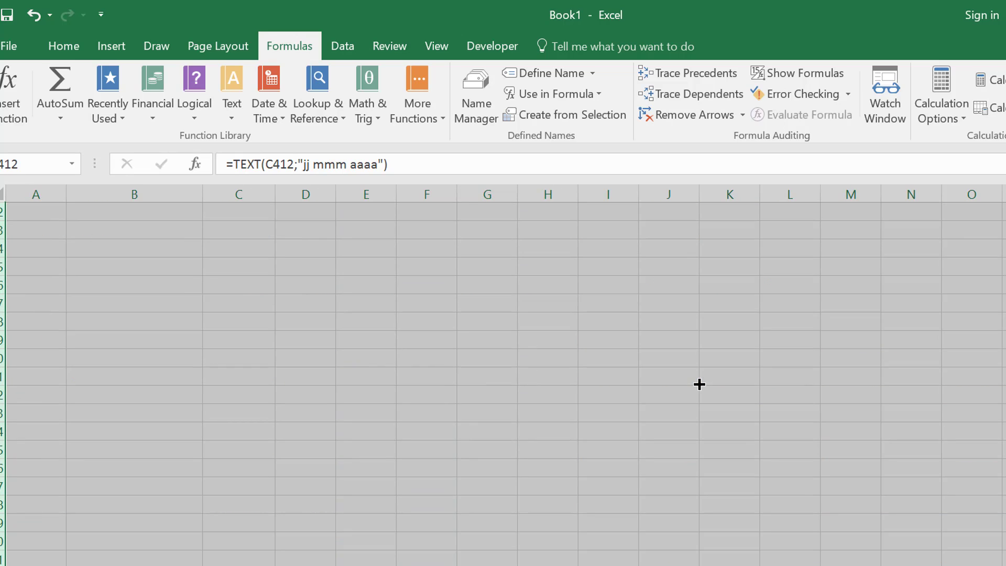
pyautogui.press('Up')
pyautogui.press('Down')
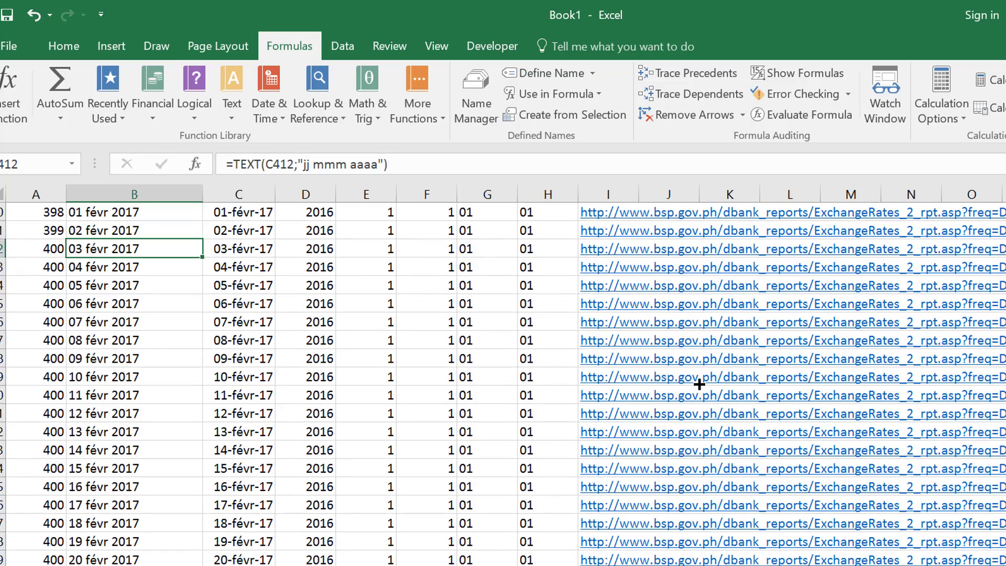
# Step: Select the repeated 400 codes in column A from A413 down and start an edit command on them
pyautogui.press('Down')
pyautogui.press('Left')
pyautogui.hotkey('ctrl', 'shift', 'Down')
pyautogui.hotkey('alt', 'e')
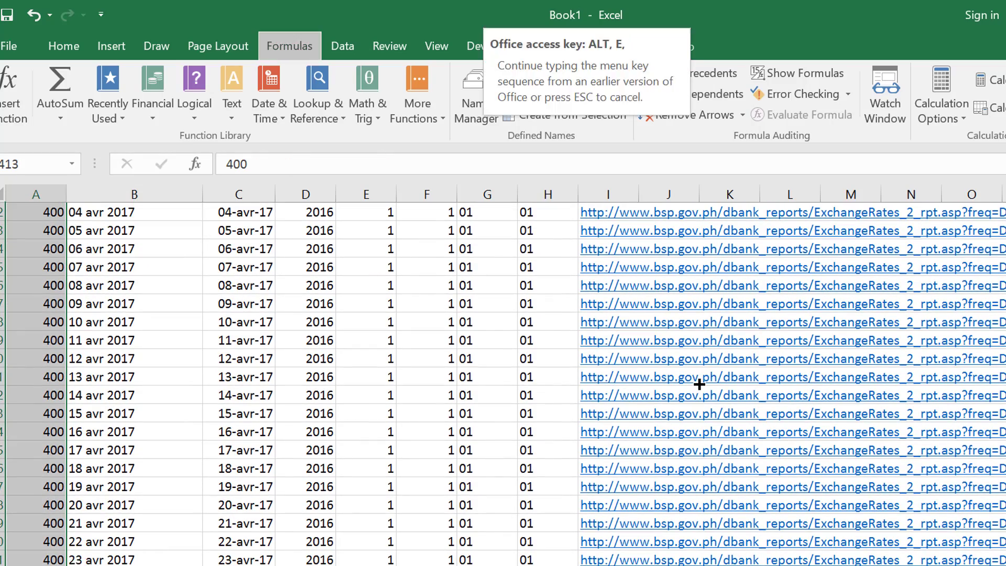
# Step: Fill the selected column A cells downward with a number series starting from 400 in row 413
pyautogui.press('i')
pyautogui.press('s')
pyautogui.press('Return')
pyautogui.press('Right')
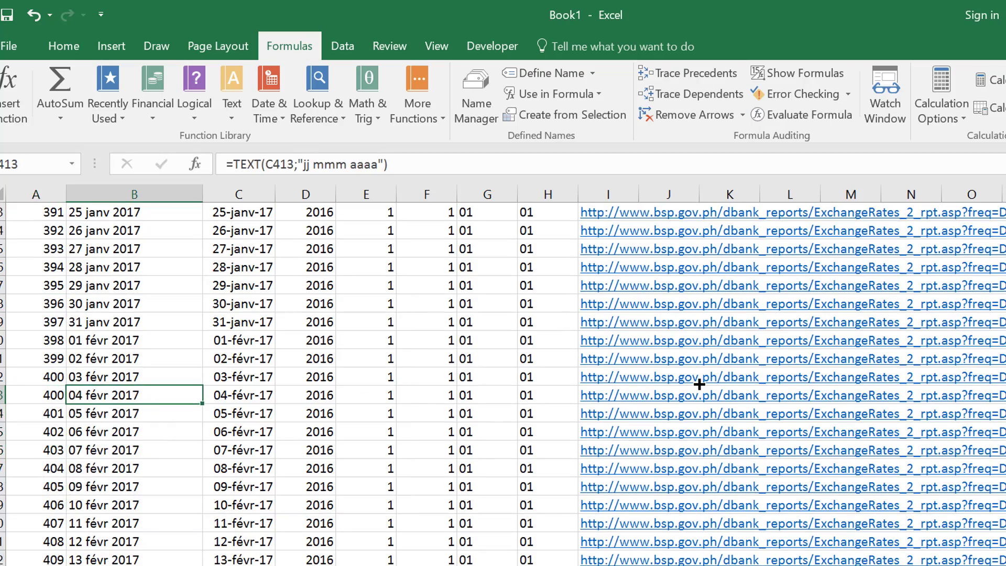
# Step: Examine the sheet name, date and year cells in row 413 and the numbering and dates down to row 429
pyautogui.press('Right')
pyautogui.press('Right')
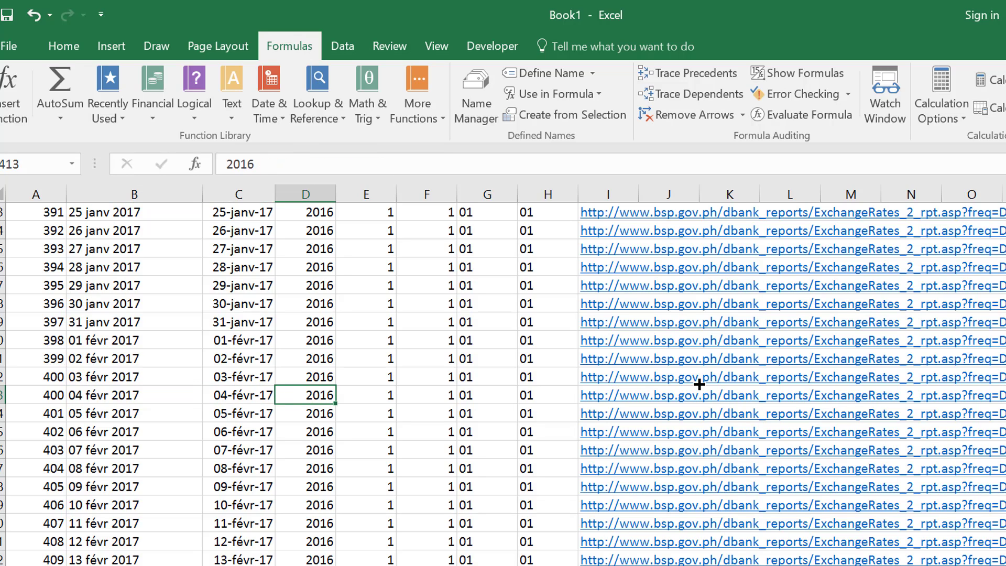
pyautogui.press('Left')
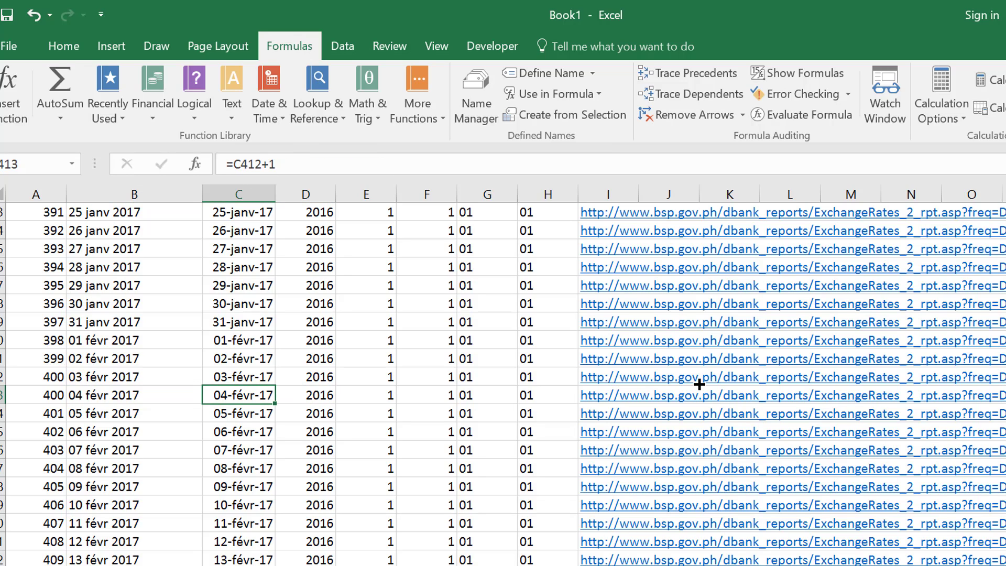
pyautogui.press('Down')
pyautogui.press('Down')
pyautogui.press('Down')
pyautogui.press('Down')
pyautogui.press('Down')
pyautogui.press('Down')
pyautogui.press('Down')
pyautogui.press('Down')
pyautogui.press('Down')
pyautogui.press('Down')
pyautogui.press('Down')
pyautogui.press('Down')
pyautogui.press('Down')
pyautogui.press('Down')
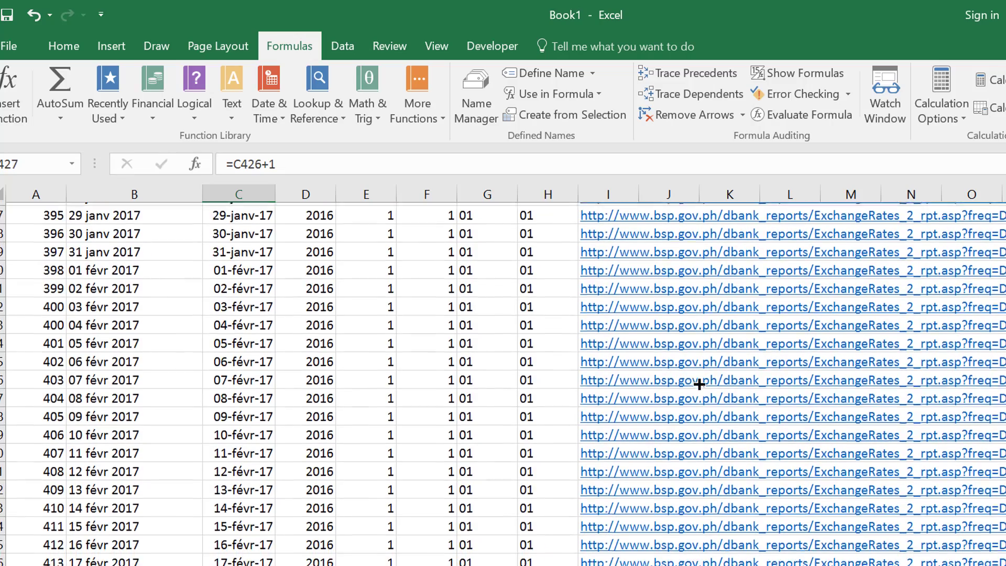
pyautogui.press('Down')
pyautogui.press('Down')
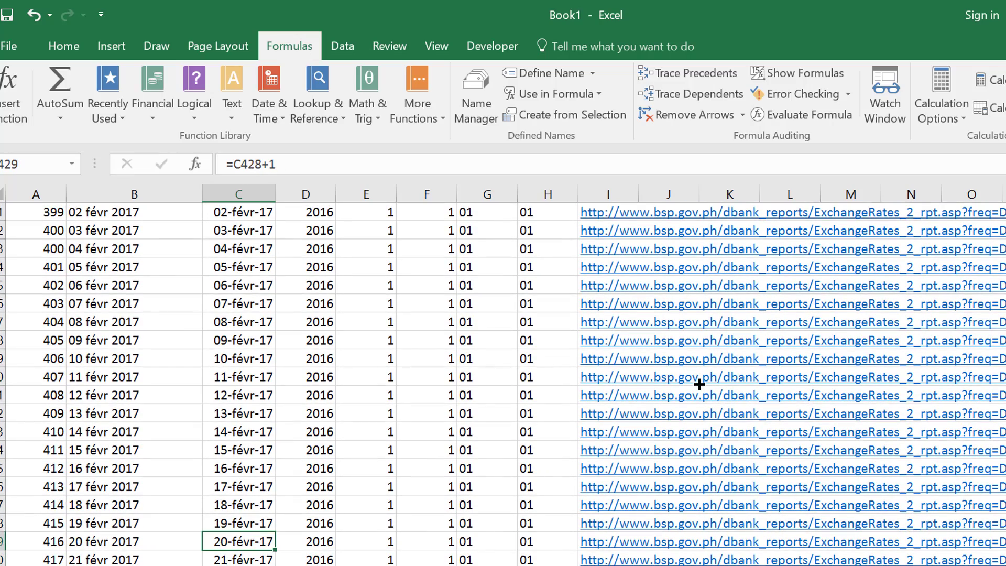
pyautogui.press('Left')
pyautogui.press('Left')
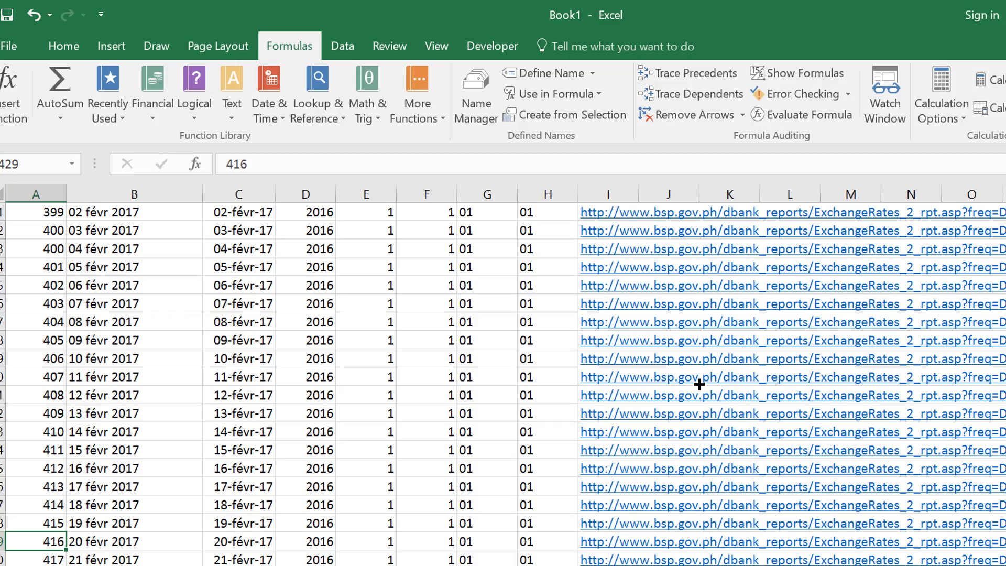
# Step: Return to the PHP_URL area, limit the macro list to This Workbook, and open the read_php macro for editing
pyautogui.press('pageup')
pyautogui.press('pageup')
pyautogui.press('pageup')
pyautogui.press('pageup')
pyautogui.press('pageup')
pyautogui.press('pageup')
pyautogui.press('pageup')
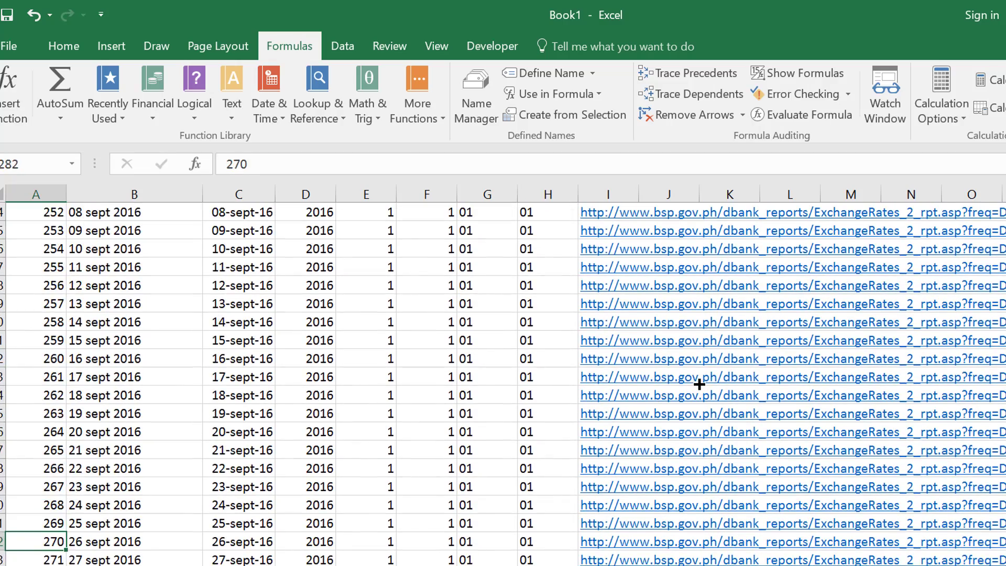
pyautogui.press('pageup')
pyautogui.press('pageup')
pyautogui.press('pageup')
pyautogui.press('pageup')
pyautogui.press('pageup')
pyautogui.press('pageup')
pyautogui.press('pageup')
pyautogui.press('pageup')
pyautogui.press('pageup')
pyautogui.press('pageup')
pyautogui.press('pageup')
pyautogui.press('pageup')
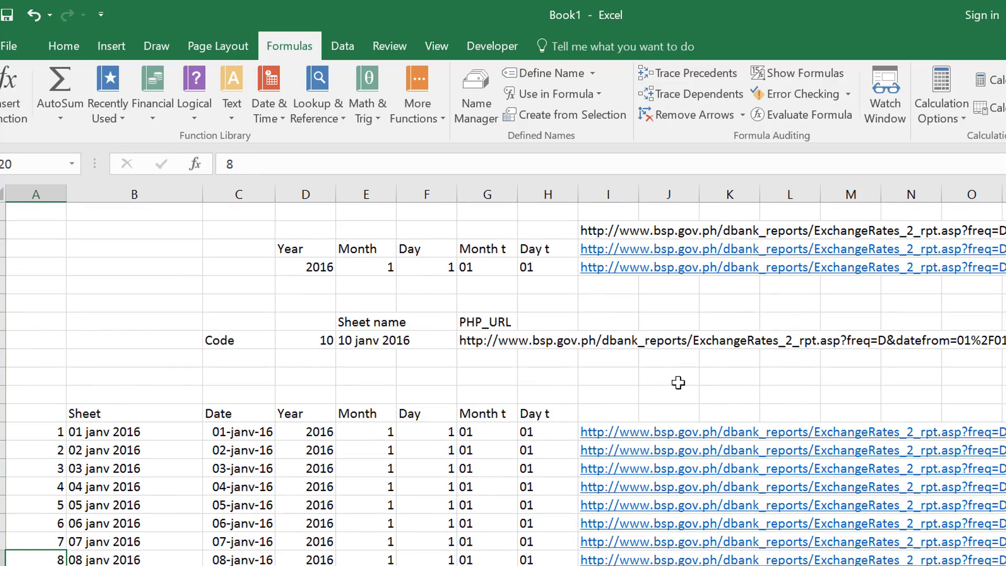
pyautogui.click(476, 303)
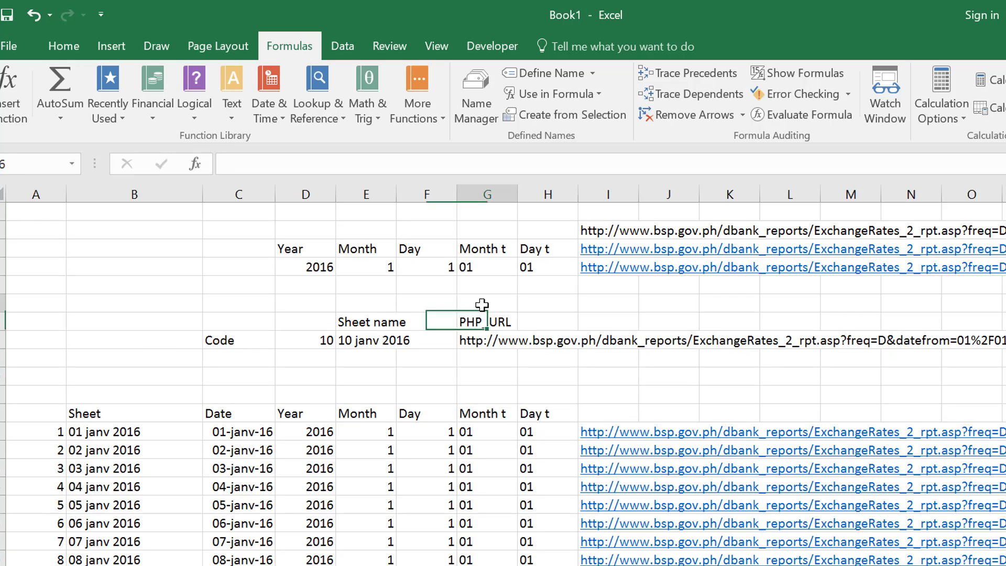
pyautogui.press('Down')
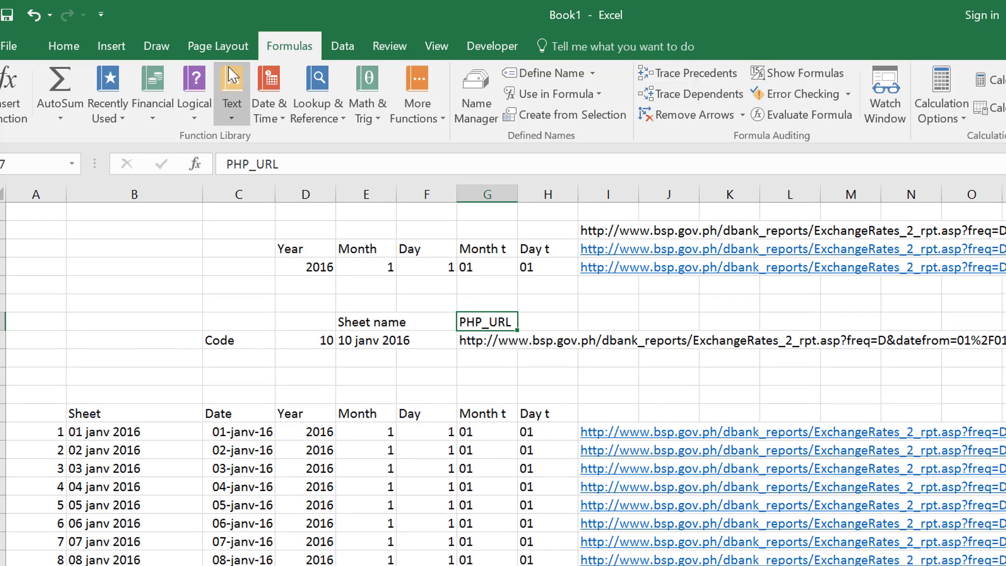
pyautogui.click(507, 52)
pyautogui.click(35, 84)
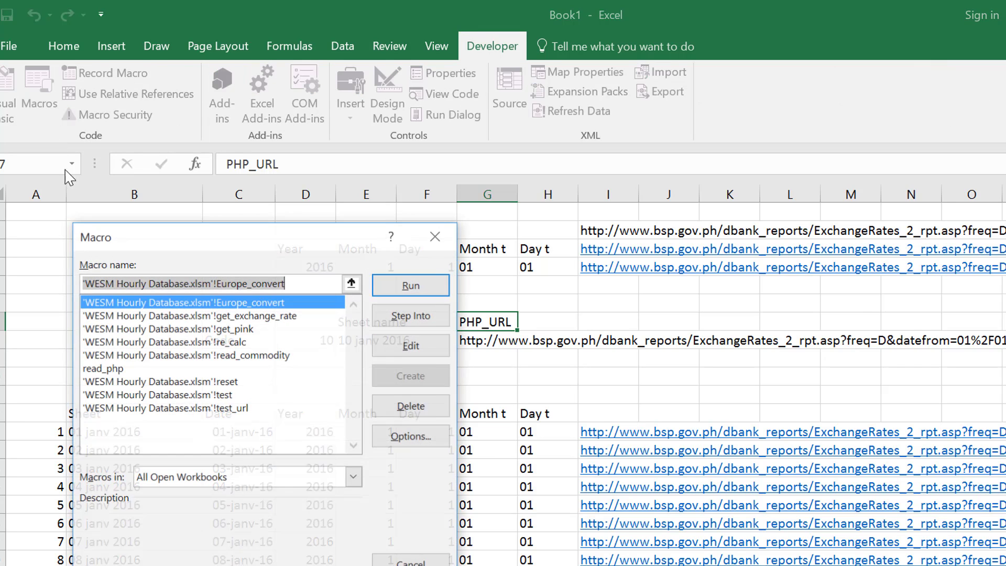
pyautogui.click(354, 477)
pyautogui.click(307, 508)
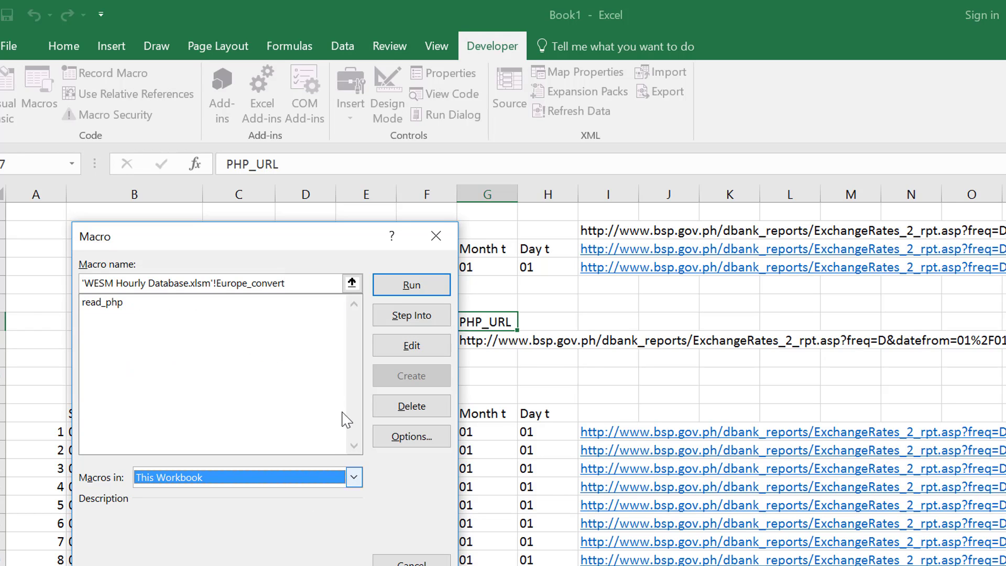
pyautogui.click(95, 306)
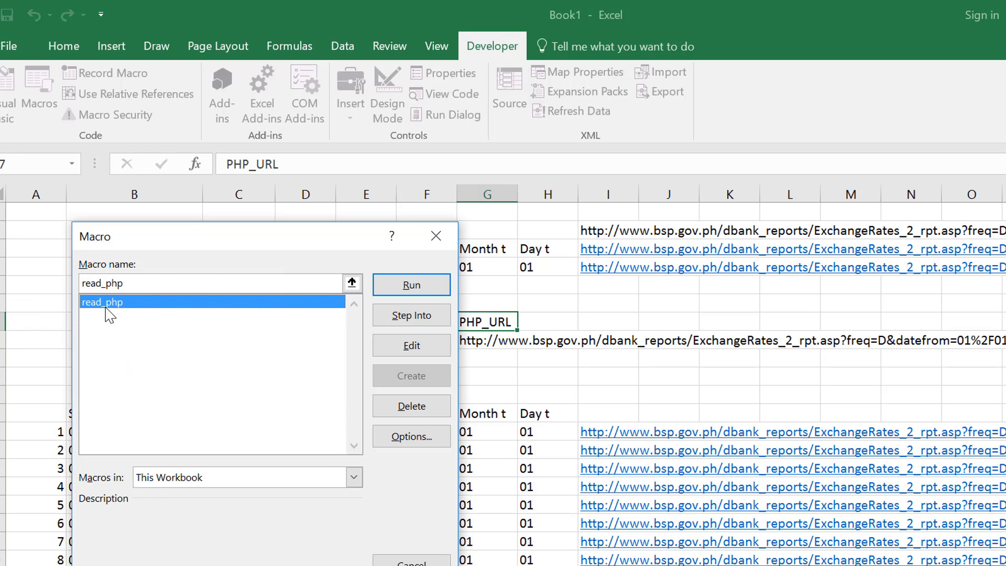
pyautogui.click(397, 352)
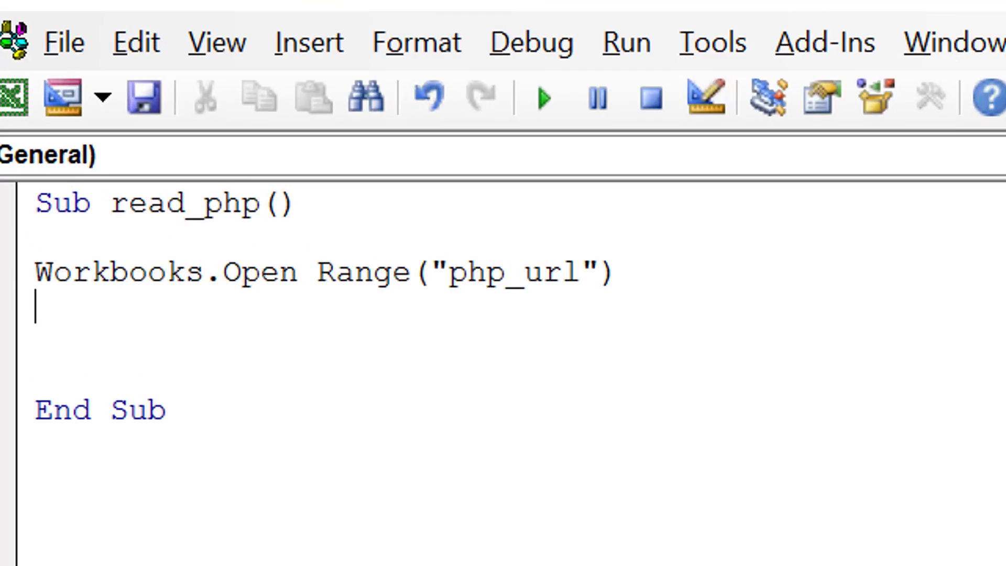
# Step: Insert an extra blank line above the Workbooks.Open statement in read_php
pyautogui.click(413, 273)
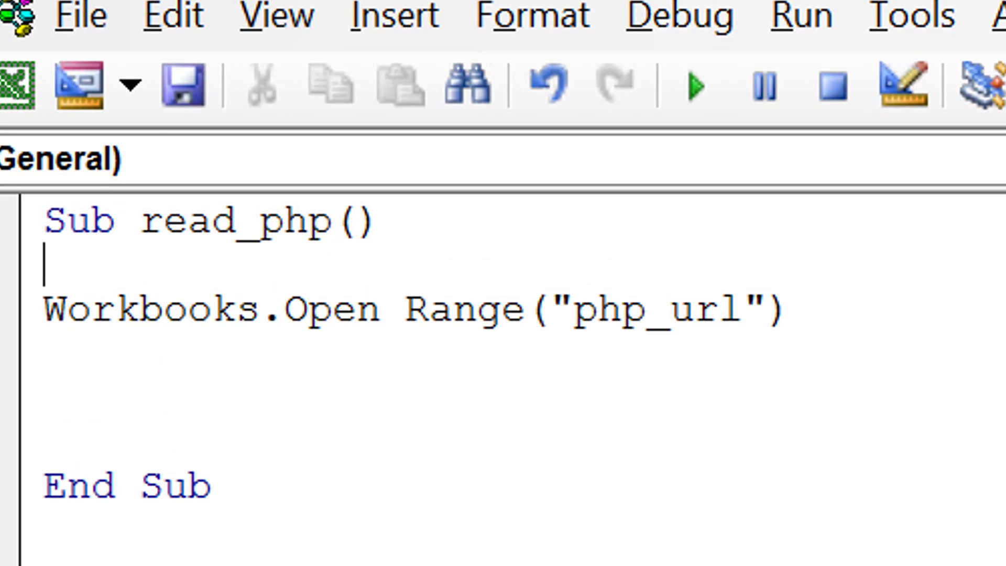
pyautogui.click(44, 309)
pyautogui.press('Return')
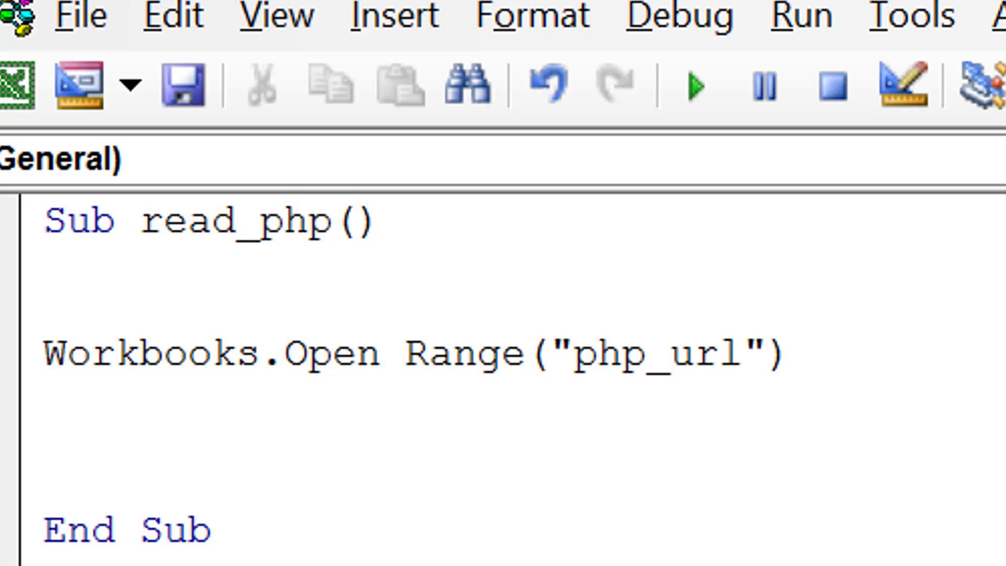
# Step: Add a form control button over about cells B2:B4 of Sheet2 and assign the read_php macro to it
pyautogui.hotkey('alt', 'F11')
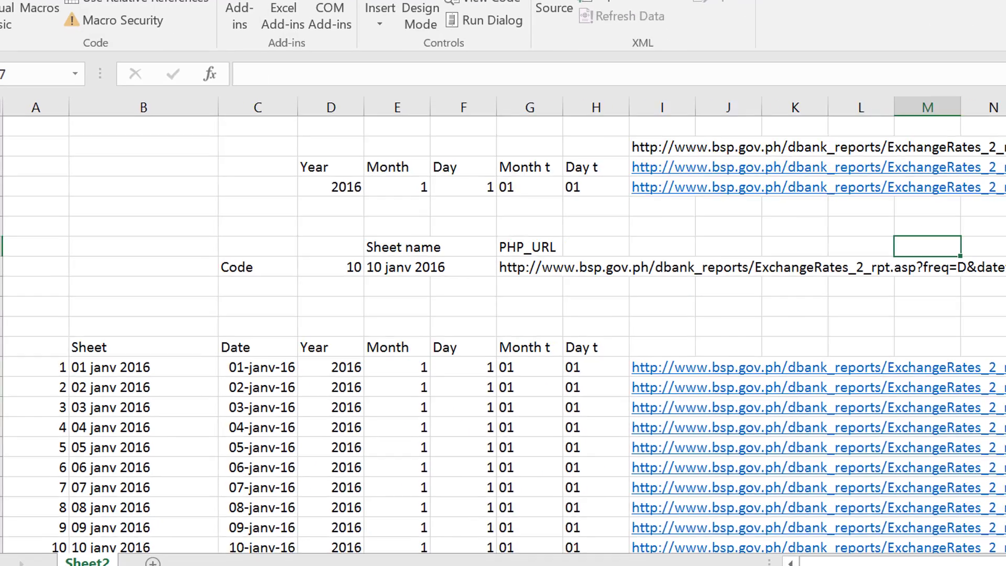
pyautogui.press('Left')
pyautogui.press('Left')
pyautogui.press('Left')
pyautogui.press('Left')
pyautogui.press('Left')
pyautogui.press('Left')
pyautogui.press('Left')
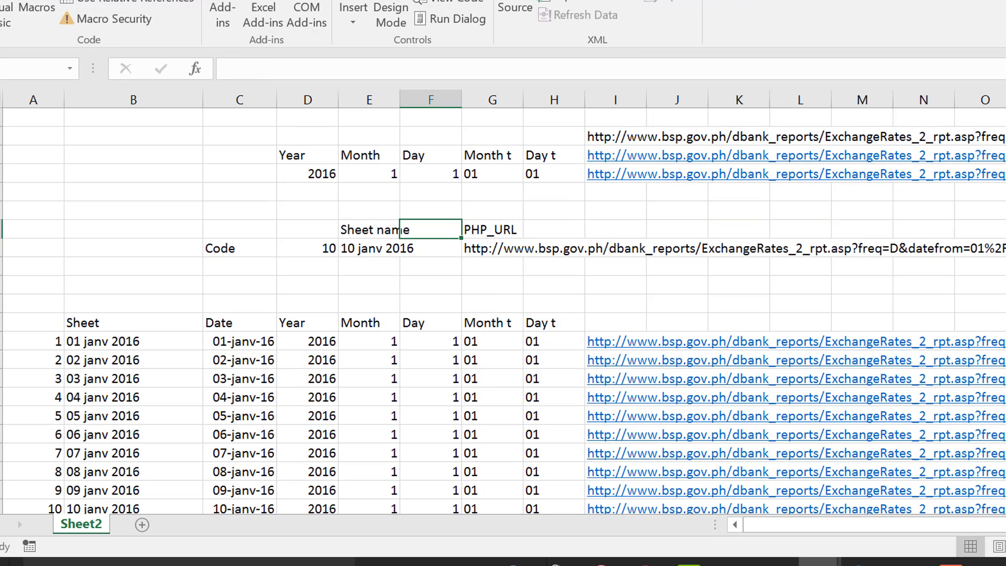
pyautogui.press('Up')
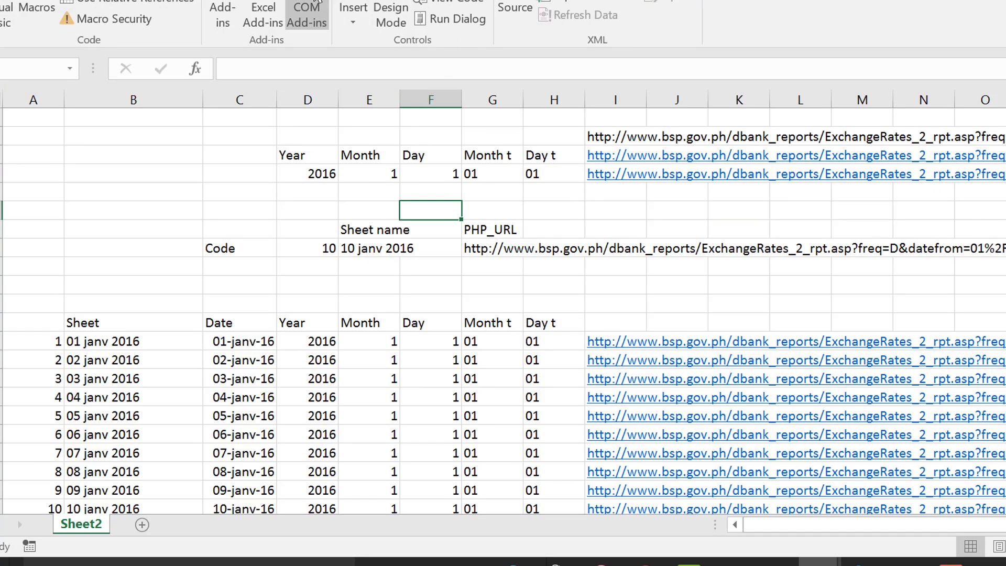
pyautogui.click(355, 21)
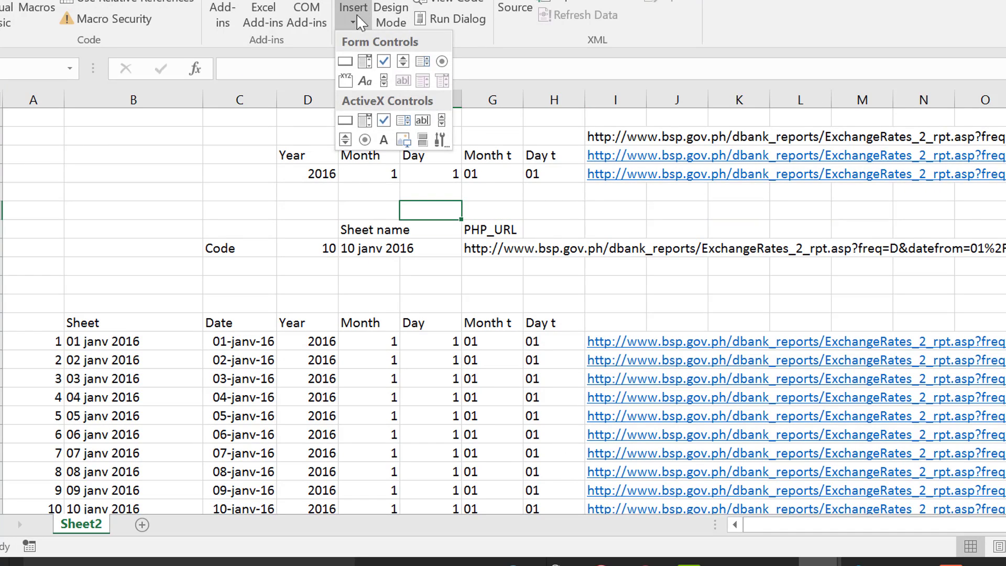
pyautogui.click(345, 61)
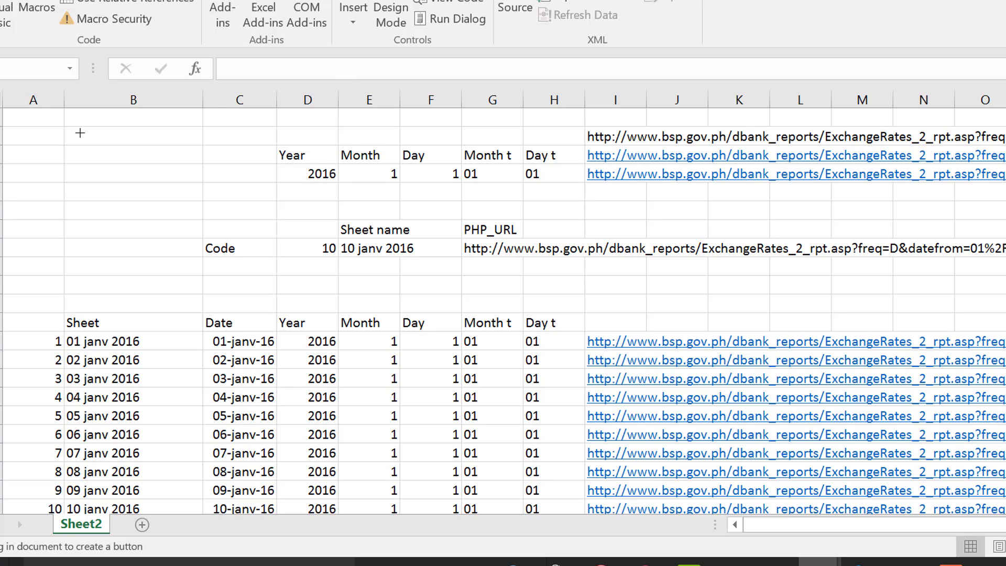
pyautogui.moveTo(77, 135); pyautogui.dragTo(198, 184)
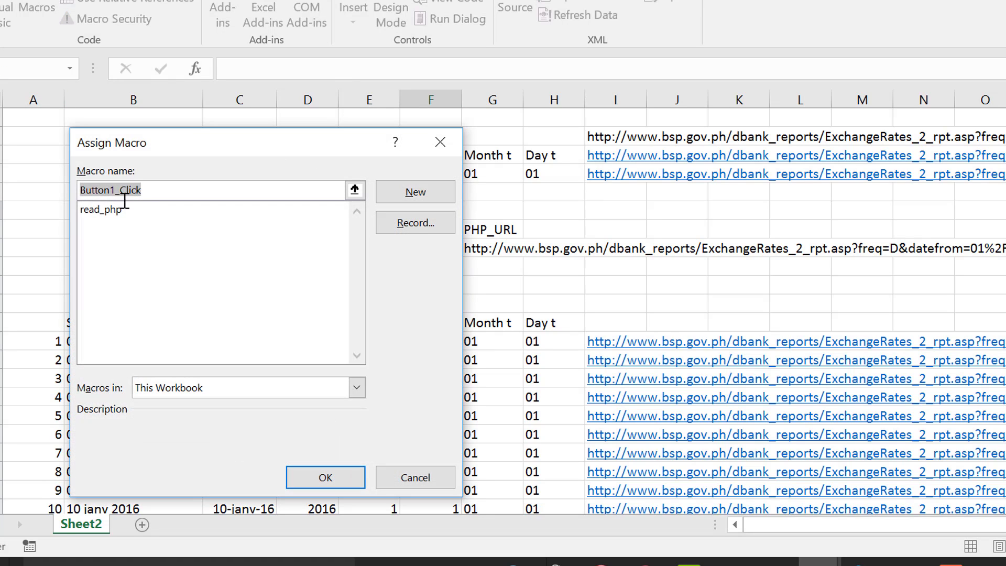
pyautogui.click(96, 210)
pyautogui.click(330, 488)
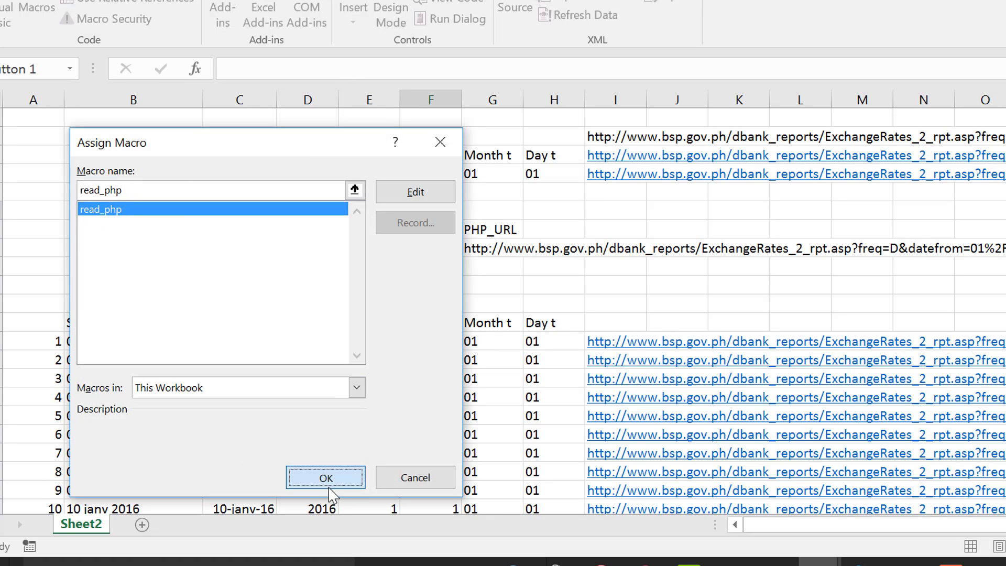
pyautogui.click(623, 290)
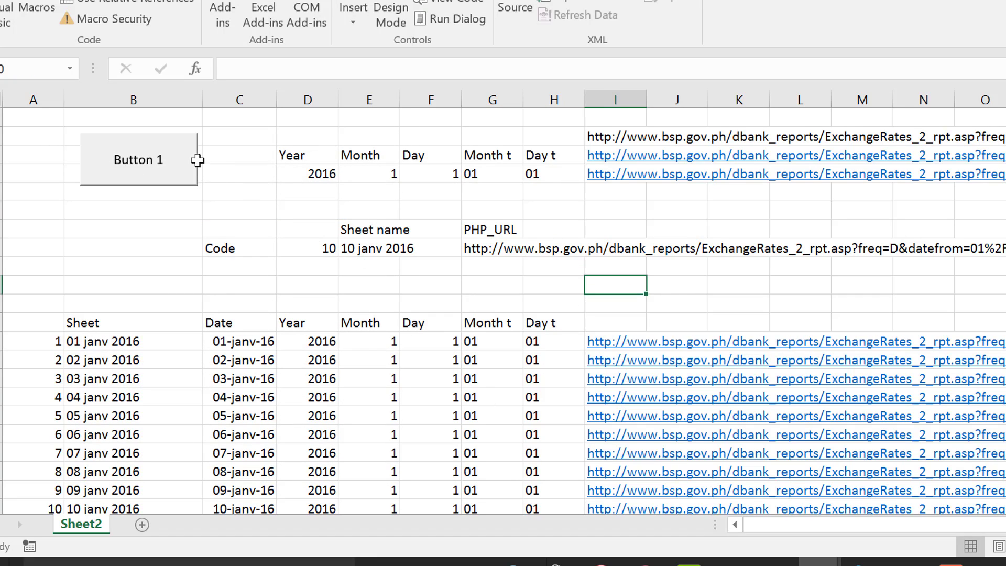
# Step: Run read_php from the new button to open the exchange rate report, and start recording Macro1 in that workbook
pyautogui.click(177, 173)
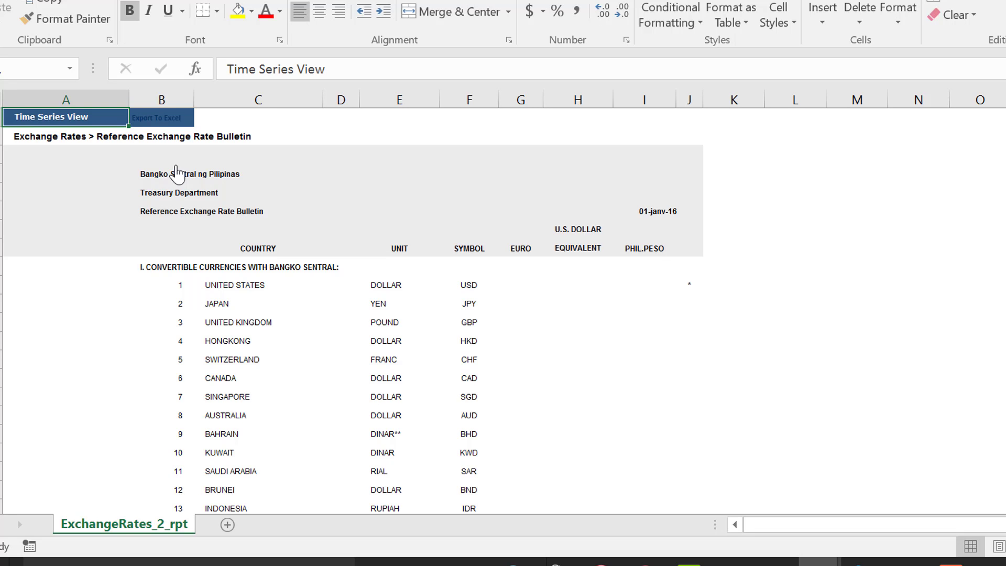
pyautogui.click(29, 546)
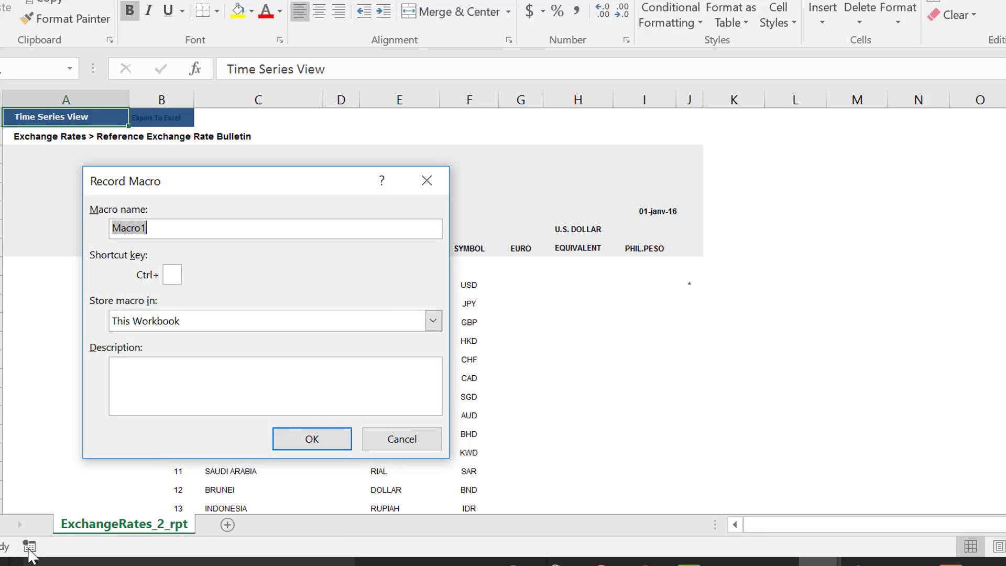
pyautogui.click(303, 447)
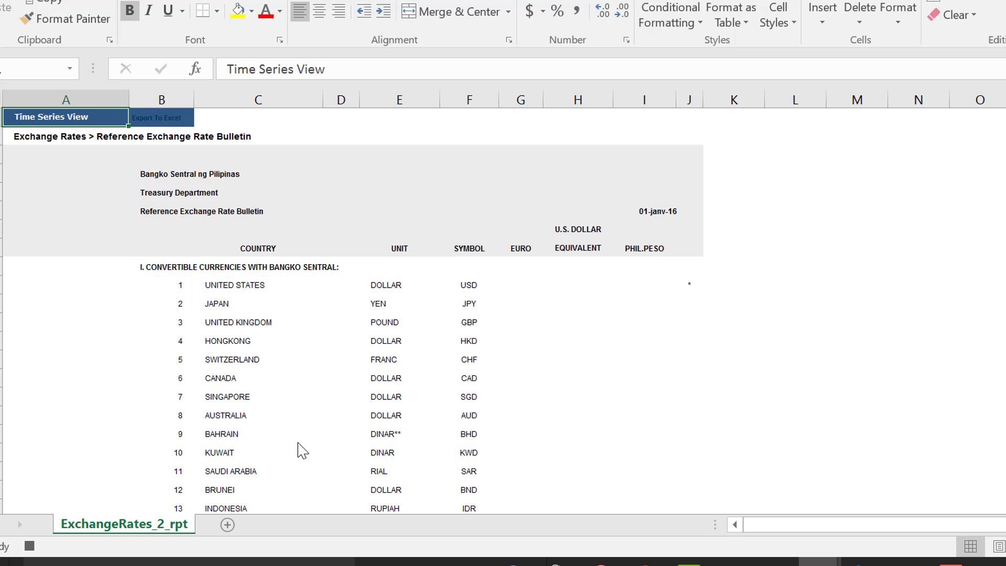
# Step: Copy the ExchangeRates_2_rpt sheet into Book1, placing it before Sheet2
pyautogui.hotkey('alt', 'e')
pyautogui.press('m')
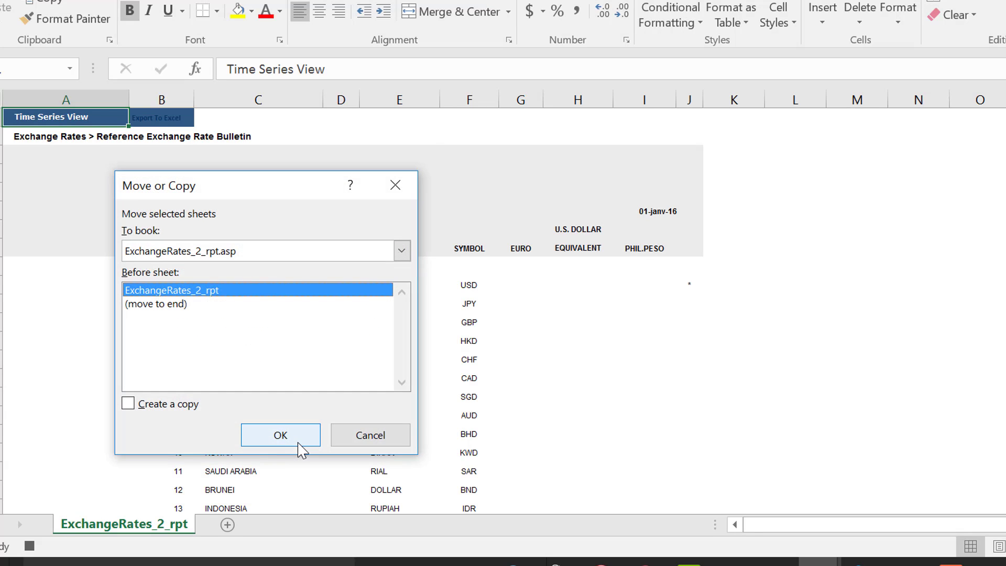
pyautogui.click(129, 402)
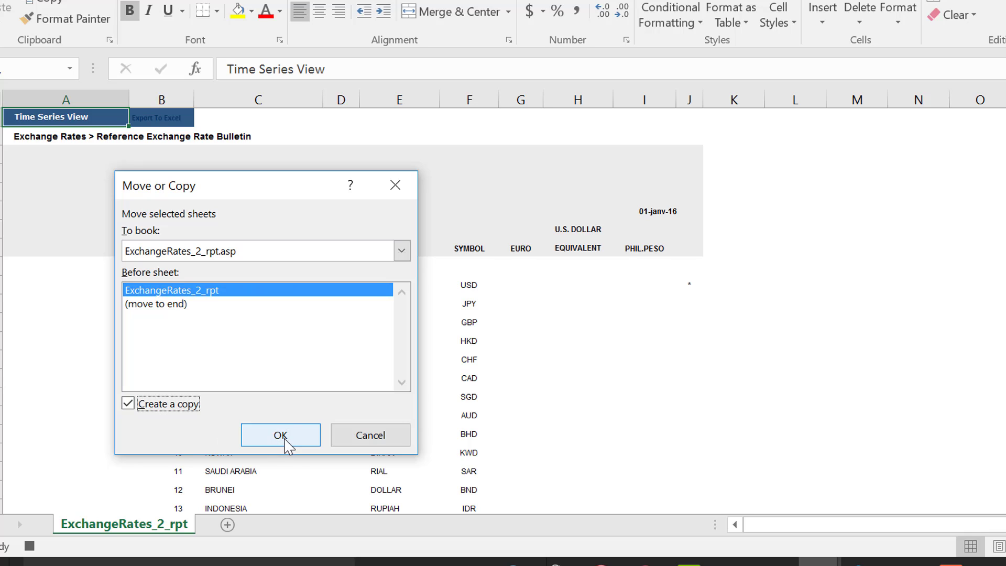
pyautogui.click(402, 252)
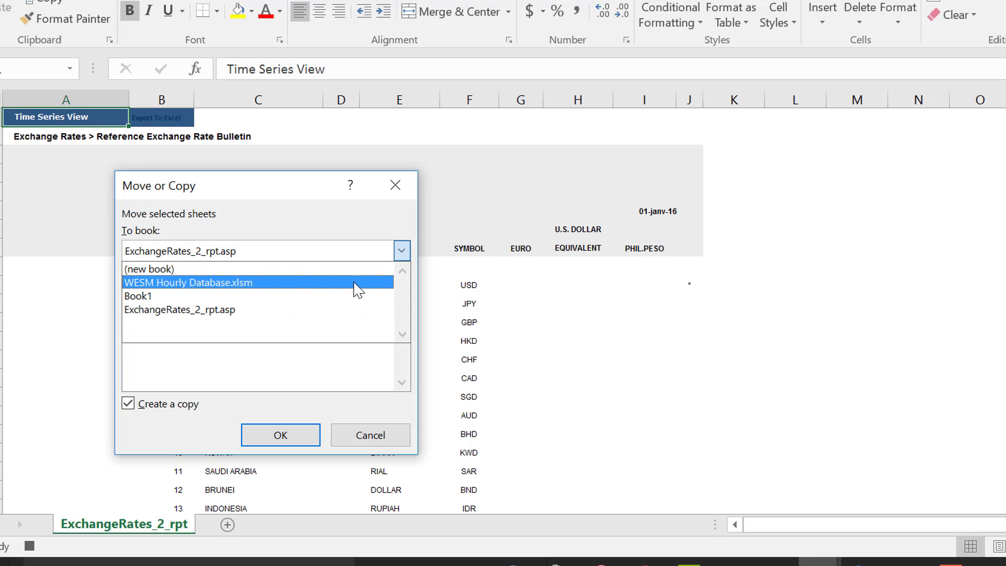
pyautogui.click(341, 303)
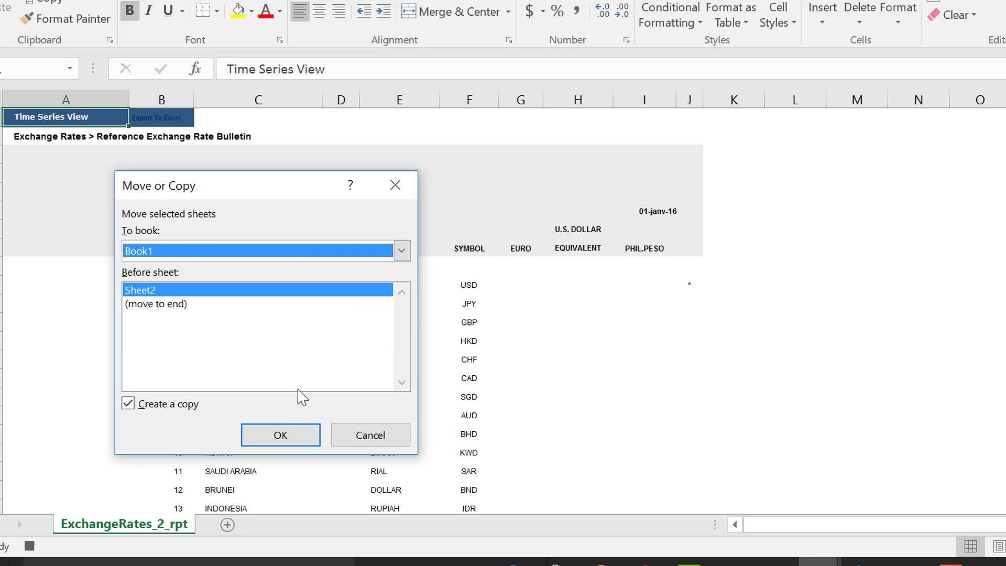
pyautogui.click(304, 438)
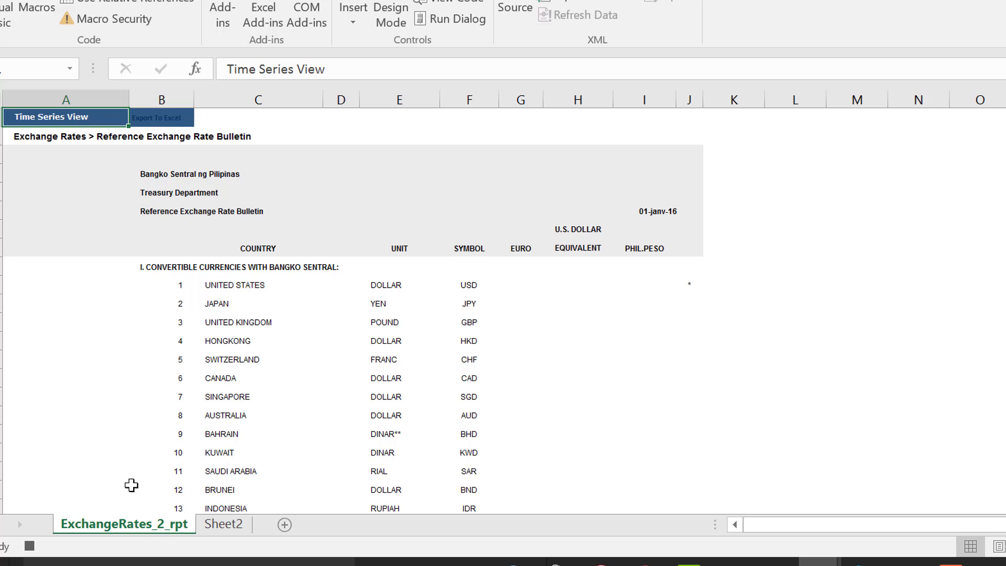
# Step: Move the copied ExchangeRates_2_rpt sheet after Sheet2 and stop recording the macro
pyautogui.moveTo(168, 525); pyautogui.dragTo(266, 530)
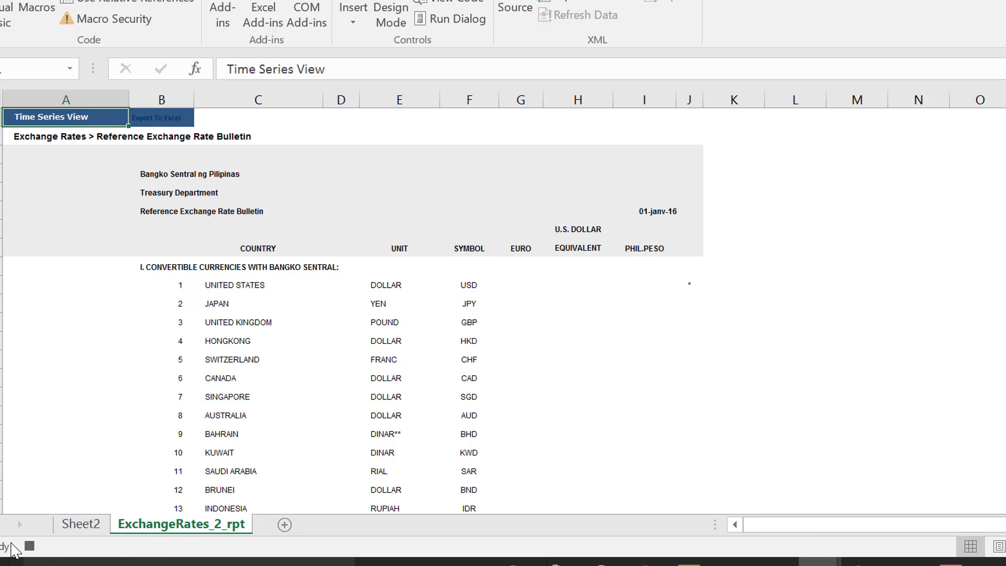
pyautogui.click(29, 546)
# Step: Open the recorded Macro1 of the exchange rate report workbook for code editing
pyautogui.hotkey('alt', 'Tab')
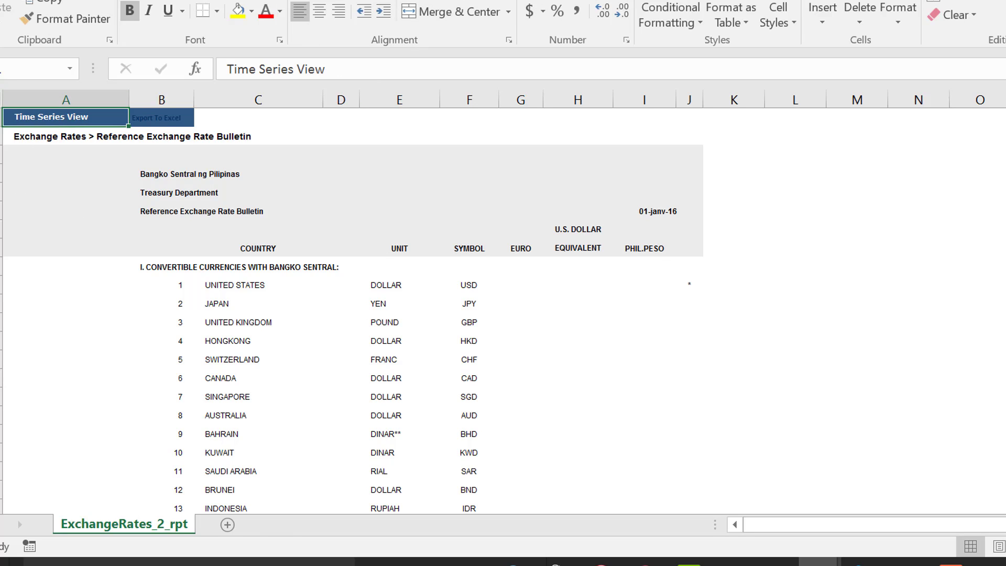
pyautogui.click(492, 0)
pyautogui.click(46, 8)
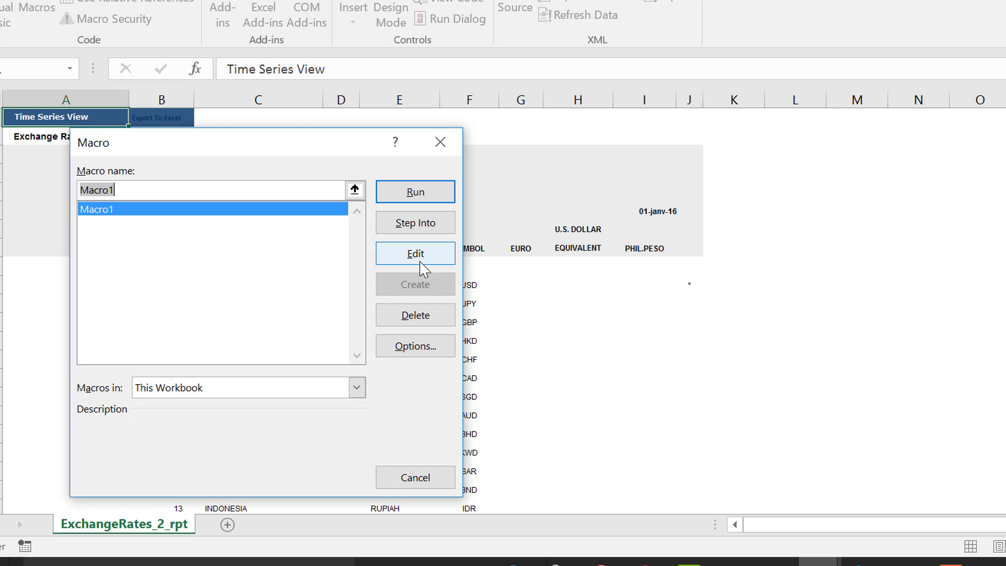
pyautogui.click(419, 257)
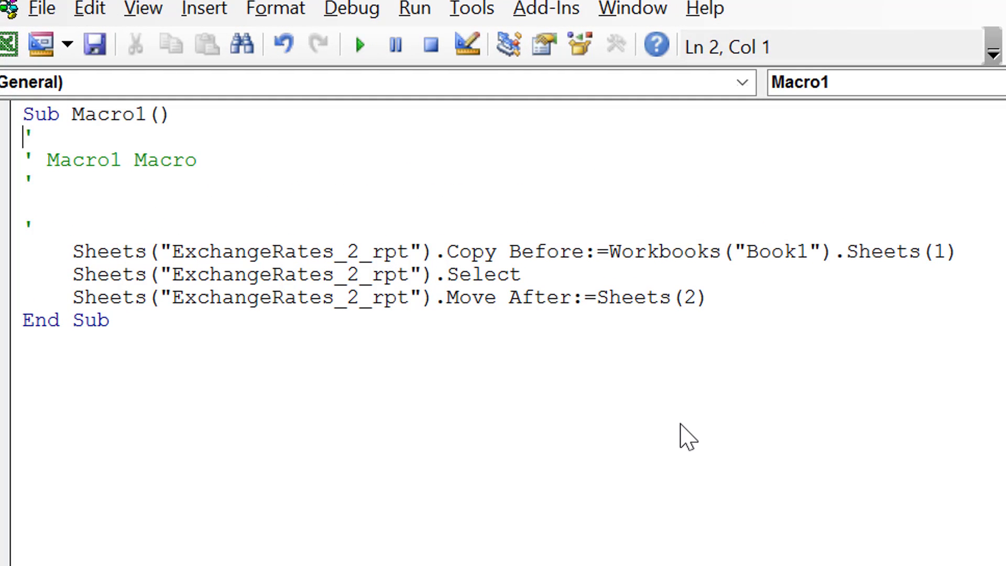
# Step: Copy the three recorded Sheets("ExchangeRates_2_rpt") lines from Macro1 and delete them there
pyautogui.press('Down')
pyautogui.press('Down')
pyautogui.press('Down')
pyautogui.press('Down')
pyautogui.press('Down')
pyautogui.hotkey('shift', 'Down')
pyautogui.hotkey('shift', 'Down')
pyautogui.hotkey('shift', 'Down')
pyautogui.hotkey('ctrl', 'c')
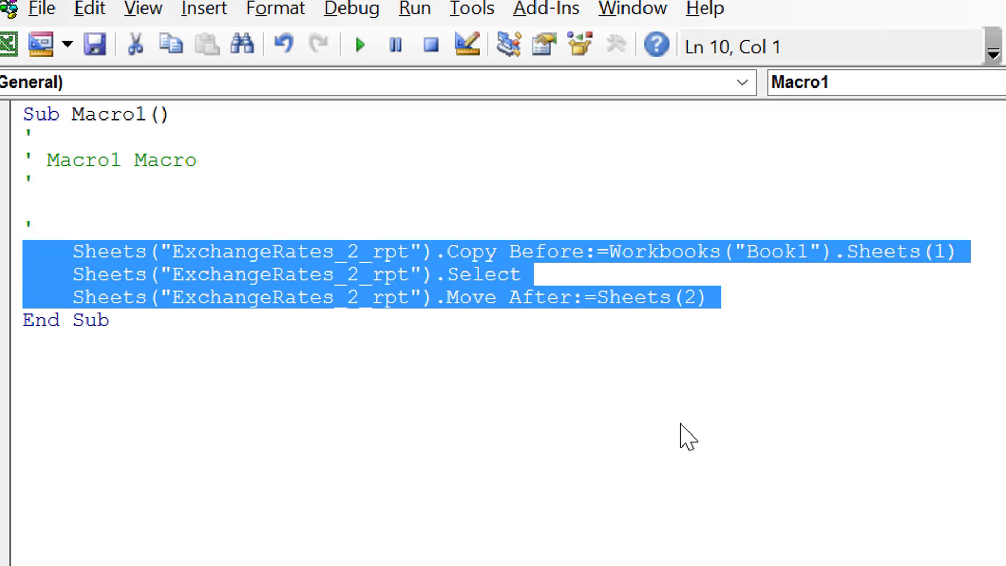
pyautogui.press('Delete')
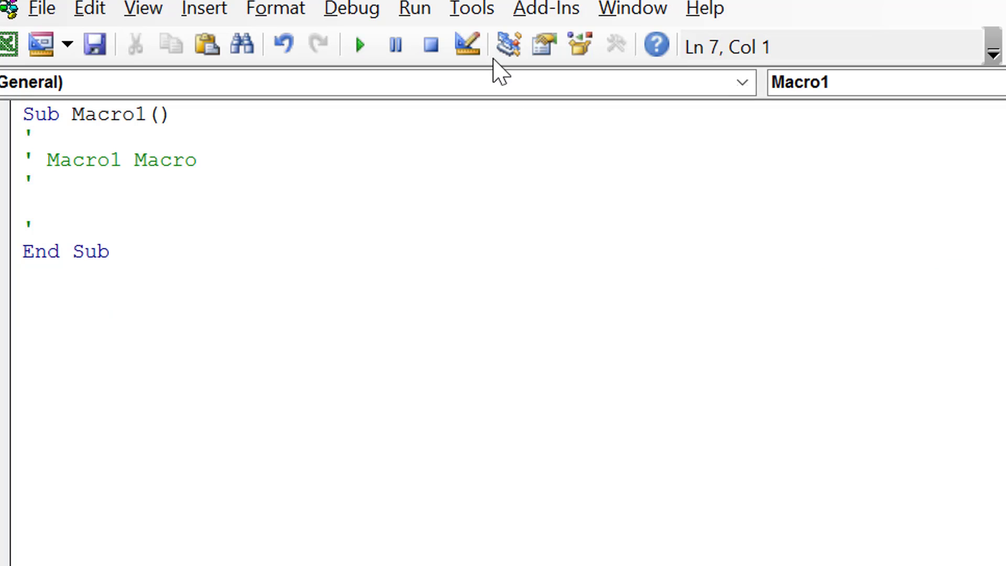
# Step: Switch to Book1's Module1 code and paste the copied lines into read_php below the Workbooks.Open line
pyautogui.click(649, 14)
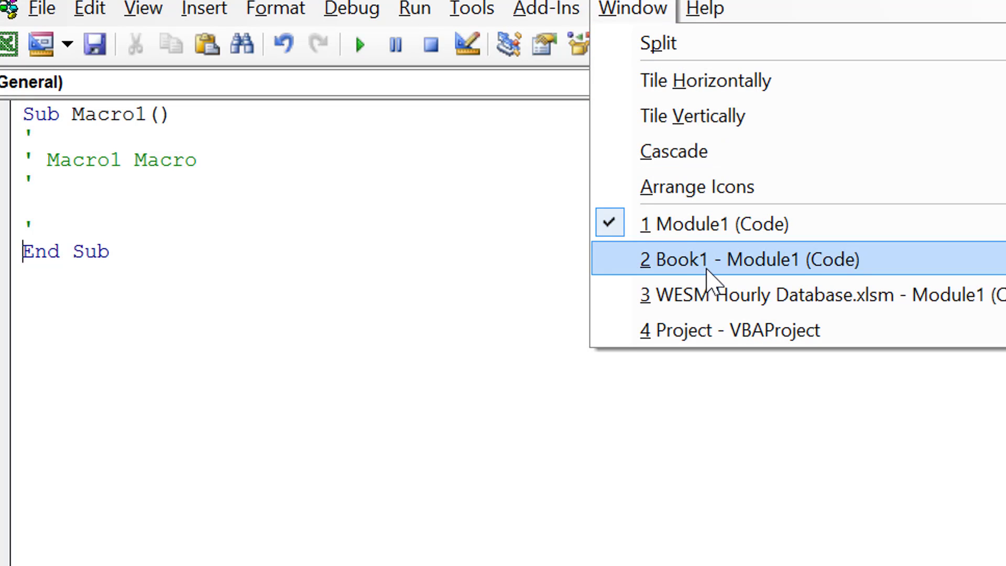
pyautogui.click(707, 273)
pyautogui.press('Return')
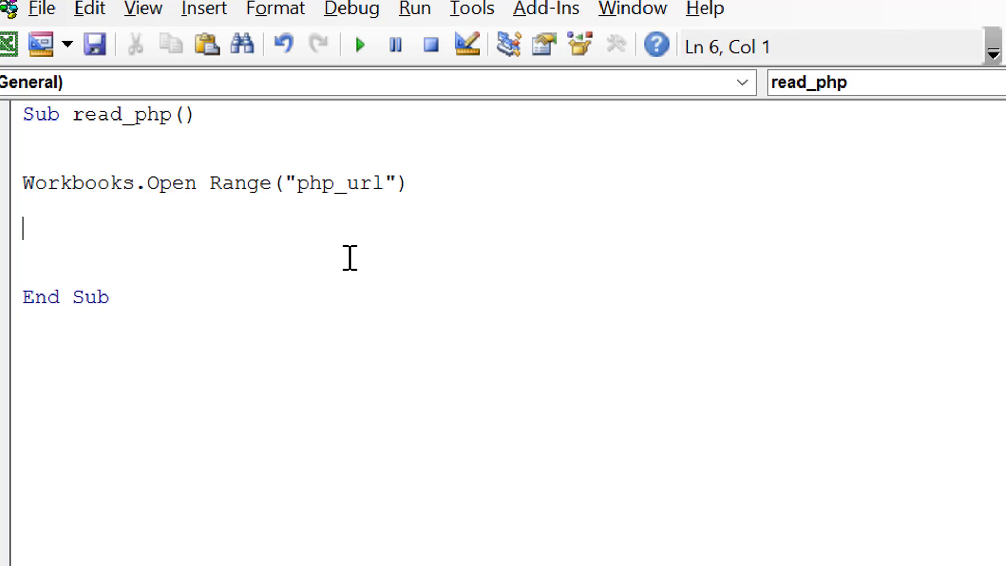
pyautogui.hotkey('ctrl', 'v')
# Step: Make room above the Workbooks.Open line in read_php and add the line base_book = ActiveWorkbook.Name
pyautogui.press('Up')
pyautogui.press('Up')
pyautogui.press('Up')
pyautogui.press('Up')
pyautogui.press('Up')
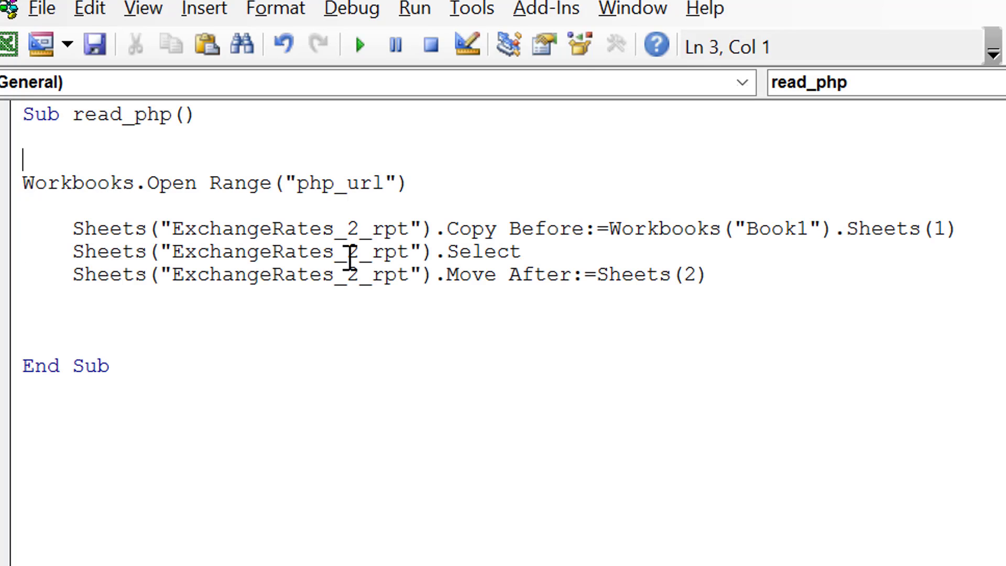
pyautogui.press('Return')
pyautogui.press('Up')
pyautogui.press('Return')
pyautogui.press('Up')
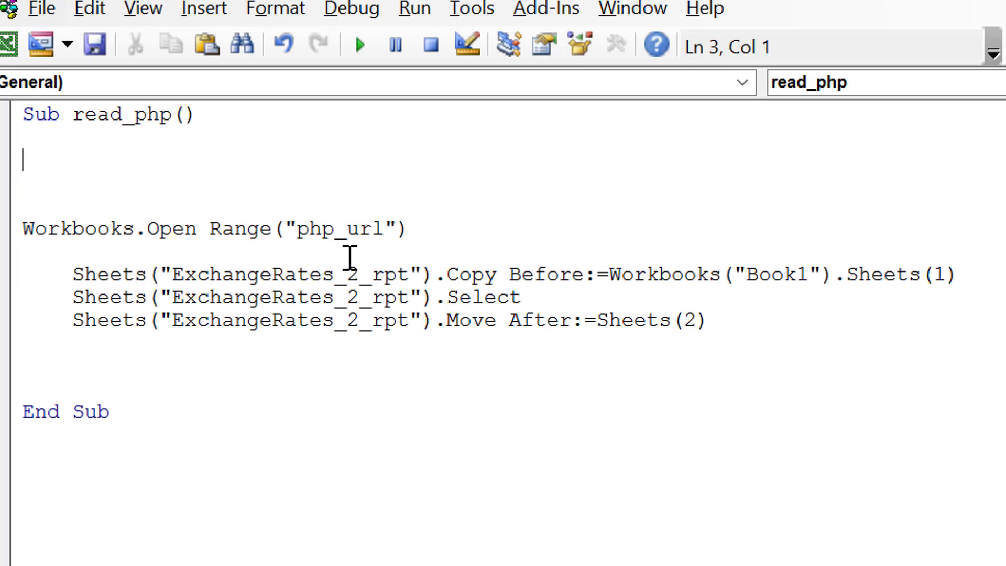
pyautogui.write('base')
pyautogui.press('BackSpace')
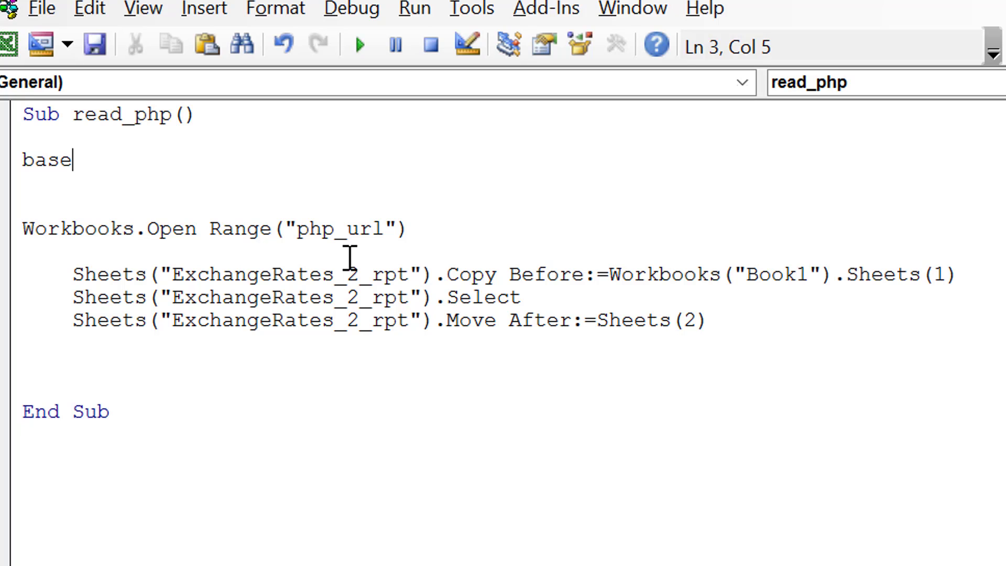
pyautogui.write('_book ')
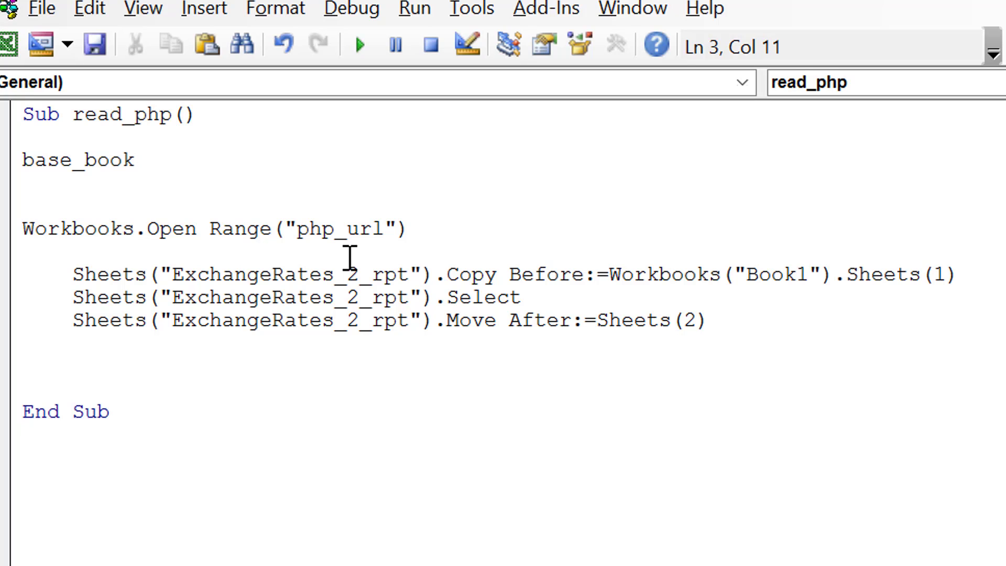
pyautogui.write('= active')
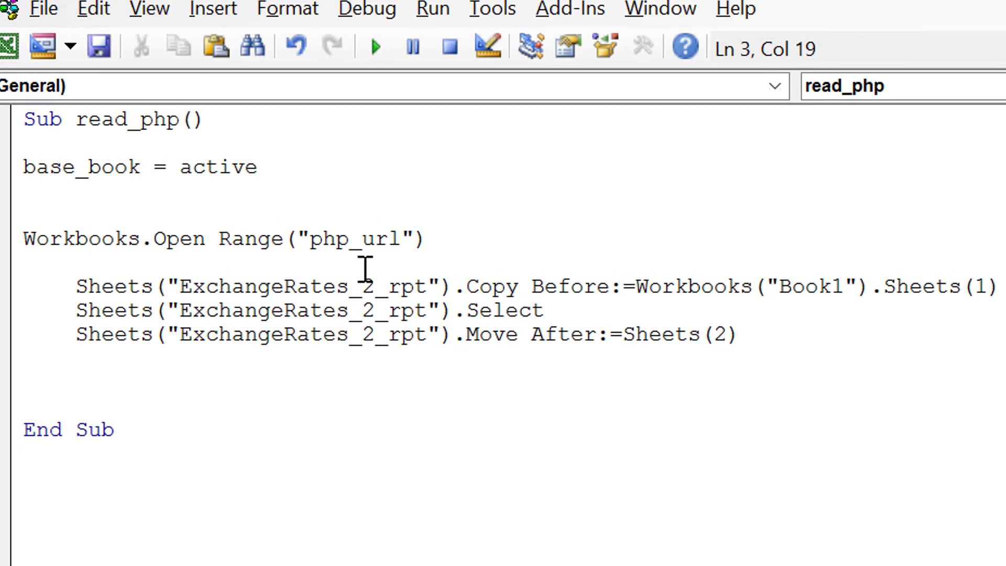
pyautogui.write('work')
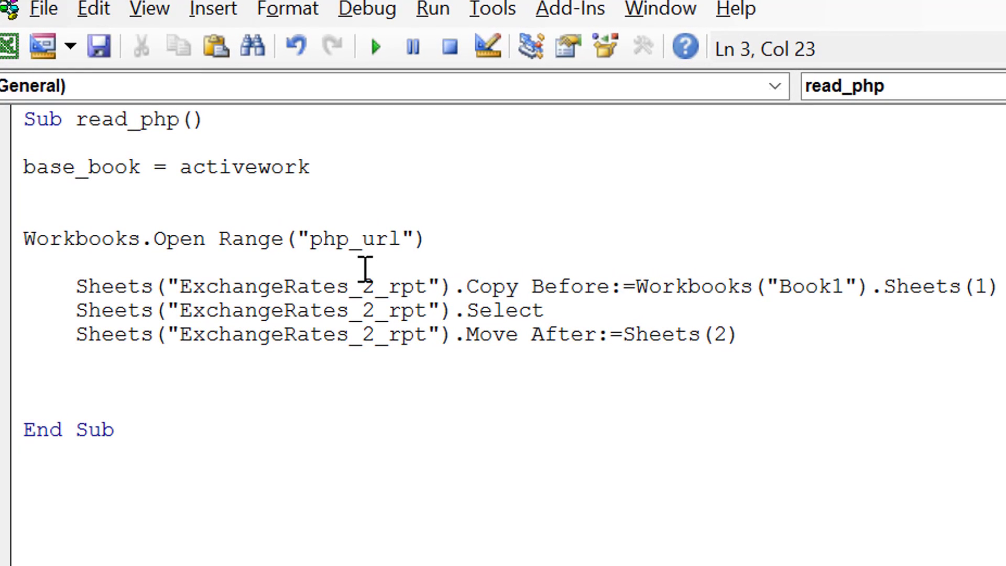
pyautogui.write('book.')
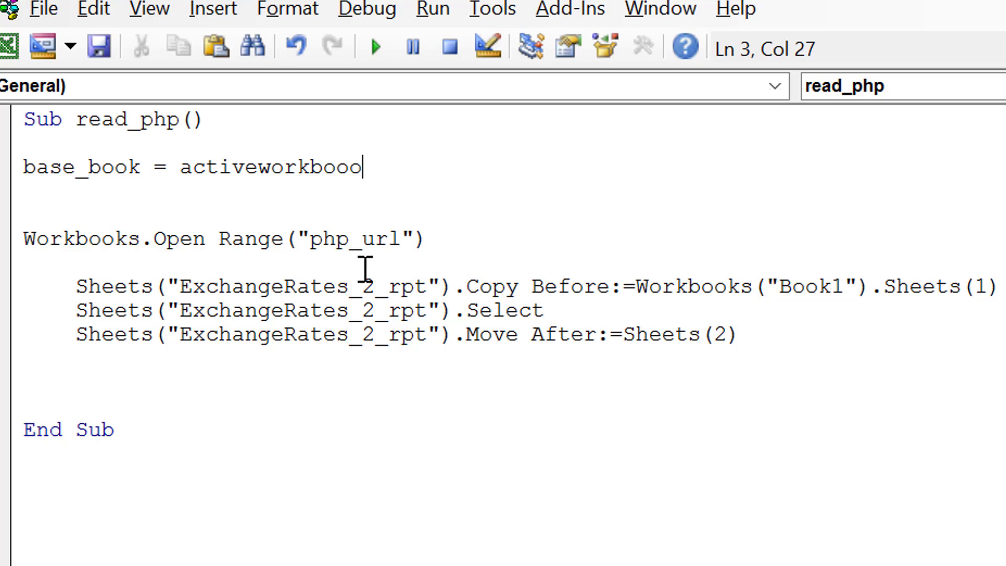
pyautogui.write('name')
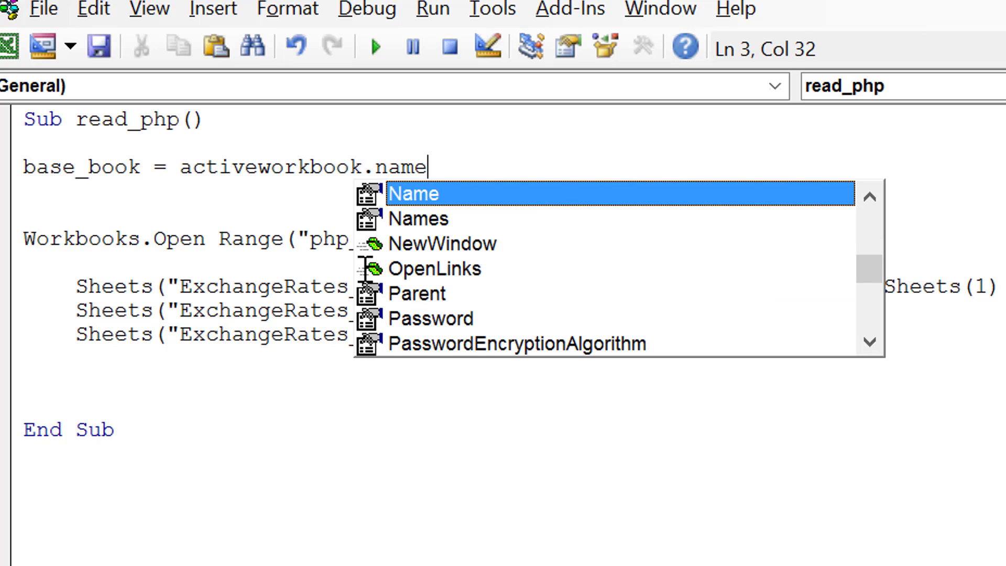
pyautogui.press('Return')
# Step: Add the line base_sheet = ActiveSheet.Name below base_book and remove the surplus blank lines beneath it
pyautogui.write('base')
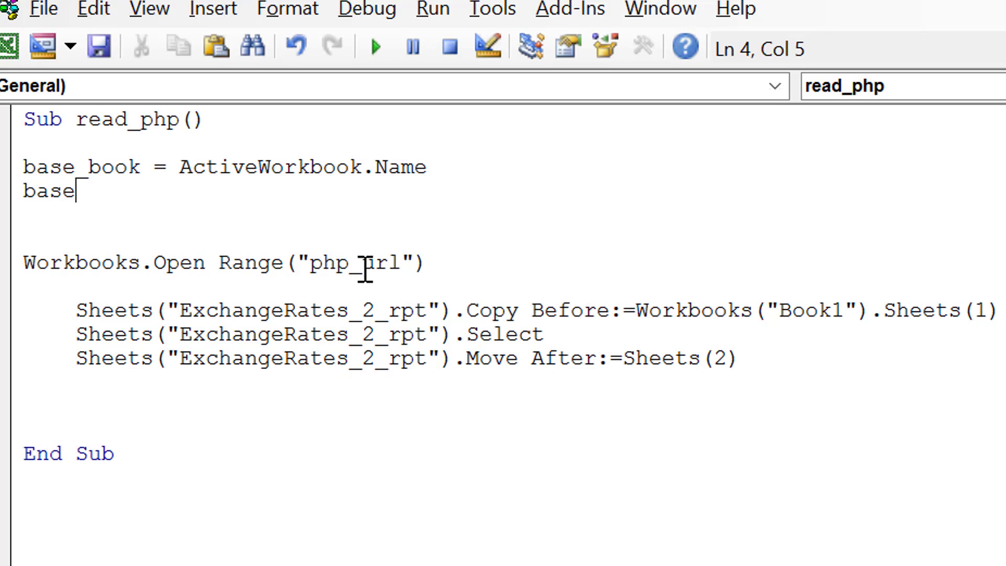
pyautogui.write('_sheet -')
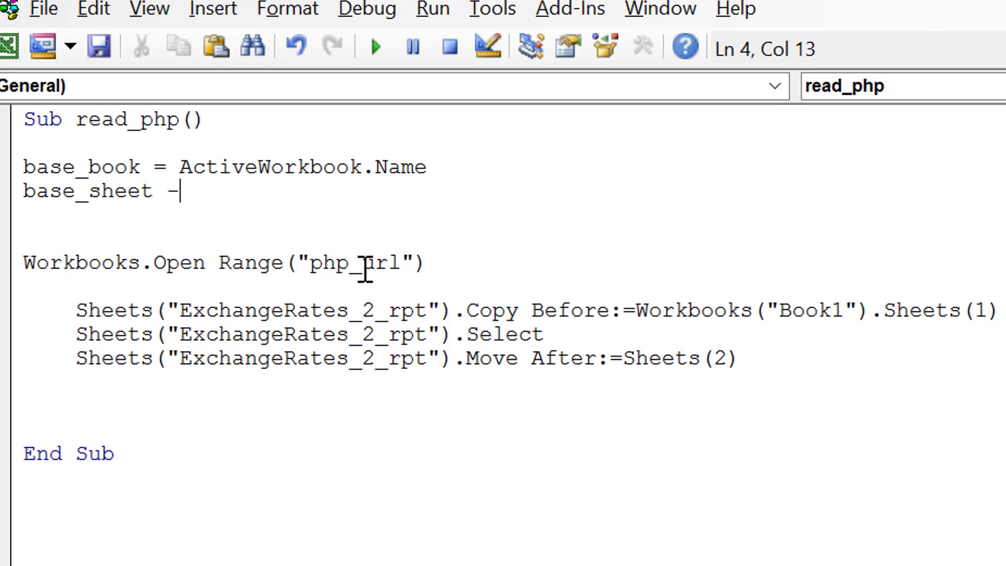
pyautogui.press('BackSpace')
pyautogui.write('= av')
pyautogui.press('BackSpace')
pyautogui.write('ctv')
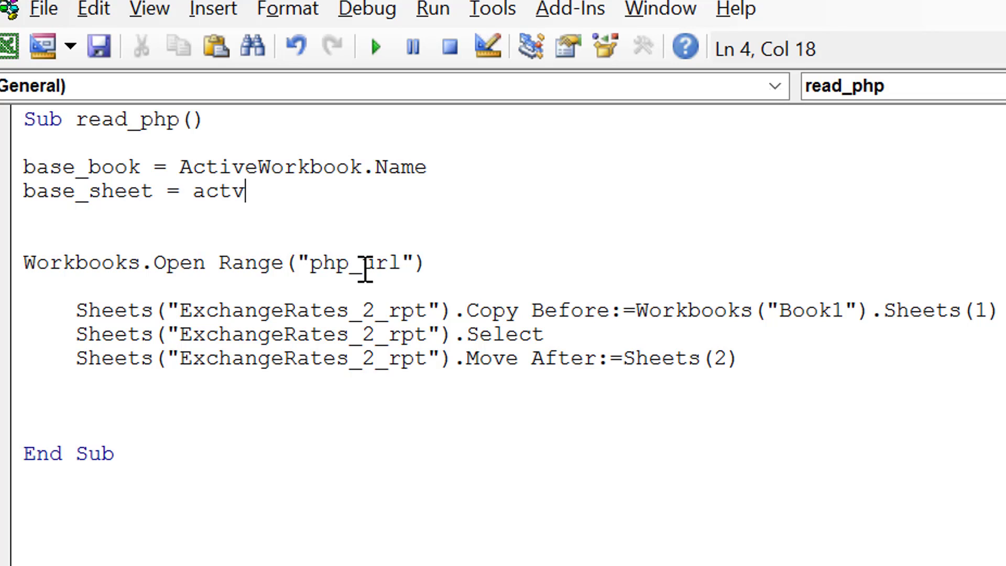
pyautogui.write('esheet.name')
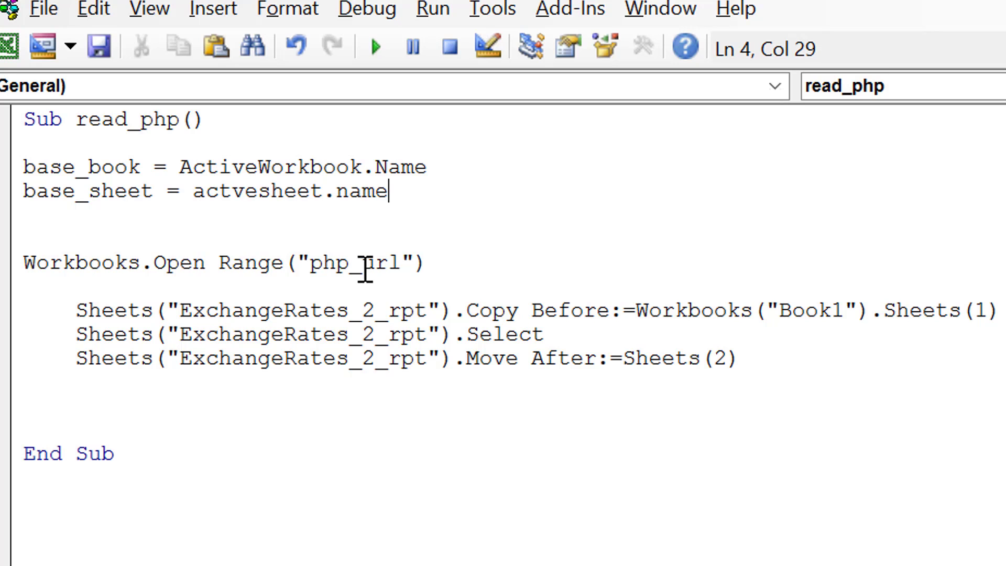
pyautogui.press('Return')
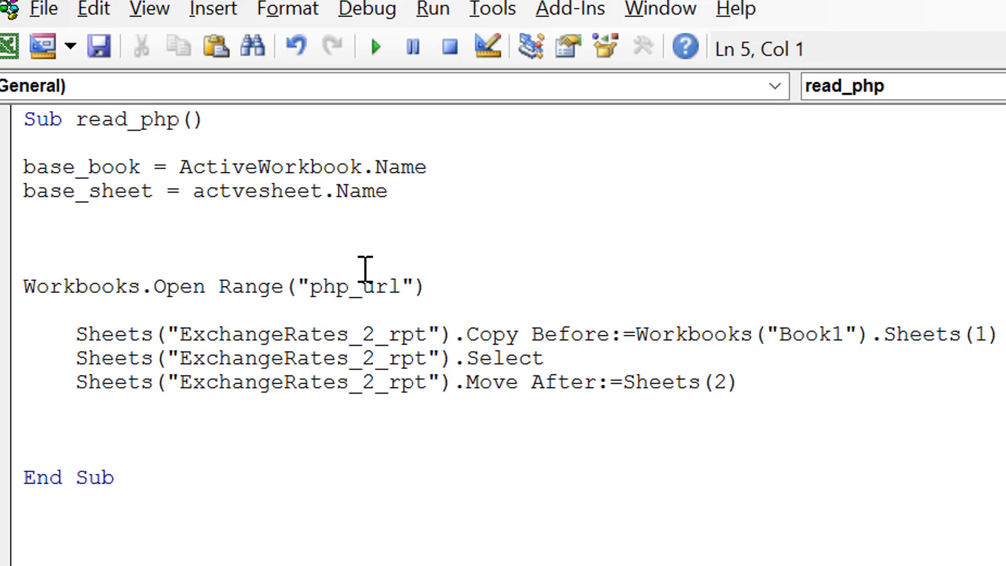
pyautogui.press('BackSpace')
pyautogui.press('BackSpace')
pyautogui.press('BackSpace')
pyautogui.press('BackSpace')
pyautogui.press('BackSpace')
pyautogui.press('BackSpace')
pyautogui.press('BackSpace')
pyautogui.press('BackSpace')
pyautogui.press('BackSpace')
pyautogui.press('BackSpace')
pyautogui.press('BackSpace')
pyautogui.press('BackSpace')
pyautogui.press('BackSpace')
pyautogui.press('BackSpace')
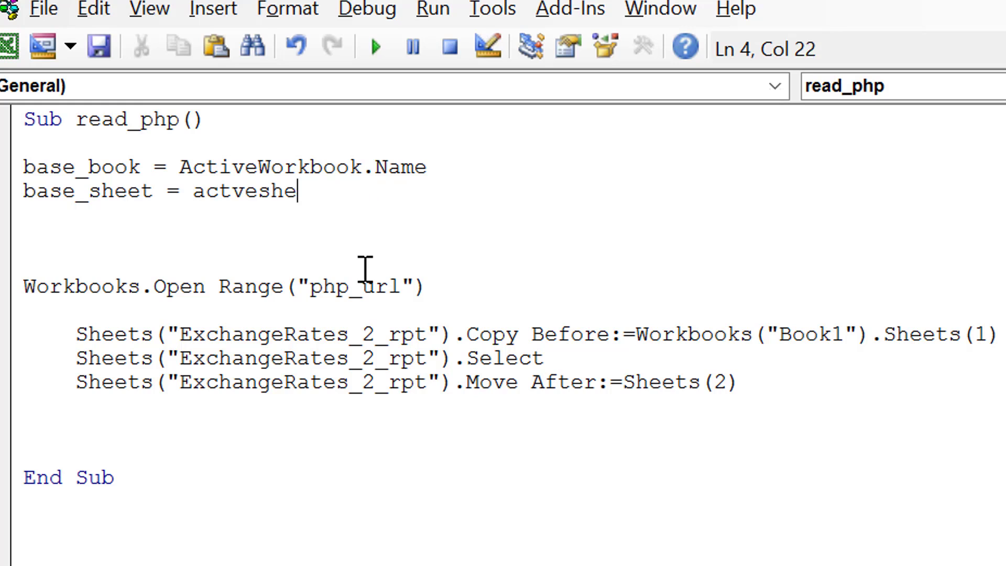
pyautogui.press('BackSpace')
pyautogui.press('BackSpace')
pyautogui.write('active')
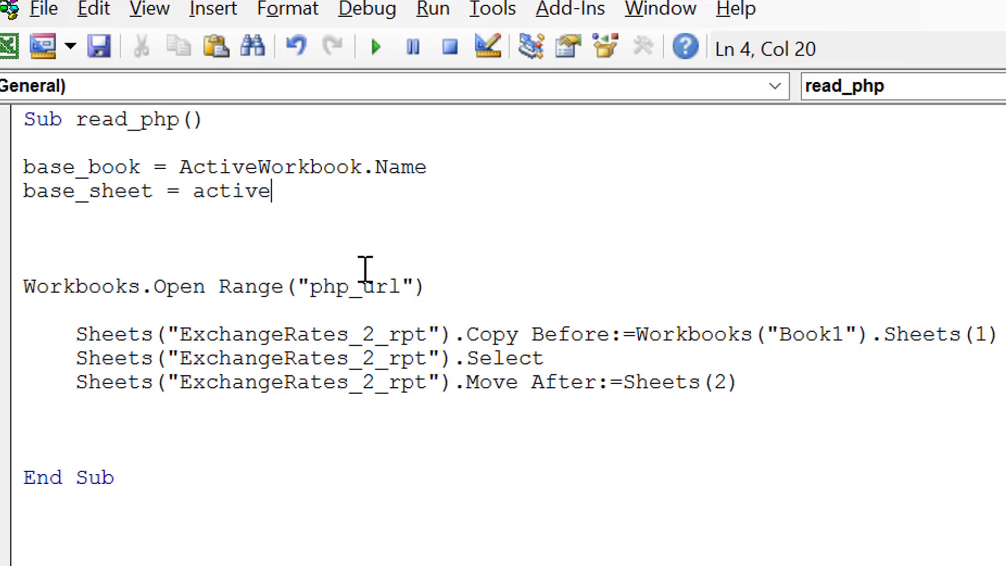
pyautogui.write('sheet.name')
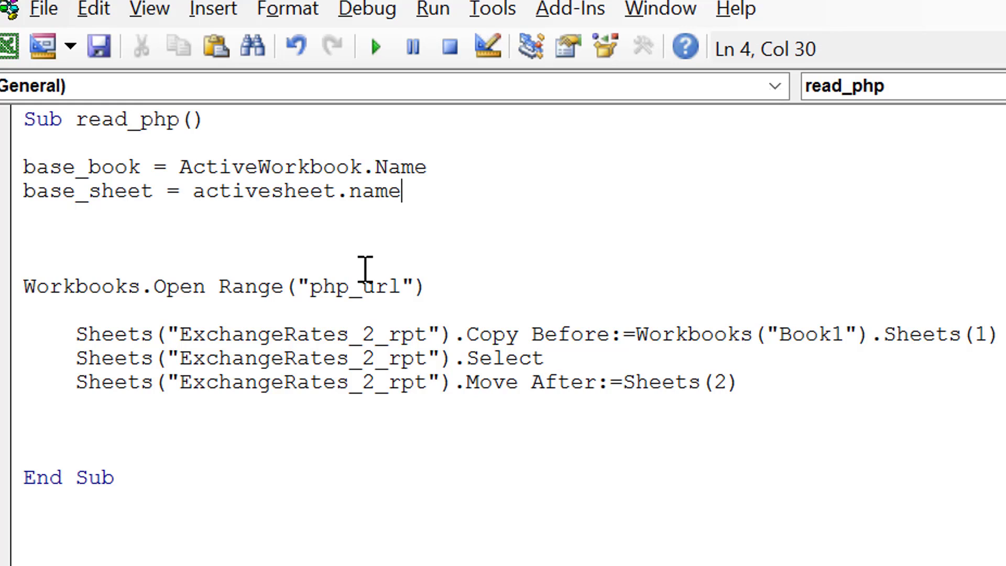
pyautogui.press('Return')
pyautogui.press('Down')
pyautogui.press('Down')
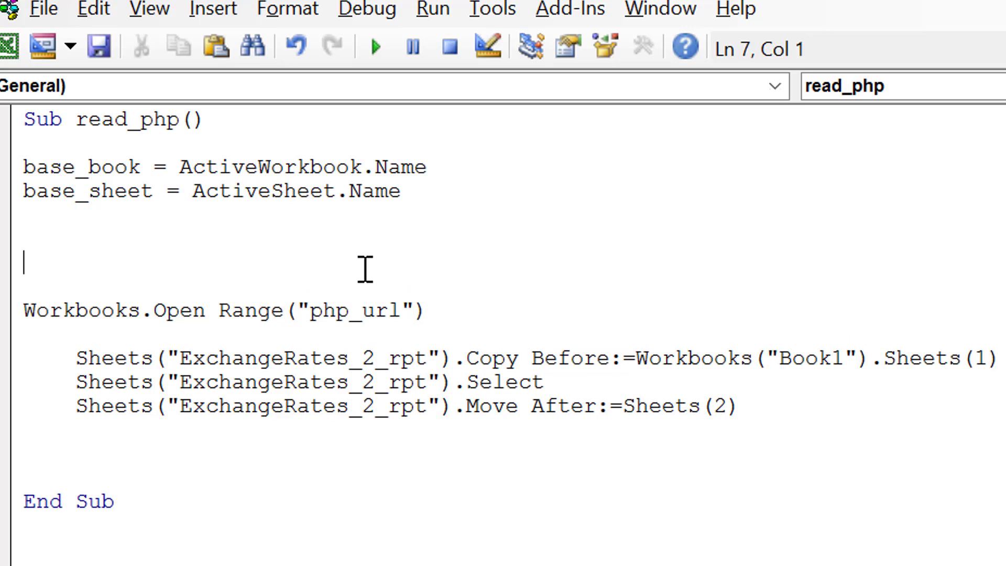
pyautogui.press('BackSpace')
pyautogui.press('BackSpace')
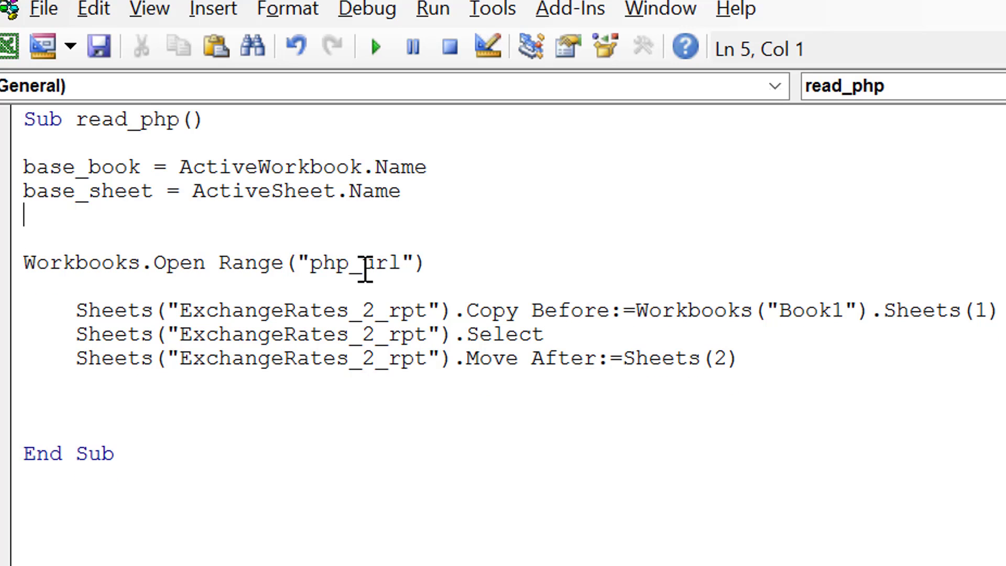
# Step: Replace the quoted sheet name "ExchangeRates_2_rpt" with index 1 in the pasted Copy line
pyautogui.press('Down')
pyautogui.press('Down')
pyautogui.press('Down')
pyautogui.press('Down')
pyautogui.press('Right')
pyautogui.press('Right')
pyautogui.press('Right')
pyautogui.press('Right')
pyautogui.press('Right')
pyautogui.press('Right')
pyautogui.press('Right')
pyautogui.press('Right')
pyautogui.press('Right')
pyautogui.press('Right')
pyautogui.press('Right')
pyautogui.press('Right')
pyautogui.press('Right')
pyautogui.press('Right')
pyautogui.press('Right')
pyautogui.press('Right')
pyautogui.press('Right')
pyautogui.press('Right')
pyautogui.press('Right')
pyautogui.press('Right')
pyautogui.press('Right')
pyautogui.press('BackSpace')
pyautogui.press('BackSpace')
pyautogui.press('BackSpace')
pyautogui.press('BackSpace')
pyautogui.press('BackSpace')
pyautogui.press('BackSpace')
pyautogui.press('BackSpace')
pyautogui.press('BackSpace')
pyautogui.press('BackSpace')
pyautogui.press('BackSpace')
pyautogui.press('BackSpace')
pyautogui.press('BackSpace')
pyautogui.press('BackSpace')
pyautogui.press('BackSpace')
pyautogui.press('BackSpace')
pyautogui.press('BackSpace')
pyautogui.press('BackSpace')
pyautogui.press('BackSpace')
pyautogui.press('BackSpace')
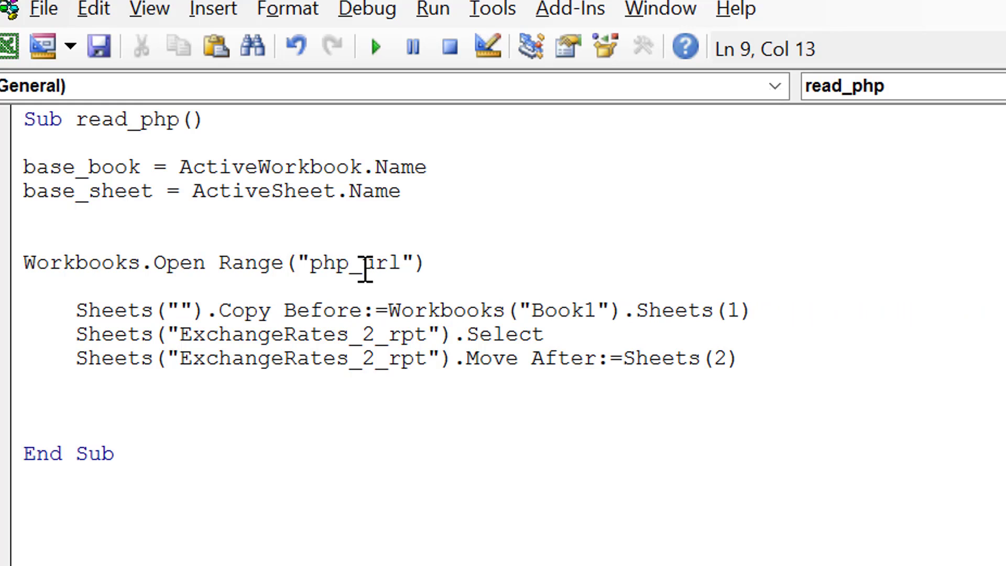
pyautogui.press('BackSpace')
pyautogui.press('Delete')
pyautogui.write('1')
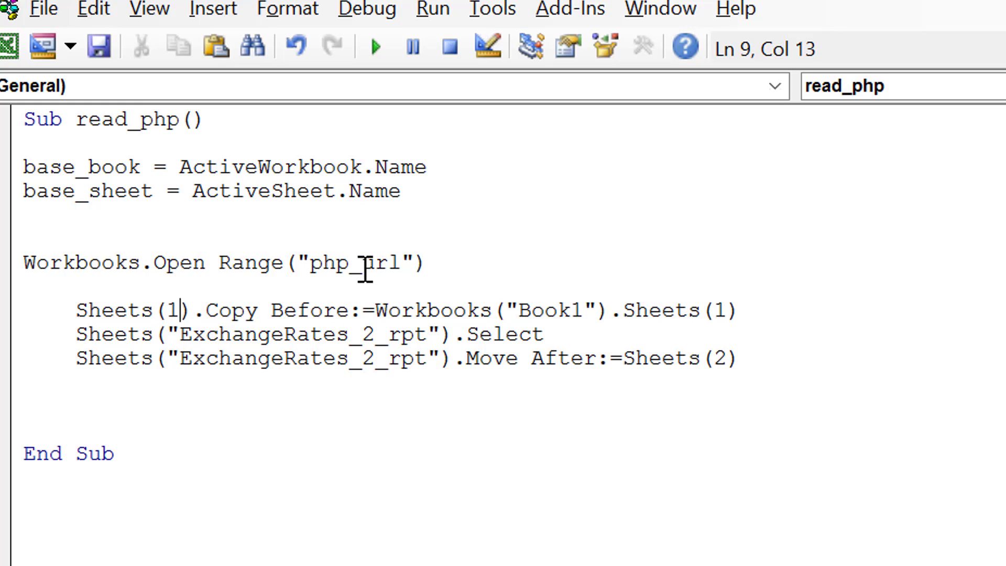
# Step: Change the Copy method to Move in the Sheets(1) line
pyautogui.press('Right')
pyautogui.press('Right')
pyautogui.press('Right')
pyautogui.press('Right')
pyautogui.press('Right')
pyautogui.press('Right')
pyautogui.press('BackSpace')
pyautogui.press('BackSpace')
pyautogui.press('BackSpace')
pyautogui.press('BackSpace')
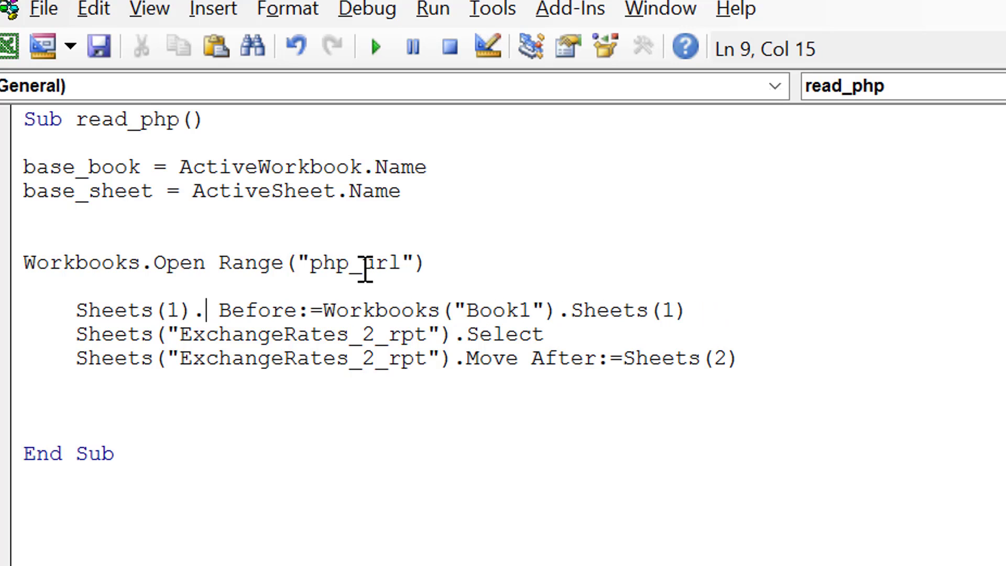
pyautogui.write('move')
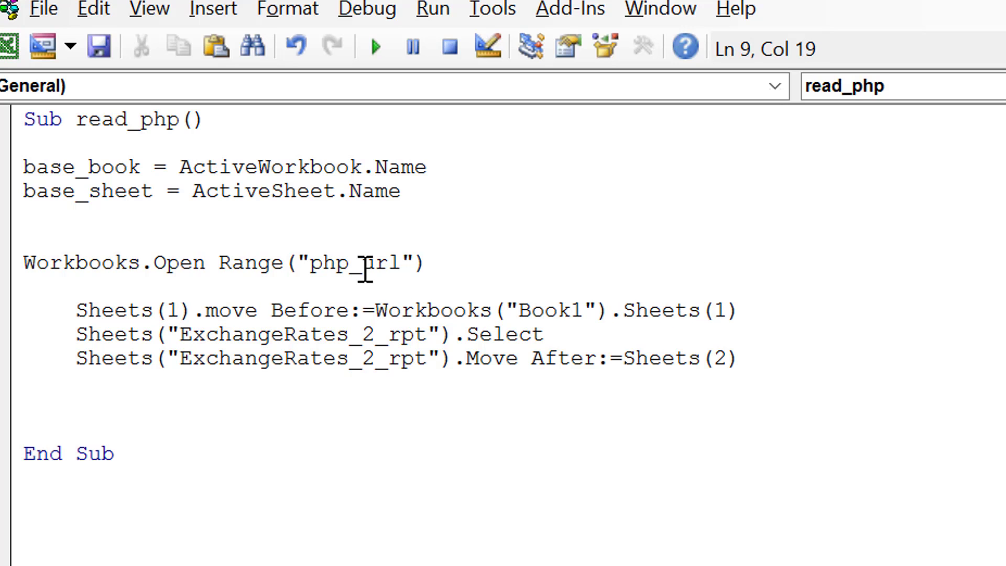
# Step: Change the Before argument to after in the Sheets(1).Move line
pyautogui.press('Right')
pyautogui.press('Right')
pyautogui.press('Left')
pyautogui.write('aver')
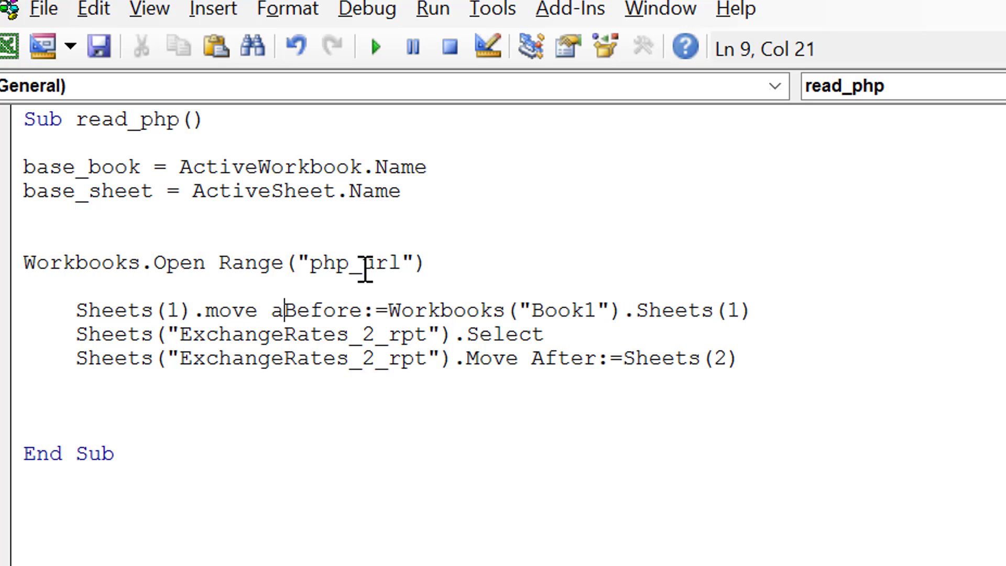
pyautogui.press('BackSpace')
pyautogui.press('BackSpace')
pyautogui.press('BackSpace')
pyautogui.write('fter')
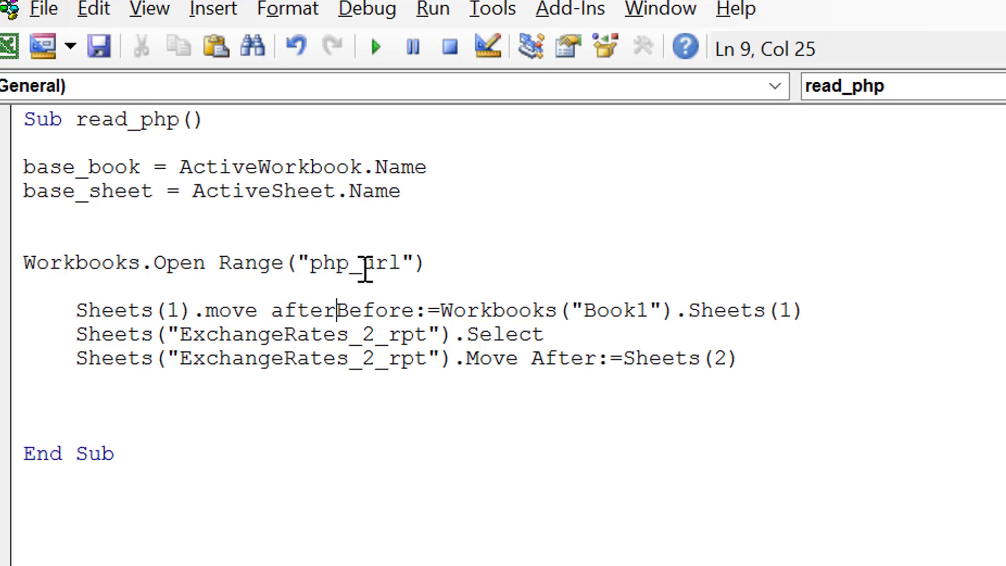
pyautogui.press('Delete')
pyautogui.press('Delete')
pyautogui.press('Delete')
pyautogui.press('Delete')
pyautogui.press('Delete')
pyautogui.press('Delete')
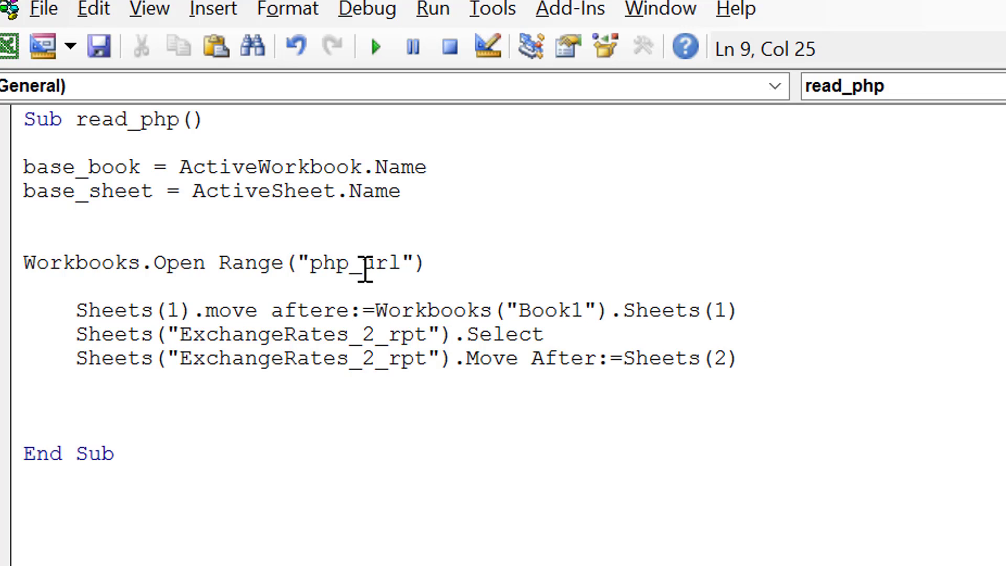
pyautogui.press('Up')
# Step: Delete the remaining Sheets("ExchangeRates_2_rpt") Select and Move lines from read_php
pyautogui.press('Down')
pyautogui.press('Down')
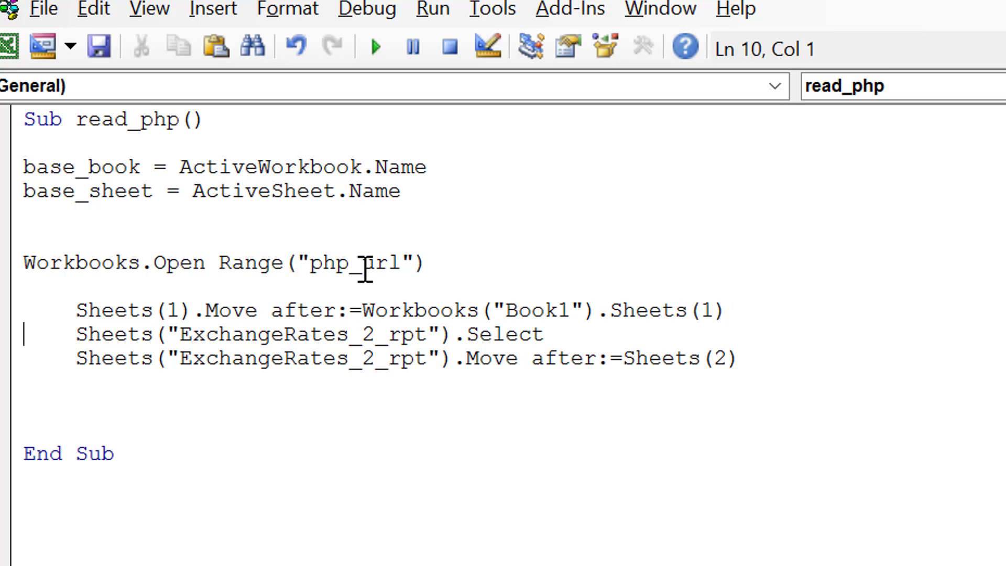
pyautogui.hotkey('shift', 'Down')
pyautogui.hotkey('shift', 'Down')
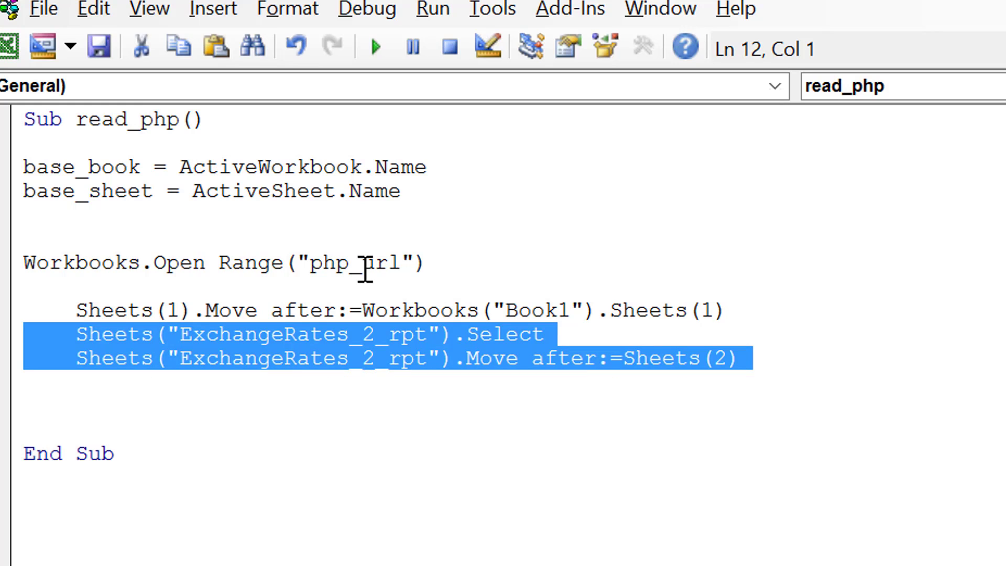
pyautogui.press('Delete')
# Step: Replace the quoted workbook name "Book1" with the variable base_book in the Sheets(1).Move line
pyautogui.press('Left')
pyautogui.press('Left')
pyautogui.press('Left')
pyautogui.press('Left')
pyautogui.press('Left')
pyautogui.press('Left')
pyautogui.press('Left')
pyautogui.press('Left')
pyautogui.press('Left')
pyautogui.press('Left')
pyautogui.press('Left')
pyautogui.press('Left')
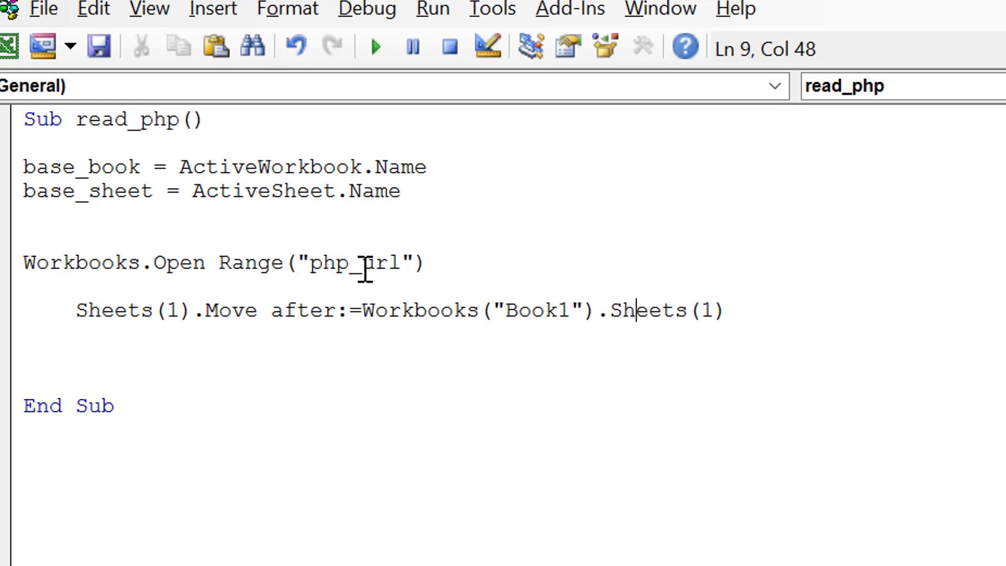
pyautogui.press('BackSpace')
pyautogui.press('BackSpace')
pyautogui.press('BackSpace')
pyautogui.press('BackSpace')
pyautogui.press('BackSpace')
pyautogui.press('BackSpace')
pyautogui.press('BackSpace')
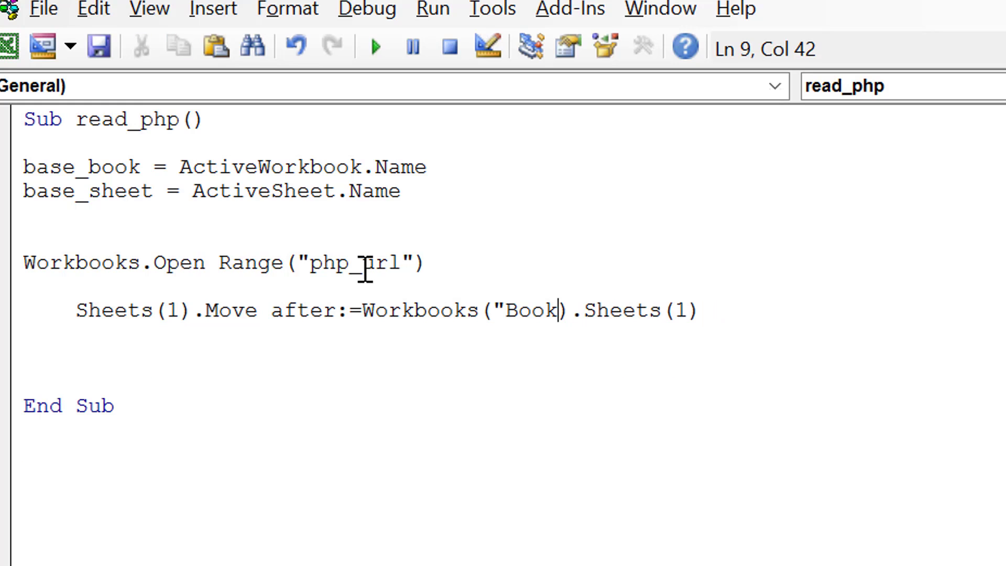
pyautogui.write('base_book')
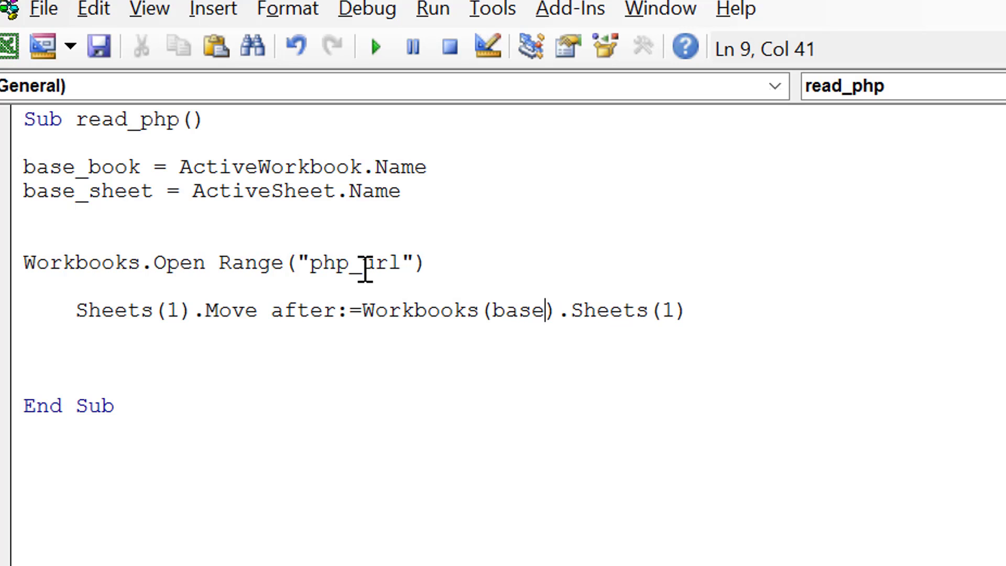
# Step: Add the line num_sheets = Sheets.Count above the Workbooks.Open line in read_php
pyautogui.press('Up')
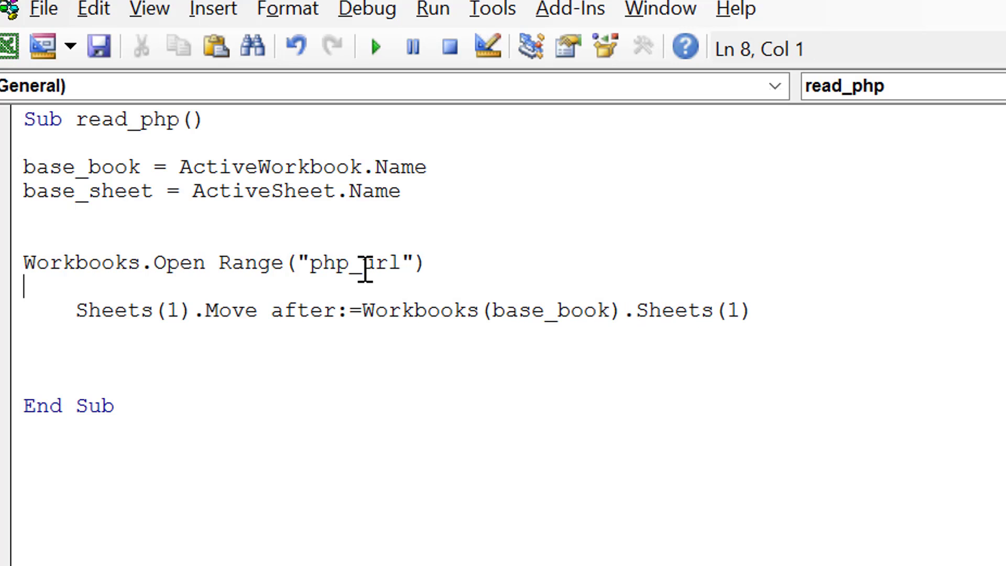
pyautogui.press('Return')
pyautogui.press('Return')
pyautogui.press('Up')
pyautogui.press('Up')
pyautogui.press('Up')
pyautogui.press('Up')
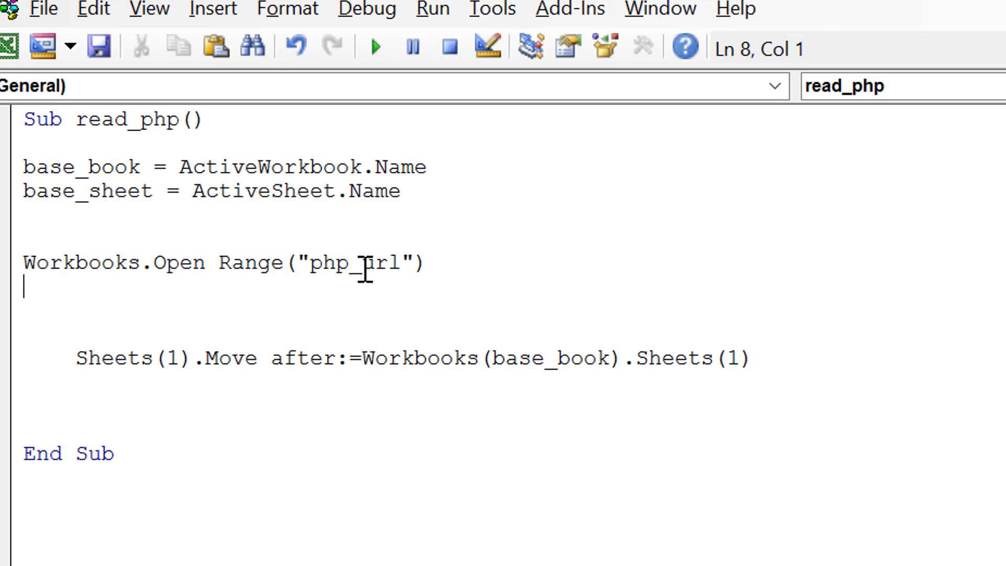
pyautogui.press('Up')
pyautogui.press('Return')
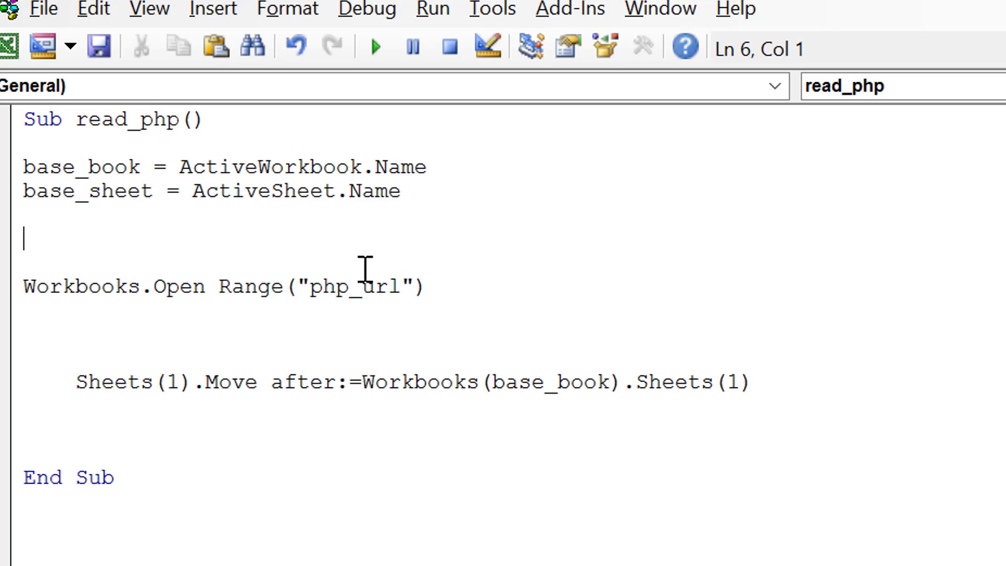
pyautogui.write('num_')
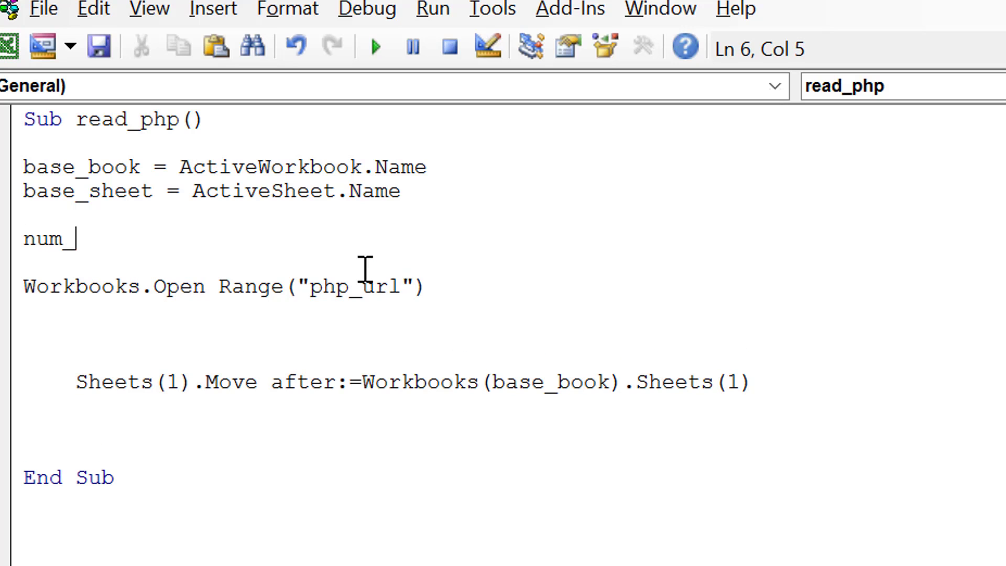
pyautogui.write('hseet')
pyautogui.press('BackSpace')
pyautogui.press('BackSpace')
pyautogui.press('BackSpace')
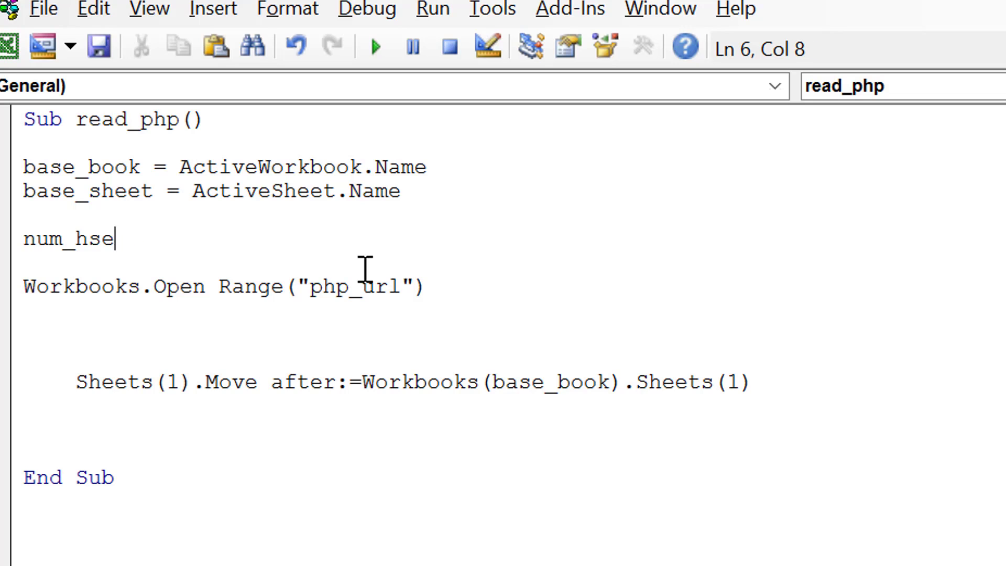
pyautogui.press('BackSpace')
pyautogui.press('BackSpace')
pyautogui.write('shee')
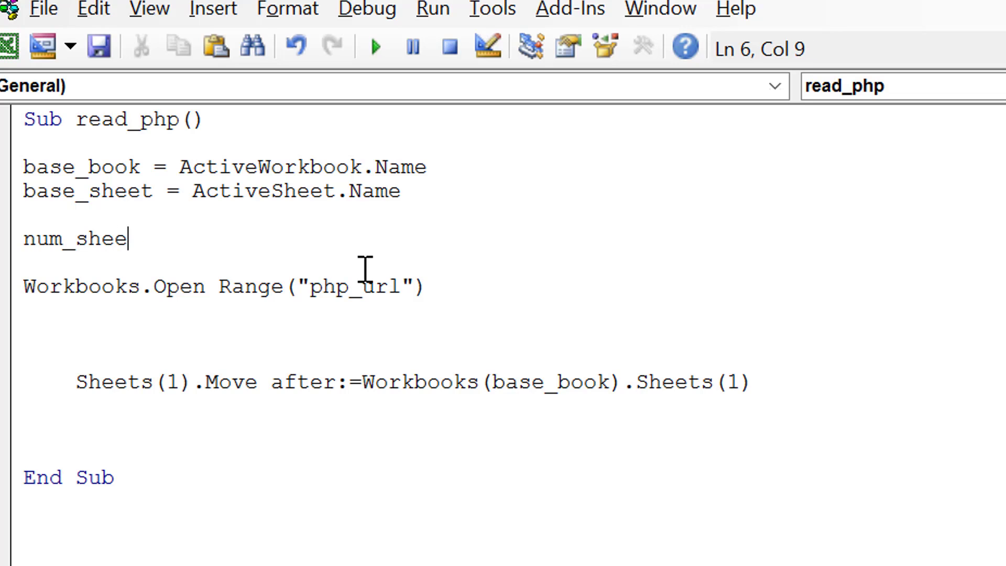
pyautogui.write('ts =')
pyautogui.press('BackSpace')
pyautogui.write('= shoee')
pyautogui.press('BackSpace')
pyautogui.press('BackSpace')
pyautogui.press('BackSpace')
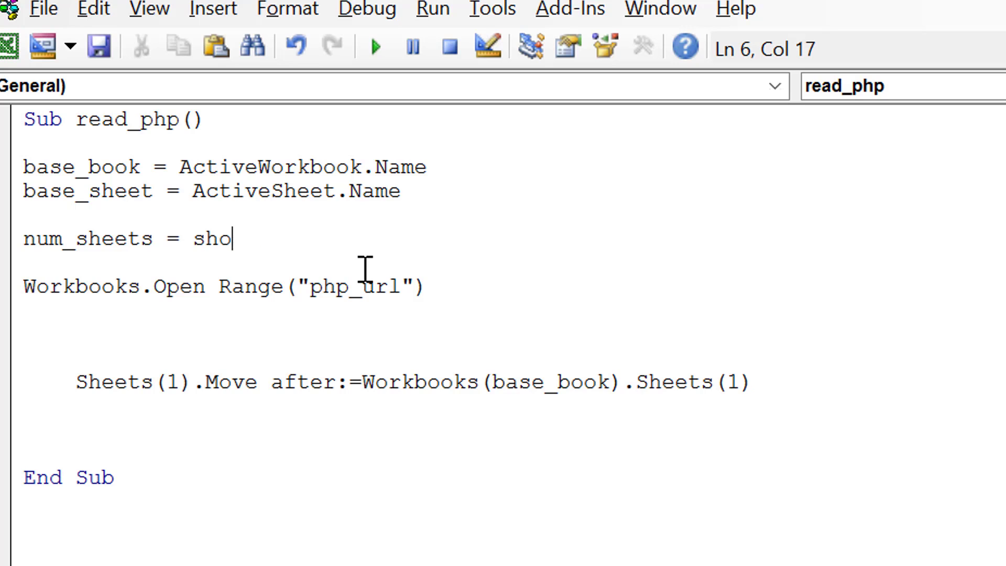
pyautogui.write('eets.coun')
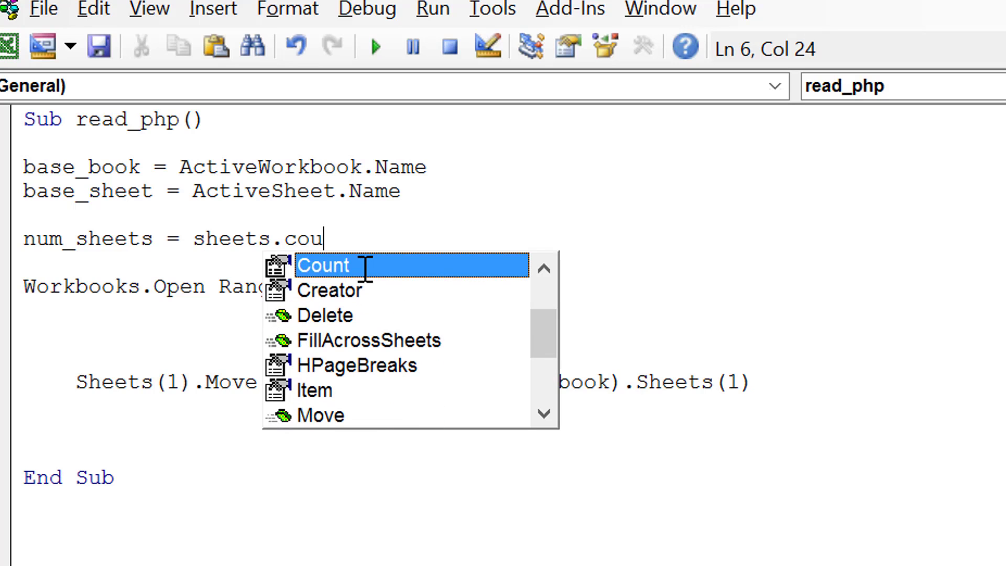
pyautogui.press('Tab')
# Step: Remove the two extra blank lines between the Workbooks.Open and Sheets(1).Move lines
pyautogui.press('Down')
pyautogui.press('Down')
pyautogui.press('Down')
pyautogui.press('Down')
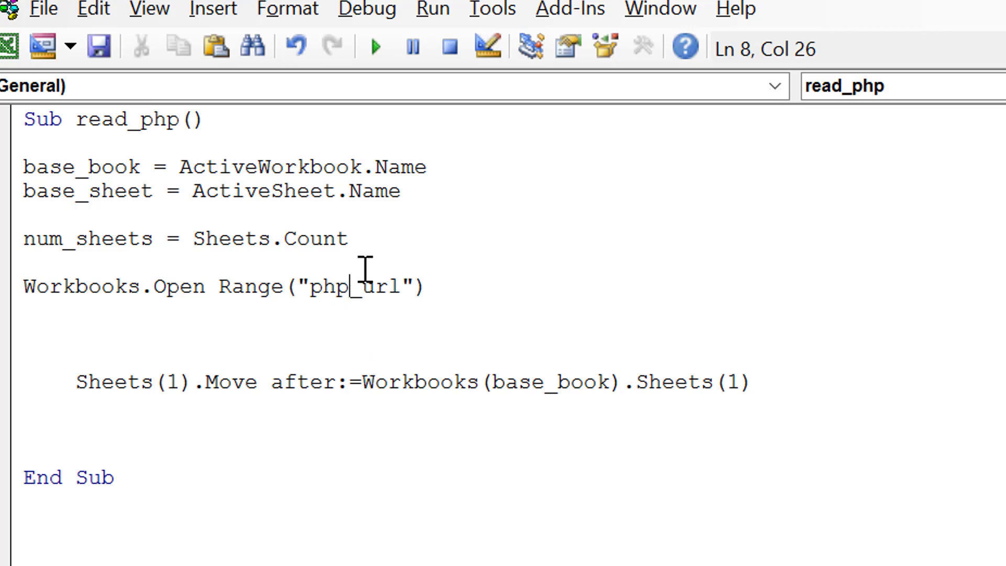
pyautogui.press('Down')
pyautogui.press('BackSpace')
pyautogui.press('BackSpace')
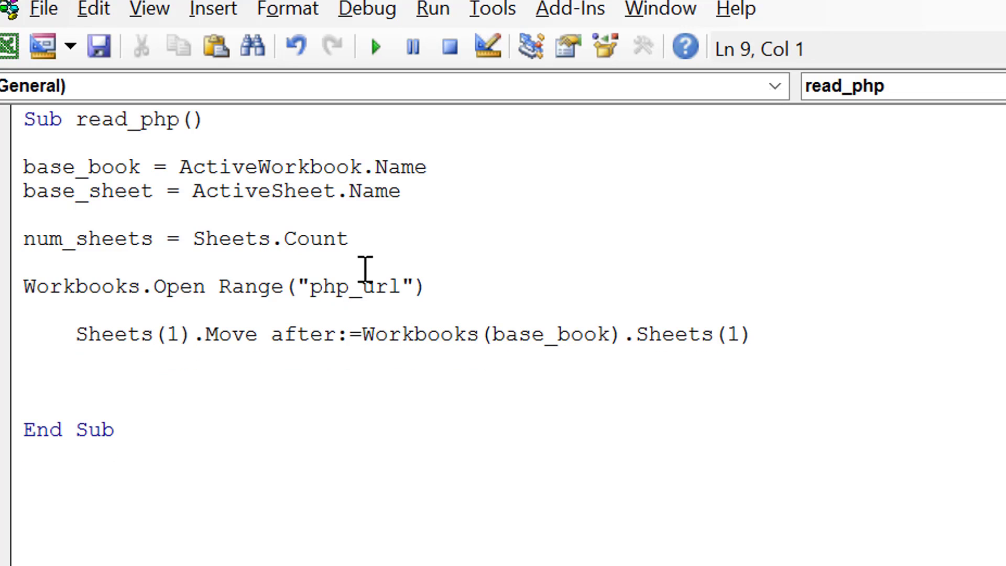
# Step: Replace the destination sheet index 1 with num_sheets at the end of the Sheets(1).Move line
pyautogui.press('Down')
pyautogui.press('Down')
pyautogui.press('Left')
pyautogui.press('Left')
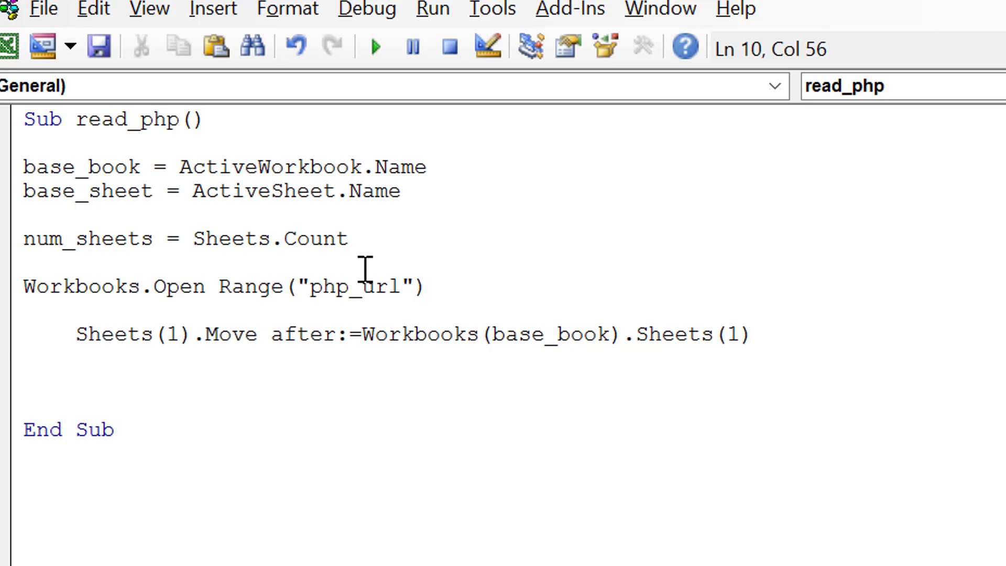
pyautogui.press('BackSpace')
pyautogui.write('nu')
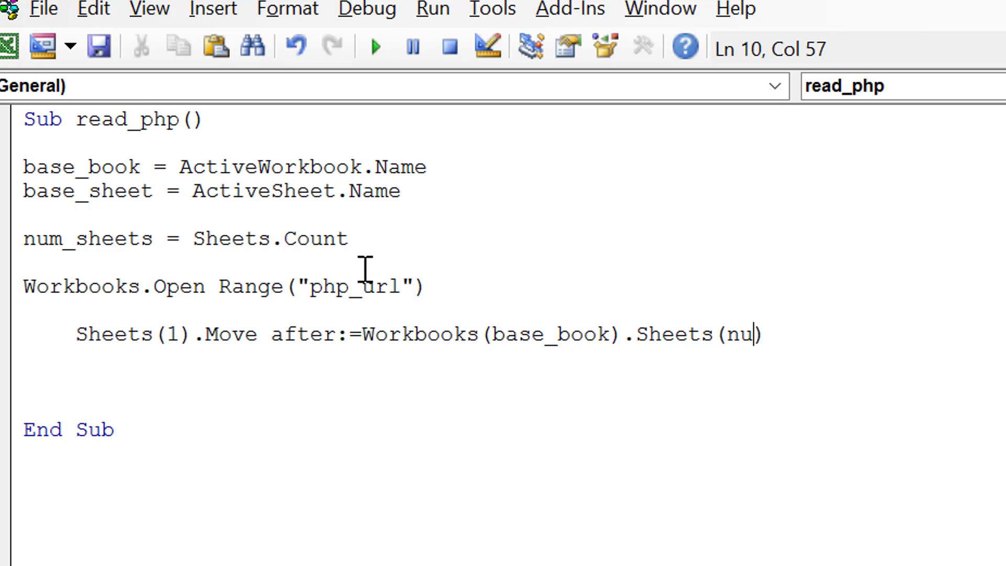
pyautogui.write('m_he')
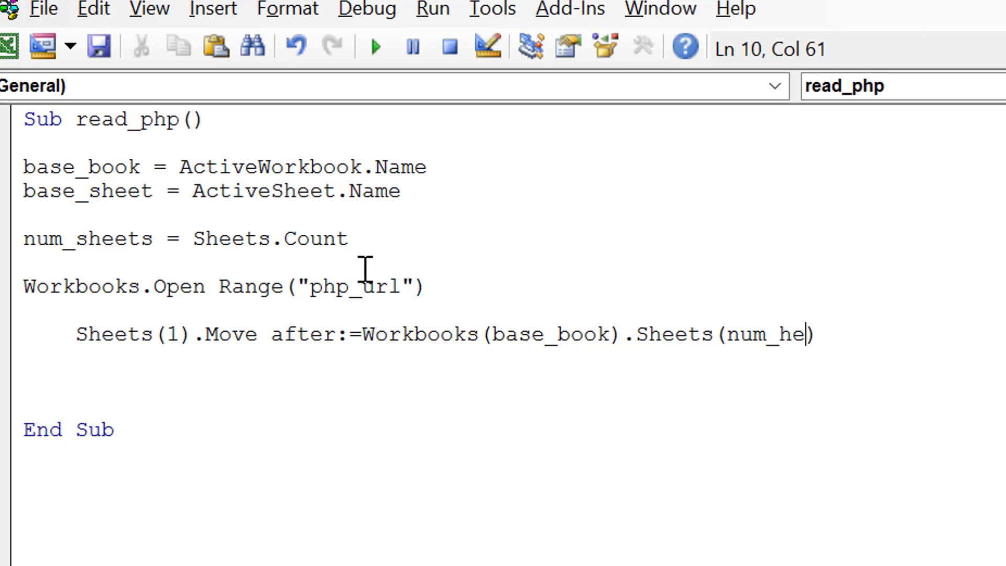
pyautogui.press('BackSpace')
pyautogui.press('BackSpace')
pyautogui.write('sheets')
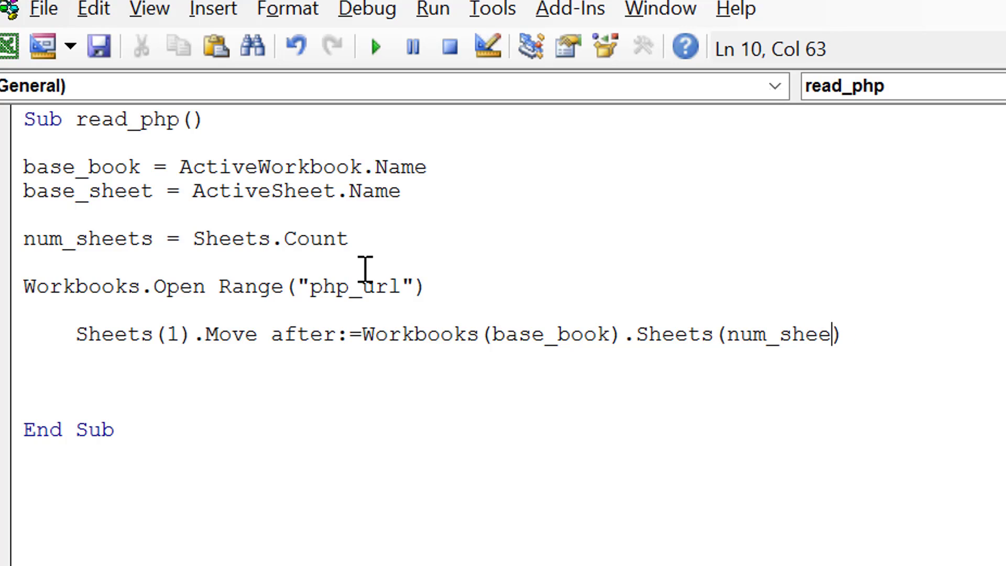
# Step: Remove the leading indentation from the Sheets(1).Move line so it aligns with the other statements
pyautogui.press('Up')
pyautogui.press('Up')
pyautogui.press('Up')
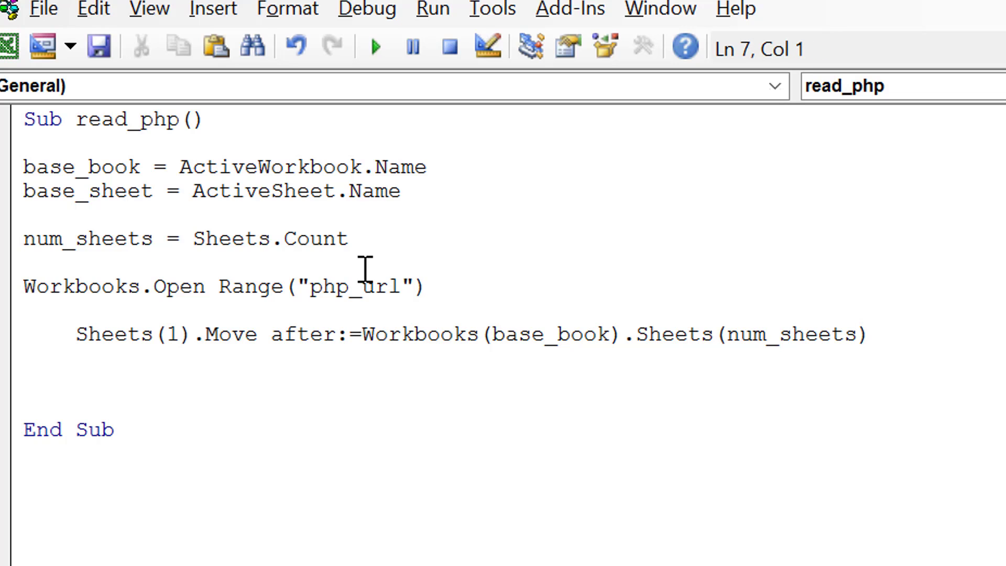
pyautogui.press('Down')
pyautogui.press('Down')
pyautogui.press('Delete')
pyautogui.press('Return')
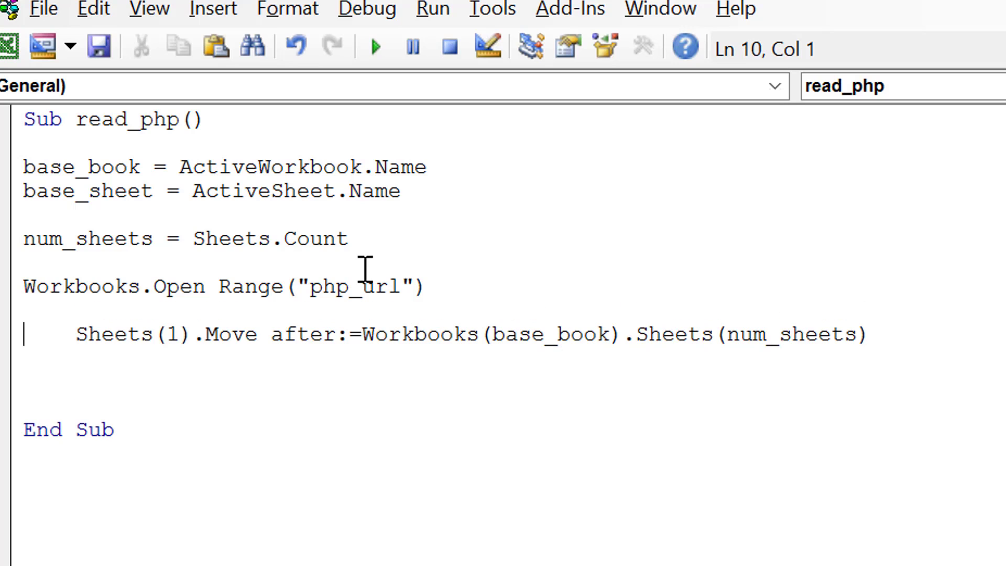
pyautogui.press('Delete')
pyautogui.press('Delete')
pyautogui.press('Delete')
pyautogui.press('Delete')
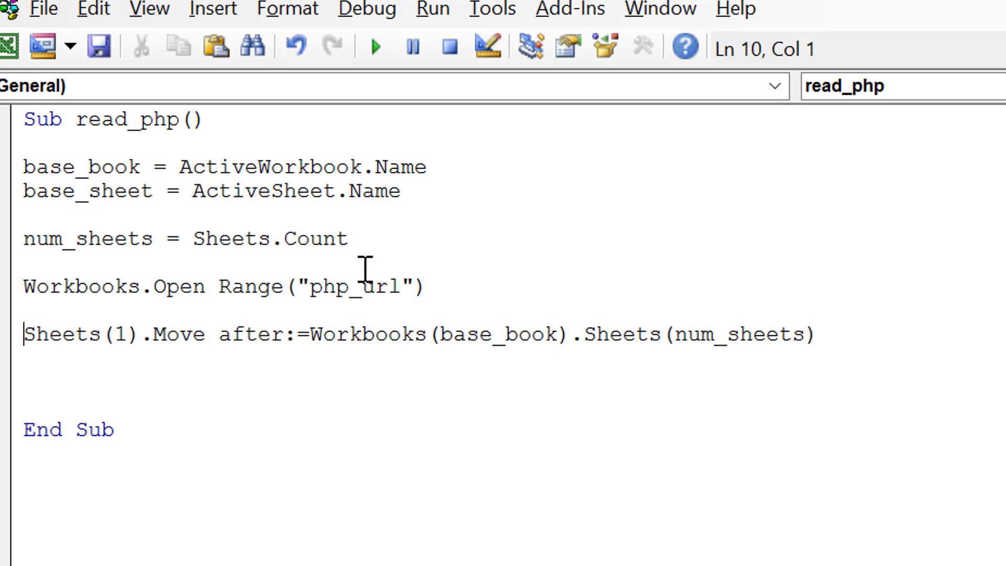
# Step: Add the line Sheets(base_sheet).Select below the Sheets(1).Move line, separated by a blank line
pyautogui.press('Down')
pyautogui.press('Return')
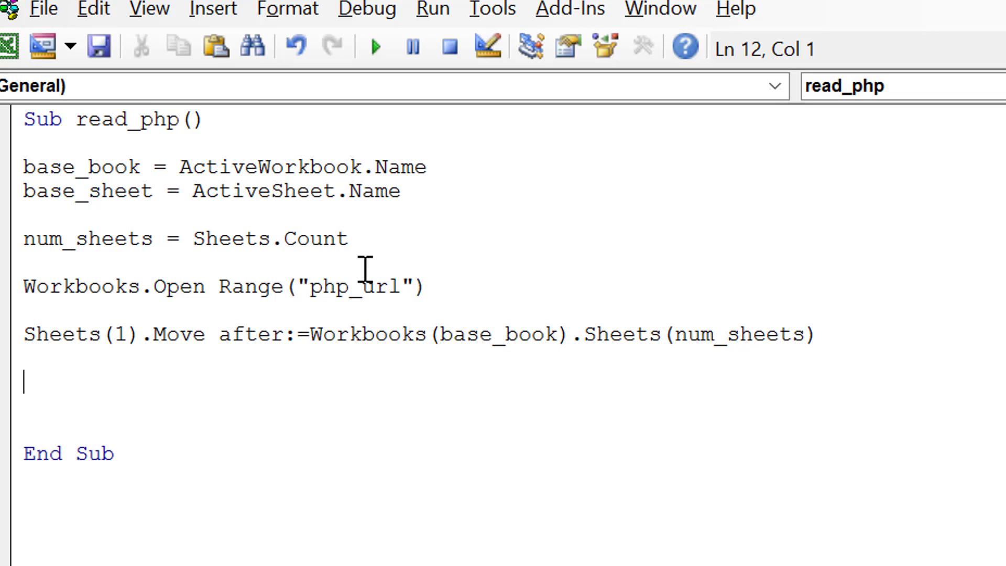
pyautogui.write('sheets(')
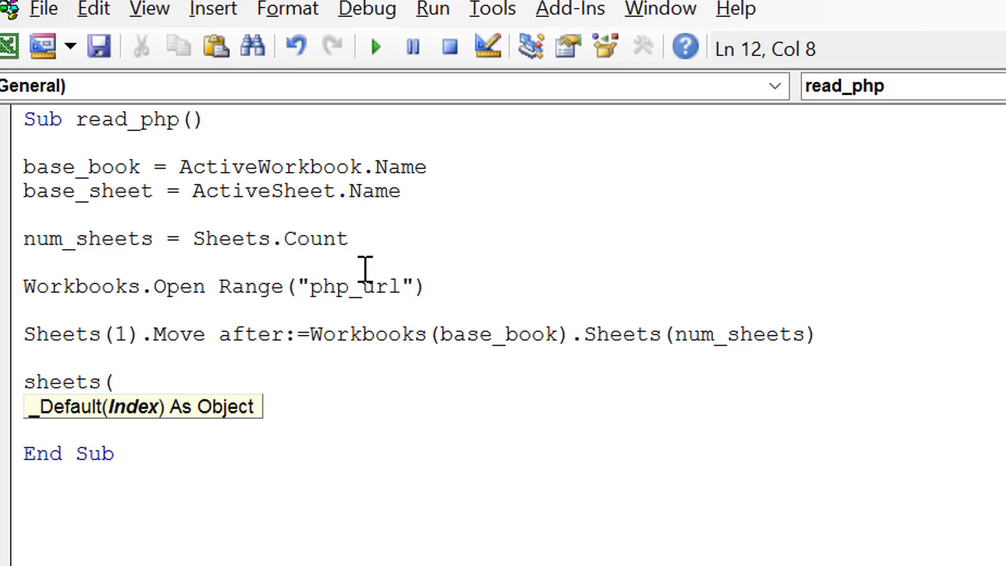
pyautogui.write('base_sh')
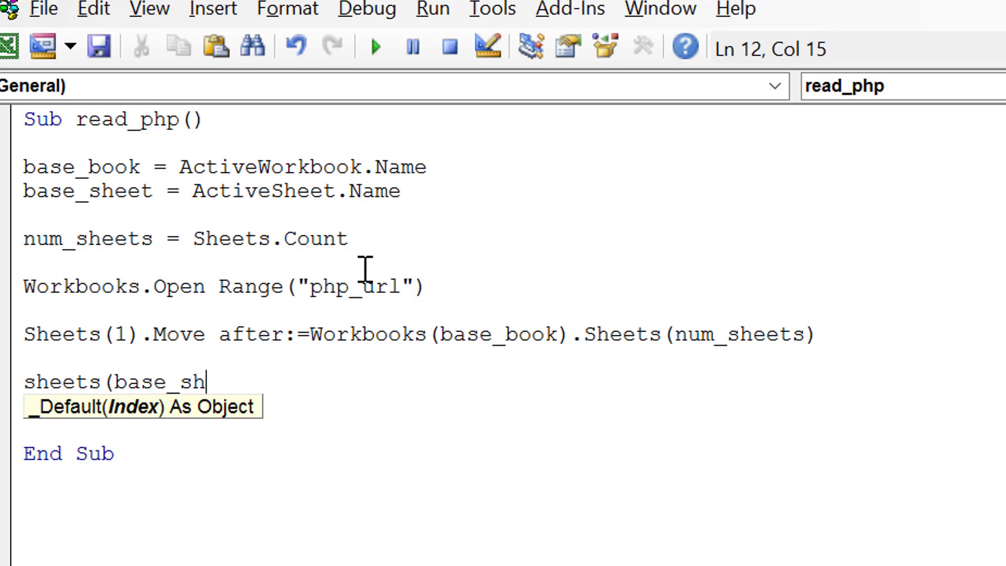
pyautogui.write('eet).s')
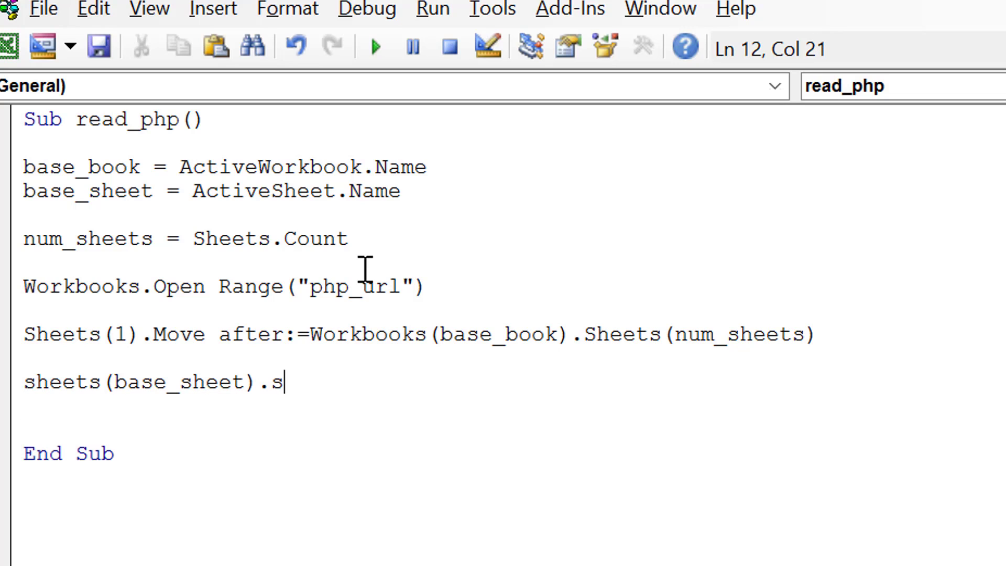
pyautogui.write('elect')
# Step: Insert the line ActiveSheet.Name = Range("sheet_name") directly beneath the Sheets(1).Move line
pyautogui.press('Up')
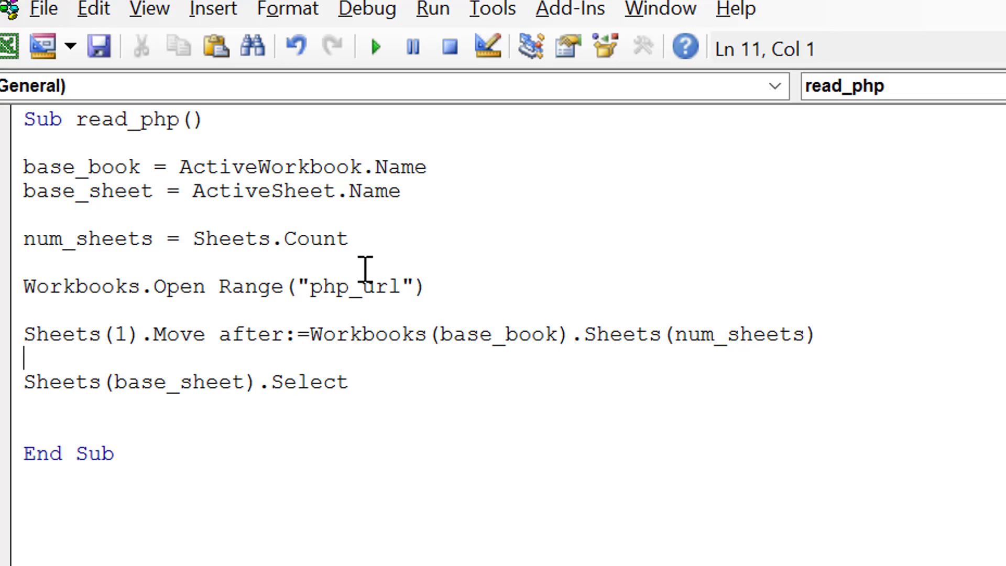
pyautogui.press('Return')
pyautogui.press('Up')
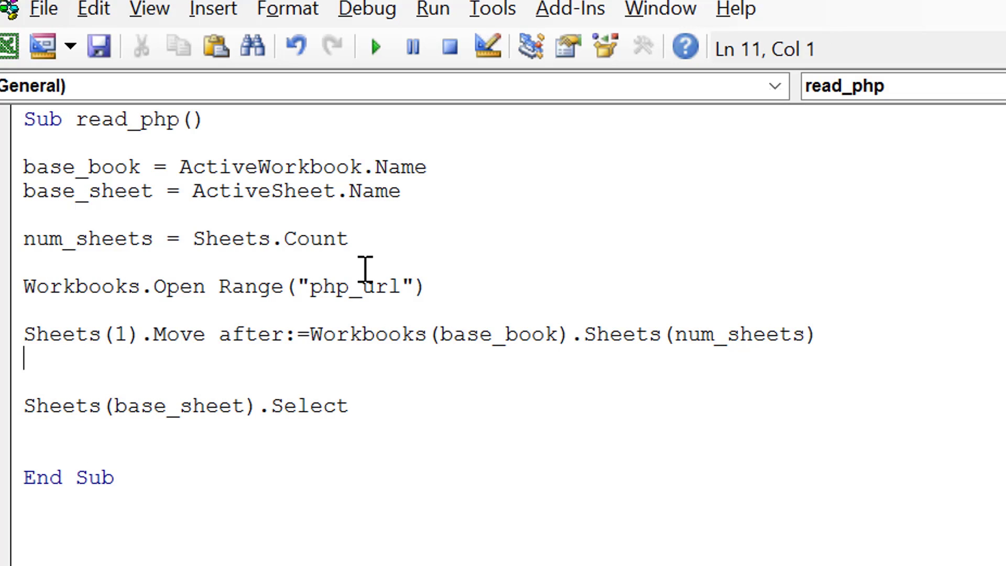
pyautogui.write('activeh')
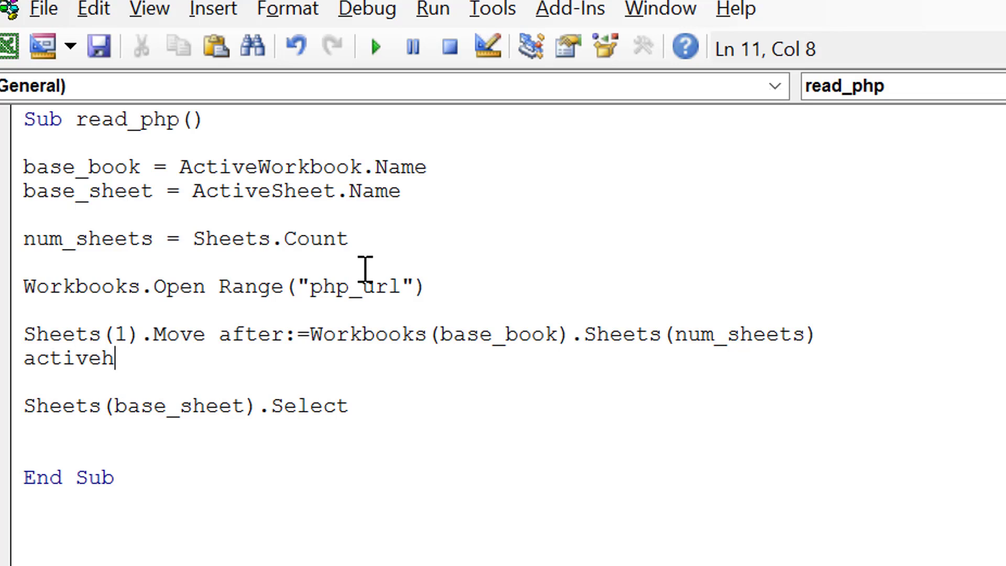
pyautogui.press('BackSpace')
pyautogui.write('sheet.na')
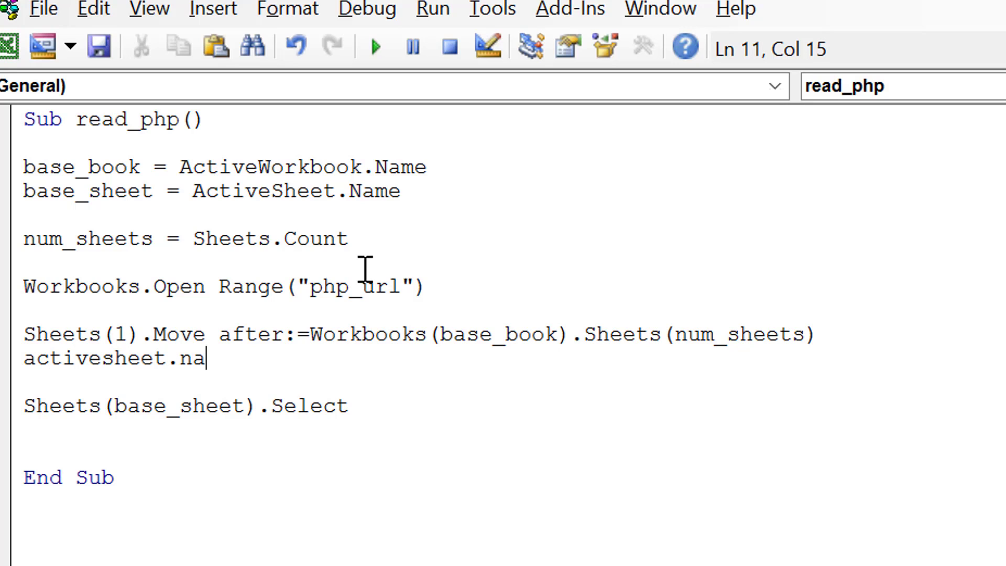
pyautogui.write('me = ')
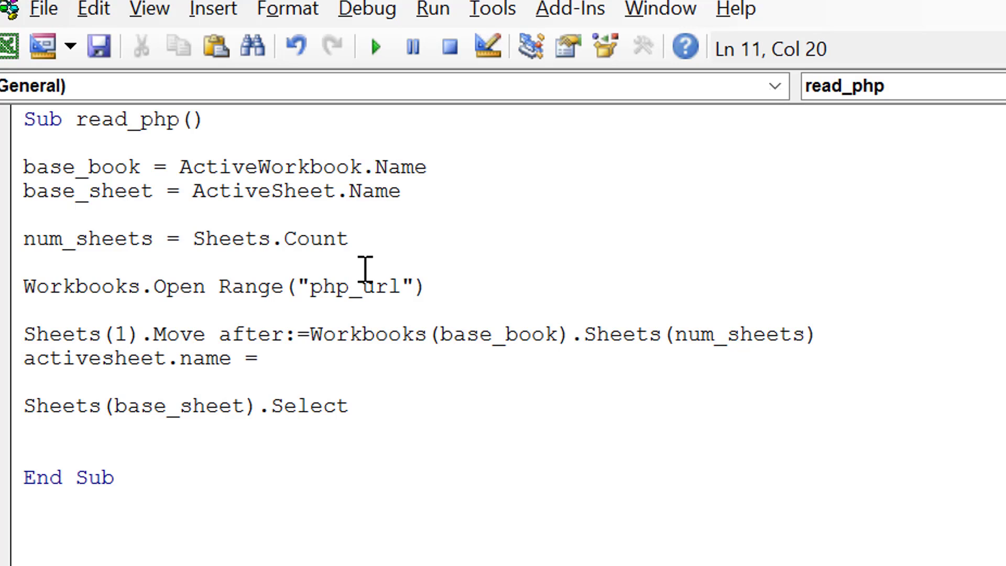
pyautogui.write('range')
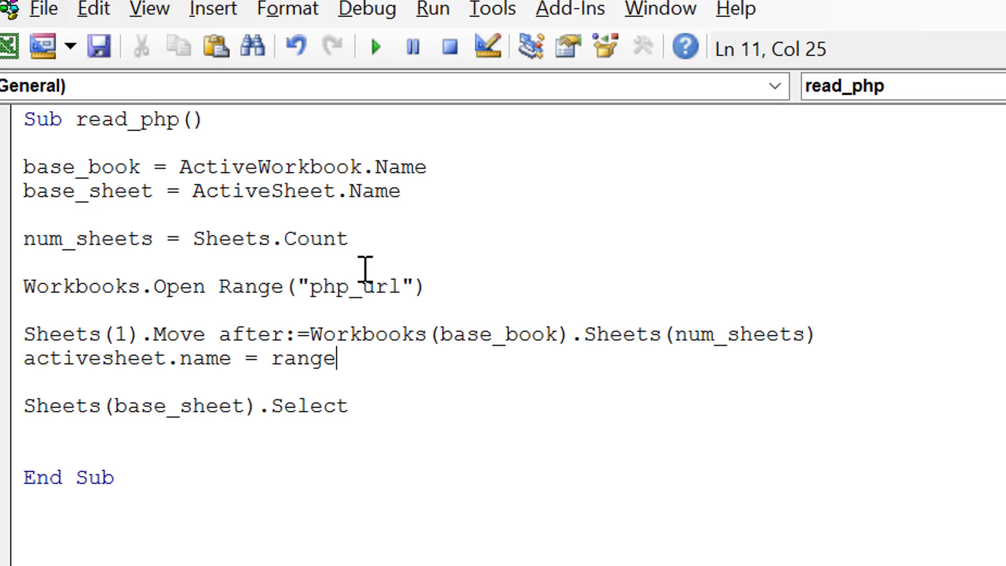
pyautogui.write('("s')
pyautogui.press('BackSpace')
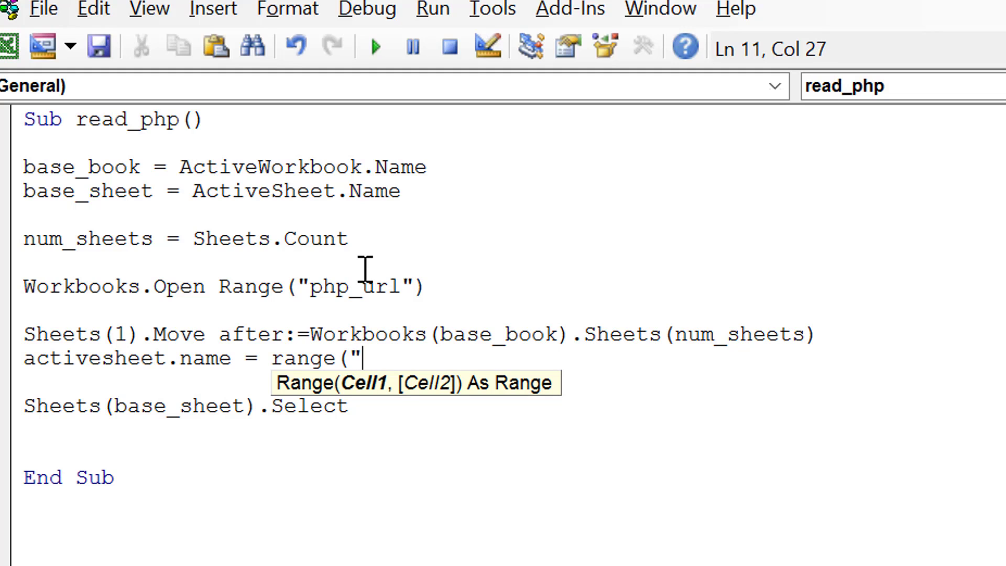
pyautogui.write('sheet_name')
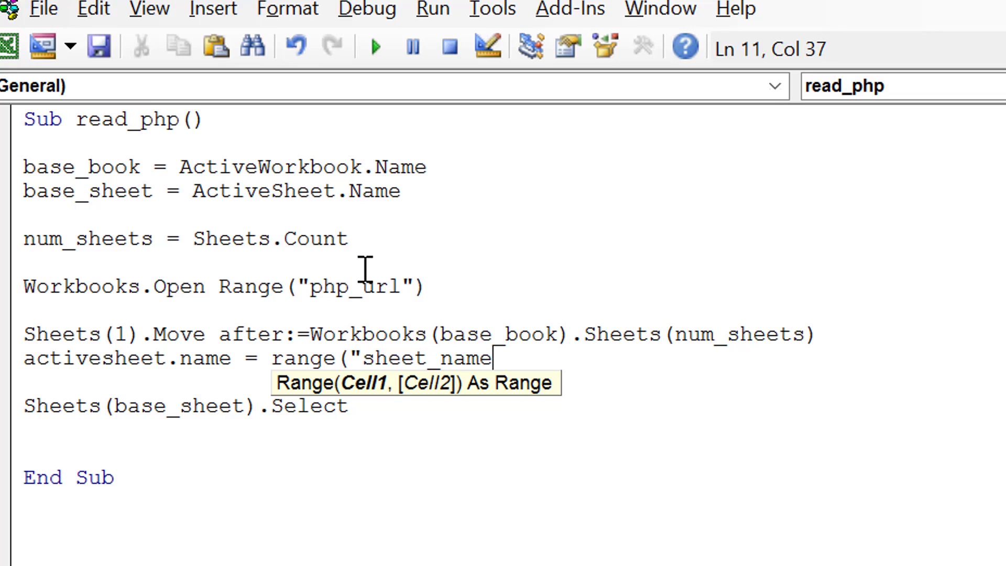
pyautogui.write('")')
pyautogui.press('Down')
pyautogui.press('Down')
pyautogui.press('Down')
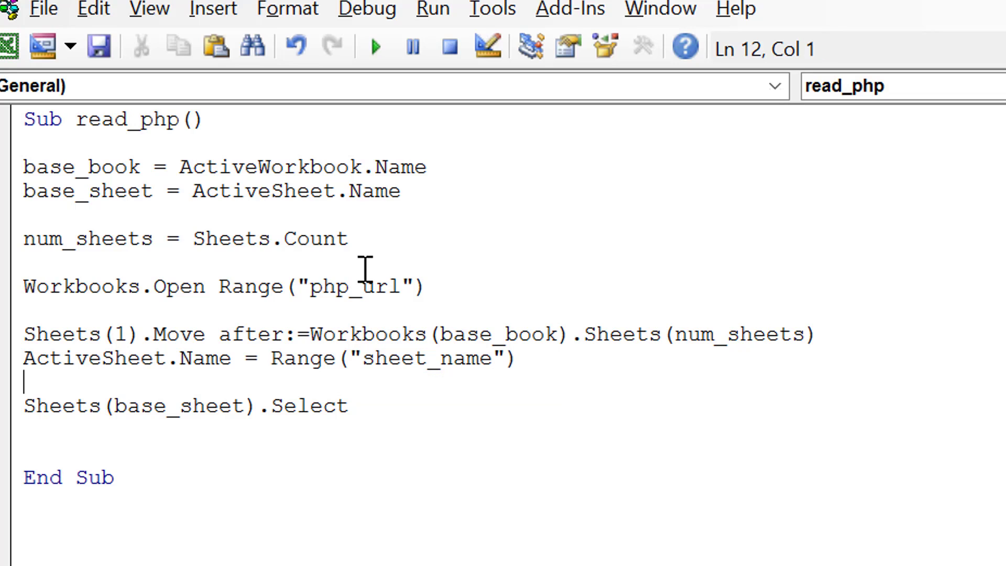
pyautogui.press('Down')
# Step: Close the ExchangeRates_2_rpt.asp workbook without saving and delete the ExchangeRates_2_rpt sheet from the base workbook
pyautogui.hotkey('alt', 'F11')
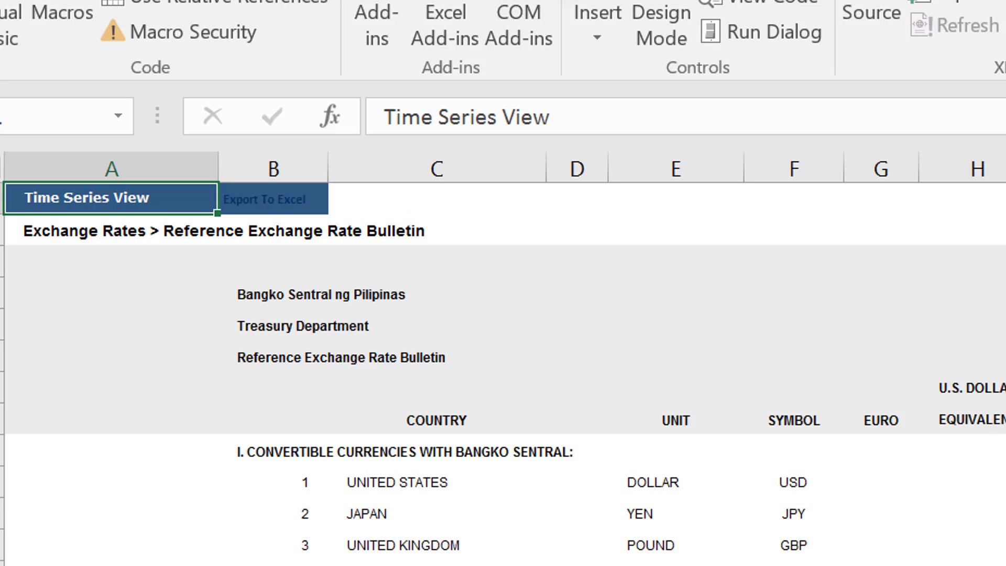
pyautogui.click(809, 528)
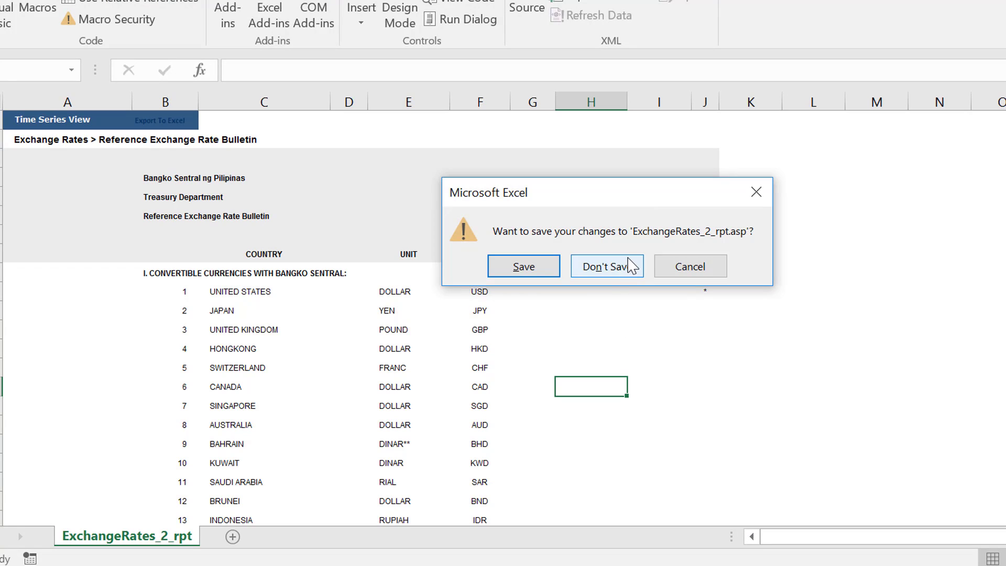
pyautogui.click(630, 266)
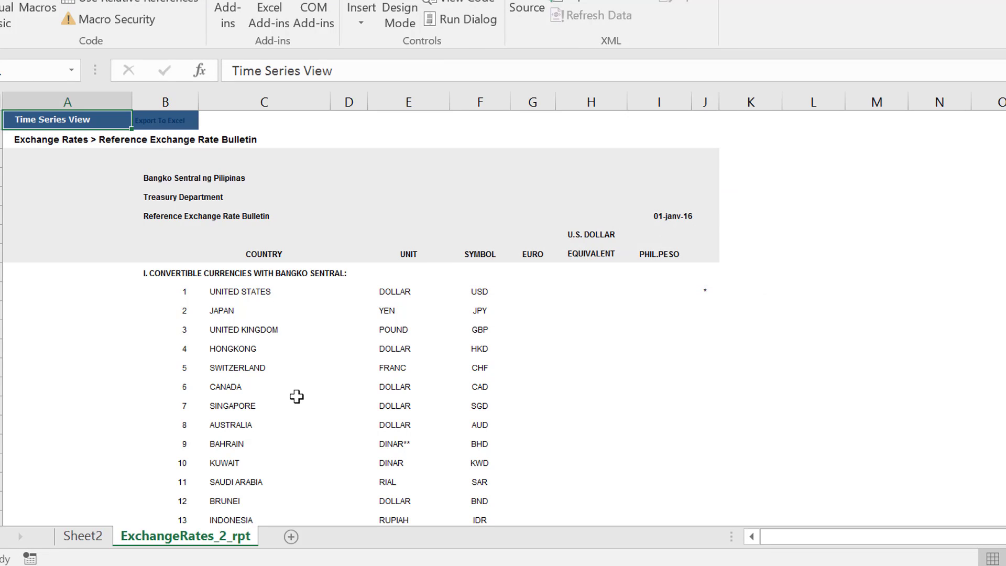
pyautogui.press('Return')
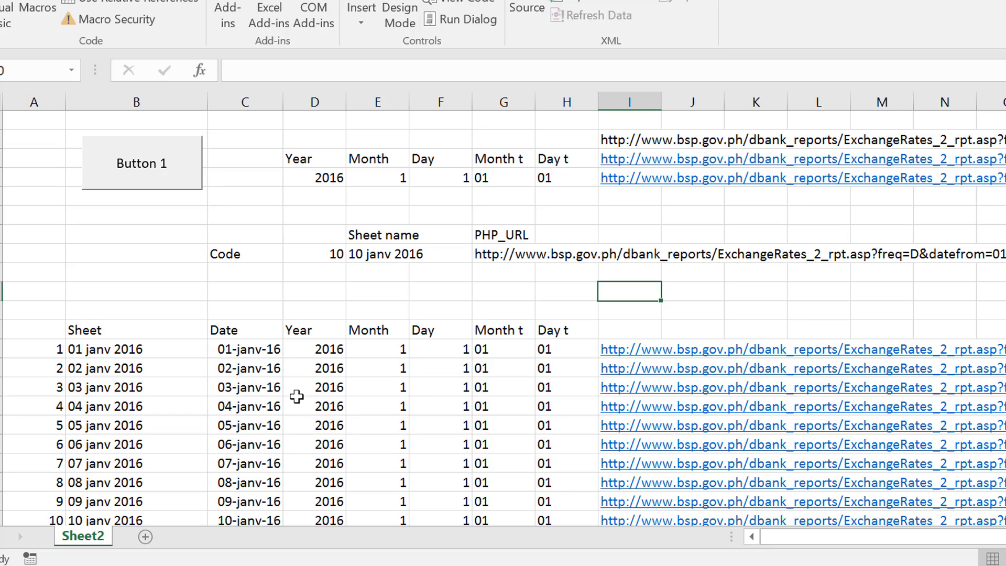
# Step: Name the workbook Read PHP Exchange Rates for saving and decline to save it as a macro-free workbook
pyautogui.hotkey('ctrl', 's')
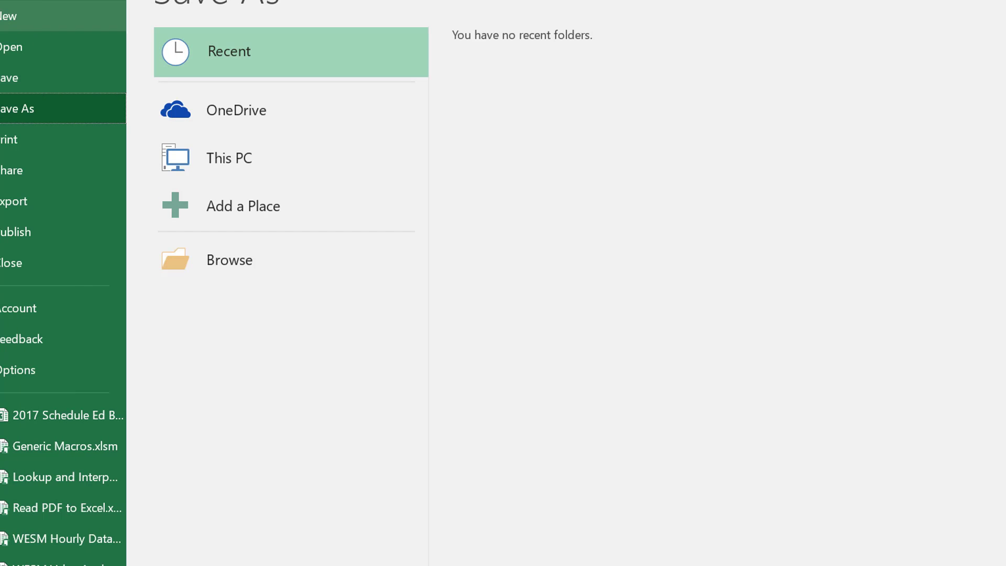
pyautogui.press('Escape')
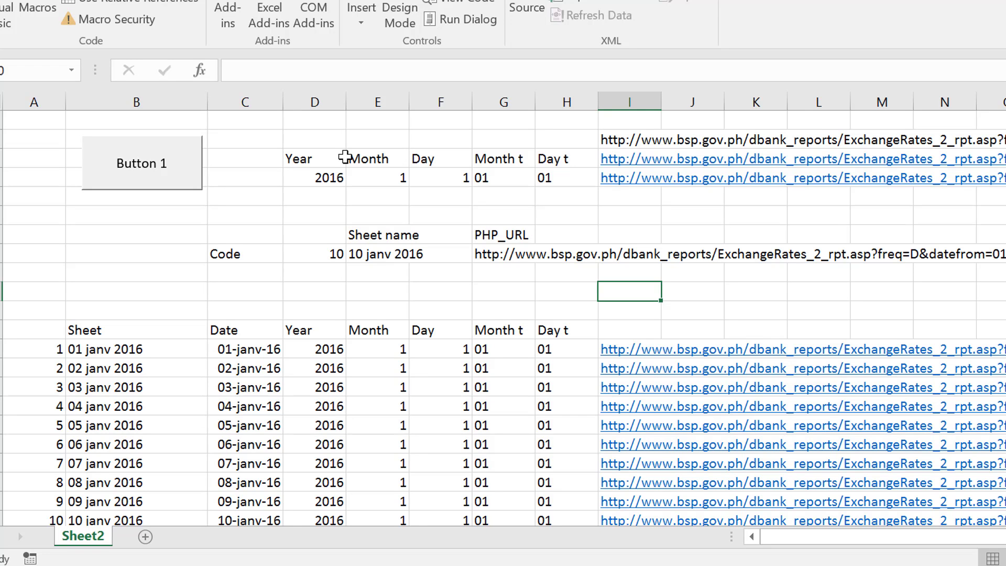
pyautogui.press('F12')
pyautogui.write('Rea')
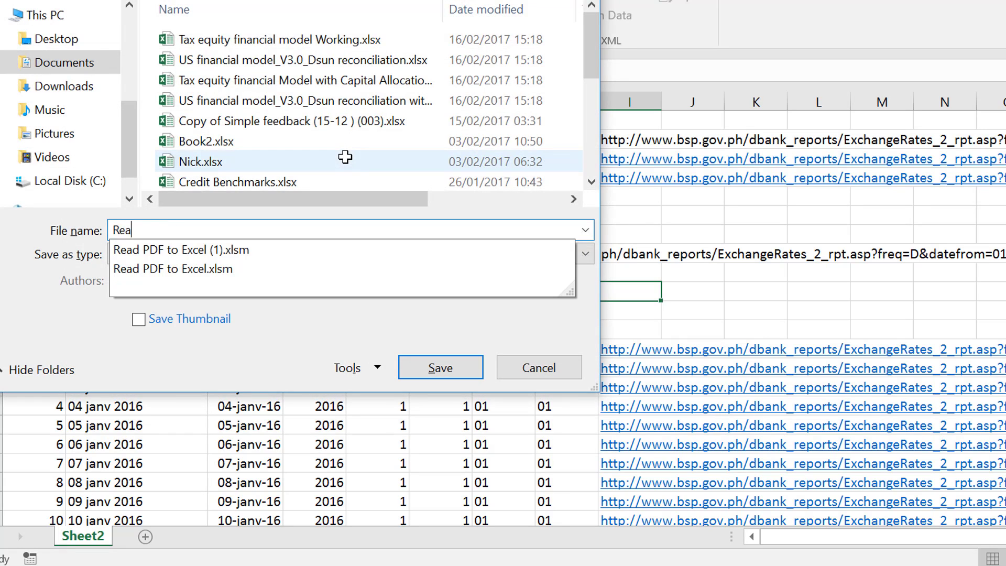
pyautogui.write('d PHP')
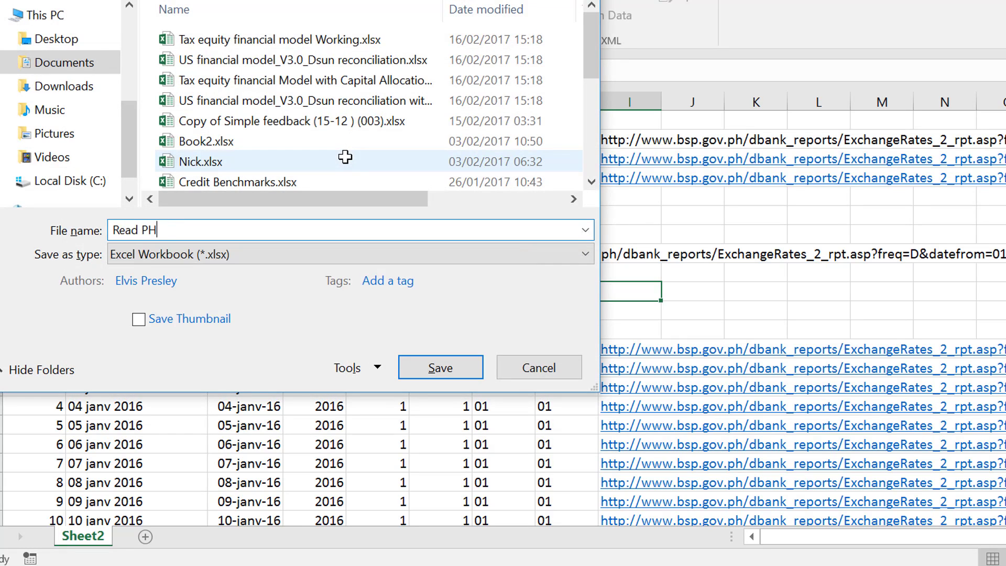
pyautogui.write('change Rates')
pyautogui.press('Return')
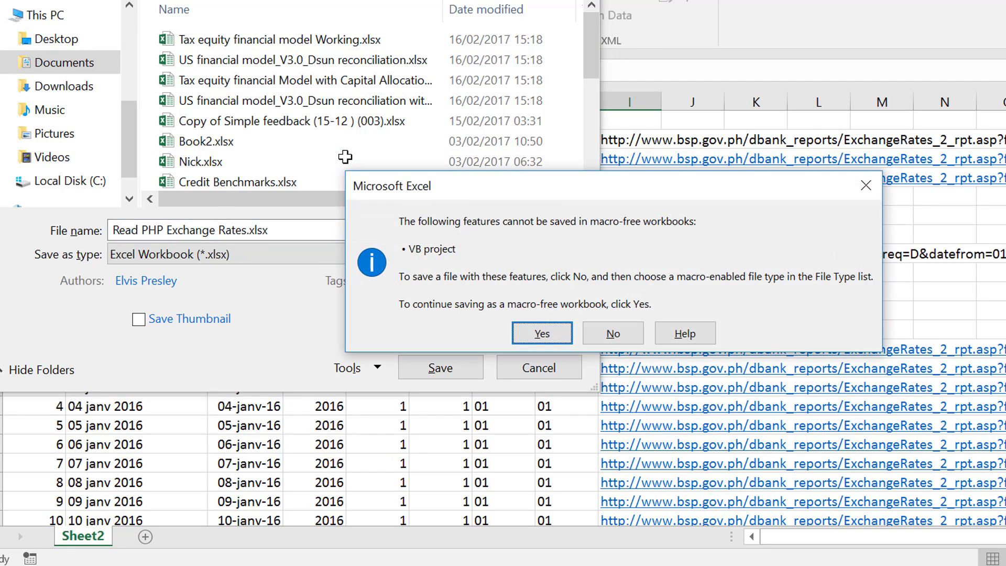
pyautogui.press('Tab')
pyautogui.press('Return')
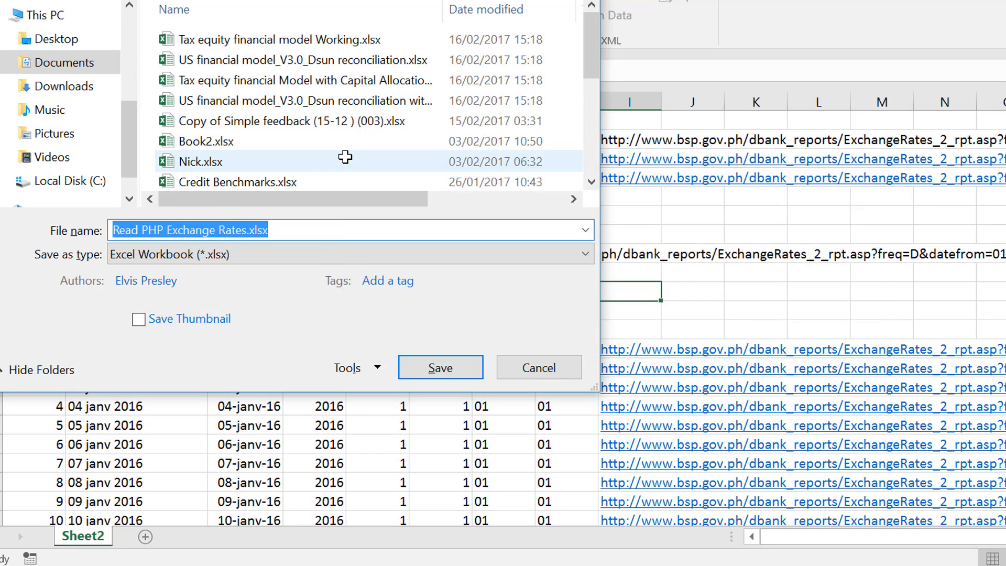
# Step: Set the file type to Excel Macro-Enabled Workbook (*.xlsm) and save the workbook
pyautogui.click(292, 257)
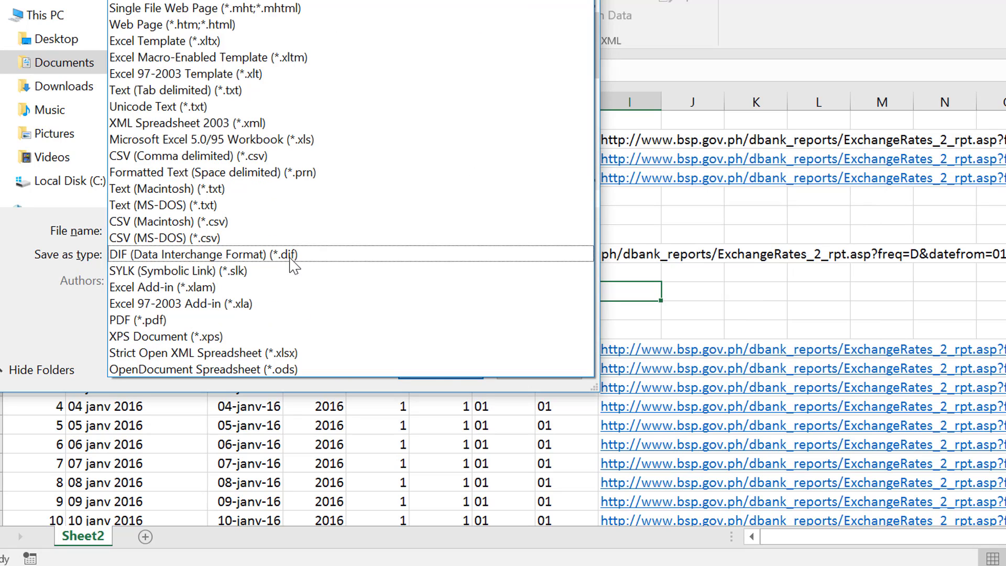
pyautogui.press('Up')
pyautogui.press('Up')
pyautogui.press('Up')
pyautogui.press('Up')
pyautogui.press('Up')
pyautogui.press('Up')
pyautogui.press('Up')
pyautogui.press('Up')
pyautogui.press('Up')
pyautogui.press('Up')
pyautogui.press('Up')
pyautogui.press('Up')
pyautogui.press('Up')
pyautogui.press('Up')
pyautogui.press('Up')
pyautogui.press('Up')
pyautogui.press('Up')
pyautogui.press('Up')
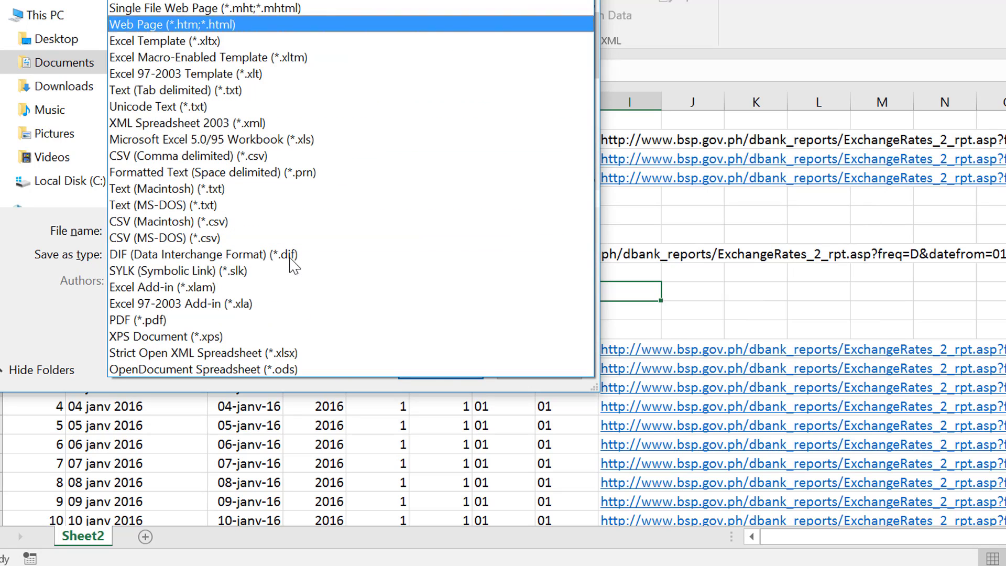
pyautogui.press('Return')
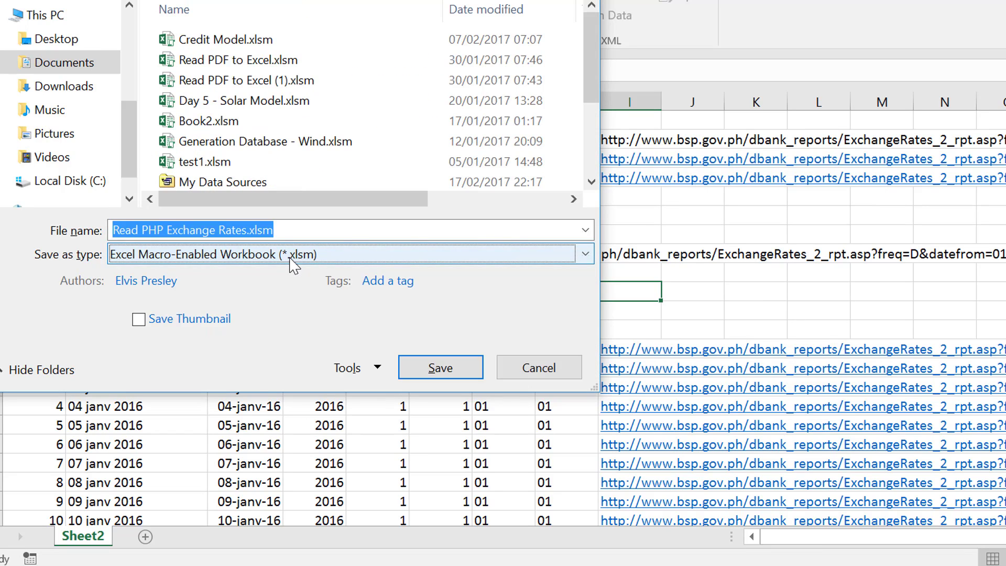
pyautogui.press('Return')
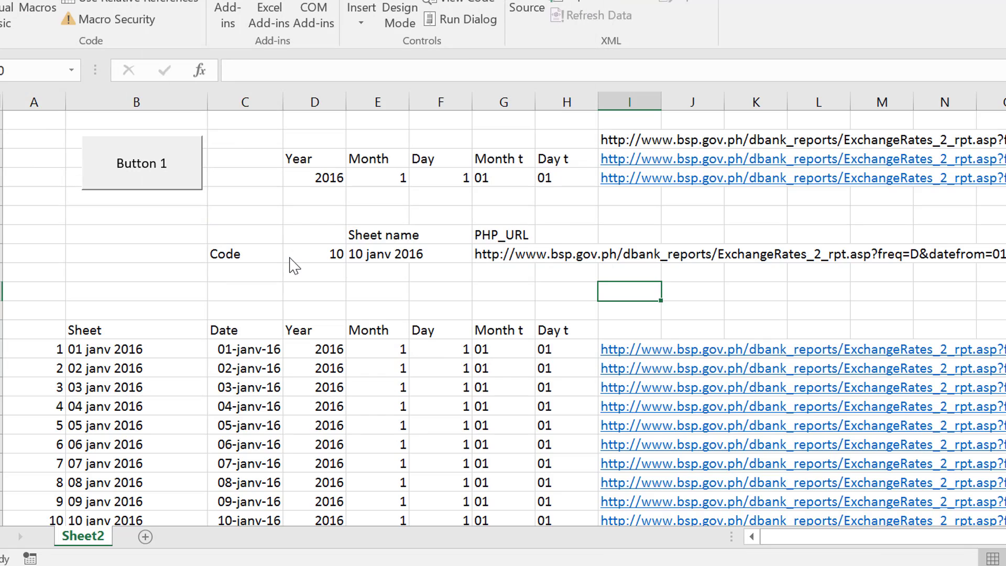
# Step: Run the read_php macro with Button 1 to import the report page for code 10
pyautogui.click(150, 174)
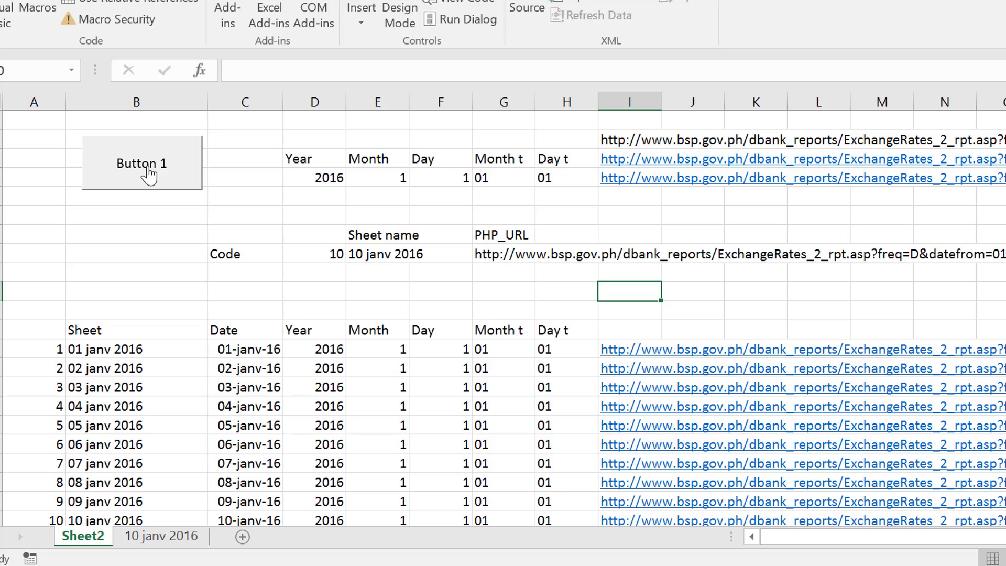
pyautogui.rightClick(148, 167)
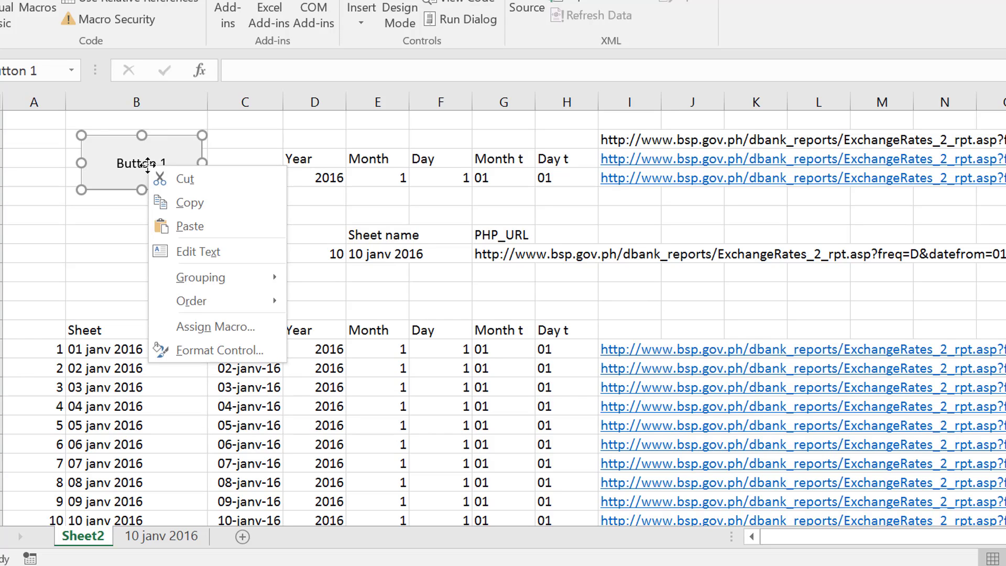
pyautogui.click(326, 247)
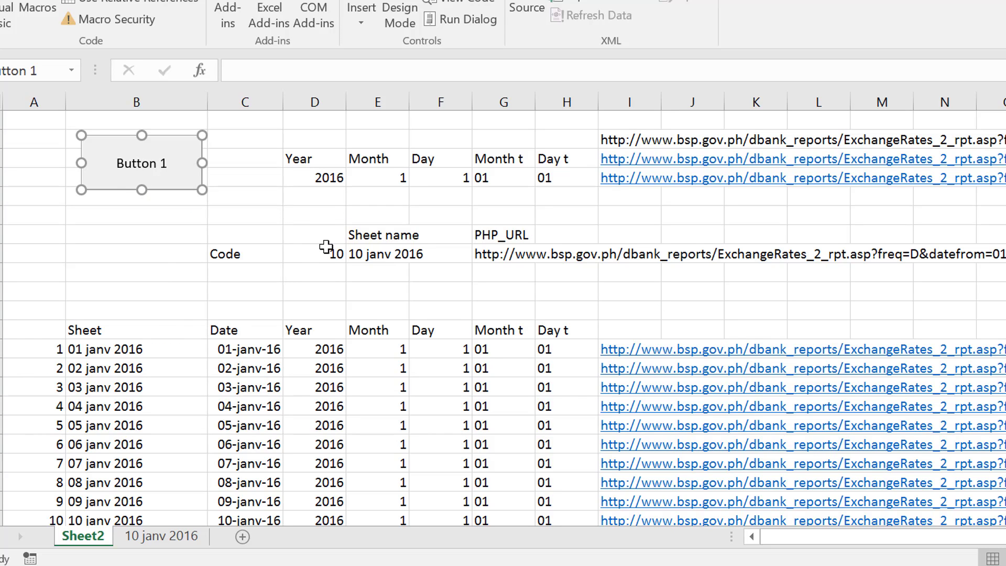
pyautogui.press('Escape')
# Step: Enter the heading Code in D7 and create a range name from it for the code number below
pyautogui.click(308, 241)
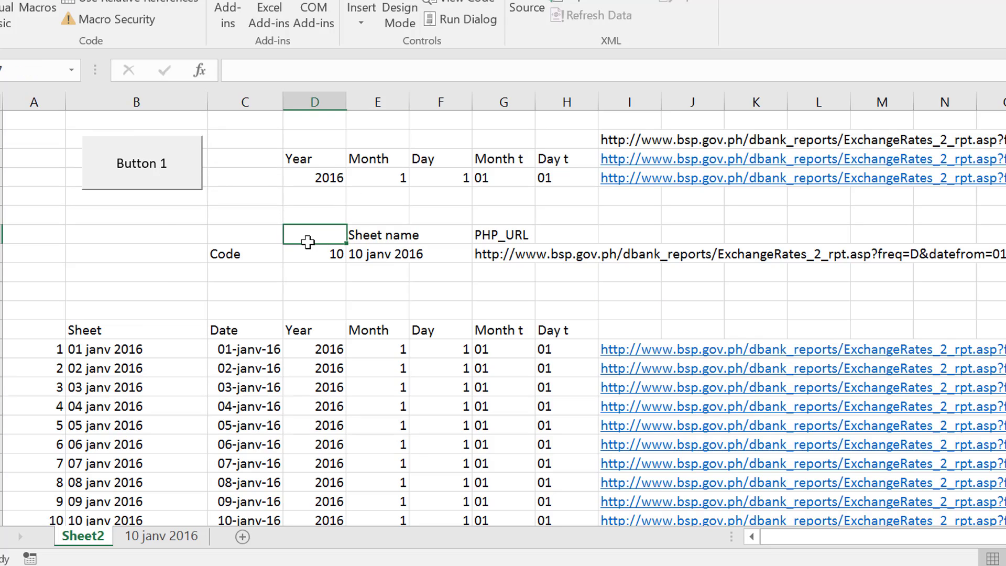
pyautogui.write('Code')
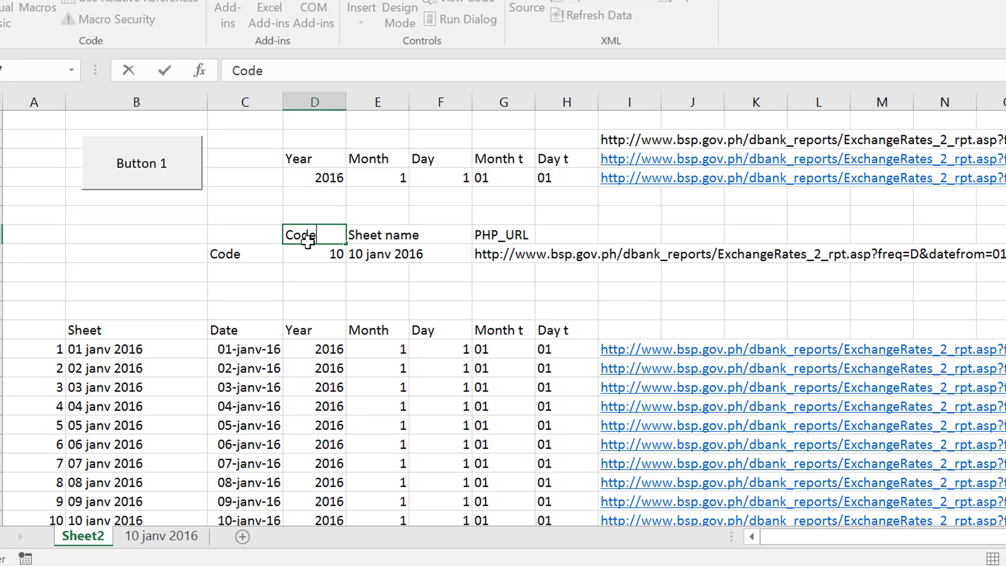
pyautogui.hotkey('shift', 'Down')
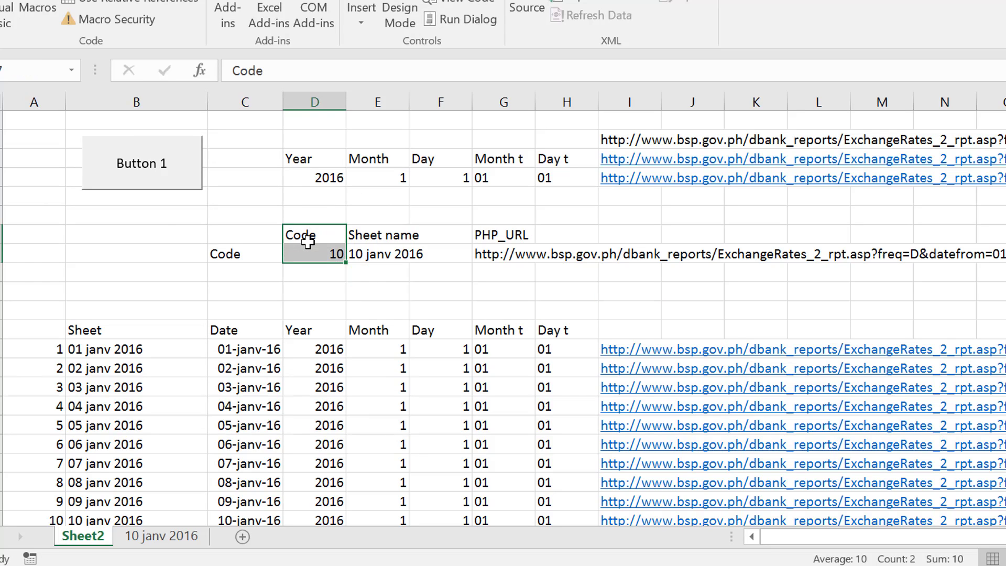
pyautogui.hotkey('ctrl', 'shift', 'F3')
pyautogui.press('Return')
# Step: Examine the numbered date list in the Sheet column to determine how many daily pages the loop should cover
pyautogui.click(143, 297)
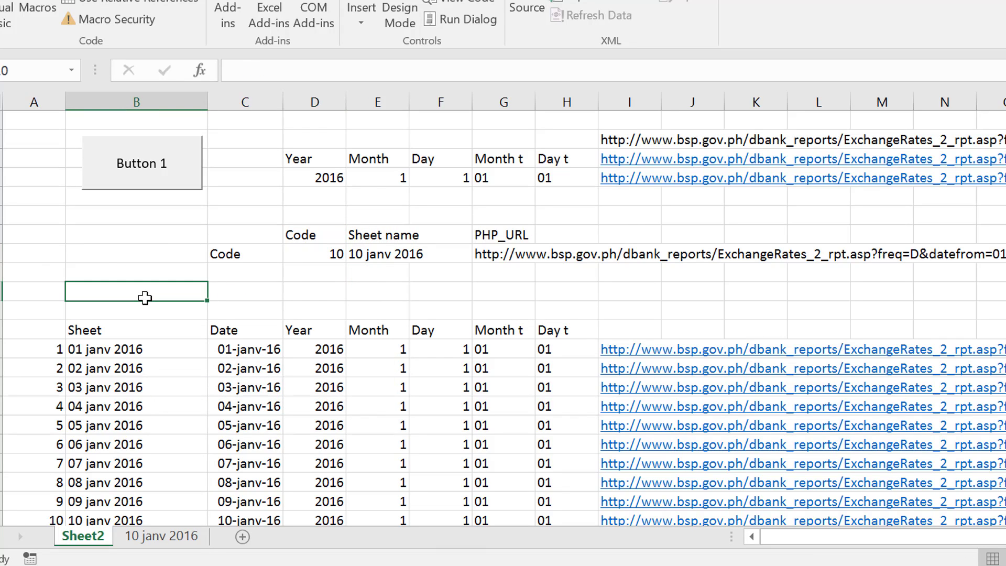
pyautogui.press('Down')
pyautogui.press('Down')
pyautogui.press('Down')
pyautogui.hotkey('ctrl', 'Down')
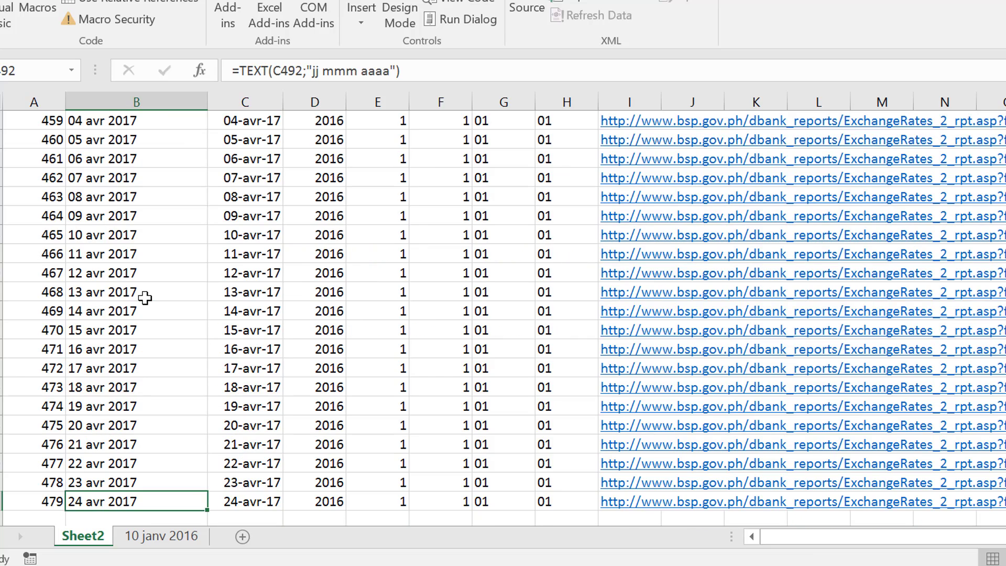
pyautogui.press('Up')
pyautogui.press('Up')
pyautogui.press('Up')
pyautogui.press('Up')
pyautogui.press('Up')
pyautogui.press('Up')
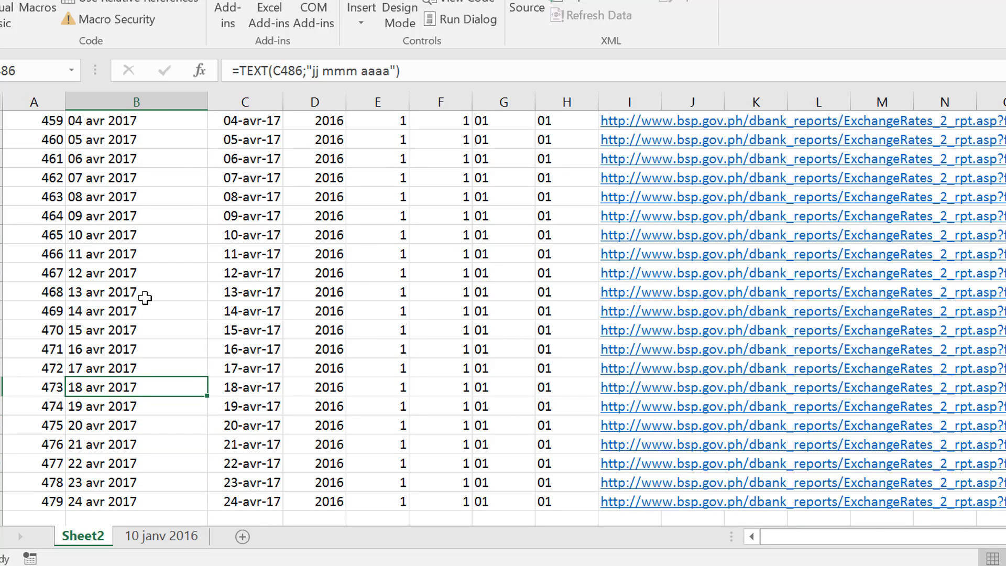
pyautogui.press('Down')
pyautogui.press('Up')
pyautogui.press('Up')
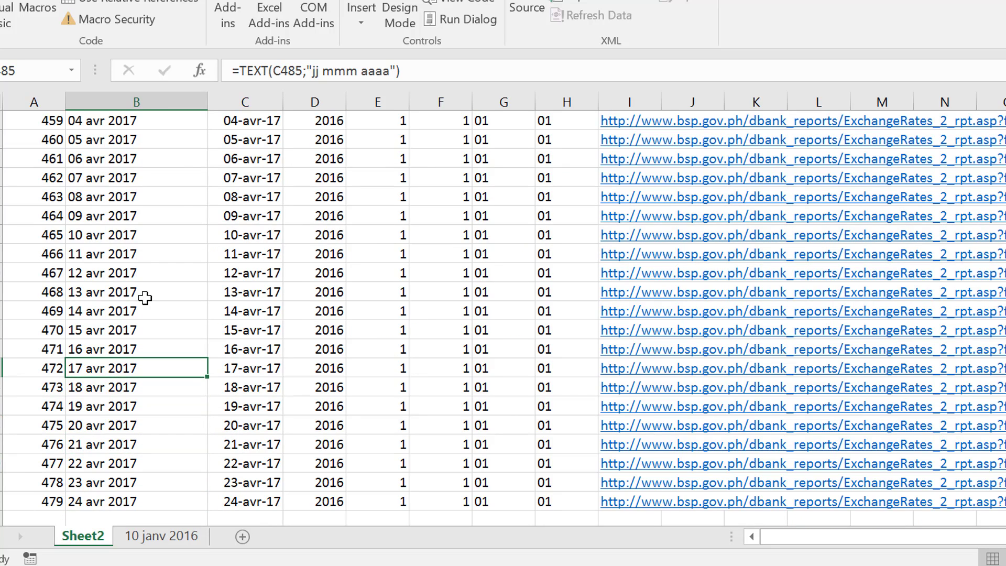
pyautogui.press('Up')
pyautogui.press('Up')
pyautogui.press('Up')
pyautogui.press('Up')
pyautogui.press('Up')
pyautogui.press('Up')
pyautogui.press('Up')
pyautogui.press('Up')
pyautogui.press('Up')
pyautogui.press('Up')
pyautogui.press('Up')
pyautogui.press('Up')
pyautogui.press('Up')
pyautogui.press('Up')
pyautogui.press('Up')
pyautogui.press('Up')
pyautogui.press('Up')
pyautogui.press('Up')
pyautogui.press('Up')
pyautogui.press('Up')
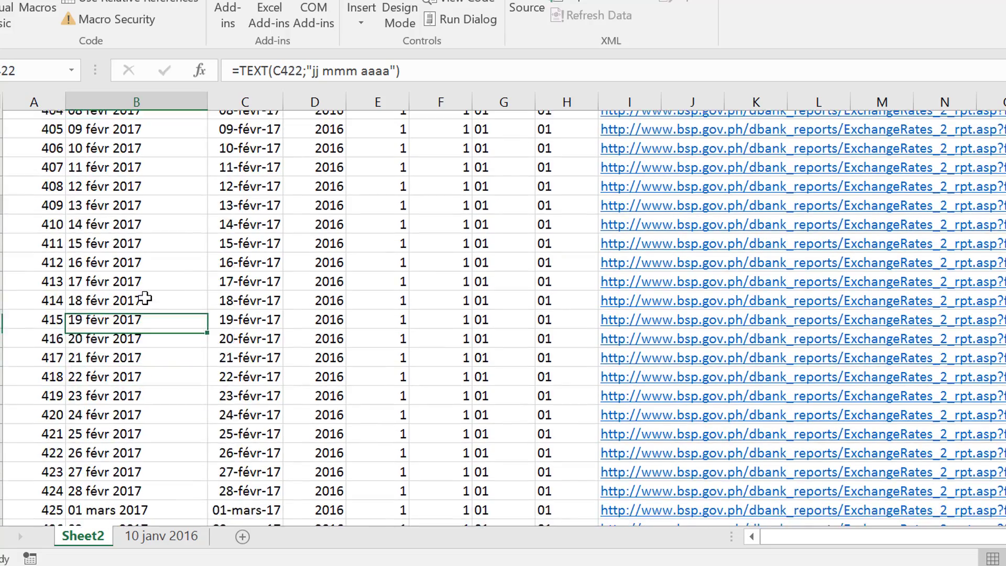
pyautogui.press('Up')
pyautogui.press('Up')
pyautogui.press('Up')
pyautogui.press('Up')
pyautogui.press('Up')
pyautogui.press('Up')
pyautogui.press('Up')
pyautogui.press('Up')
pyautogui.press('Up')
pyautogui.press('Up')
pyautogui.press('Up')
pyautogui.press('Up')
pyautogui.press('Up')
pyautogui.press('Up')
pyautogui.press('Up')
pyautogui.press('Up')
pyautogui.press('Up')
pyautogui.press('Up')
pyautogui.press('Up')
pyautogui.press('Up')
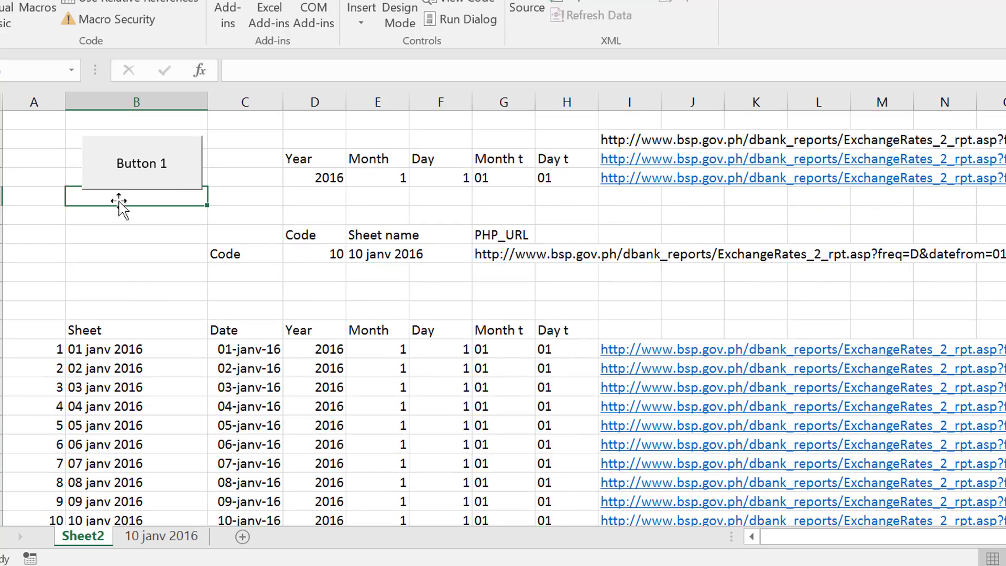
# Step: Open the macro assigned to Button 1 for editing and add a new procedure read_all below read_php
pyautogui.rightClick(135, 175)
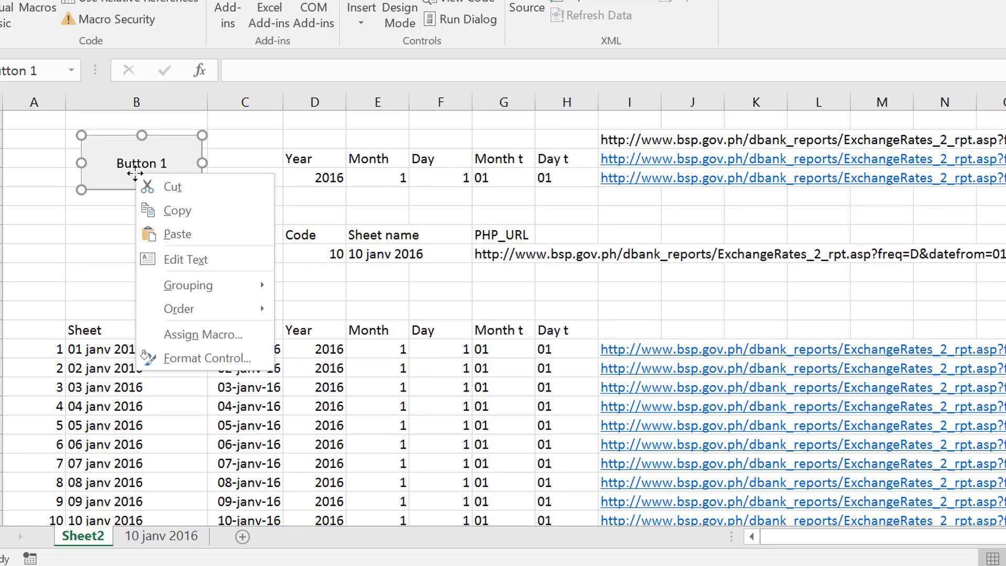
pyautogui.click(186, 334)
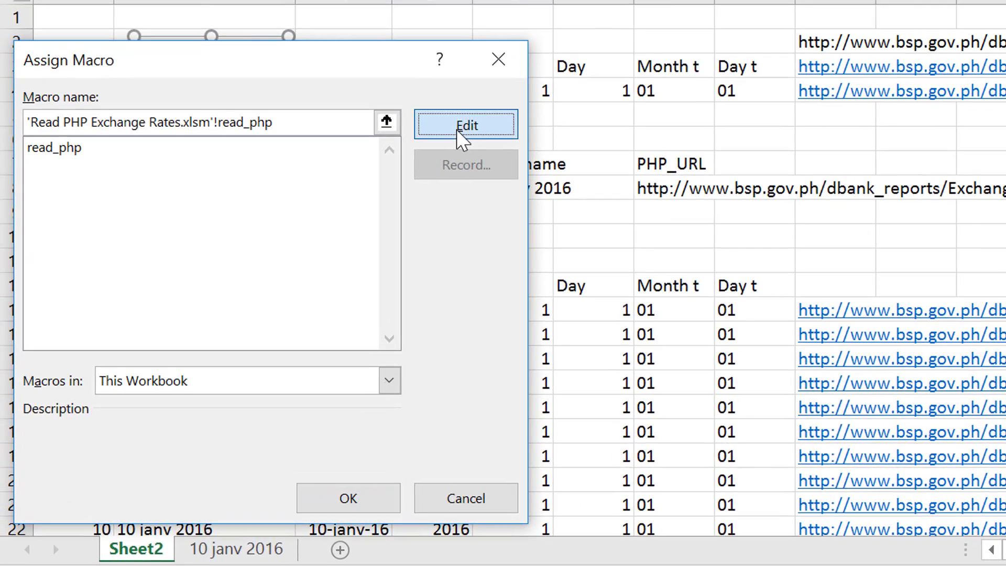
pyautogui.click(377, 172)
pyautogui.press('Down')
pyautogui.press('Down')
pyautogui.press('Down')
pyautogui.press('Down')
pyautogui.press('Down')
pyautogui.press('Down')
pyautogui.press('Down')
pyautogui.press('Down')
pyautogui.press('Down')
pyautogui.press('Down')
pyautogui.press('Down')
pyautogui.press('Down')
pyautogui.press('Down')
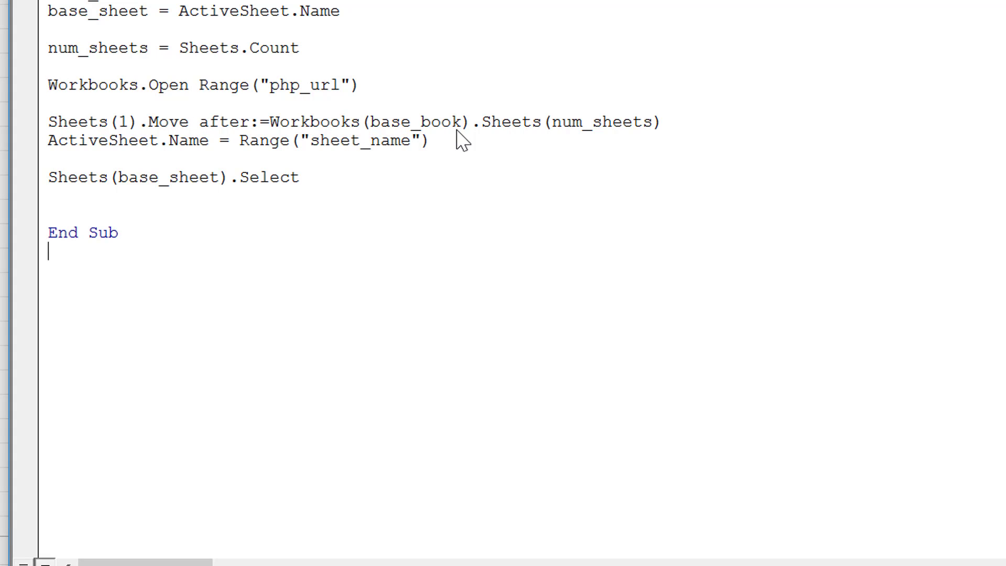
pyautogui.write('sub rea')
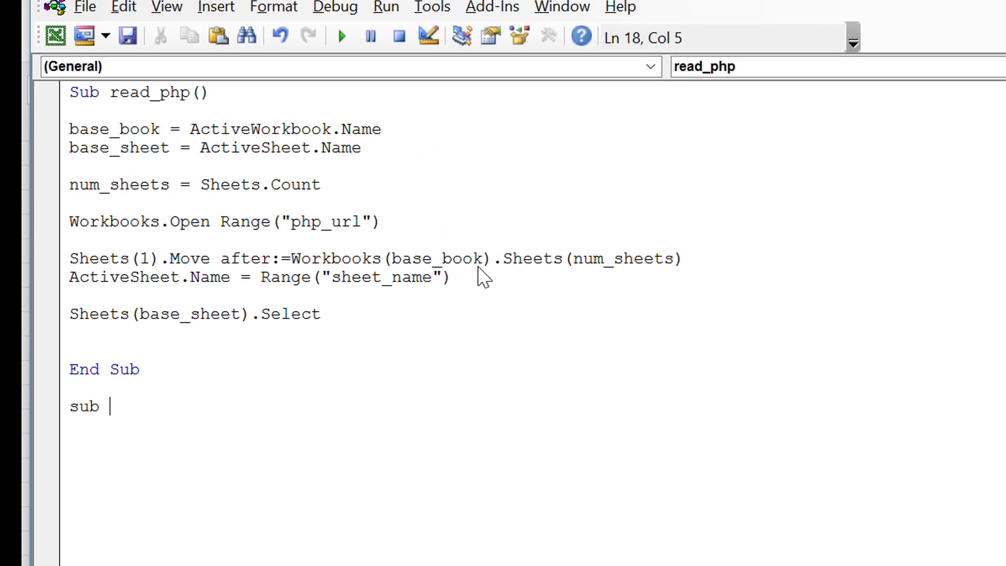
pyautogui.write('d_all')
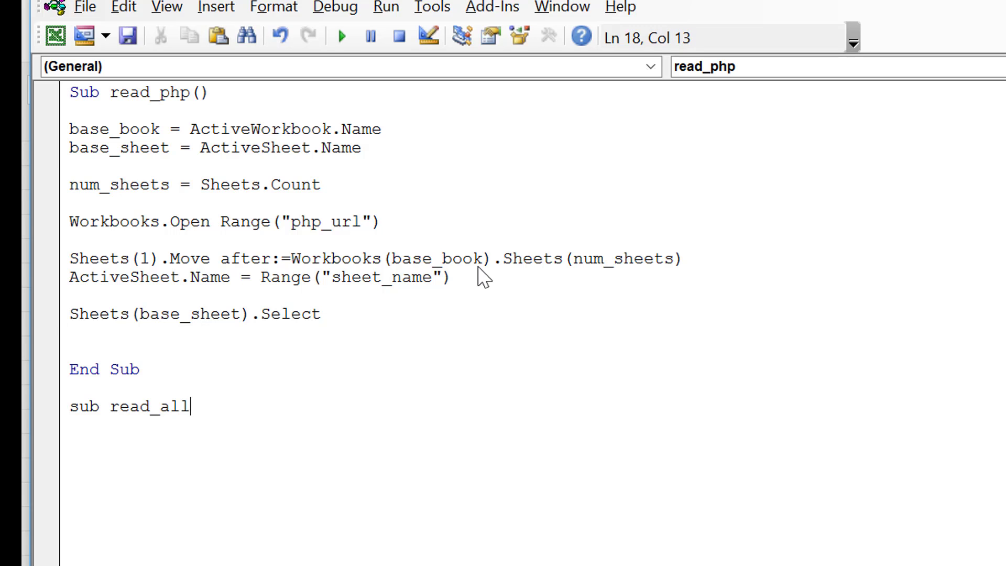
pyautogui.press('Return')
pyautogui.press('Up')
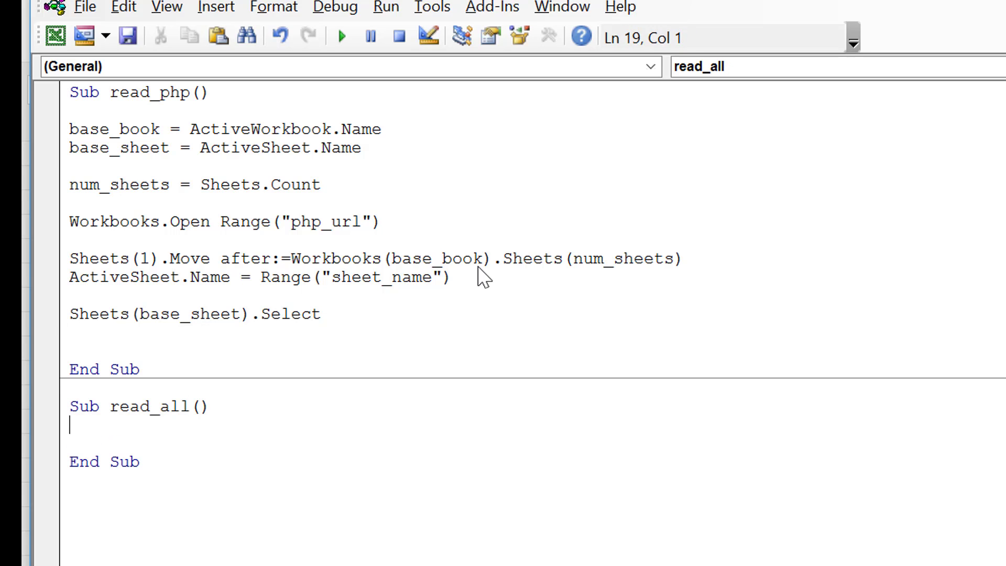
# Step: Add a For loop to read_all with i running from 1 to 420, closed by Next i
pyautogui.press('Return')
pyautogui.write('for i')
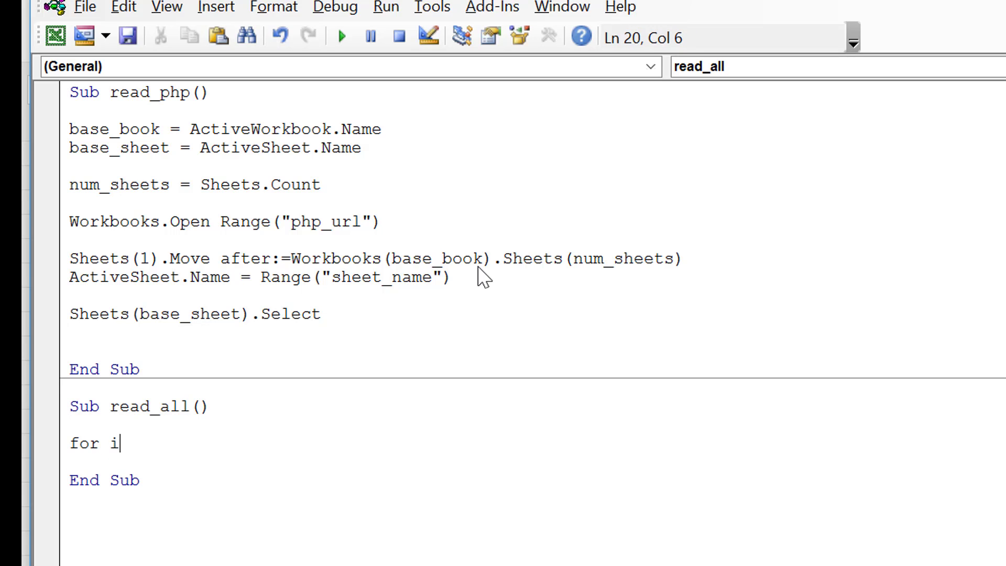
pyautogui.write(' = 1 to 420')
pyautogui.press('Return')
pyautogui.press('Return')
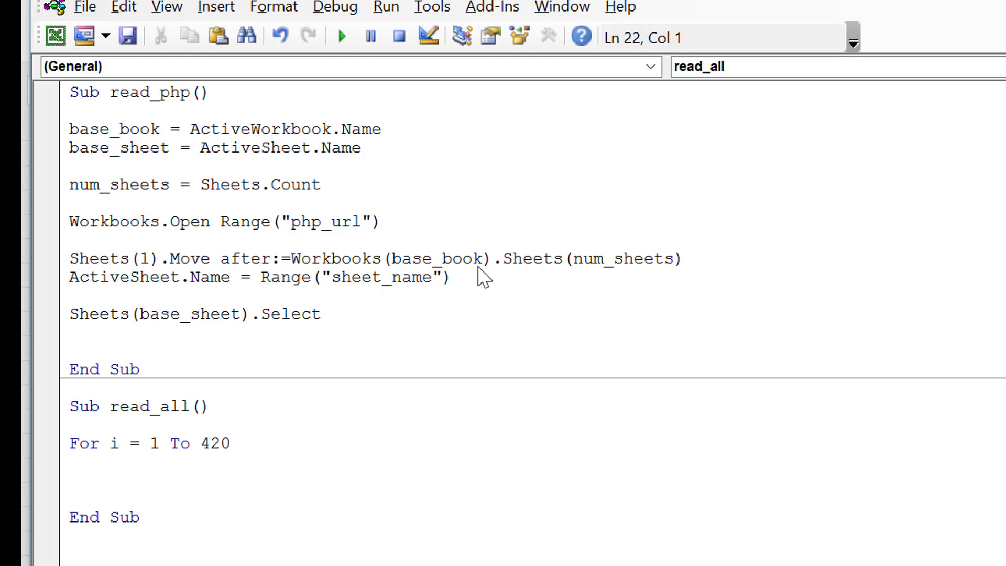
pyautogui.press('Return')
pyautogui.press('Return')
pyautogui.press('Return')
pyautogui.write('next ')
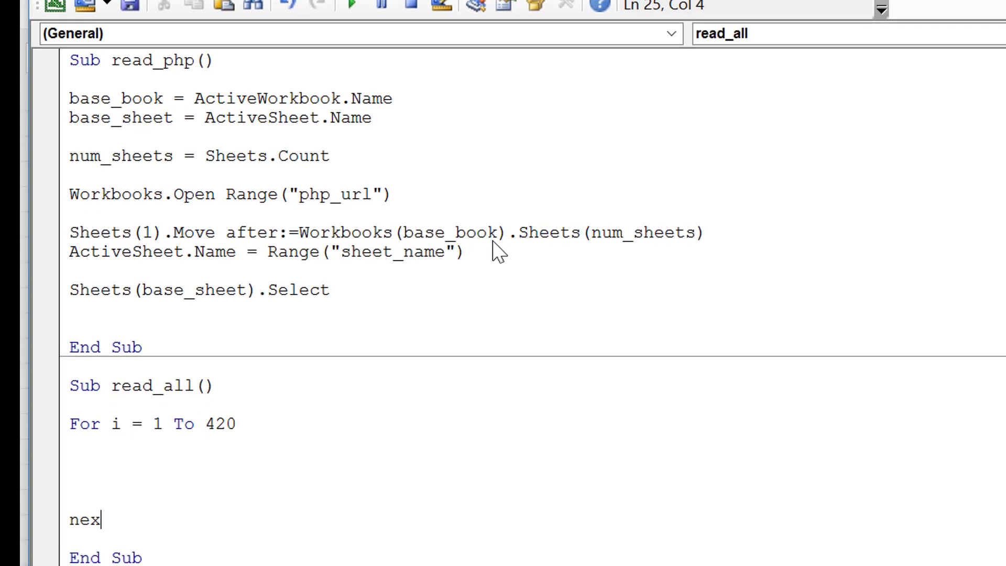
pyautogui.write('i')
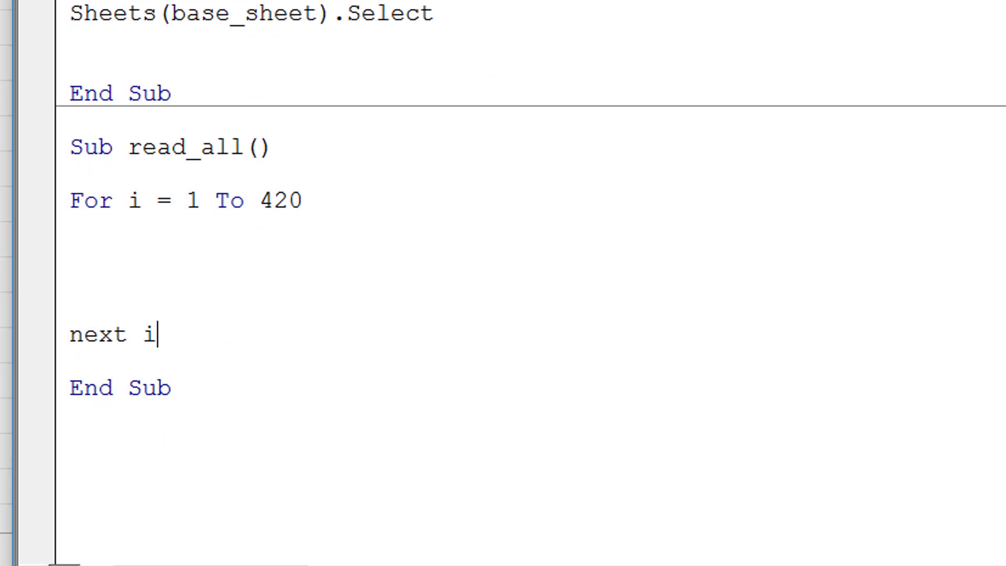
# Step: Call the read_php procedure inside the loop
pyautogui.press('Up')
pyautogui.press('Up')
pyautogui.press('Up')
pyautogui.write('read_o')
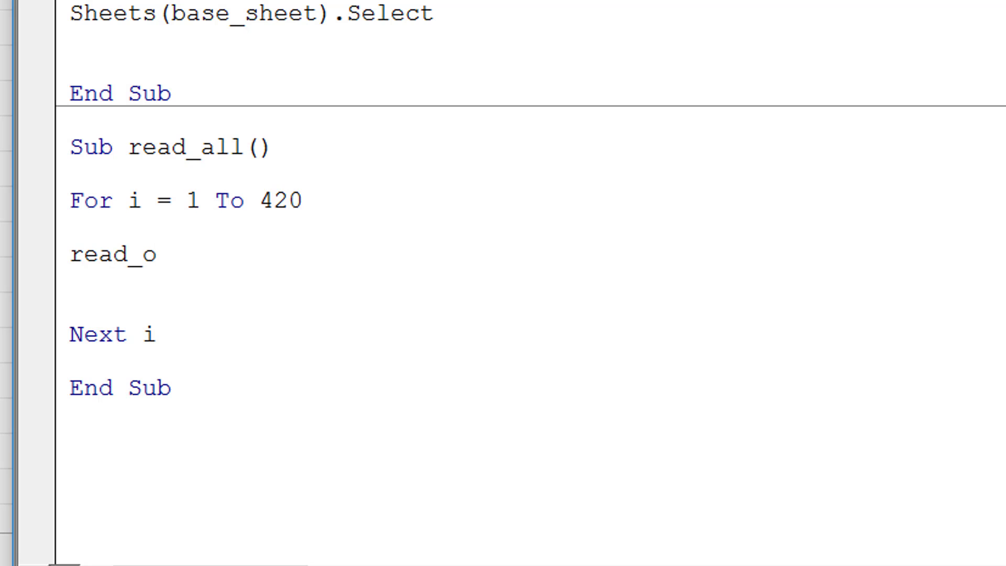
pyautogui.press('BackSpace')
pyautogui.write('php')
# Step: Insert the line Range("code") = i above the read_php call so each pass sets the code
pyautogui.press('Up')
pyautogui.press('Return')
pyautogui.press('Return')
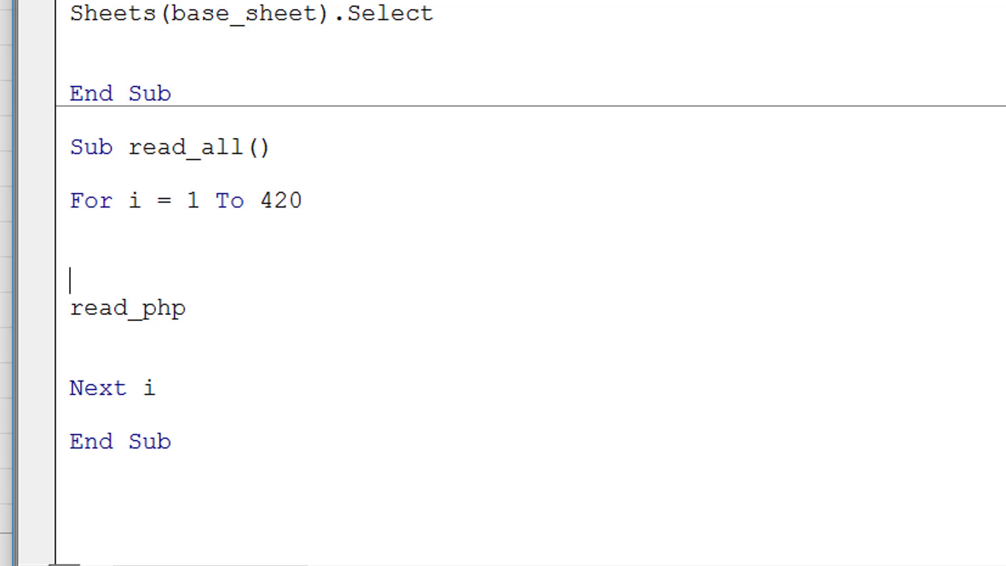
pyautogui.press('Up')
pyautogui.write('rang')
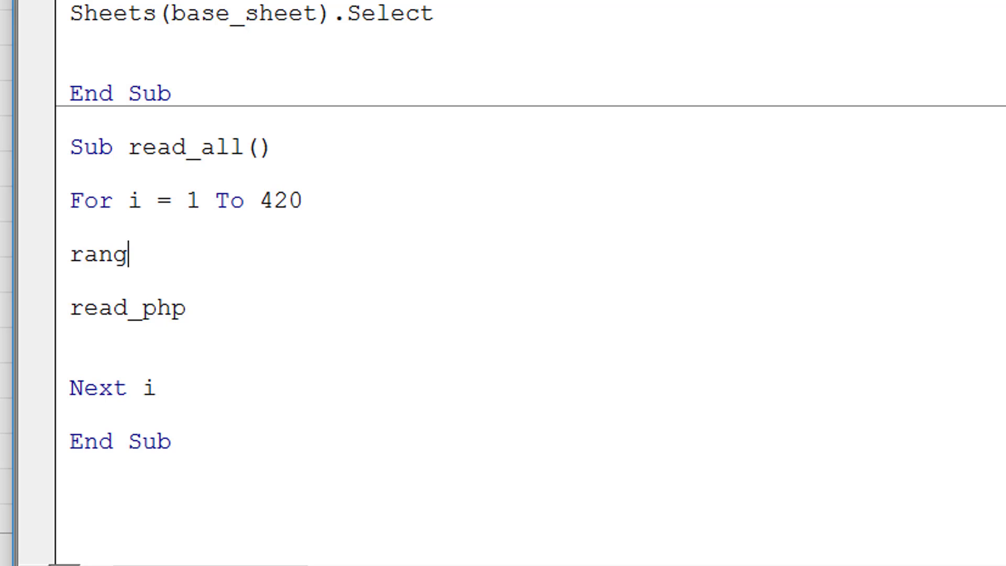
pyautogui.write('e("code')
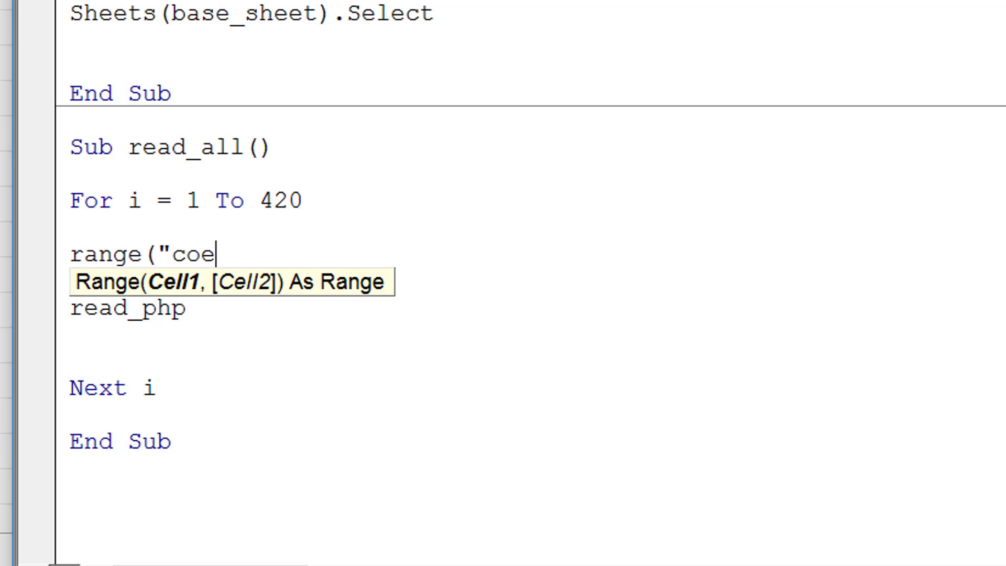
pyautogui.press('BackSpace')
pyautogui.write('de") = 9')
pyautogui.press('BackSpace')
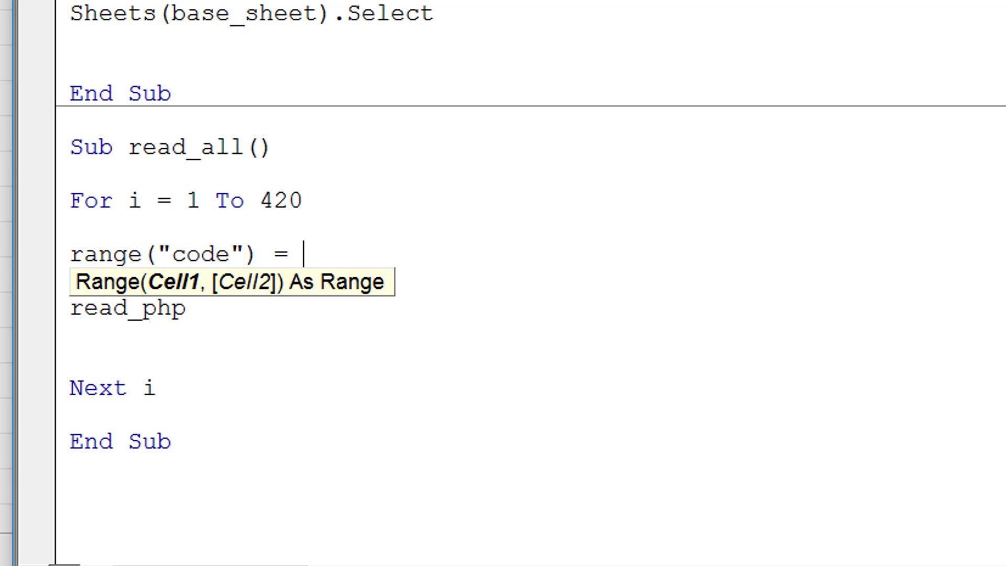
pyautogui.write('i')
pyautogui.press('Up')
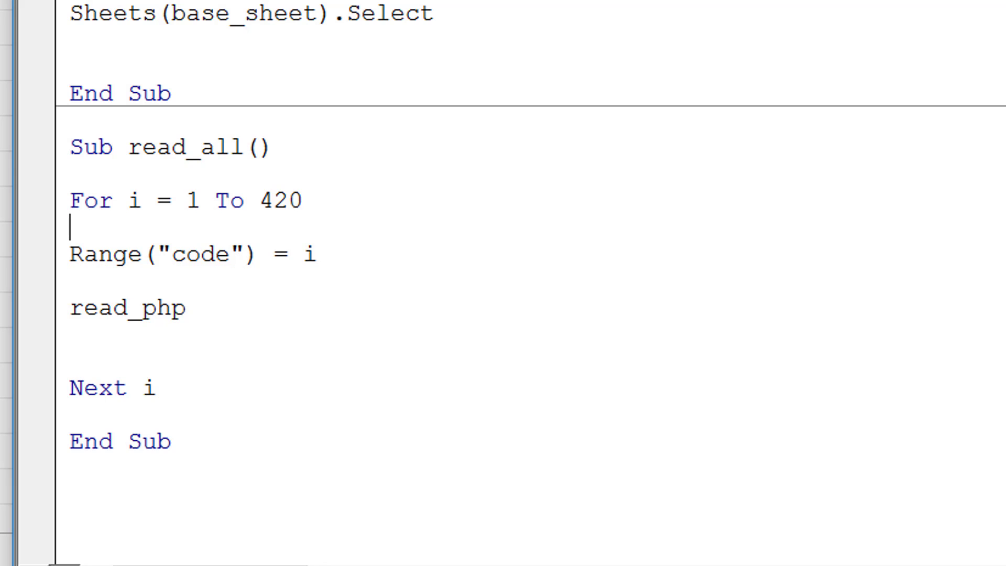
# Step: Review the lines of the read_all loop, from the code assignment to the read_php call
pyautogui.press('Down')
pyautogui.press('Down')
pyautogui.press('Down')
pyautogui.press('Up')
pyautogui.press('Up')
pyautogui.press('Up')
pyautogui.press('Down')
pyautogui.press('Down')
pyautogui.press('Down')
pyautogui.press('Down')
pyautogui.press('Down')
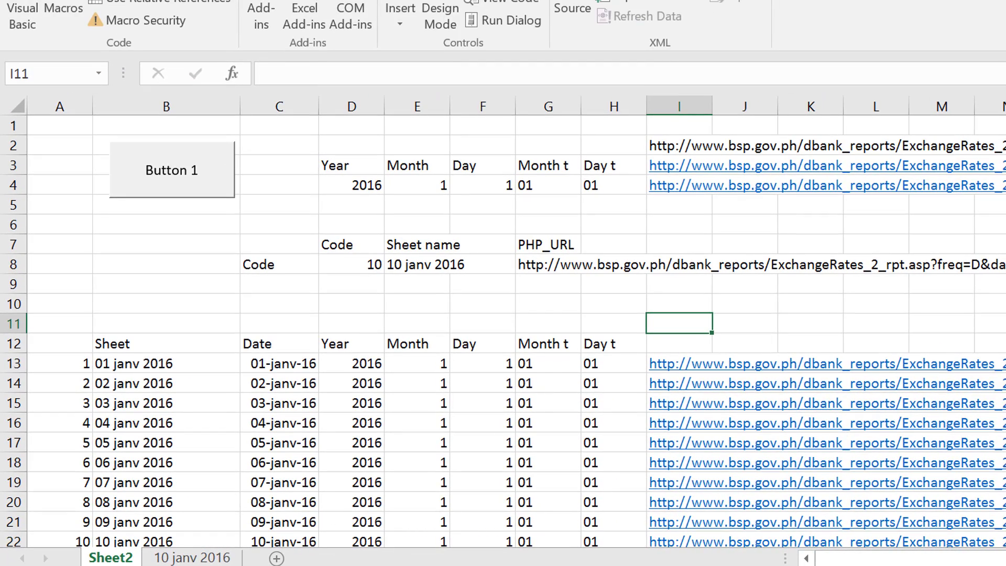
# Step: Switch to the workbook Read PHP Exchange Rates.xlsm and open the macro assigned to its Read All button for editing
pyautogui.press('F9')
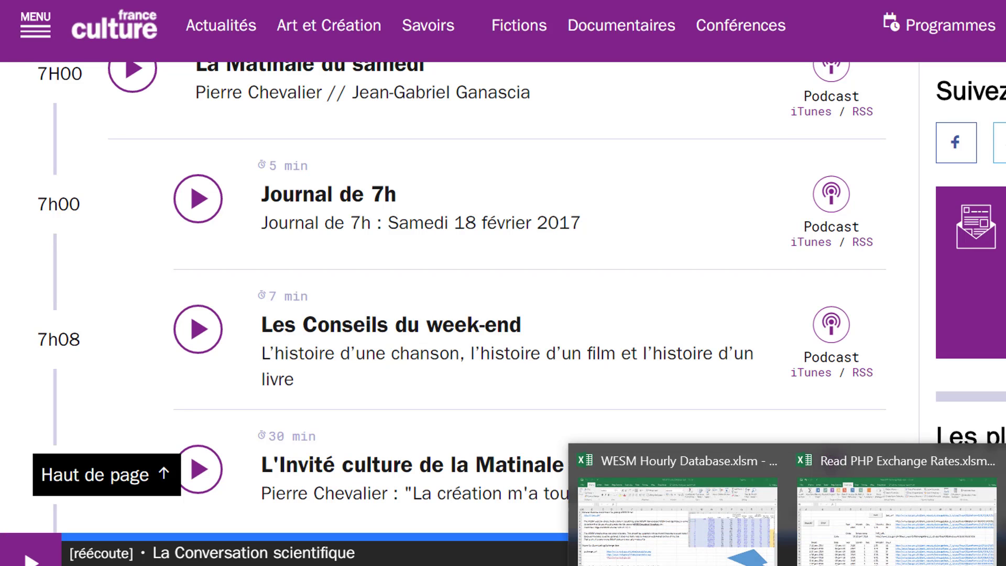
pyautogui.click(943, 541)
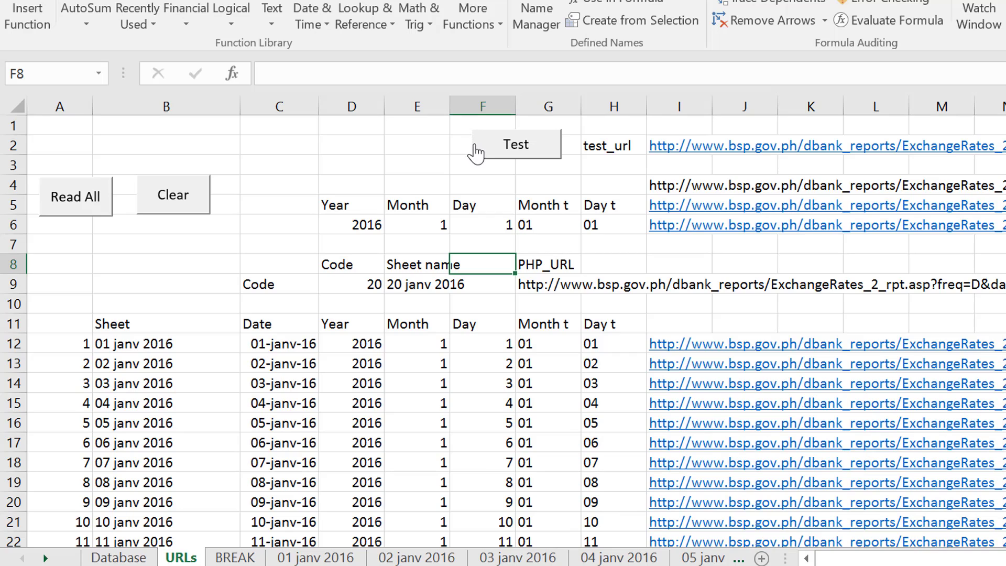
pyautogui.press('Left')
pyautogui.press('Left')
pyautogui.press('Left')
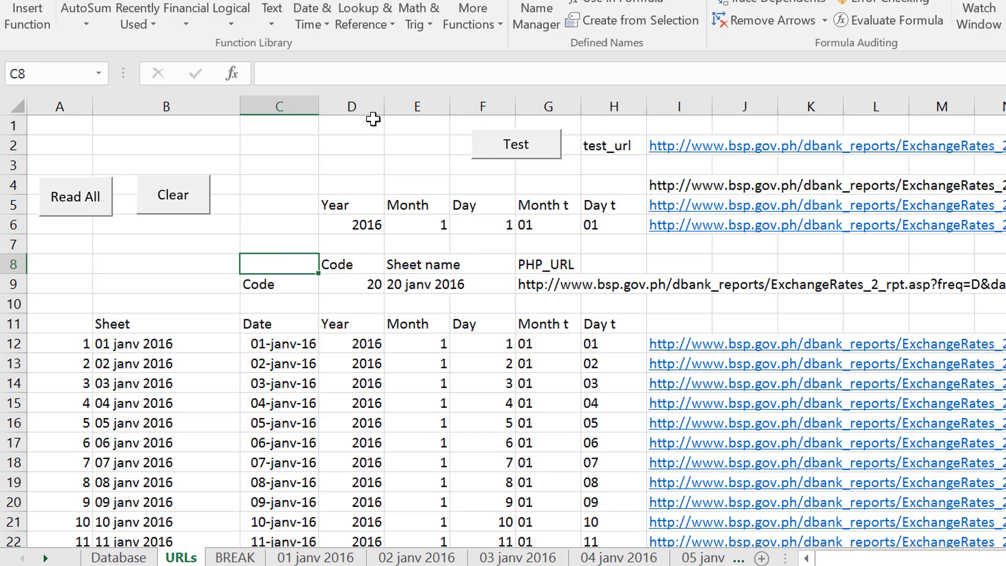
pyautogui.rightClick(73, 206)
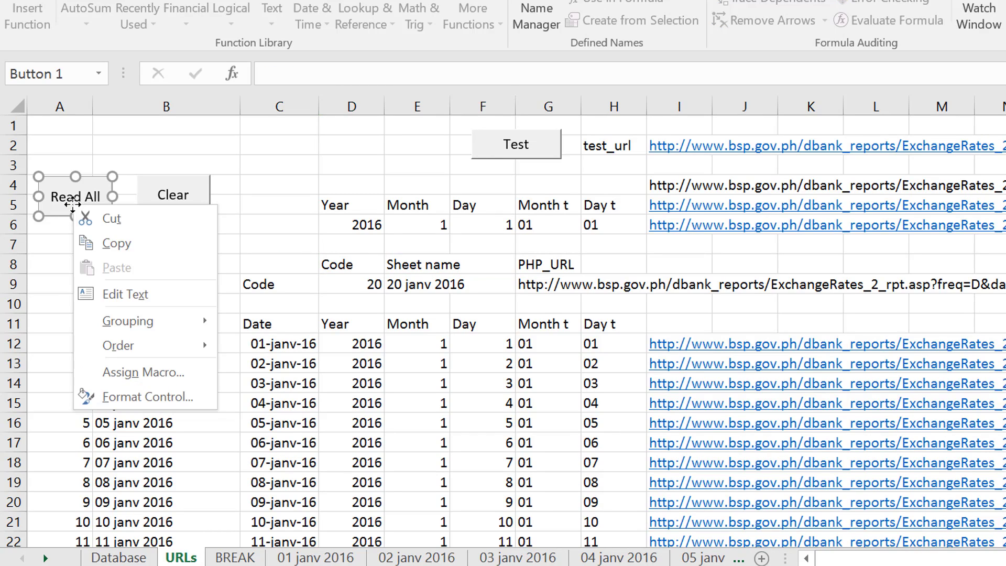
pyautogui.click(139, 373)
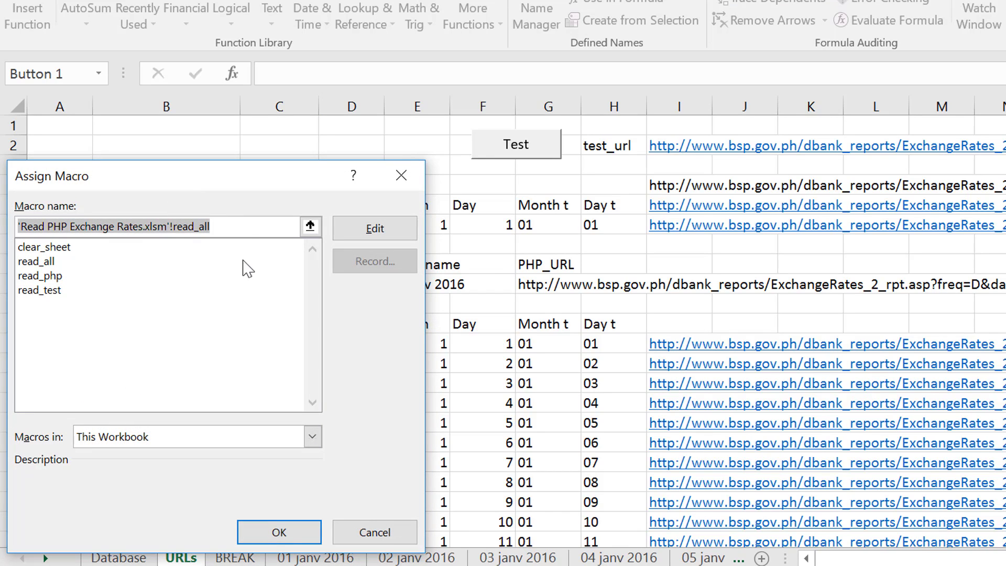
pyautogui.click(381, 237)
pyautogui.press('Down')
pyautogui.press('Up')
pyautogui.press('Up')
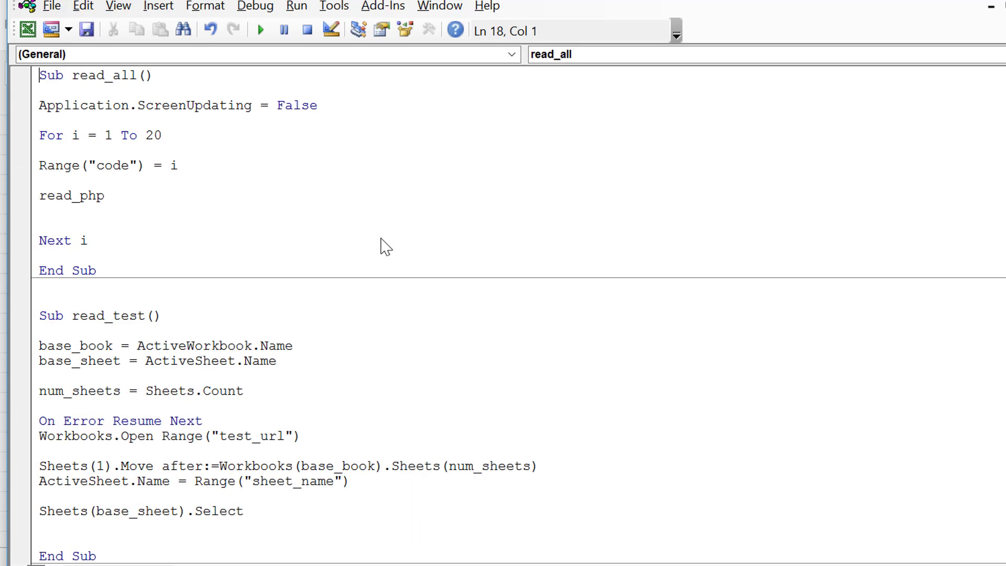
# Step: Examine the finished read_all procedure, including its screen-updating line and loop range
pyautogui.press('Down')
pyautogui.press('Down')
pyautogui.press('Down')
pyautogui.press('Down')
pyautogui.press('Down')
pyautogui.press('Up')
pyautogui.press('Up')
pyautogui.press('Up')
pyautogui.press('Down')
pyautogui.press('Down')
pyautogui.press('Down')
# Step: Change the upper limit of the read_all loop to 420 and return to the worksheet
pyautogui.press('Up')
pyautogui.press('End')
pyautogui.press('Left')
pyautogui.press('Left')
pyautogui.write('4')
pyautogui.press('Up')
pyautogui.press('Down')
pyautogui.hotkey('alt', 'F11')
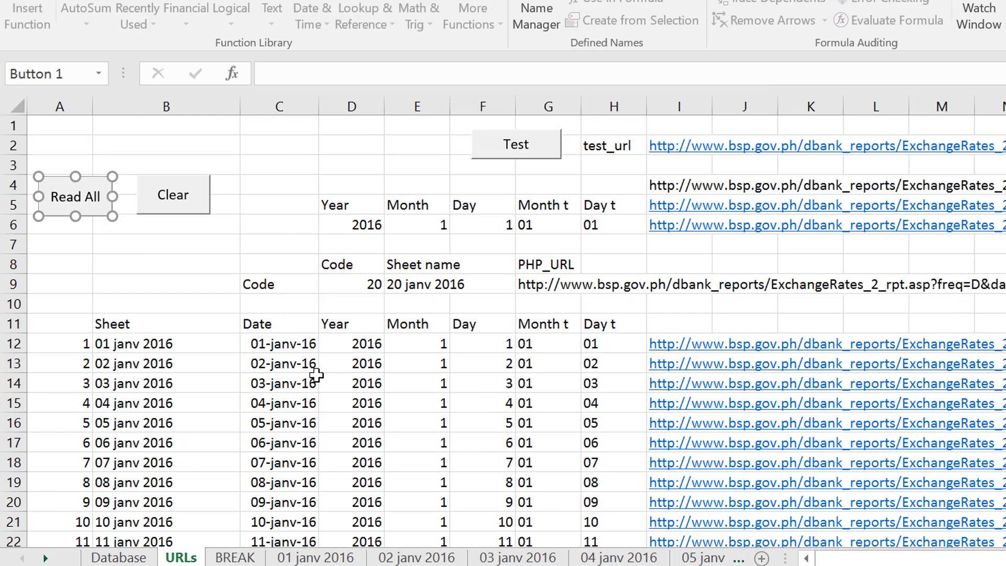
# Step: Inspect the day and month formulas in the second row of the date list on the URLs sheet
pyautogui.click(471, 323)
pyautogui.press('Down')
pyautogui.press('Down')
pyautogui.press('Right')
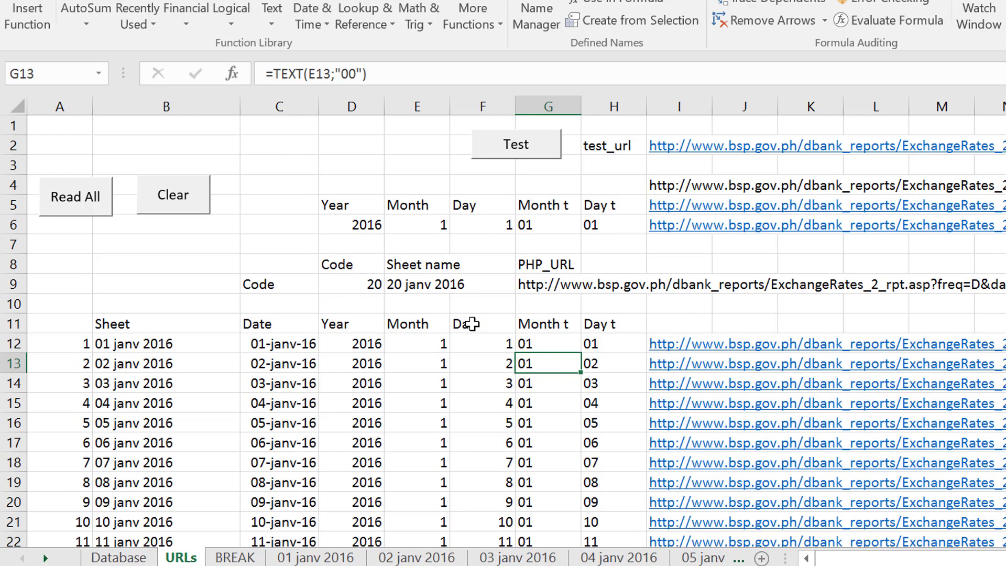
pyautogui.press('Left')
pyautogui.press('F2')
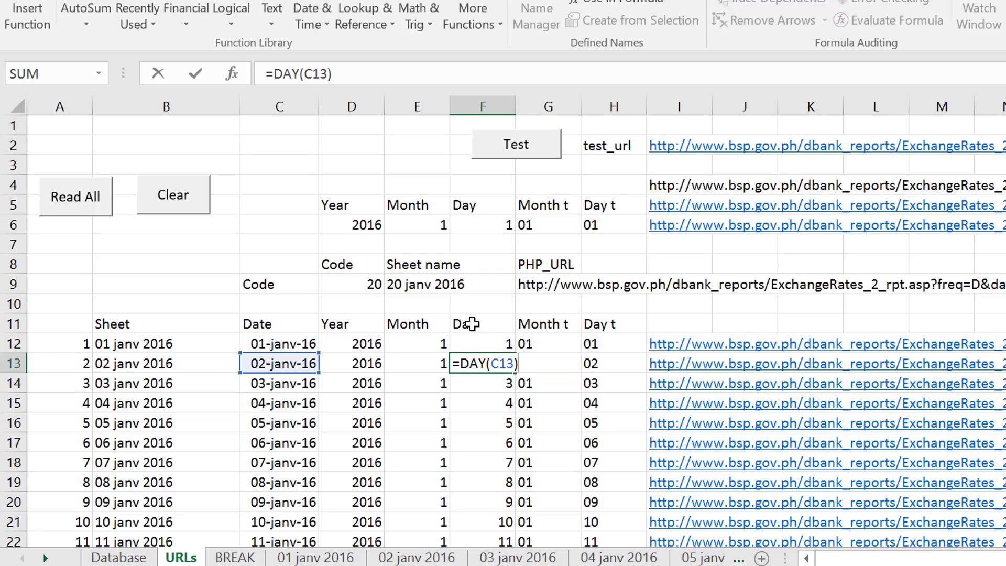
pyautogui.press('Escape')
pyautogui.press('Left')
pyautogui.press('F2')
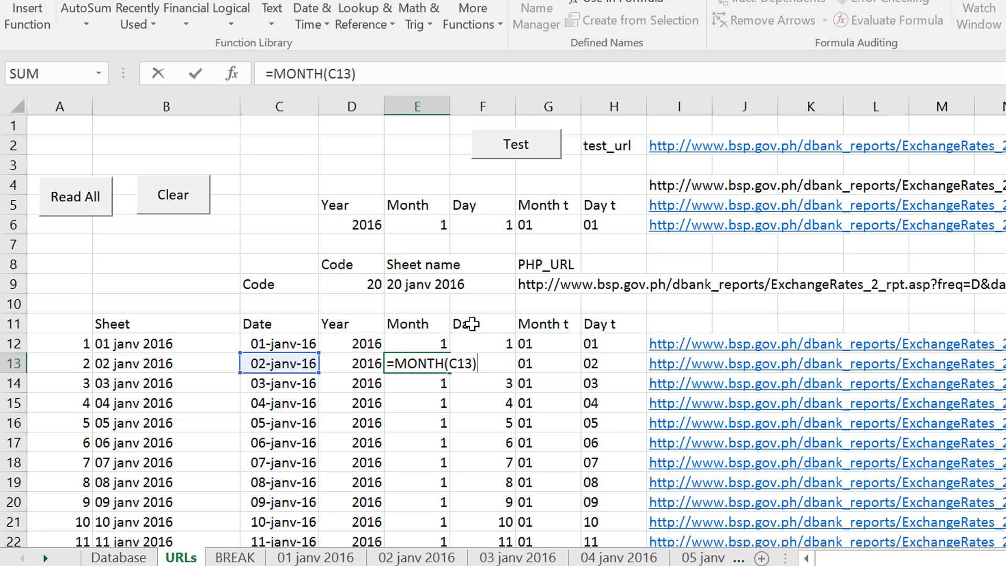
pyautogui.press('Escape')
pyautogui.press('Up')
pyautogui.press('Up')
pyautogui.press('Up')
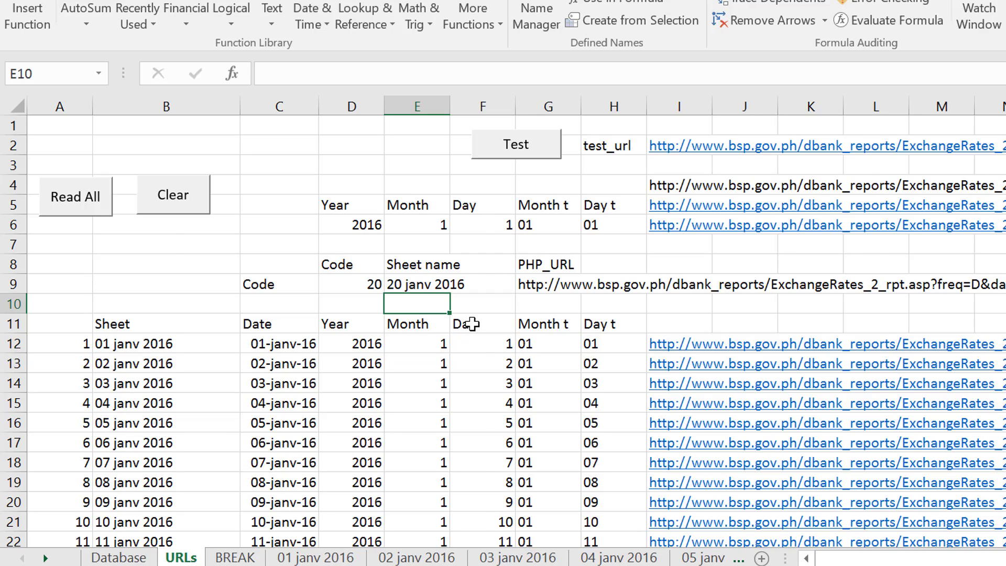
# Step: Browse the imported daily sheets from 01 to 04 janv 2016 and inspect the US dollar's peso rate on the last one
pyautogui.hotkey('ctrl', 'pagedown')
pyautogui.hotkey('ctrl', 'pagedown')
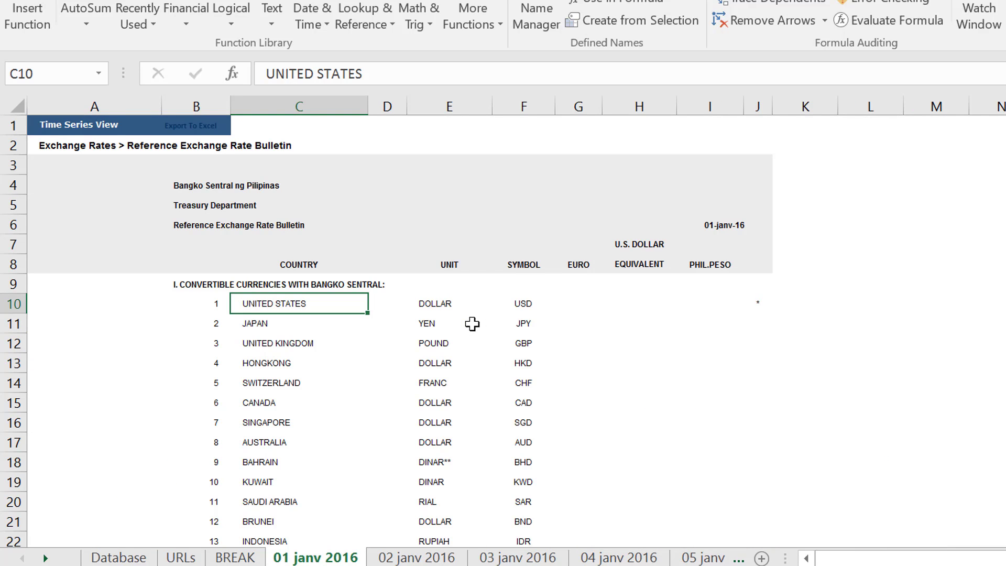
pyautogui.hotkey('ctrl', 'pagedown')
pyautogui.hotkey('ctrl', 'pagedown')
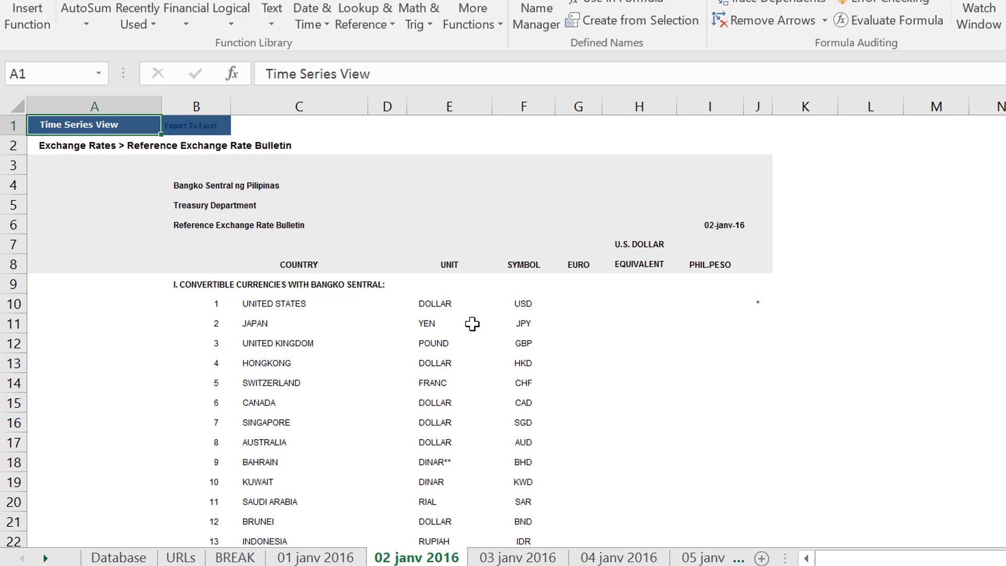
pyautogui.hotkey('ctrl', 'pagedown')
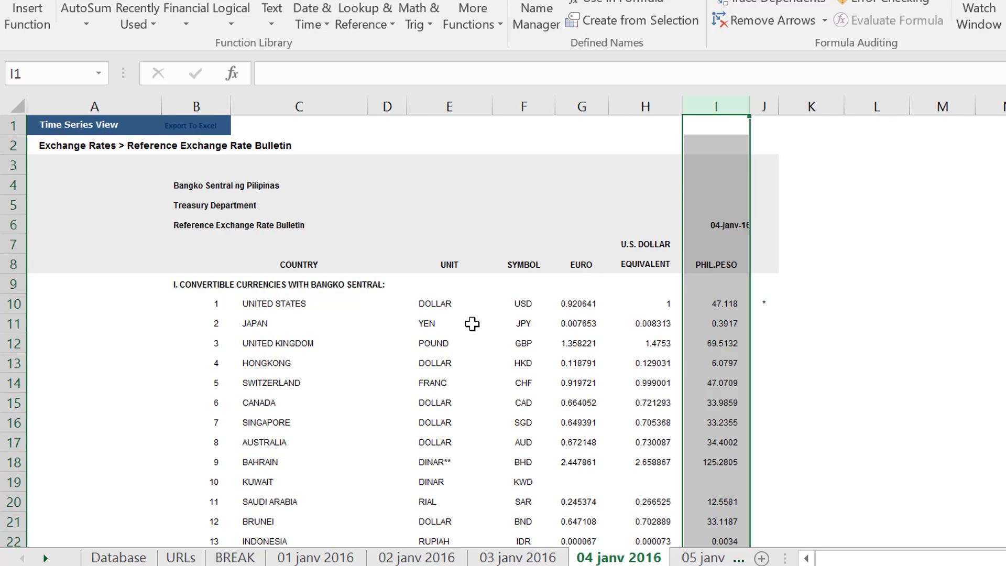
pyautogui.press('Down')
pyautogui.press('Down')
pyautogui.press('Down')
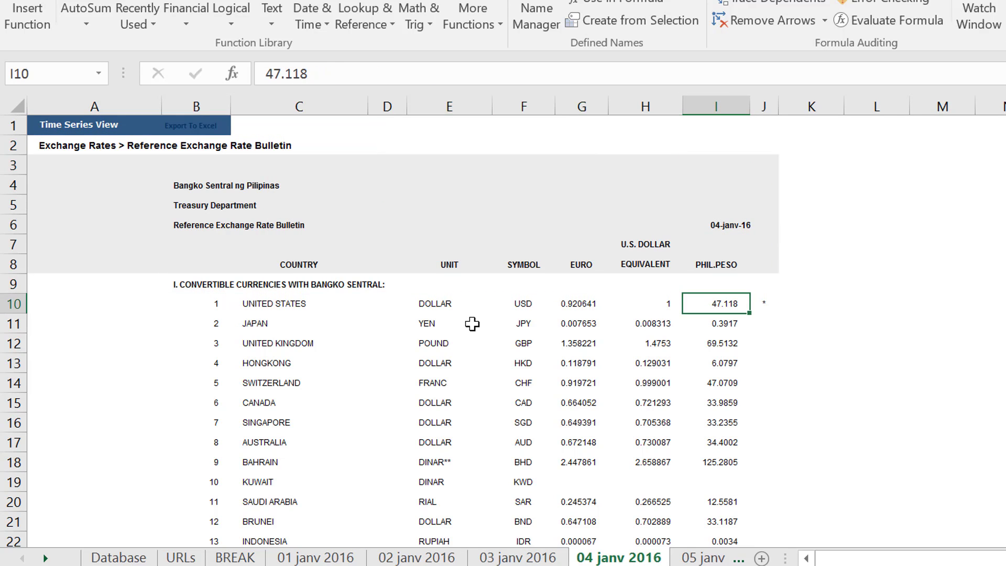
# Step: Look through the remaining imported daily sheets up to 20 janv 2016 to compare days with and without rates
pyautogui.hotkey('ctrl', 'pagedown')
pyautogui.hotkey('ctrl', 'pagedown')
pyautogui.hotkey('ctrl', 'pagedown')
pyautogui.hotkey('ctrl', 'pagedown')
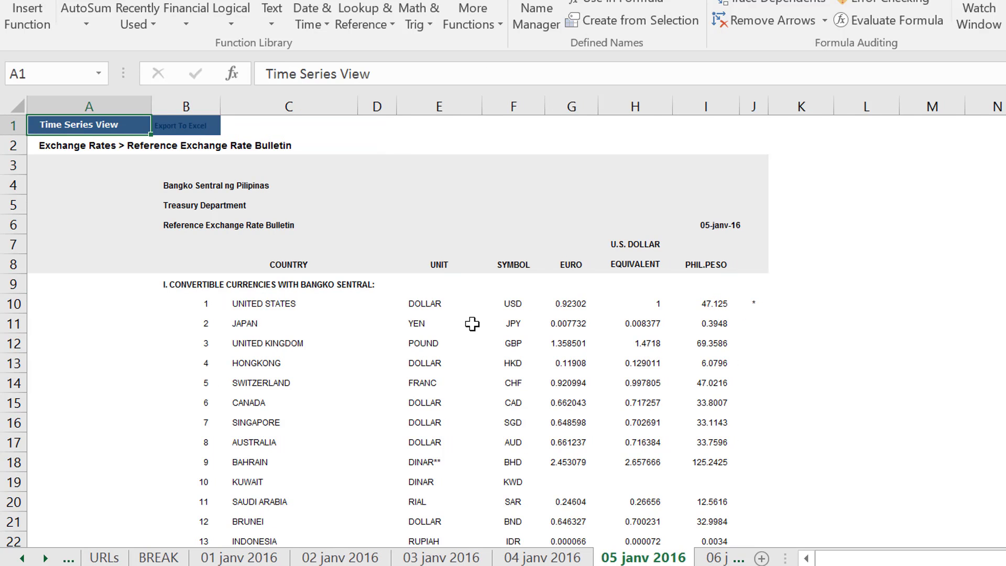
pyautogui.hotkey('ctrl', 'pagedown')
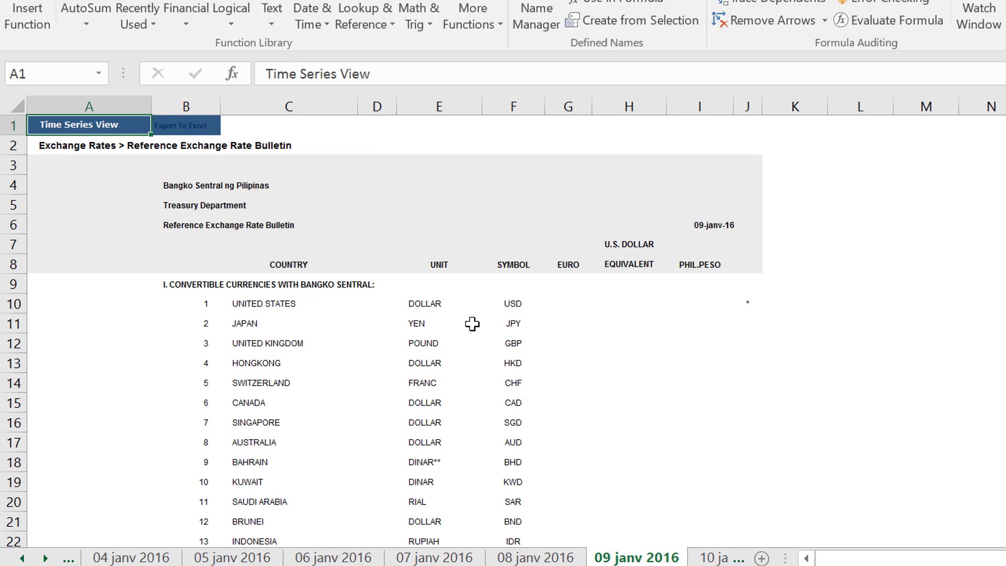
pyautogui.hotkey('ctrl', 'pagedown')
pyautogui.hotkey('ctrl', 'pagedown')
pyautogui.hotkey('ctrl', 'pagedown')
pyautogui.hotkey('ctrl', 'pagedown')
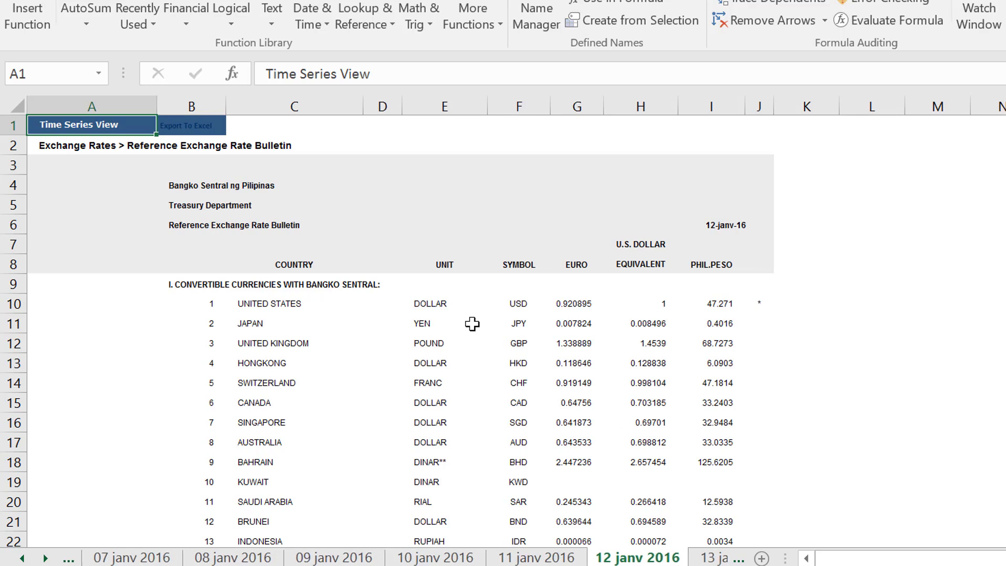
pyautogui.hotkey('ctrl', 'pagedown')
pyautogui.hotkey('ctrl', 'pagedown')
pyautogui.hotkey('ctrl', 'pagedown')
pyautogui.hotkey('ctrl', 'pagedown')
pyautogui.hotkey('ctrl', 'pagedown')
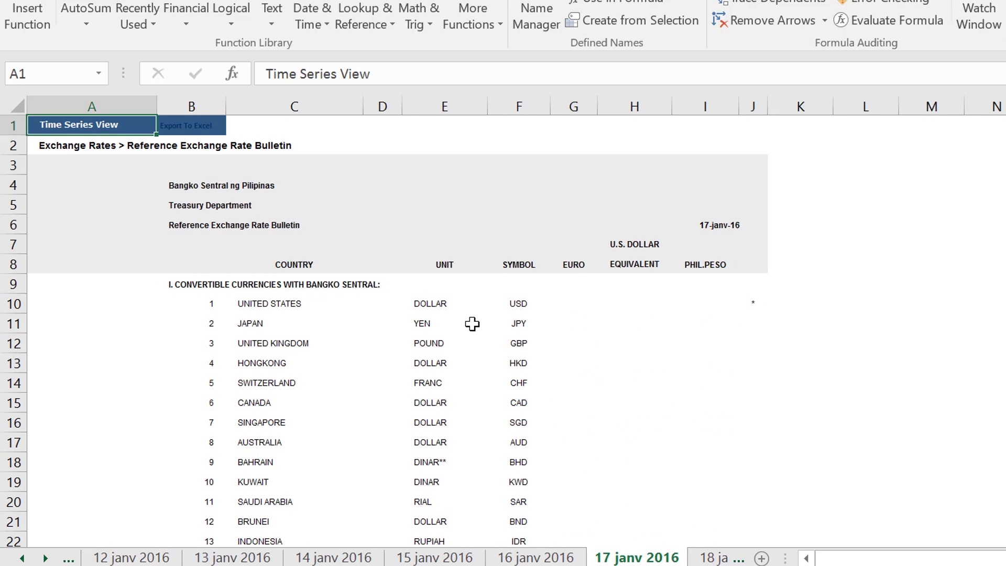
pyautogui.hotkey('ctrl', 'pagedown')
pyautogui.hotkey('ctrl', 'pagedown')
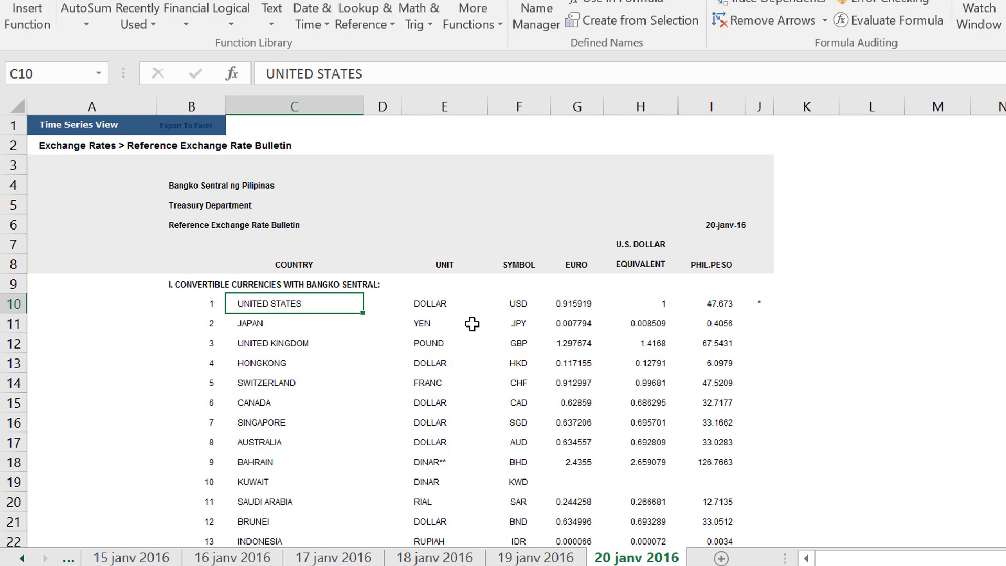
# Step: Go back through the daily sheets to the Database sheet at the front of the workbook
pyautogui.hotkey('ctrl', 'pageup')
pyautogui.hotkey('ctrl', 'pageup')
pyautogui.hotkey('ctrl', 'pageup')
pyautogui.hotkey('ctrl', 'pageup')
pyautogui.hotkey('ctrl', 'pageup')
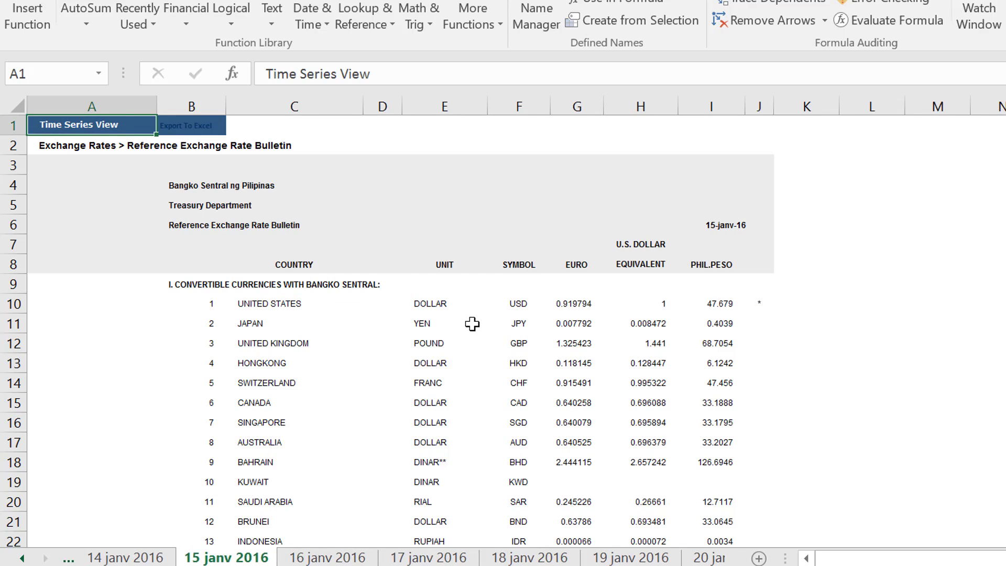
pyautogui.hotkey('ctrl', 'pageup')
pyautogui.hotkey('ctrl', 'pageup')
pyautogui.hotkey('ctrl', 'pageup')
pyautogui.hotkey('ctrl', 'pageup')
pyautogui.hotkey('ctrl', 'pageup')
pyautogui.hotkey('ctrl', 'pageup')
pyautogui.hotkey('ctrl', 'pageup')
pyautogui.hotkey('ctrl', 'pageup')
pyautogui.hotkey('ctrl', 'pageup')
pyautogui.hotkey('ctrl', 'pageup')
pyautogui.hotkey('ctrl', 'pageup')
pyautogui.hotkey('ctrl', 'pageup')
pyautogui.hotkey('ctrl', 'pageup')
pyautogui.hotkey('ctrl', 'pageup')
pyautogui.hotkey('ctrl', 'pageup')
pyautogui.hotkey('ctrl', 'pageup')
pyautogui.hotkey('ctrl', 'pageup')
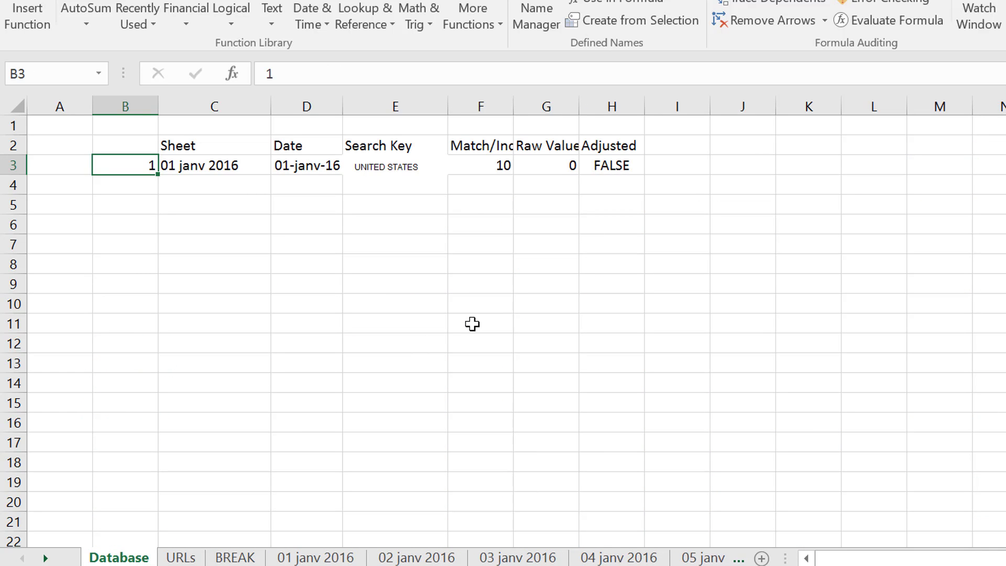
# Step: Inspect the sheet name and date formulas in row 3 of the Database sheet against the date list on the URLs sheet
pyautogui.press('Right')
pyautogui.press('Left')
pyautogui.hotkey('ctrl', 'pagedown')
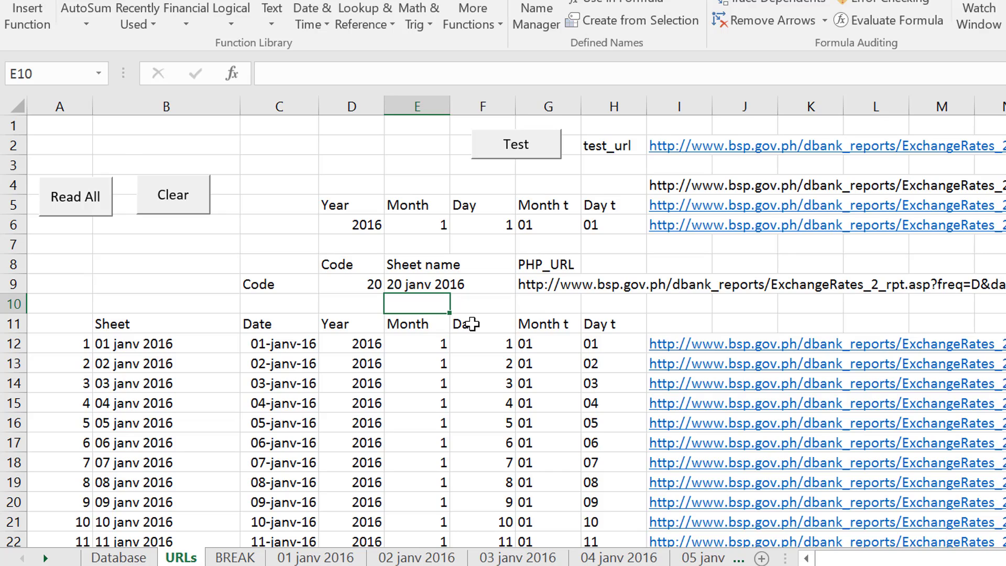
pyautogui.hotkey('ctrl', 'pageup')
pyautogui.press('Right')
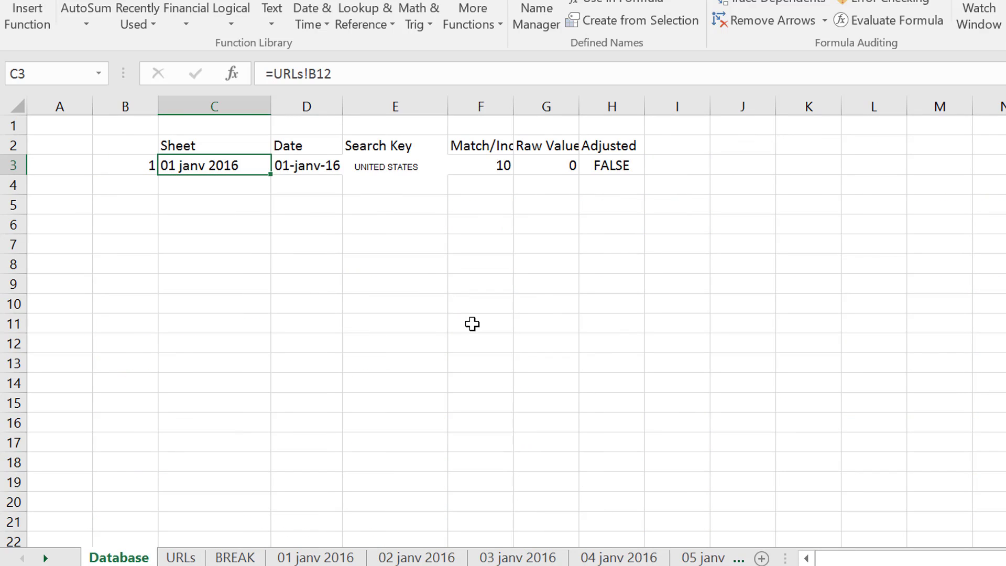
pyautogui.press('Right')
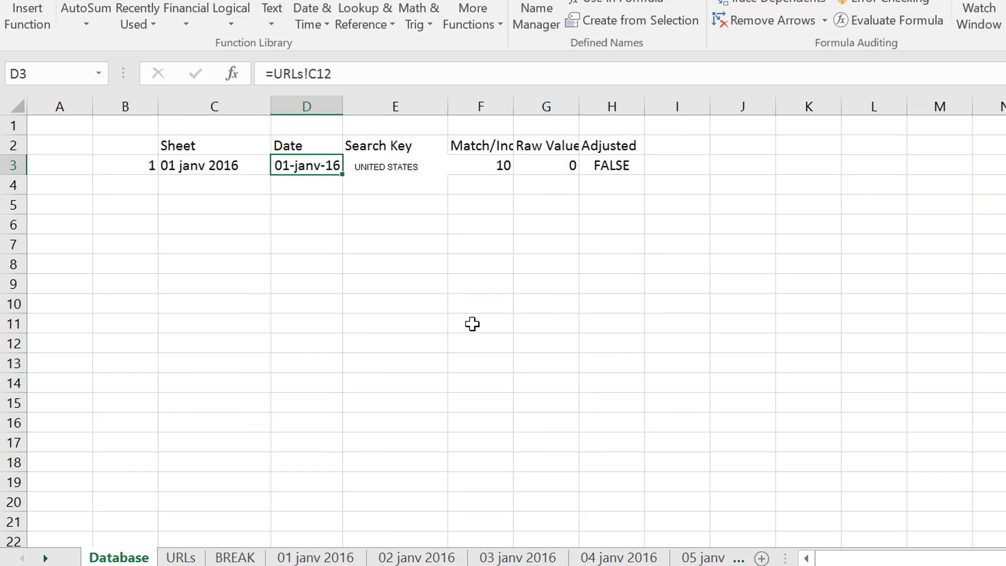
pyautogui.press('Left')
pyautogui.press('Left')
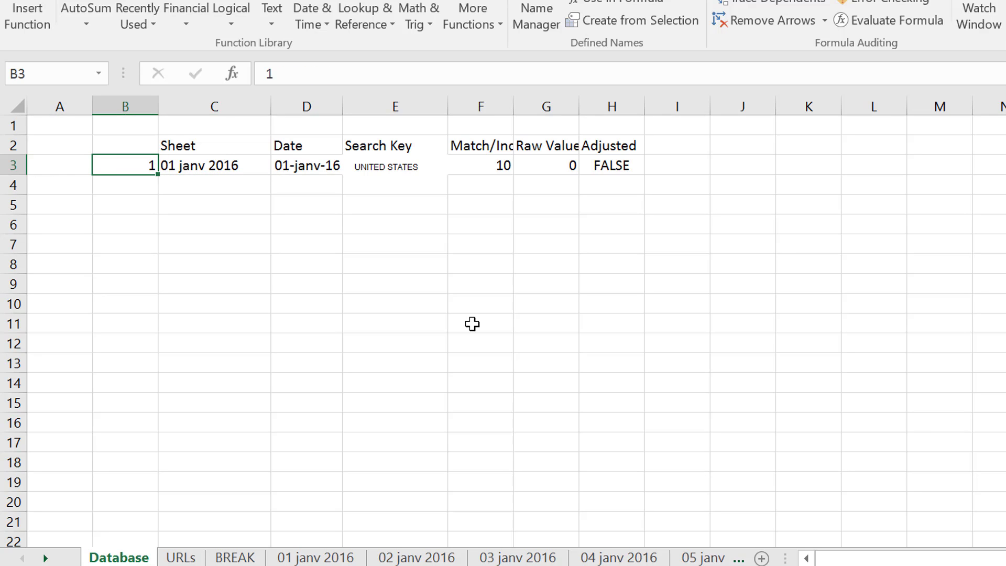
# Step: Fill column B of the Database sheet downward from B3 with a linear series using step value 1
pyautogui.press('i')
pyautogui.press('s')
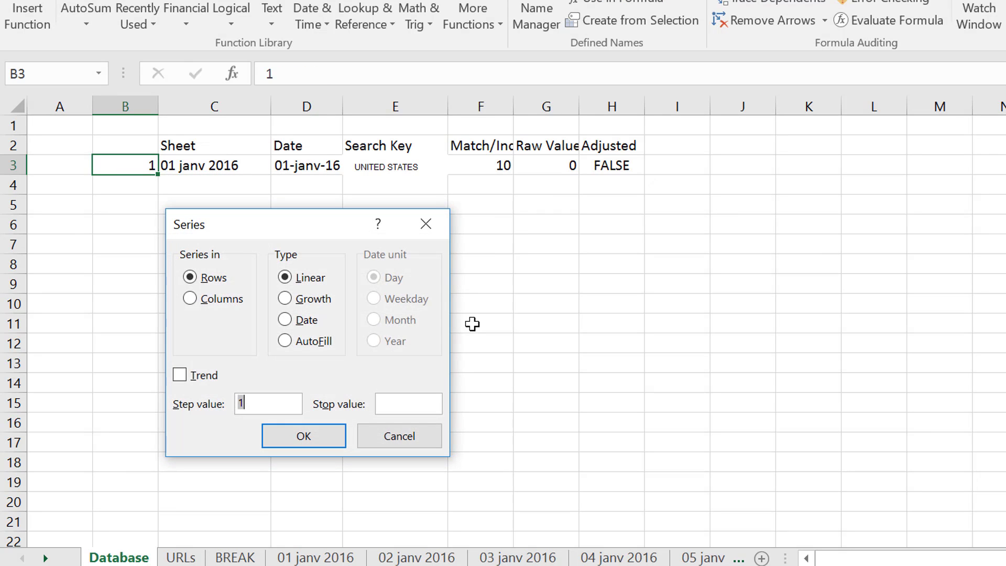
pyautogui.hotkey('alt', 'c')
pyautogui.press('Return')
# Step: Copy the row 3 entries from Sheet through Adjusted (C3:H3) down alongside the numbering in column B
pyautogui.press('Right')
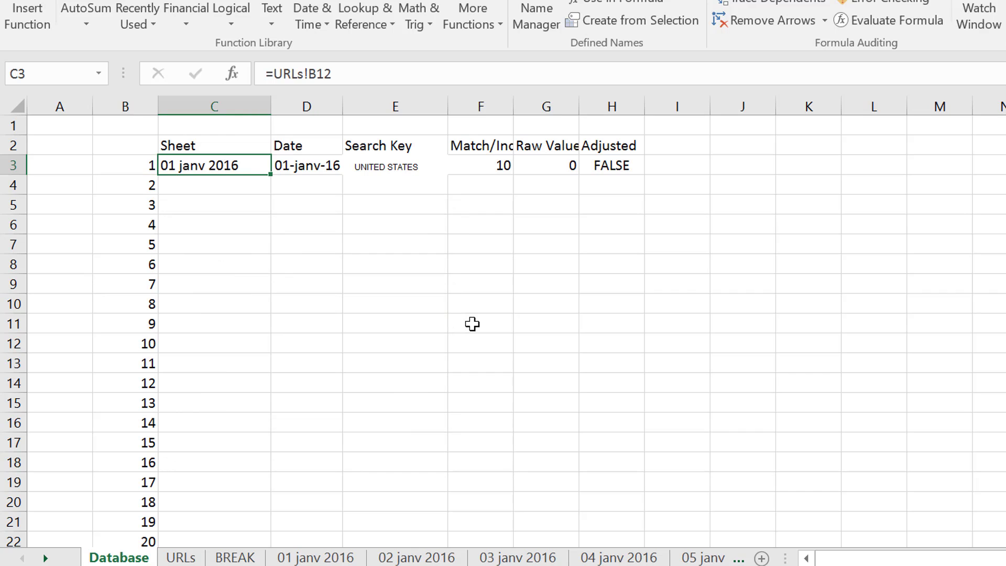
pyautogui.hotkey('shift', 'Right')
pyautogui.hotkey('shift', 'Right')
pyautogui.hotkey('shift', 'Right')
pyautogui.hotkey('shift', 'Right')
pyautogui.hotkey('shift', 'Right')
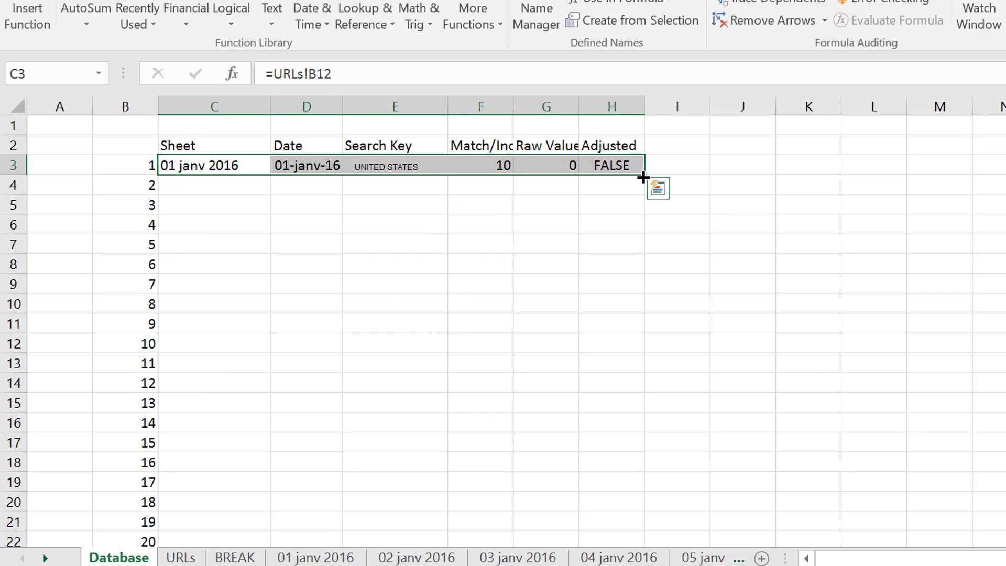
pyautogui.doubleClick(645, 177)
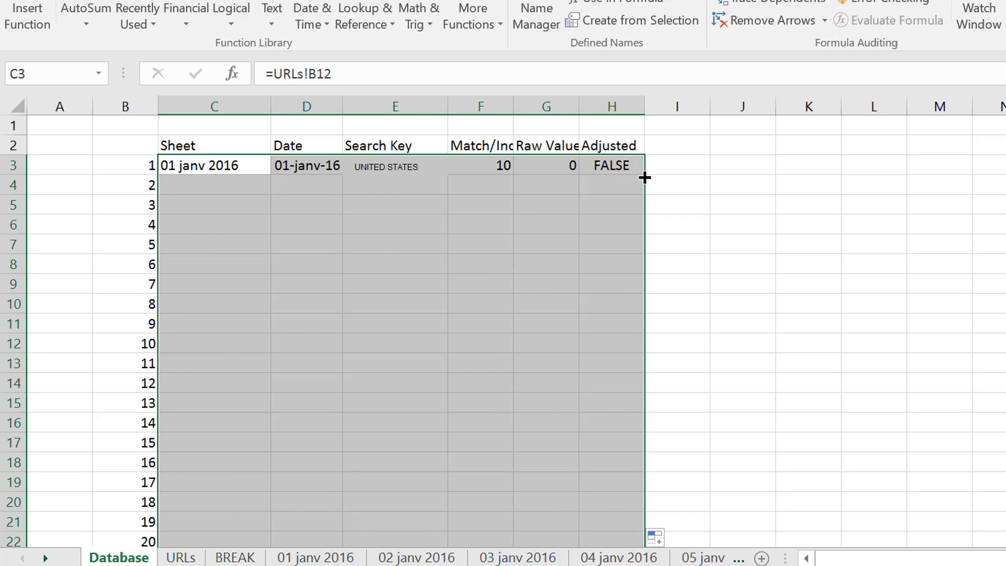
# Step: Compare the raw and adjusted rates across the first days of the filled table
pyautogui.press('Right')
pyautogui.press('Right')
pyautogui.press('Right')
pyautogui.press('Right')
pyautogui.press('Right')
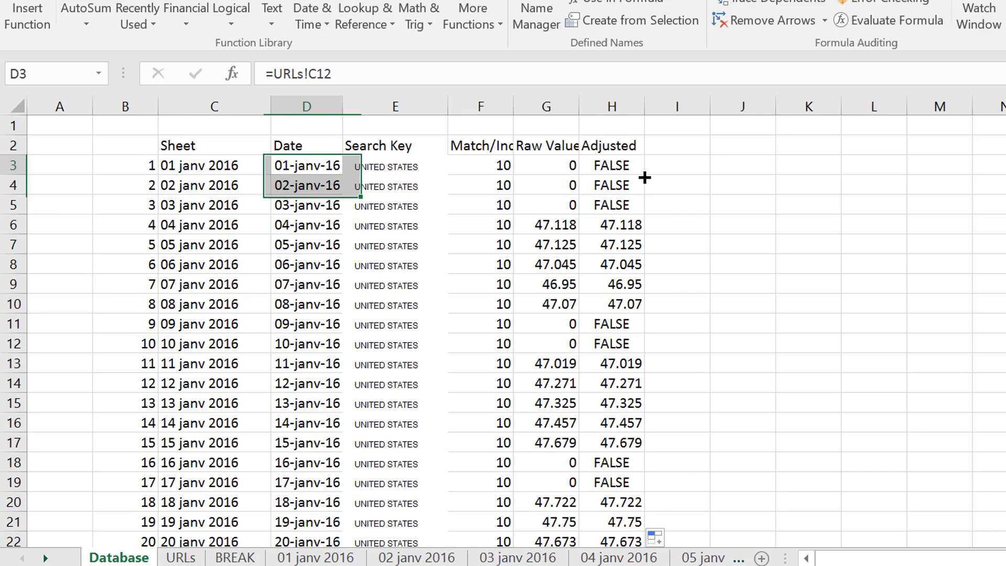
pyautogui.press('Down')
pyautogui.press('Down')
pyautogui.press('Down')
pyautogui.press('Down')
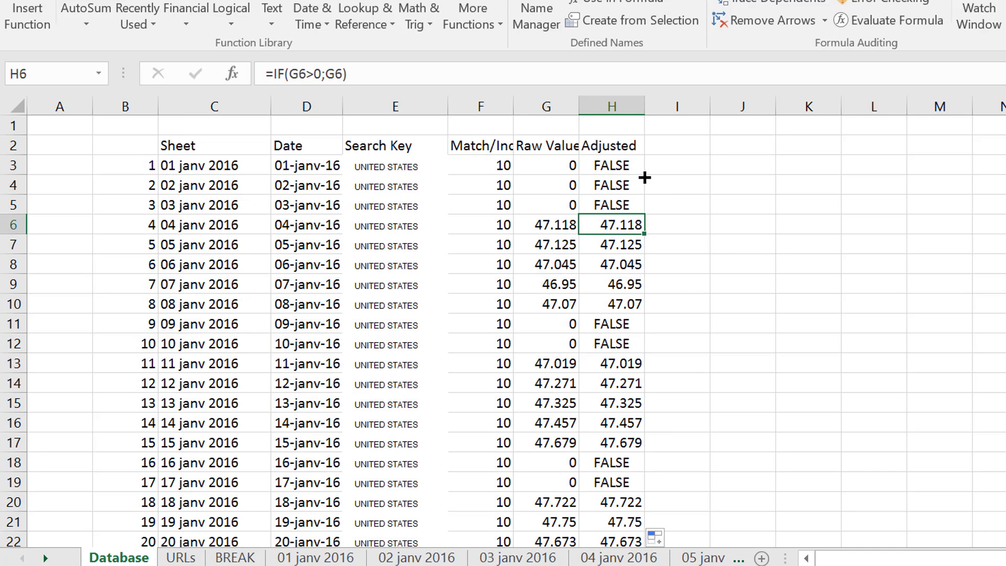
pyautogui.press('Left')
pyautogui.press('Up')
pyautogui.press('Up')
pyautogui.press('Up')
pyautogui.press('Down')
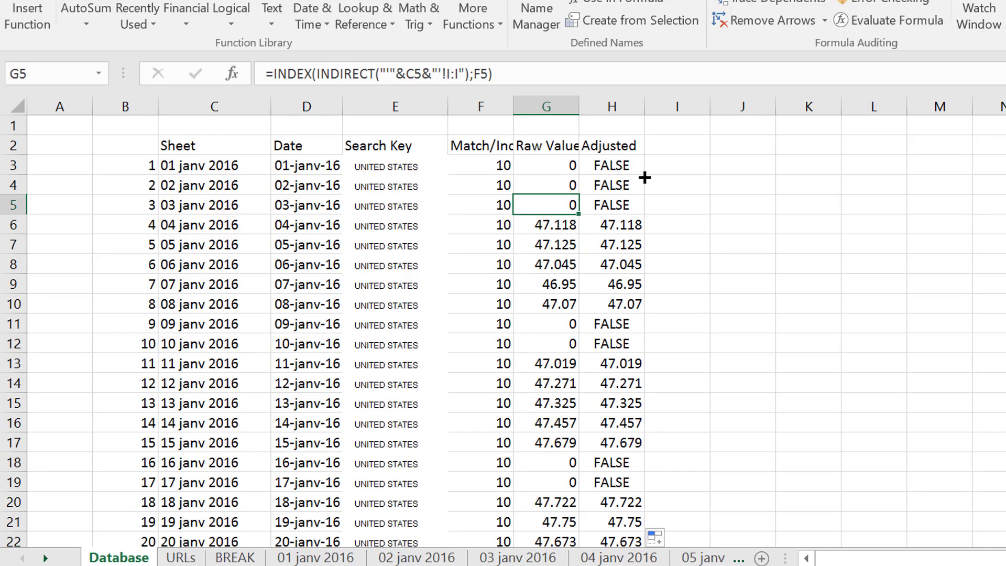
pyautogui.press('Right')
pyautogui.press('Down')
pyautogui.press('Down')
pyautogui.press('Down')
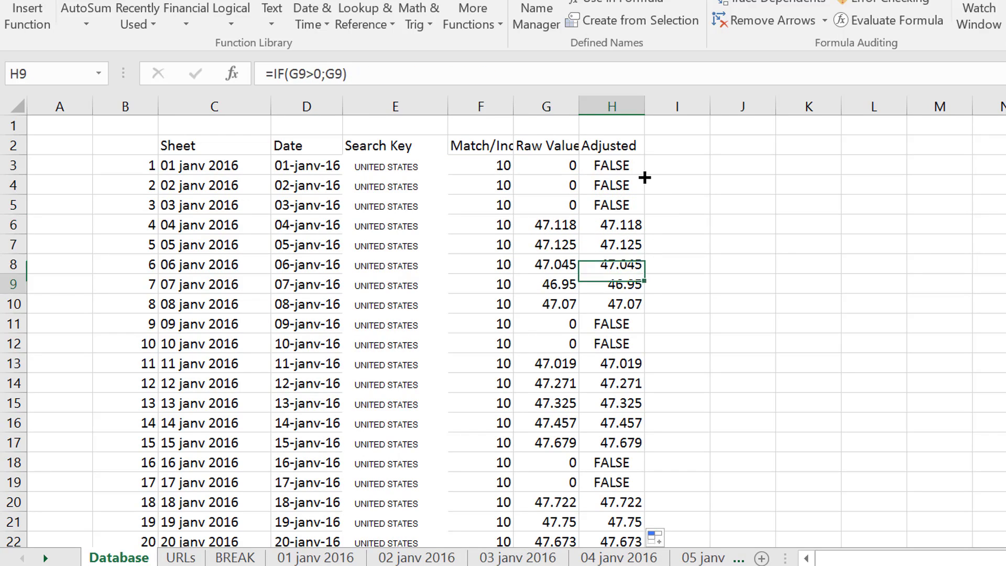
# Step: Inspect the Adjusted formula and the Raw Value formula for the first date and check which cells they reference
pyautogui.press('Left')
pyautogui.press('Down')
pyautogui.press('Up')
pyautogui.press('Right')
pyautogui.press('Up')
pyautogui.press('Up')
pyautogui.press('Up')
pyautogui.press('Up')
pyautogui.press('Up')
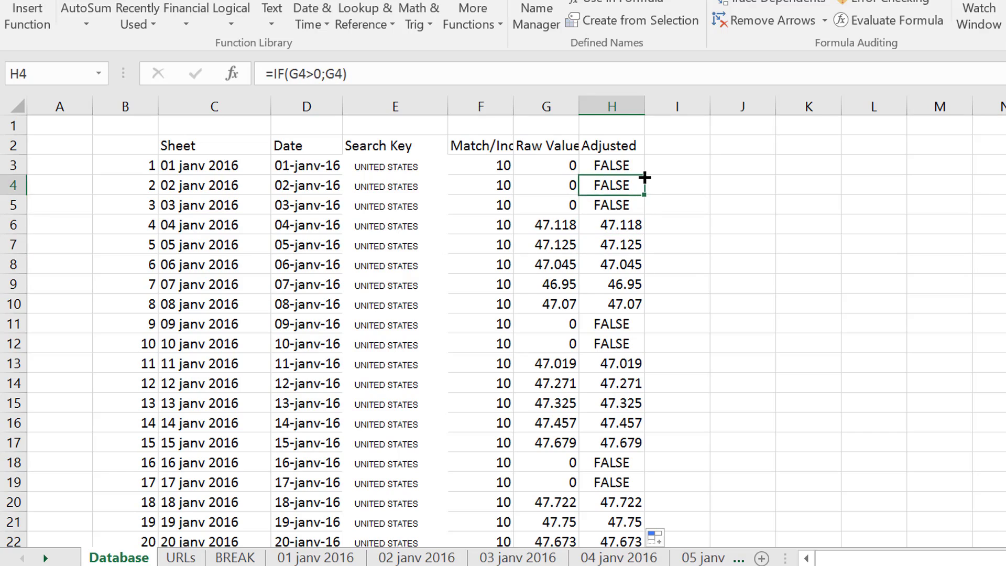
pyautogui.press('Left')
pyautogui.press('Right')
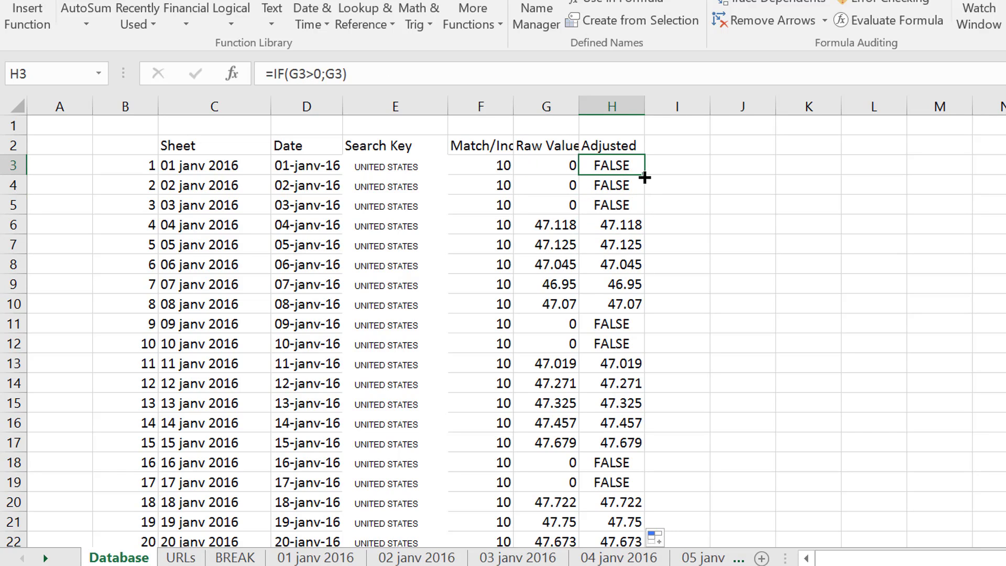
pyautogui.press('Left')
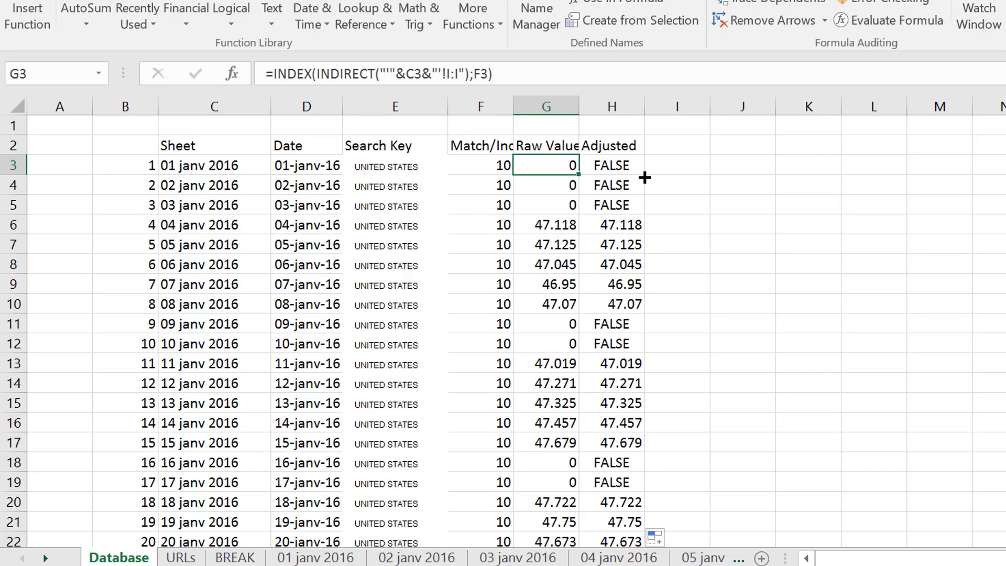
pyautogui.press('Right')
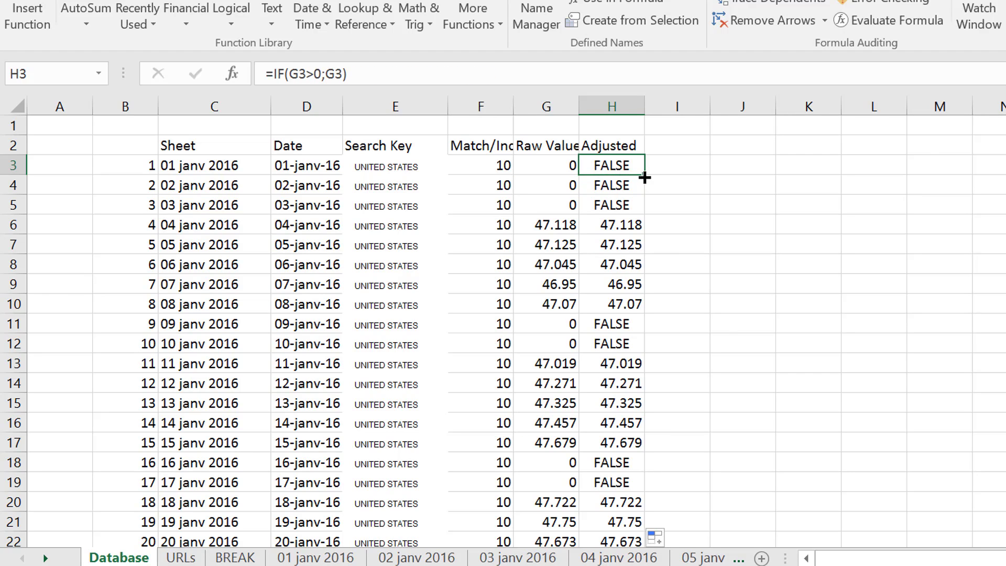
pyautogui.press('F2')
pyautogui.press('Escape')
pyautogui.press('Left')
pyautogui.press('F2')
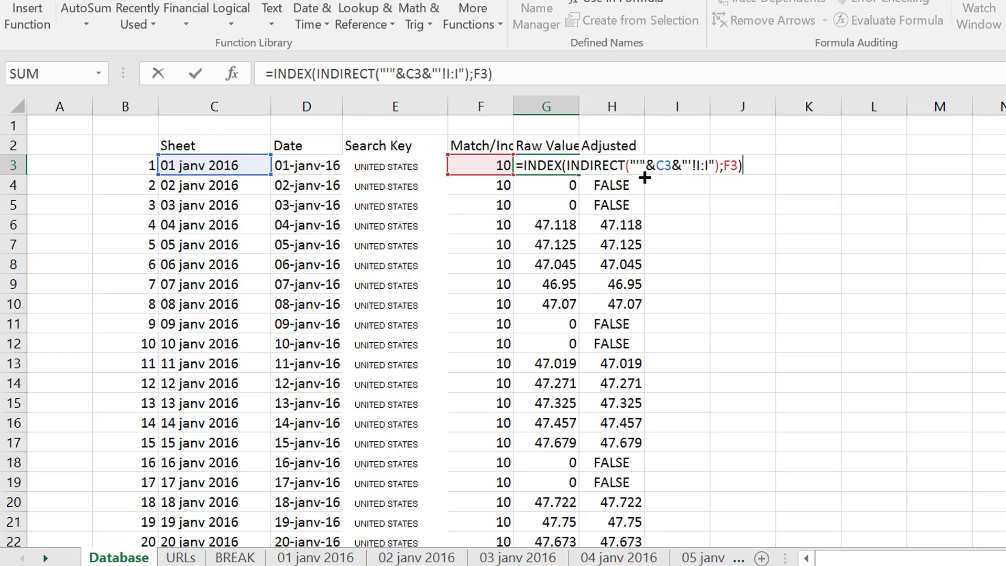
pyautogui.press('Escape')
# Step: Review the sheet name, date and search key entries in row 3 of the Database sheet
pyautogui.press('Left')
pyautogui.press('Left')
pyautogui.press('Left')
pyautogui.press('Left')
pyautogui.press('Left')
pyautogui.press('Right')
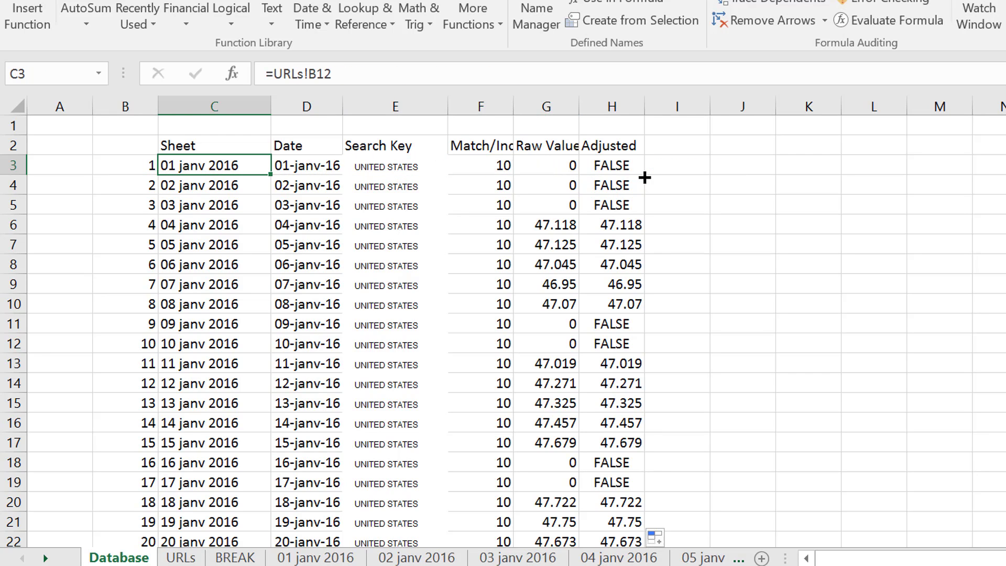
pyautogui.press('Right')
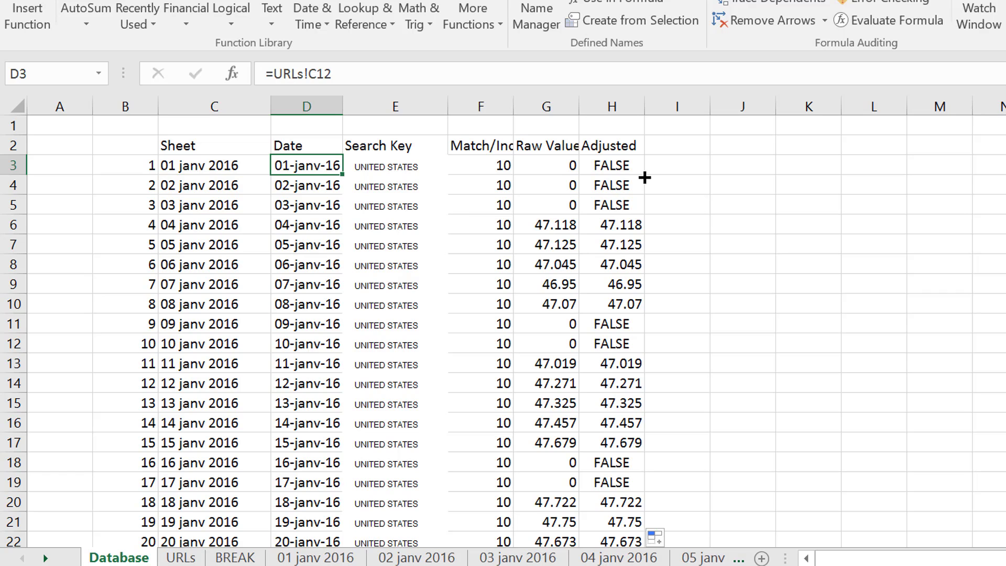
pyautogui.press('Right')
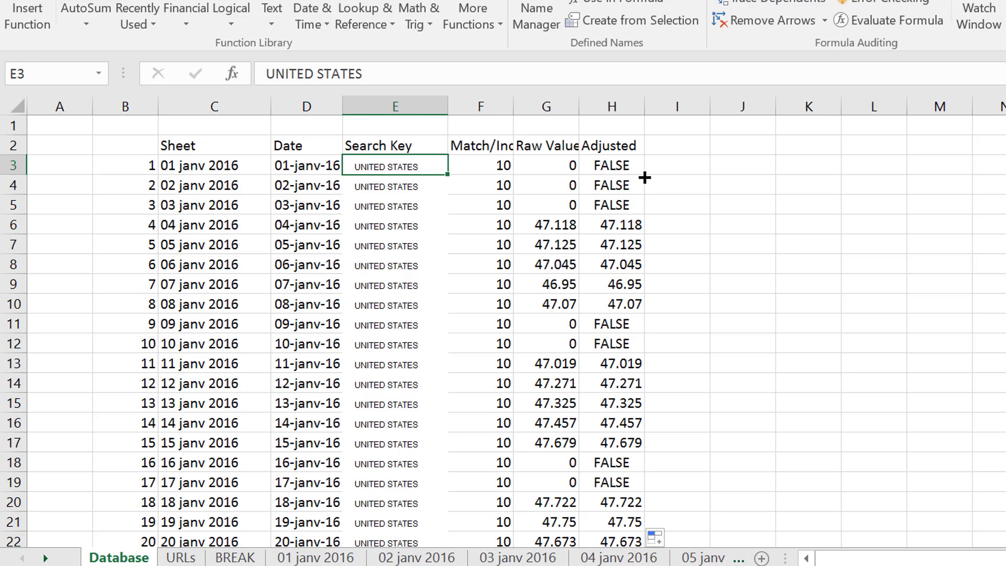
# Step: Examine the MATCH formula in F3 and the sheet name and search key cells it references
pyautogui.press('Right')
pyautogui.press('F2')
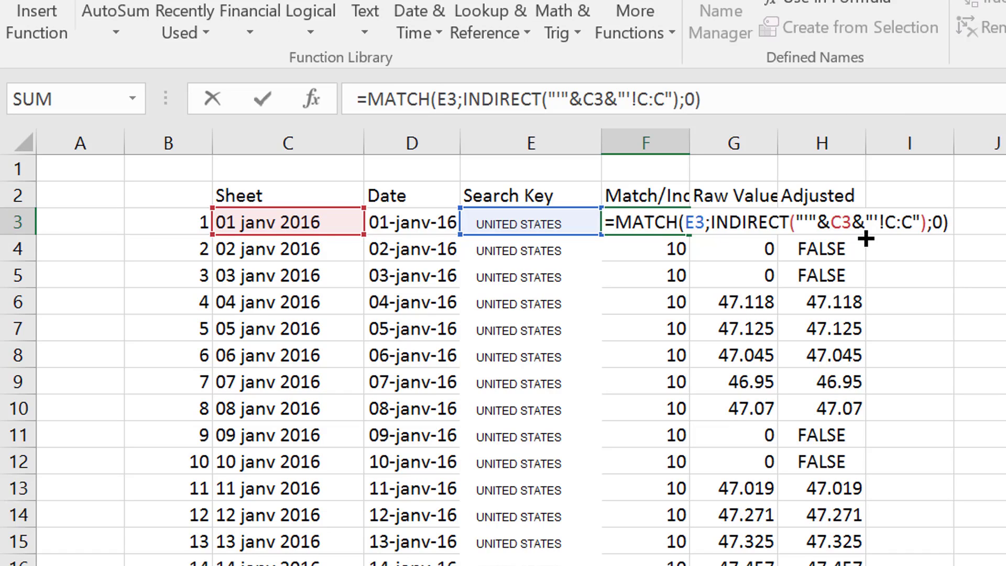
pyautogui.press('Return')
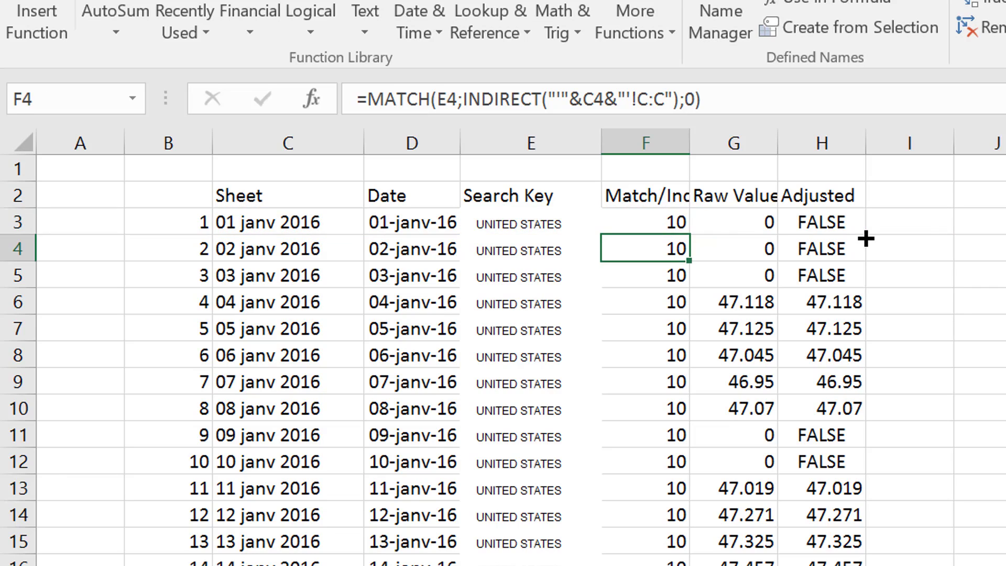
pyautogui.press('Up')
pyautogui.press('F2')
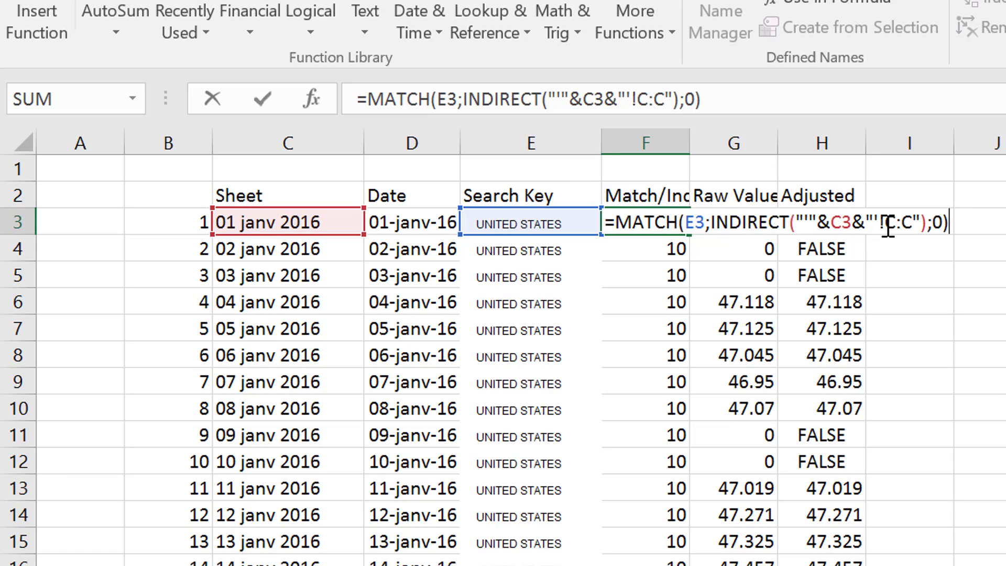
pyautogui.press('Return')
pyautogui.press('Down')
pyautogui.press('Up')
pyautogui.press('Up')
pyautogui.press('Up')
# Step: Examine the INDEX formula in G3 and how it uses the row position from the MATCH formula in F3
pyautogui.press('Right')
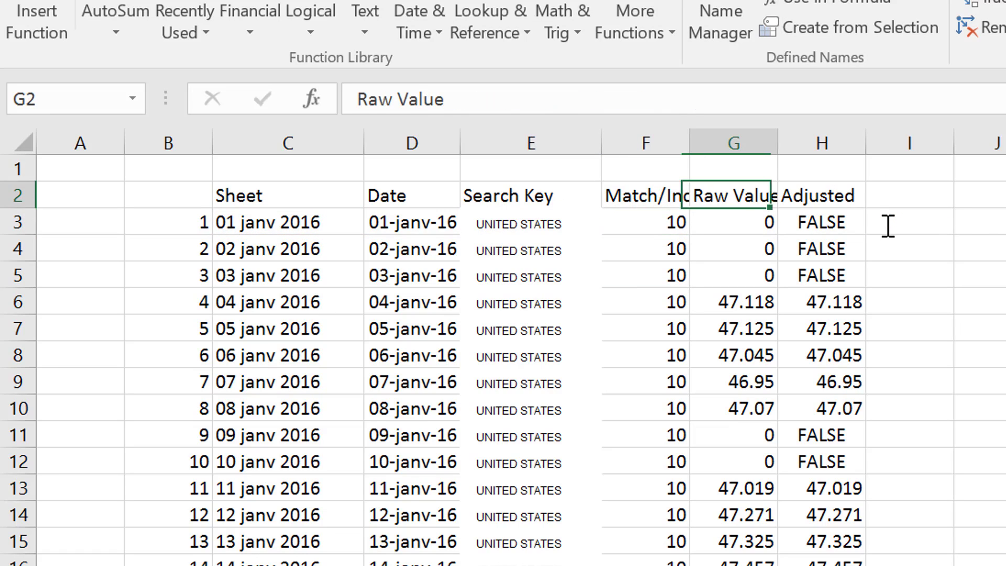
pyautogui.press('Down')
pyautogui.press('F2')
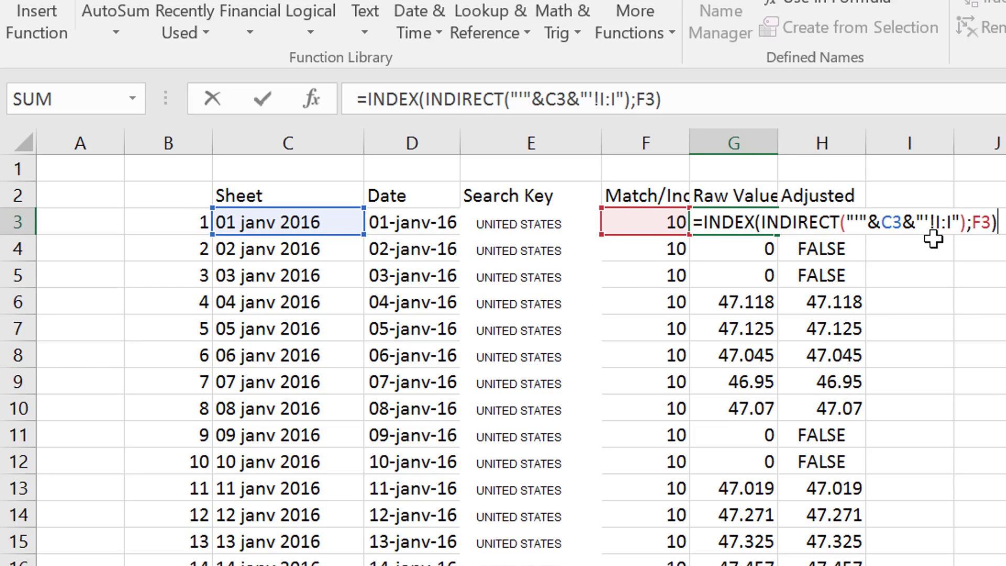
pyautogui.click(702, 287)
pyautogui.press('Up')
pyautogui.press('Up')
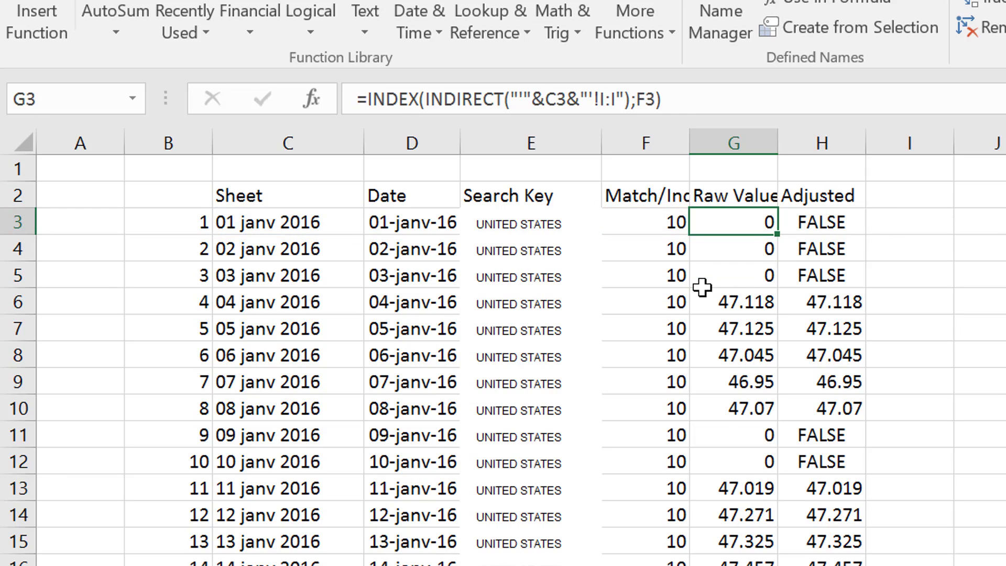
pyautogui.press('Left')
pyautogui.press('Right')
pyautogui.press('Left')
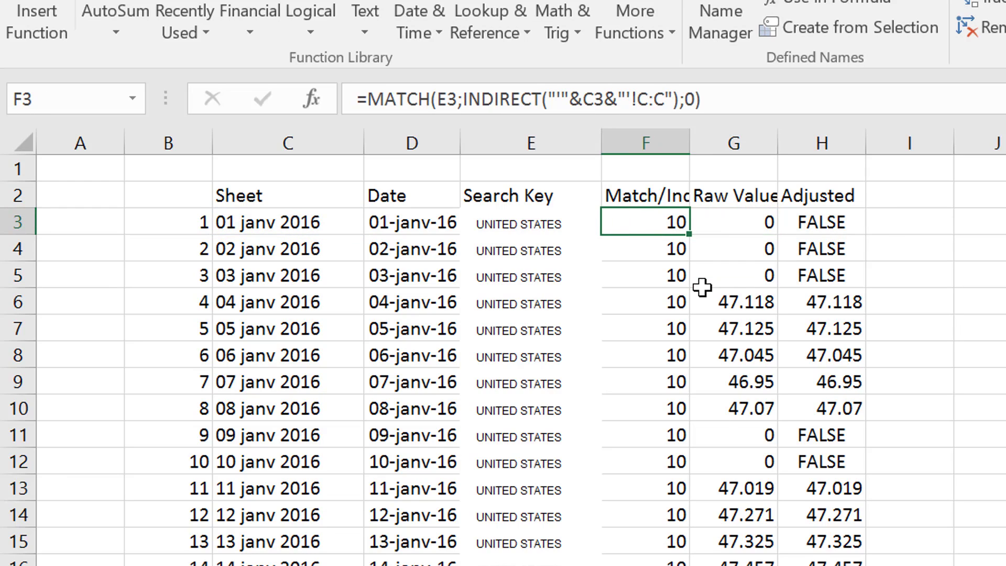
pyautogui.press('Right')
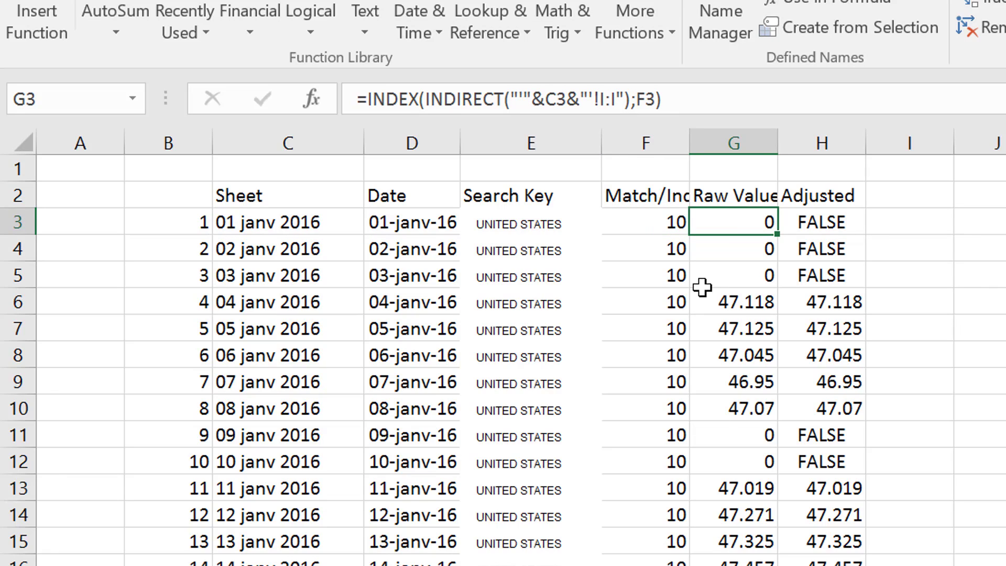
# Step: Recalculate the workbook
pyautogui.press('Right')
pyautogui.press('Right')
pyautogui.press('Right')
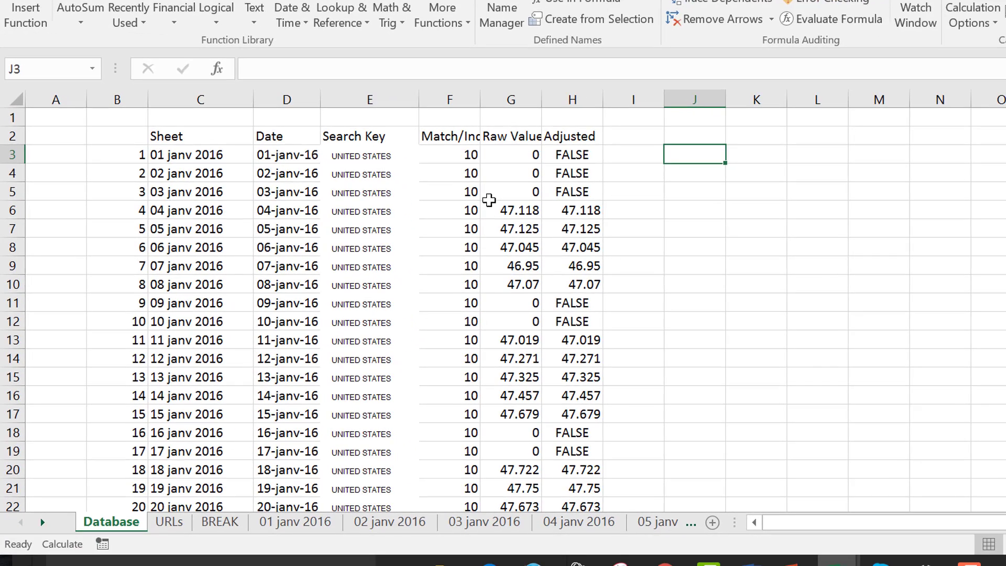
pyautogui.press('F9')
# Step: Insert an empty column between the Date and Search Key columns of the Database sheet
pyautogui.press('Left')
pyautogui.press('Left')
pyautogui.press('Left')
pyautogui.press('Left')
pyautogui.press('Left')
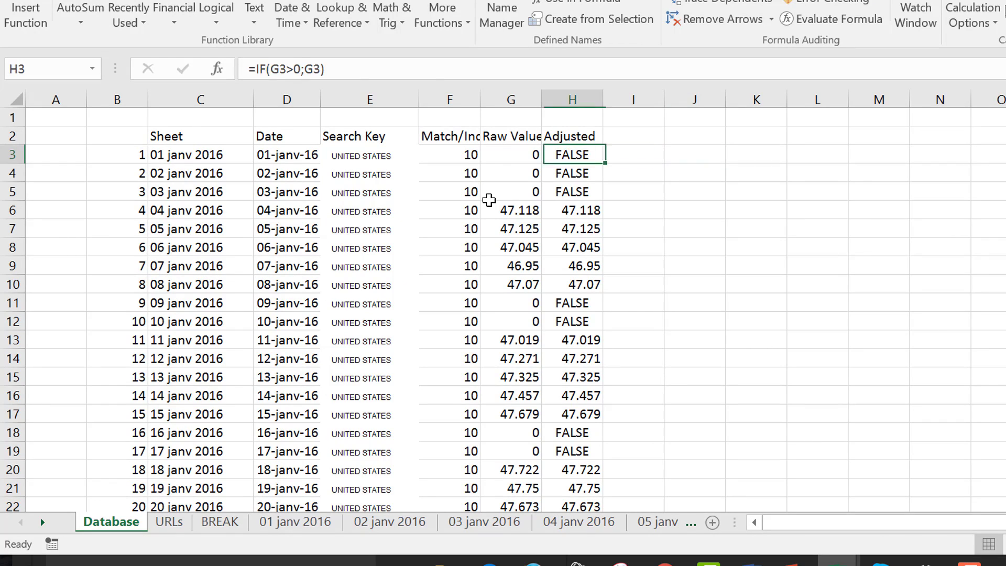
pyautogui.hotkey('ctrl', 'space')
pyautogui.hotkey('ctrl', '+')
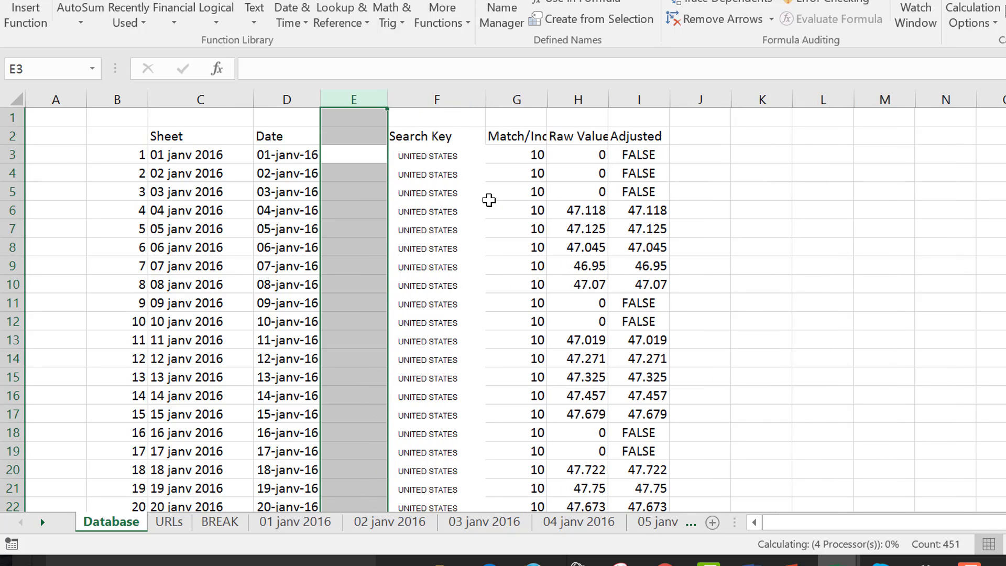
# Step: Enter the header "End of Month" in E2 above the new empty column
pyautogui.press('Left')
pyautogui.press('Up')
pyautogui.press('Right')
pyautogui.write('End o')
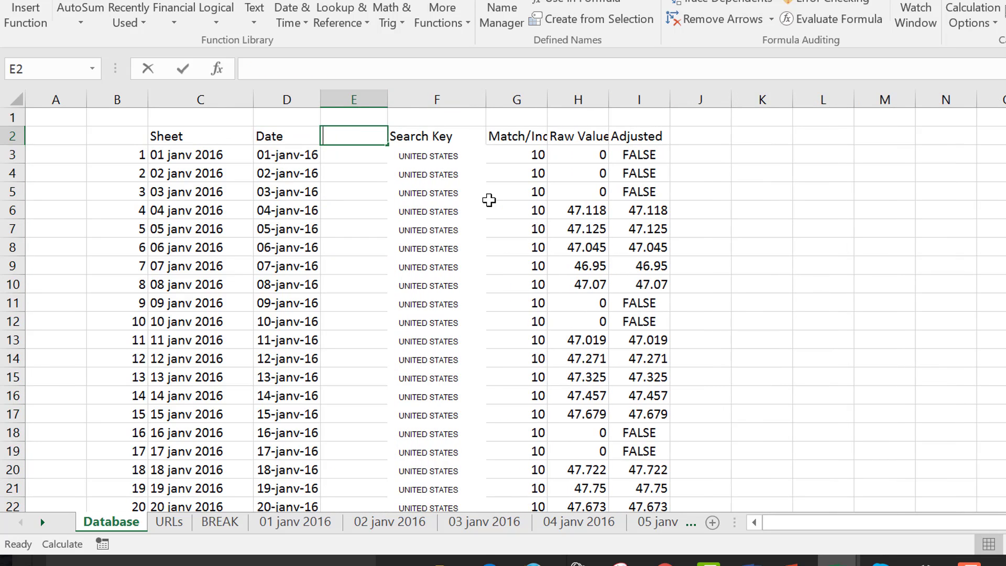
pyautogui.write('f Mo')
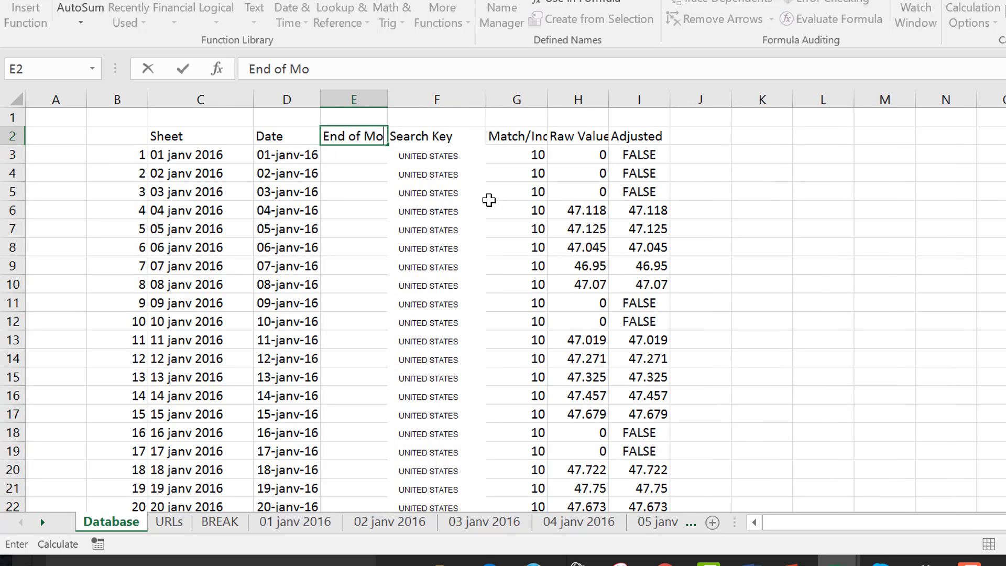
pyautogui.write('ntth')
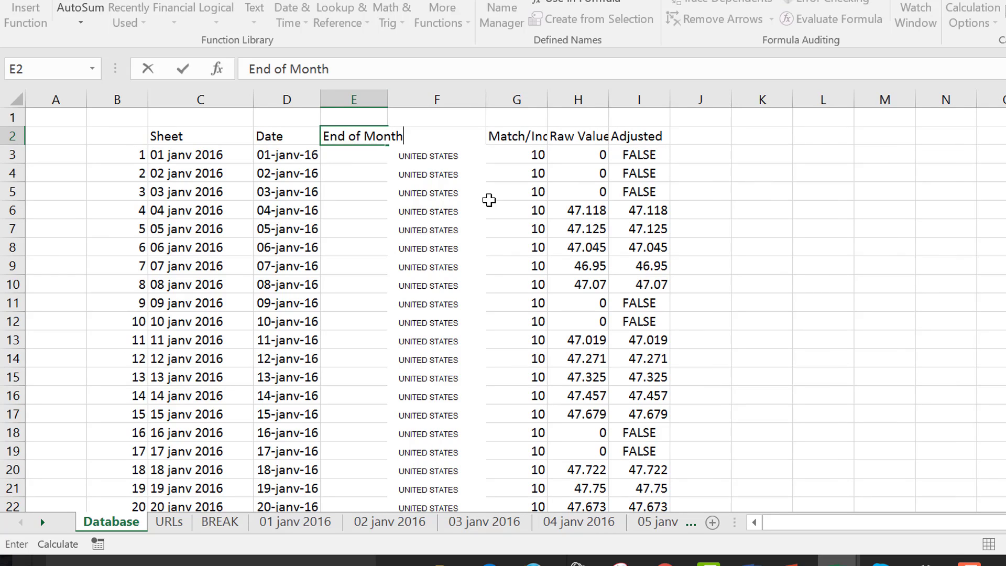
pyautogui.press('Return')
pyautogui.press('Return')
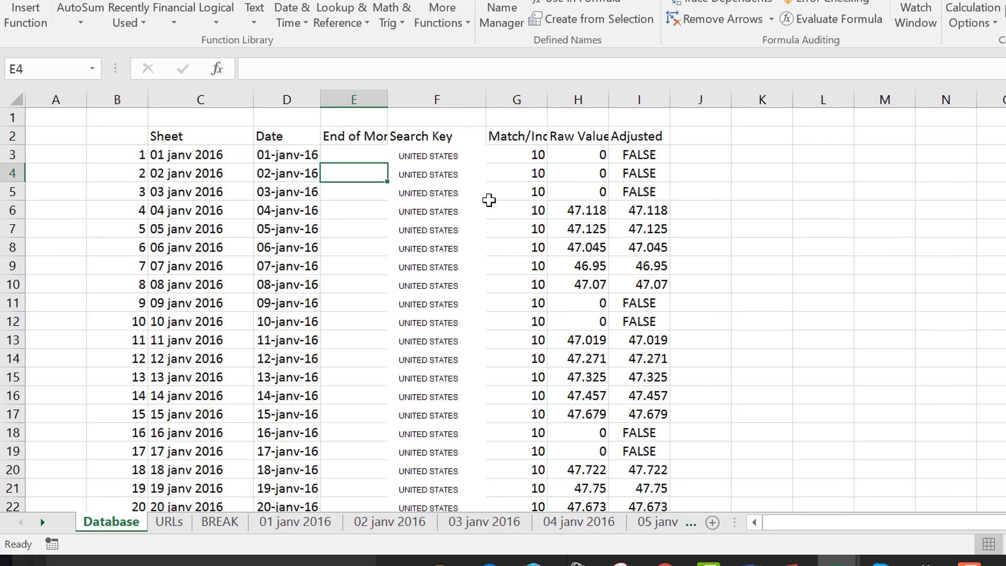
# Step: Widen the End of Month column and fill it from E3 down with =EOMONTH(D3;0)
pyautogui.press('Up')
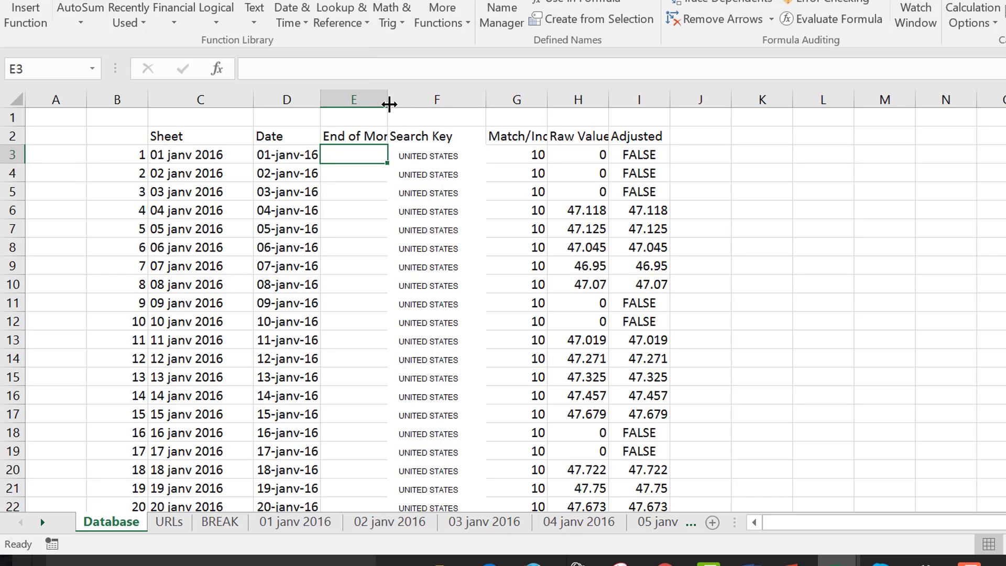
pyautogui.moveTo(388, 100); pyautogui.dragTo(422, 99)
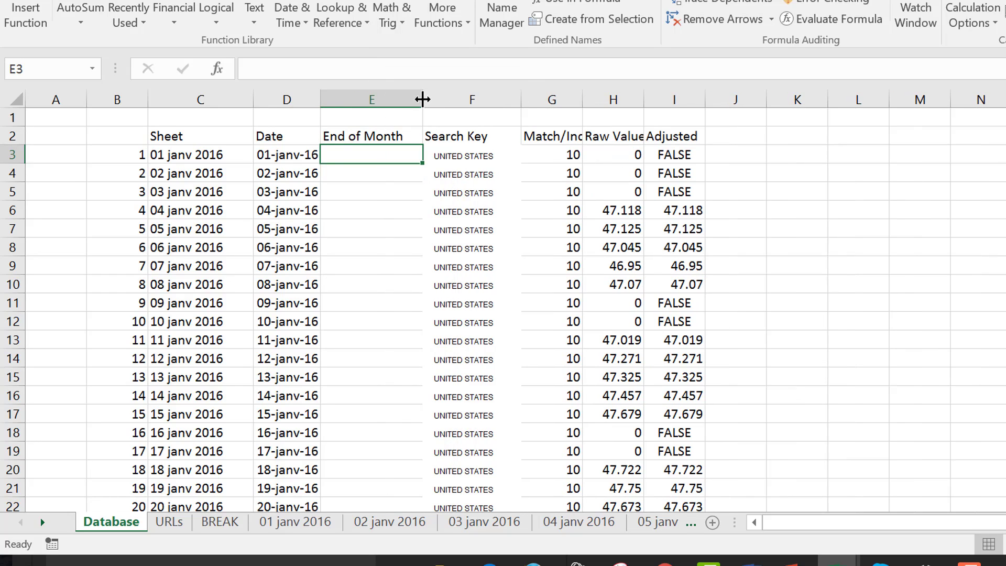
pyautogui.write('=eo')
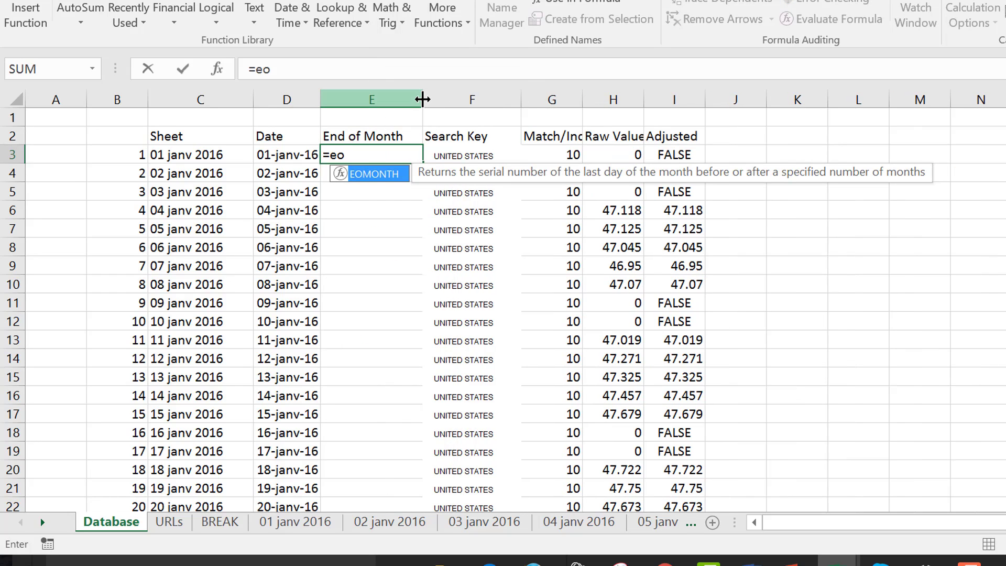
pyautogui.press('Tab')
pyautogui.press('Left')
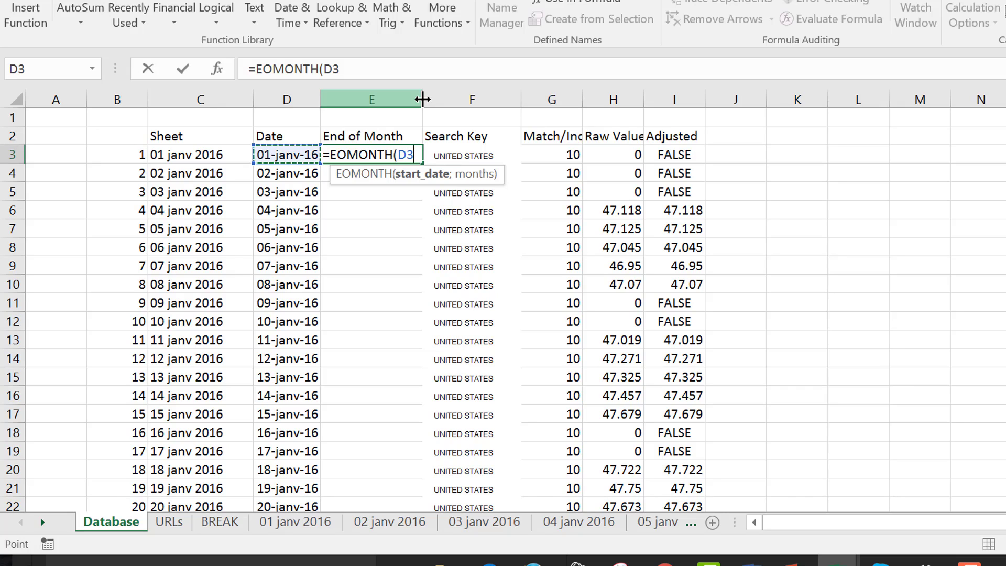
pyautogui.write(';0')
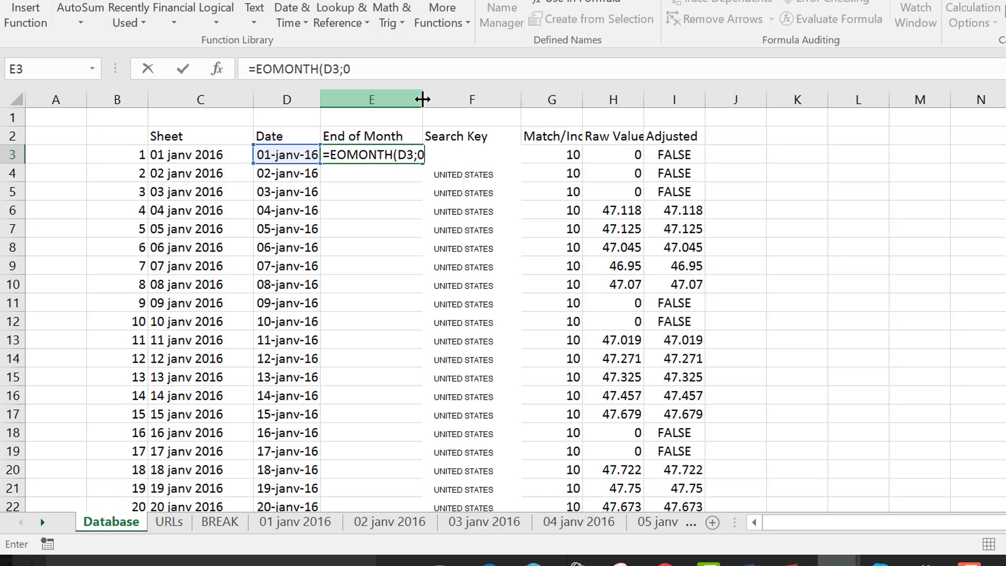
pyautogui.press('Return')
pyautogui.press('Up')
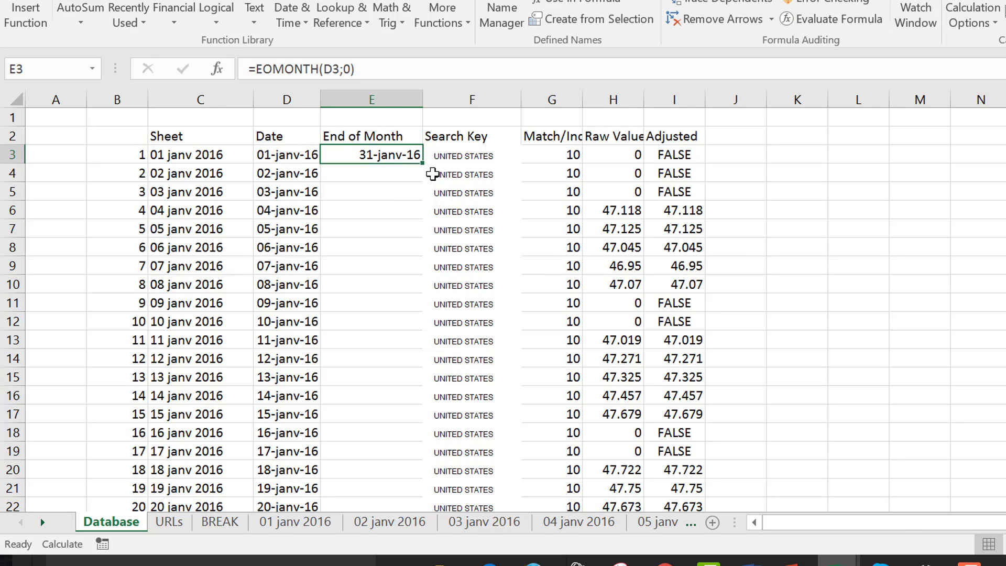
pyautogui.doubleClick(422, 167)
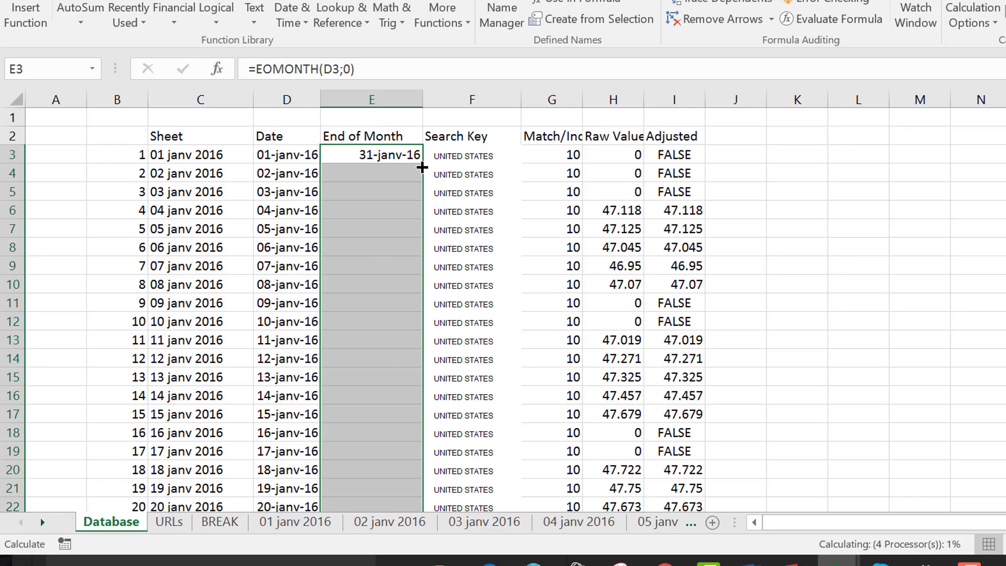
# Step: Start a separate list of months in K3 by referencing the first end-of-month date with =E3
pyautogui.press('Right')
pyautogui.press('Right')
pyautogui.press('Right')
pyautogui.press('Right')
pyautogui.press('Right')
pyautogui.press('Right')
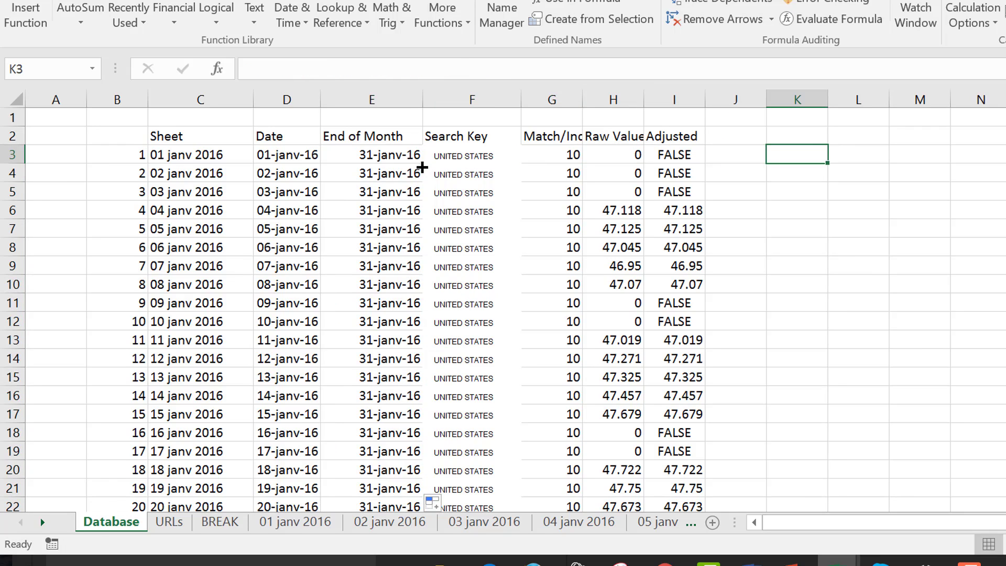
pyautogui.write('=')
pyautogui.press('Left')
pyautogui.press('Left')
pyautogui.press('Left')
pyautogui.press('Left')
pyautogui.press('Left')
pyautogui.press('Left')
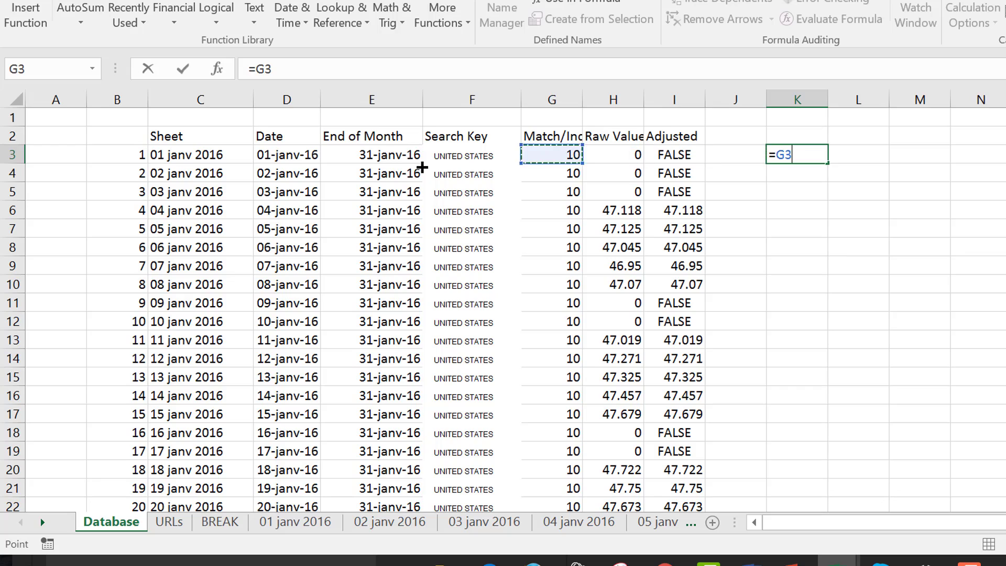
pyautogui.press('Return')
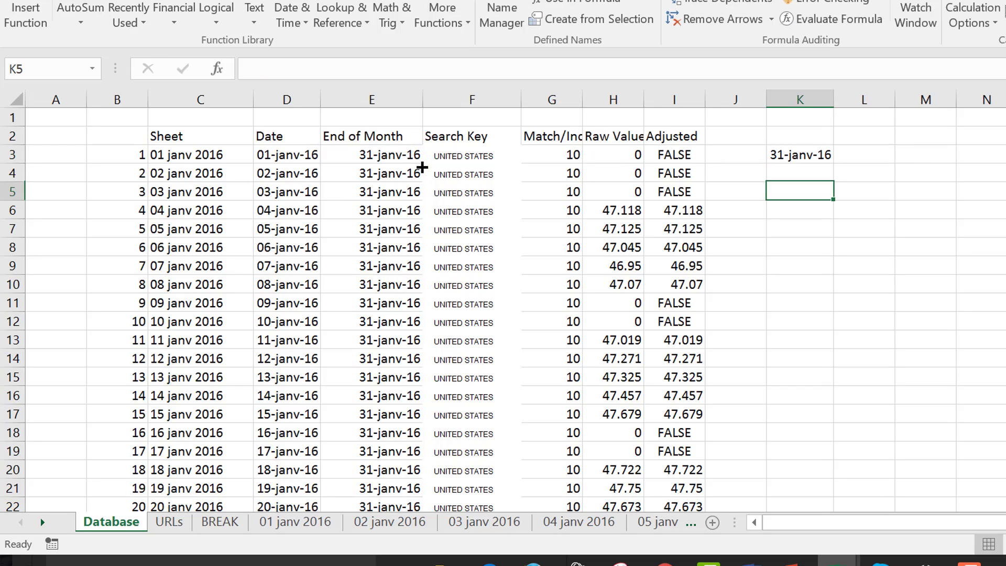
# Step: Enter =EOMONTH(K3;1) in K4 for the following month-end and format the cell as a date
pyautogui.write('=eo')
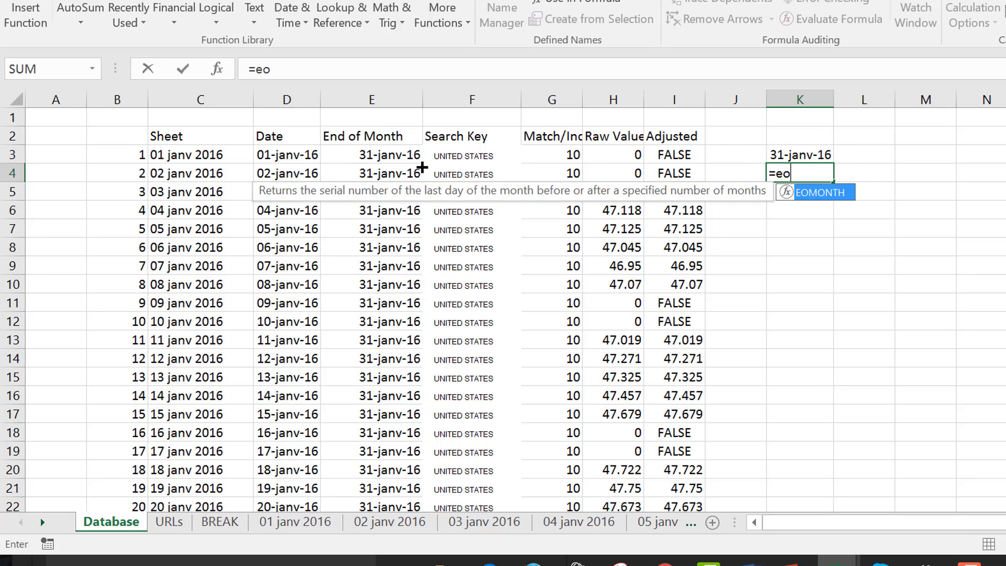
pyautogui.press('Tab')
pyautogui.press('Up')
pyautogui.write(';1')
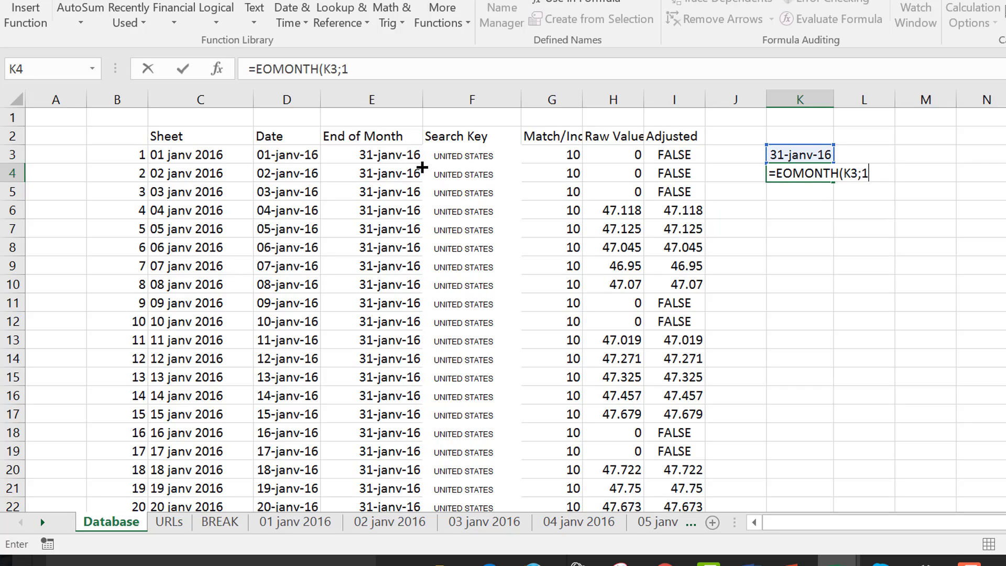
pyautogui.press('Return')
pyautogui.press('Up')
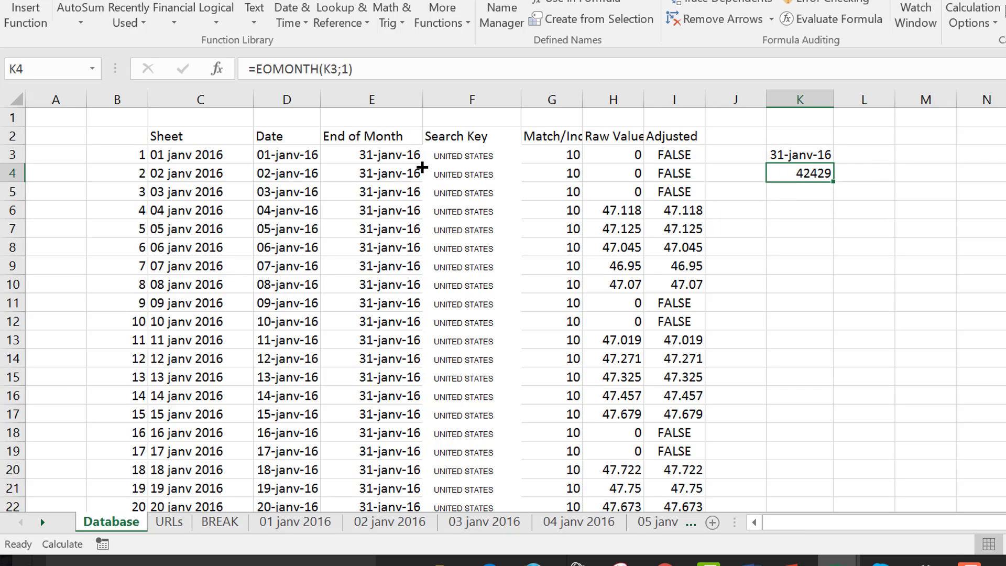
pyautogui.hotkey('ctrl', 'shift', '3')
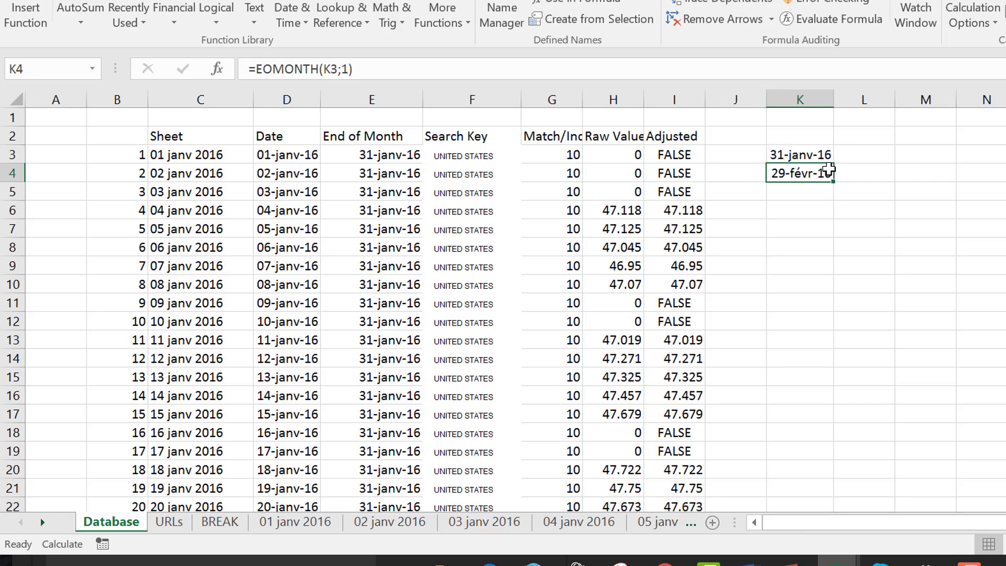
# Step: Fill the month-end formula in K4 down through K23
pyautogui.press('Up')
pyautogui.press('Down')
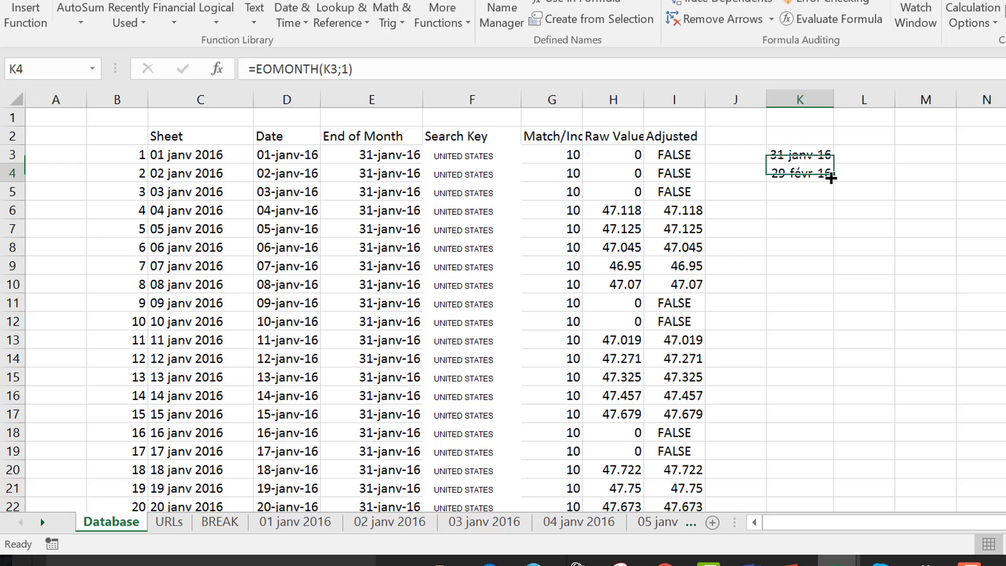
pyautogui.press('Up')
pyautogui.press('Down')
pyautogui.moveTo(832, 182); pyautogui.dragTo(831, 507)
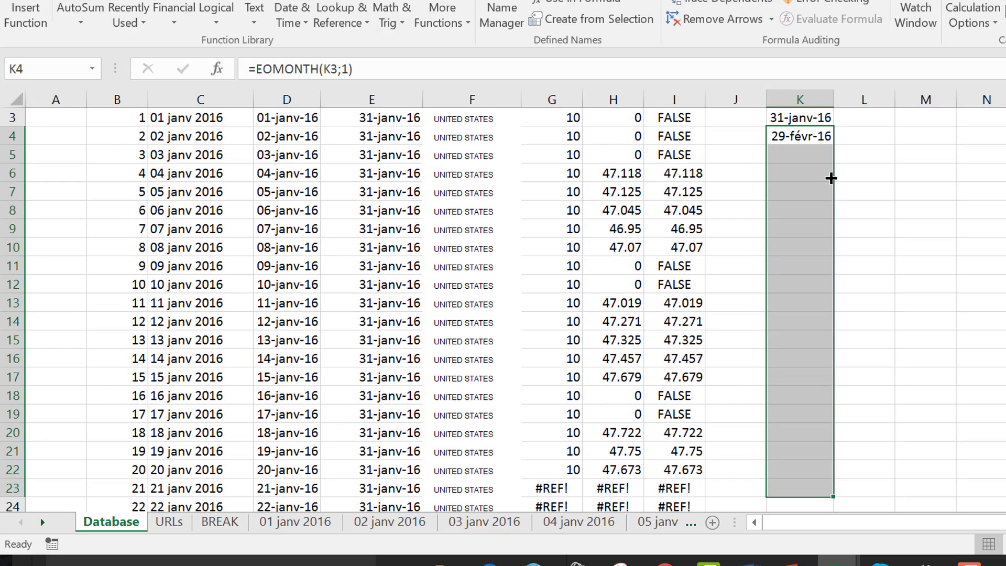
pyautogui.hotkey('ctrl', 'Up')
pyautogui.hotkey('ctrl', 'Up')
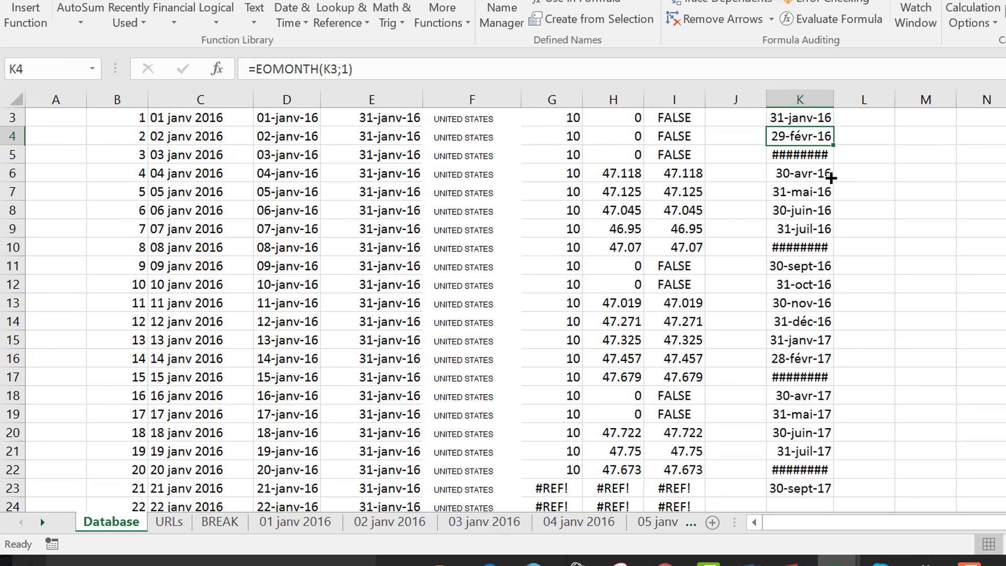
# Step: Enter the header "Average" in L2, beside the list of month-end dates
pyautogui.press('Down')
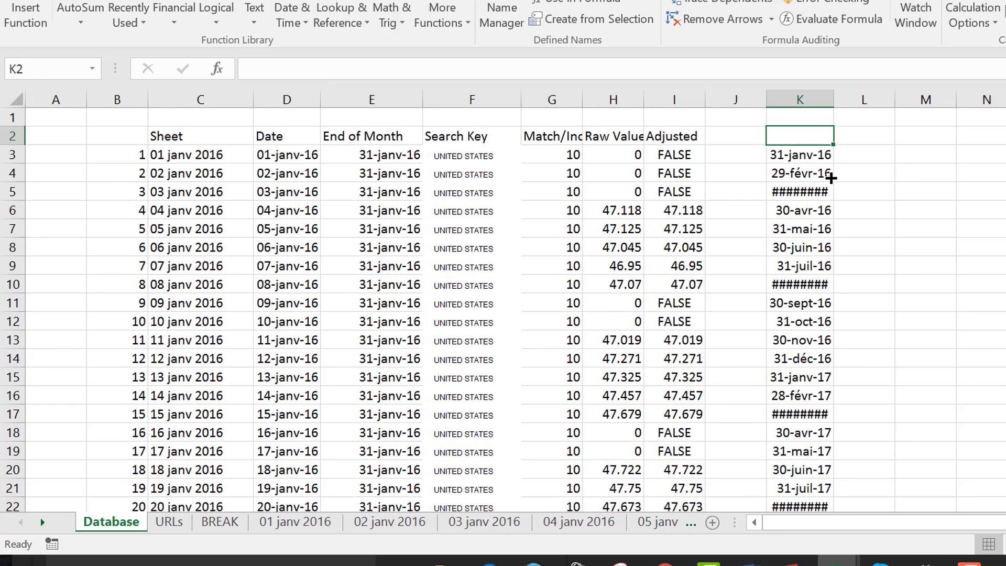
pyautogui.press('Right')
pyautogui.write('aVERAG')
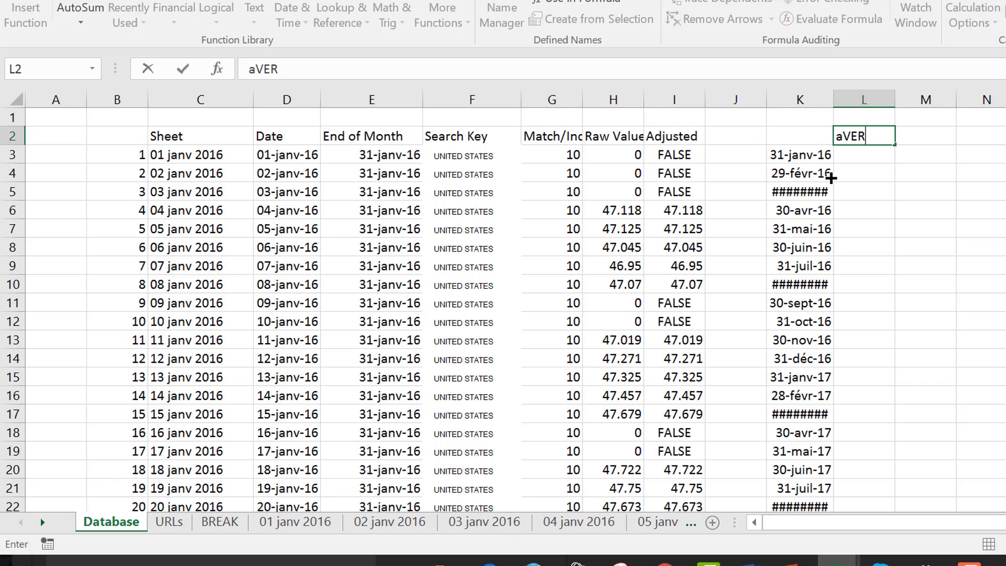
pyautogui.press('BackSpace')
pyautogui.press('BackSpace')
pyautogui.press('BackSpace')
pyautogui.press('BackSpace')
pyautogui.press('BackSpace')
pyautogui.press('BackSpace')
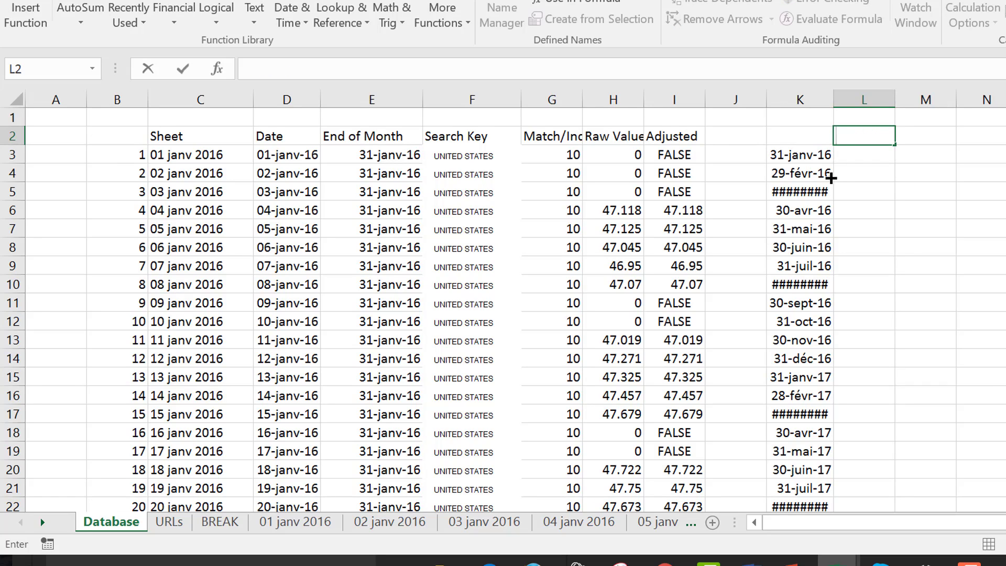
pyautogui.write('a')
pyautogui.press('BackSpace')
pyautogui.write('Average')
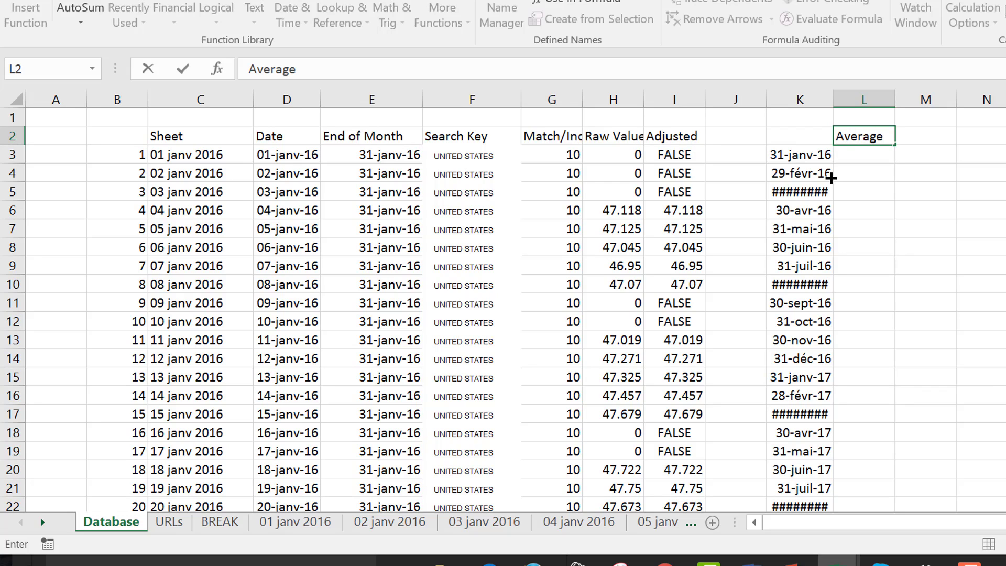
pyautogui.press('Return')
# Step: Average the month's adjusted rates in L3 with =AVERAGEIF(E:E;K3;I:I) and widen column K to fit its dates
pyautogui.write('=ave')
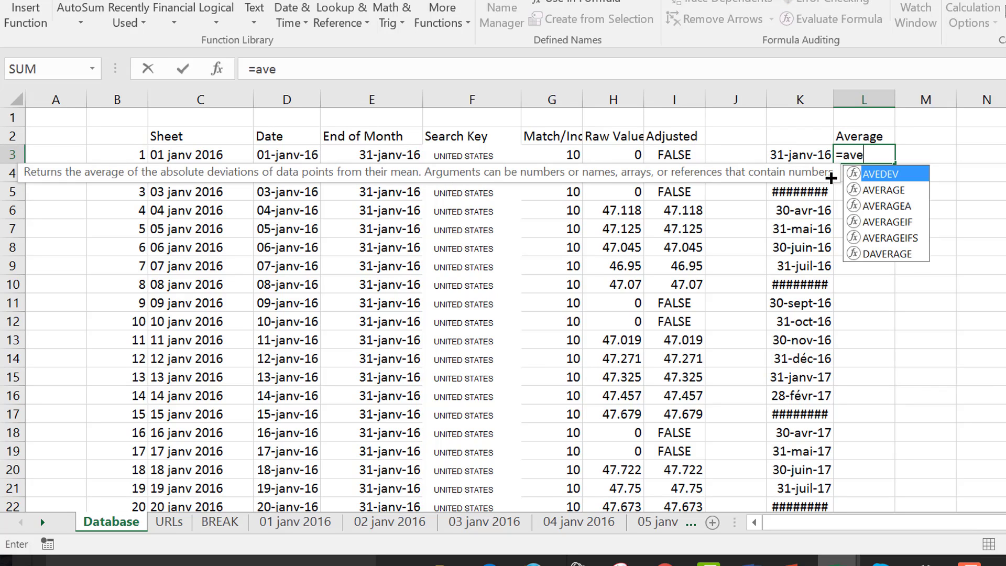
pyautogui.press('Down')
pyautogui.press('Down')
pyautogui.press('Down')
pyautogui.press('Tab')
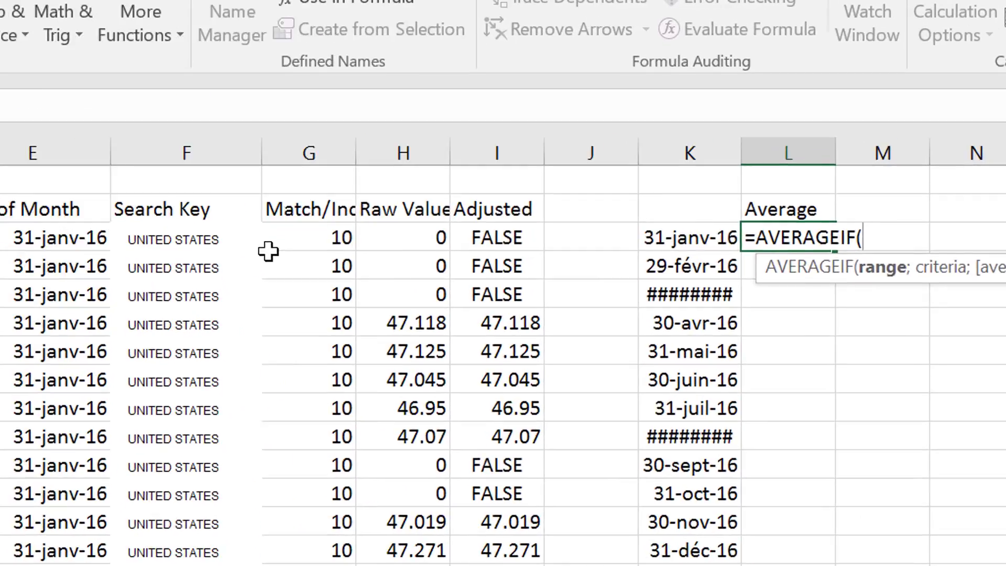
pyautogui.write('E:E')
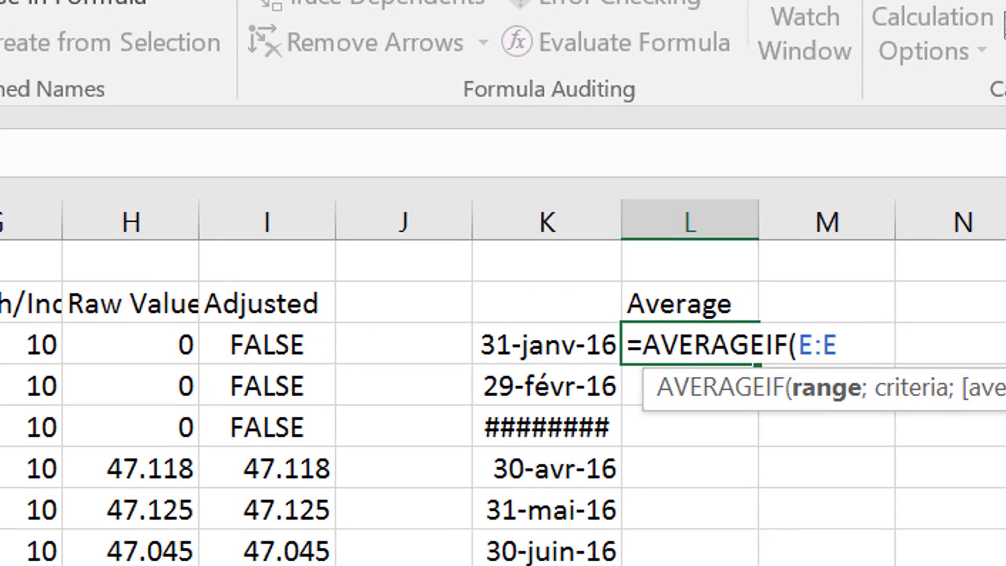
pyautogui.write(';')
pyautogui.press('Left')
pyautogui.write(';')
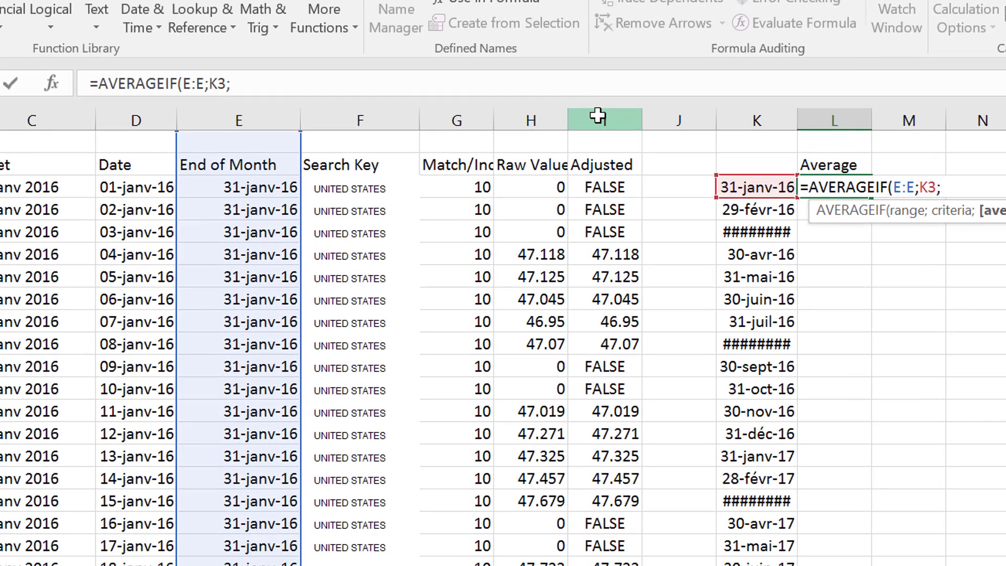
pyautogui.click(268, 222)
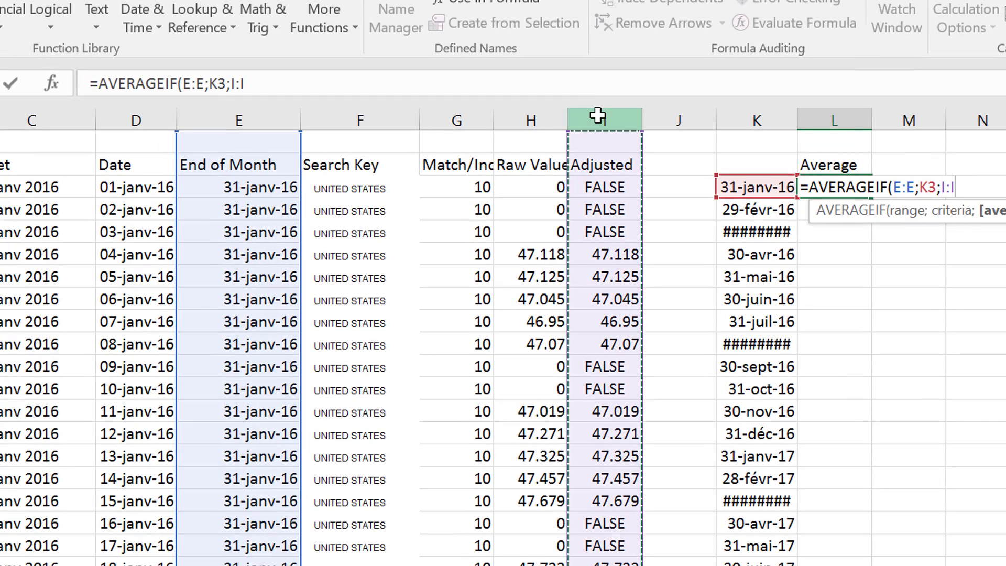
pyautogui.press('Return')
pyautogui.press('Up')
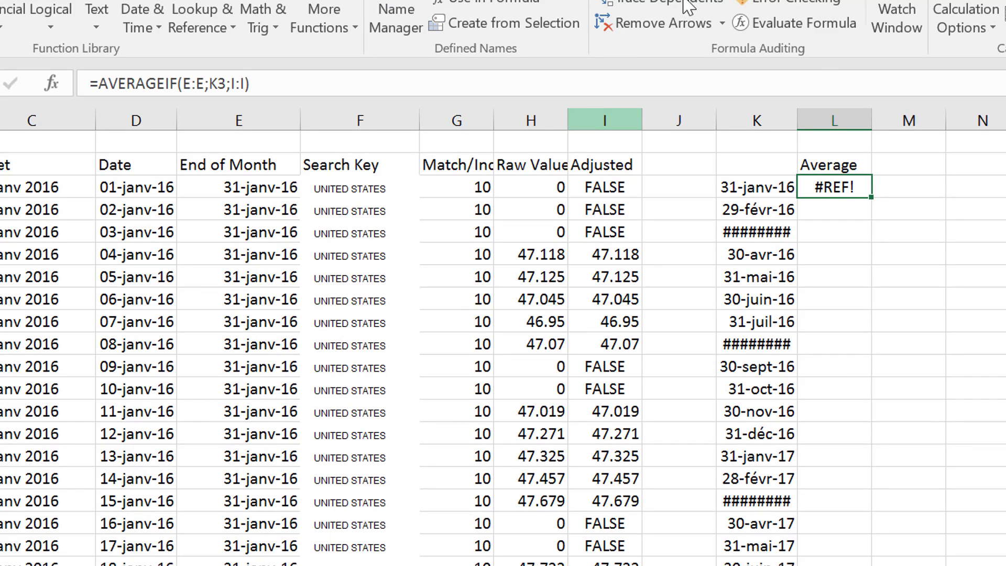
pyautogui.moveTo(801, 120); pyautogui.dragTo(833, 116)
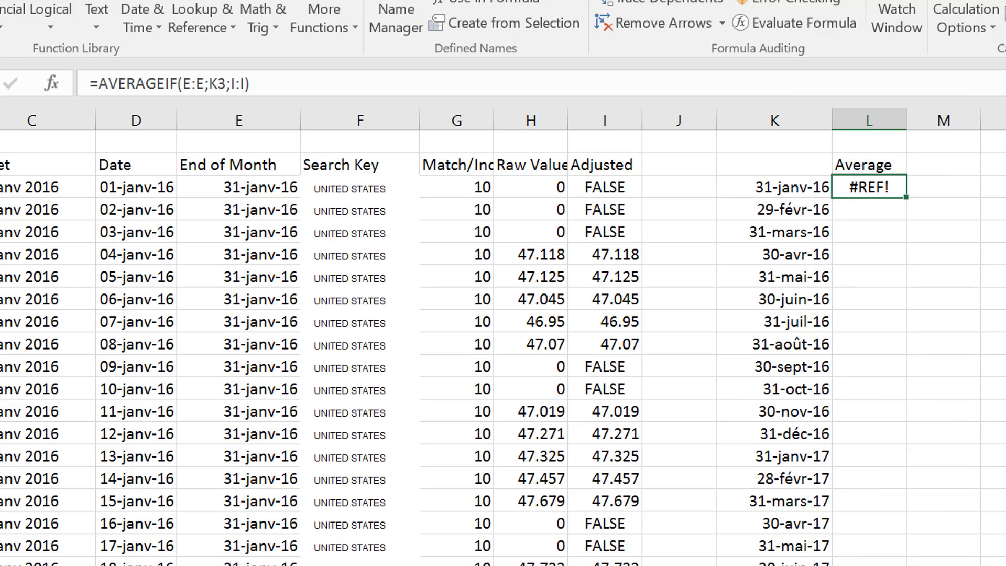
pyautogui.press('F10')
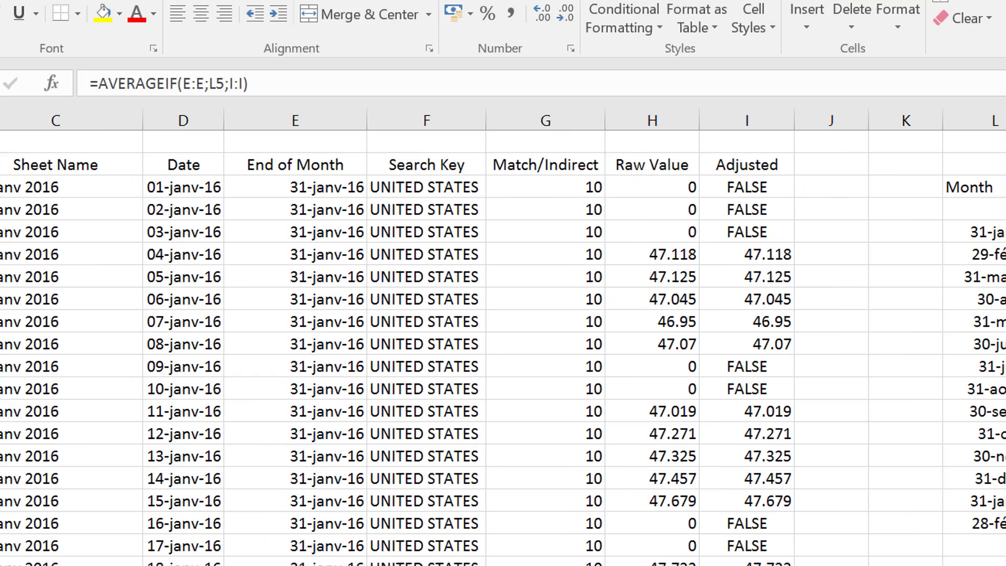
# Step: Review the first month's link formula in column L and the IFERROR formulas and daily rates down the Adjusted column
pyautogui.press('Left')
pyautogui.press('Up')
pyautogui.press('Up')
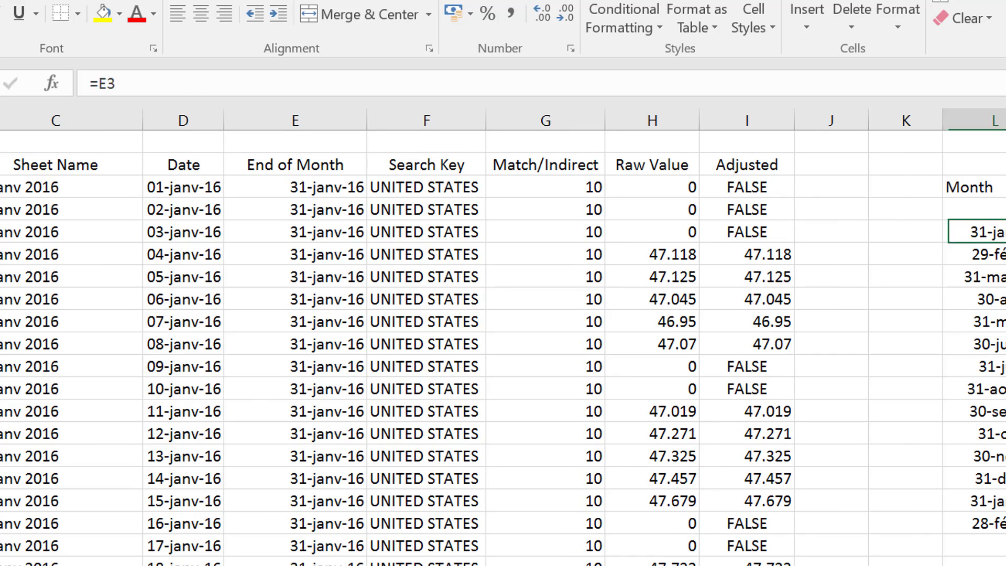
pyautogui.press('Left')
pyautogui.press('Left')
pyautogui.press('Left')
pyautogui.press('Left')
pyautogui.press('Right')
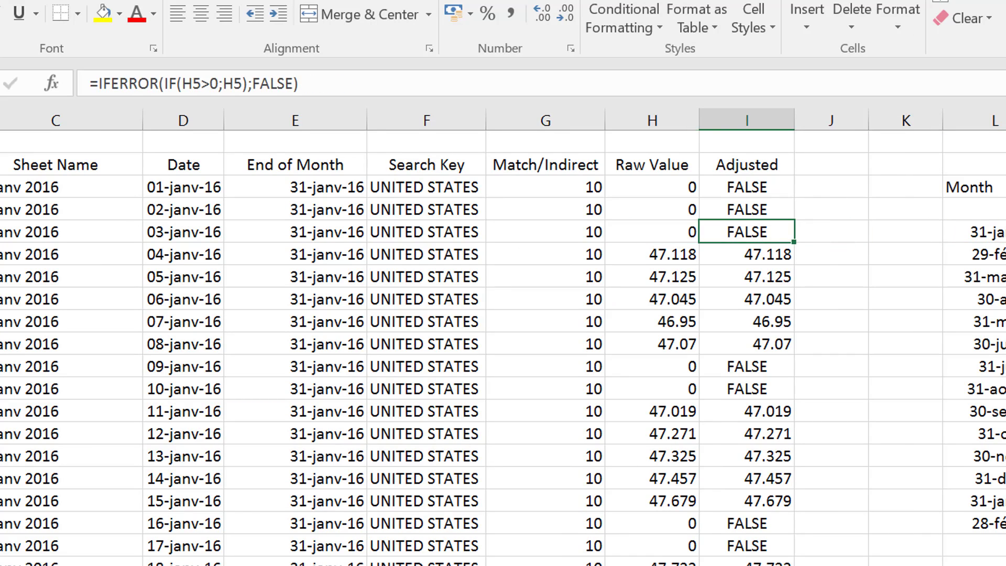
pyautogui.press('pagedown')
pyautogui.press('pagedown')
pyautogui.press('pagedown')
pyautogui.press('pagedown')
pyautogui.press('pagedown')
pyautogui.press('pagedown')
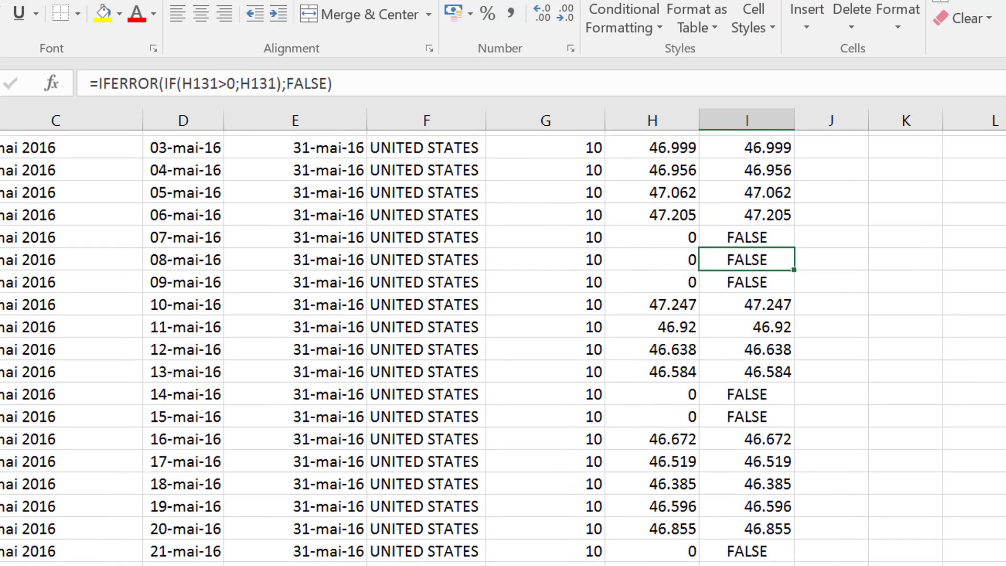
pyautogui.press('pageup')
pyautogui.press('pageup')
pyautogui.press('pageup')
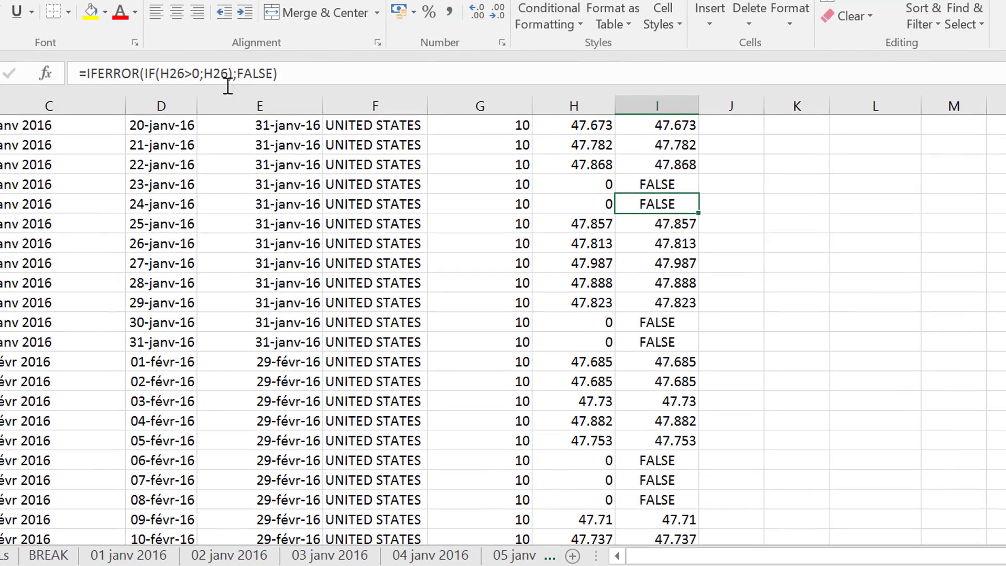
# Step: Widen the Date column of the Database sheet slightly
pyautogui.moveTo(202, 97); pyautogui.dragTo(213, 99)
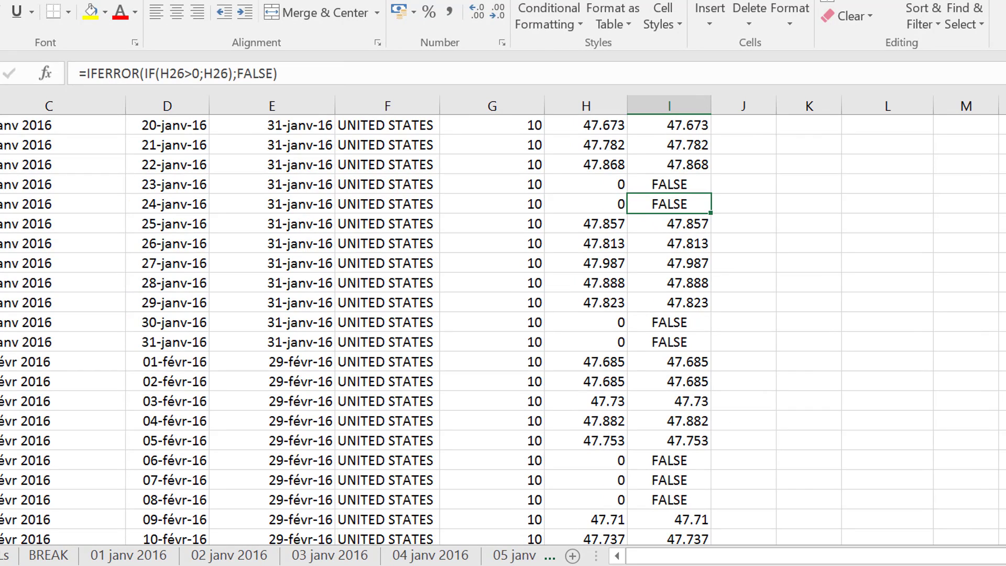
pyautogui.hotkey('alt', 'f')
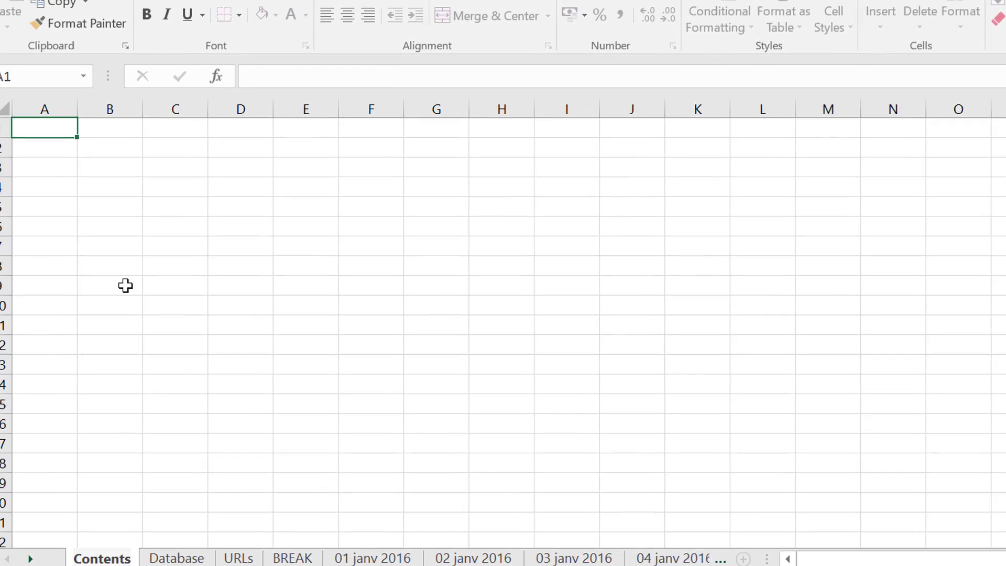
# Step: Run the generic macro x_Create_Table_of_Contents_From_Sheet_Names on the Contents sheet to build a linked list of all sheets
pyautogui.click(139, 285)
pyautogui.press('Up')
pyautogui.press('Up')
pyautogui.press('Up')
pyautogui.press('Up')
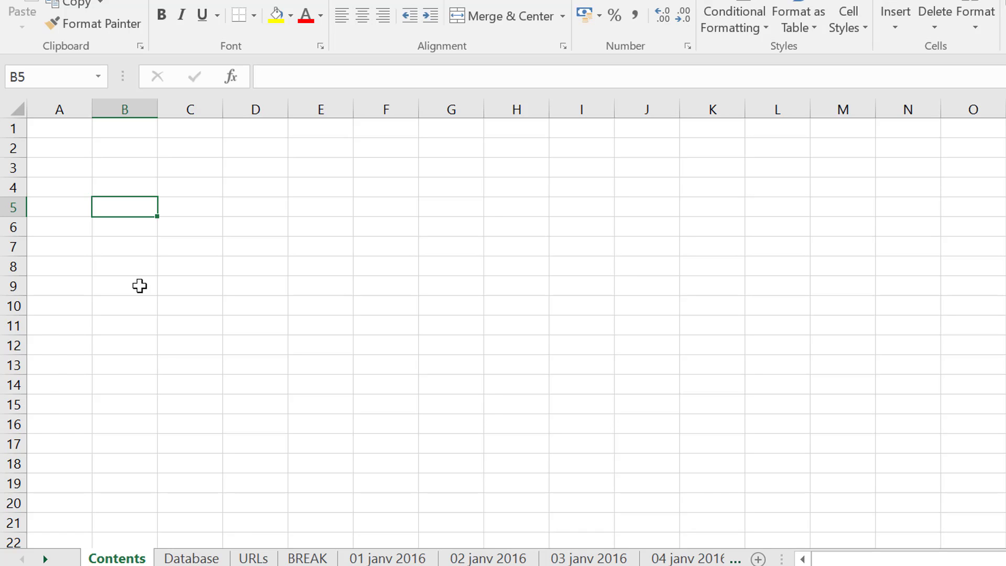
pyautogui.hotkey('alt', 'F8')
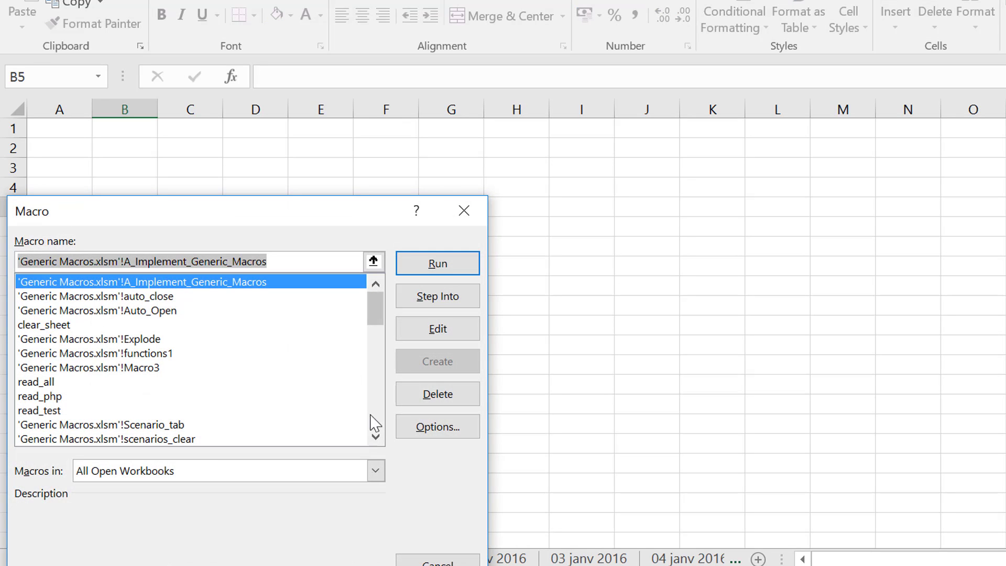
pyautogui.moveTo(376, 437); pyautogui.dragTo(382, 439)
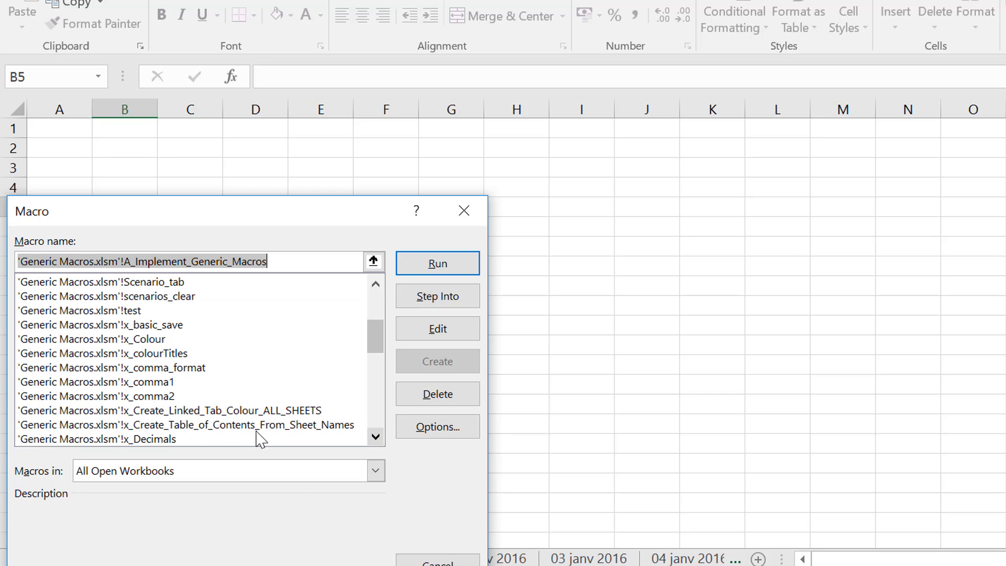
pyautogui.click(217, 426)
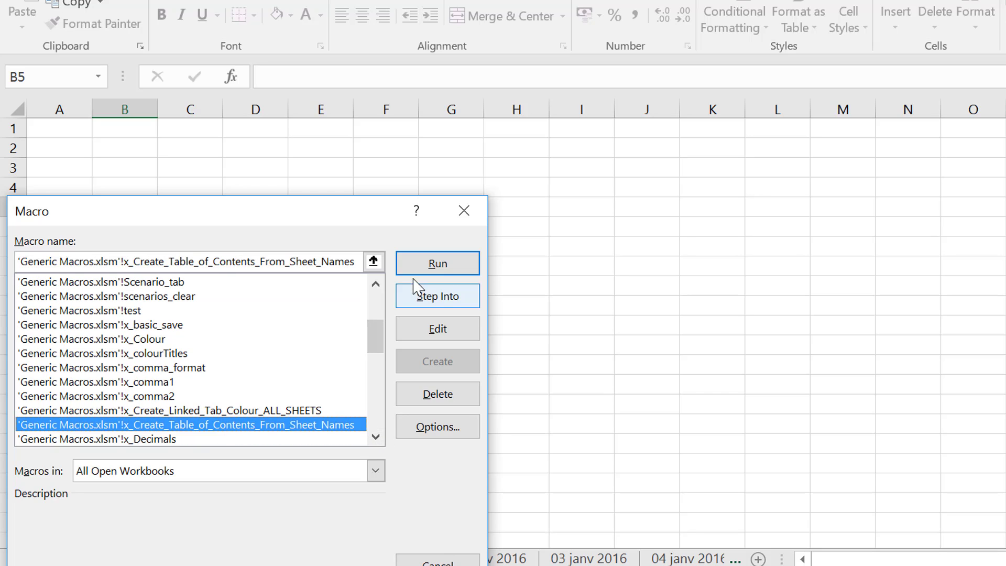
pyautogui.click(443, 267)
pyautogui.press('Return')
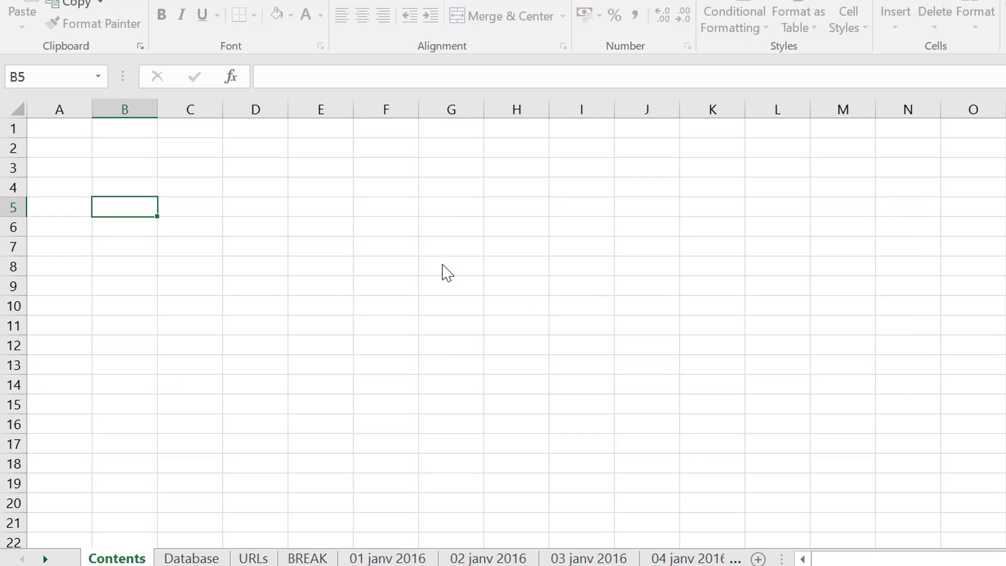
# Step: Examine the generated table of contents from its first entries down to the October 2016 sheet links
pyautogui.press('Down')
pyautogui.press('Down')
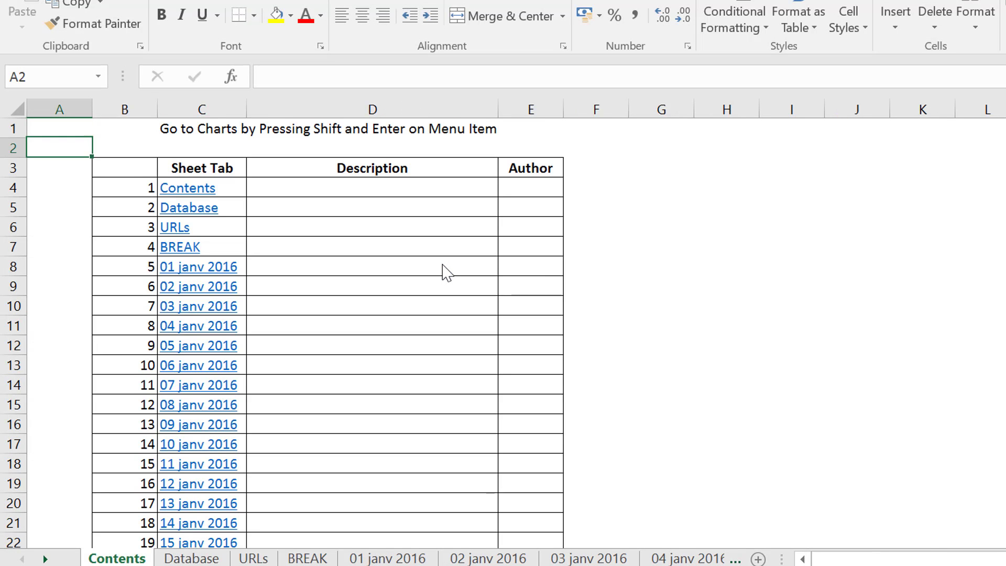
pyautogui.press('Down')
pyautogui.press('Down')
pyautogui.press('Down')
pyautogui.press('Down')
pyautogui.press('Down')
pyautogui.press('Down')
pyautogui.press('Down')
pyautogui.press('Down')
pyautogui.press('Down')
pyautogui.press('Down')
pyautogui.press('Down')
pyautogui.press('Down')
pyautogui.press('Down')
pyautogui.press('Down')
pyautogui.press('Down')
pyautogui.press('Down')
pyautogui.press('Down')
pyautogui.press('Down')
pyautogui.press('Down')
pyautogui.press('Down')
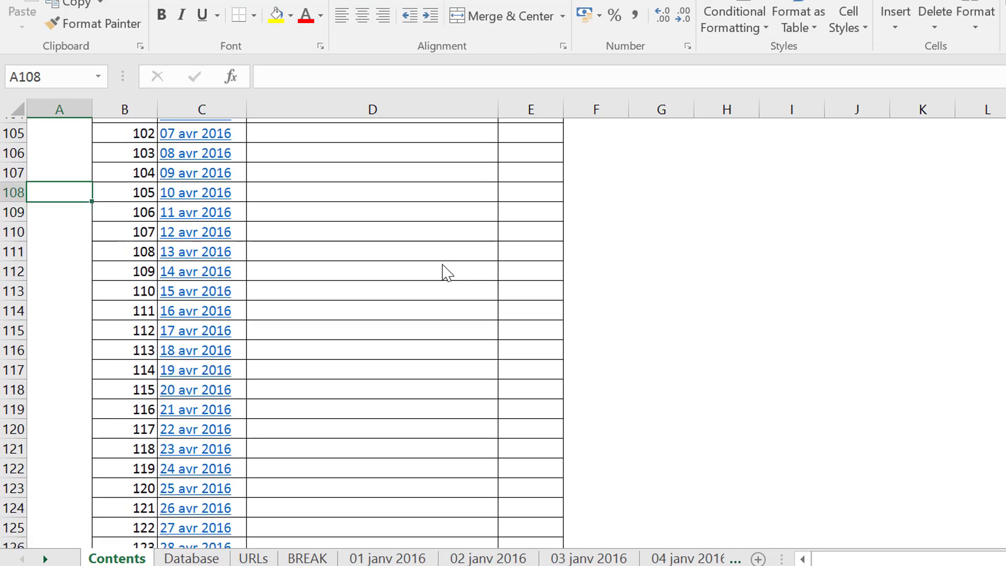
pyautogui.press('Down')
pyautogui.press('Down')
pyautogui.press('Down')
pyautogui.press('Down')
pyautogui.press('Down')
pyautogui.press('Down')
pyautogui.press('Down')
pyautogui.press('Down')
pyautogui.press('Down')
pyautogui.press('Down')
pyautogui.press('Down')
pyautogui.press('Down')
pyautogui.press('Down')
pyautogui.press('Down')
pyautogui.press('Down')
pyautogui.press('Down')
pyautogui.press('Down')
pyautogui.press('Down')
pyautogui.press('Down')
pyautogui.press('Down')
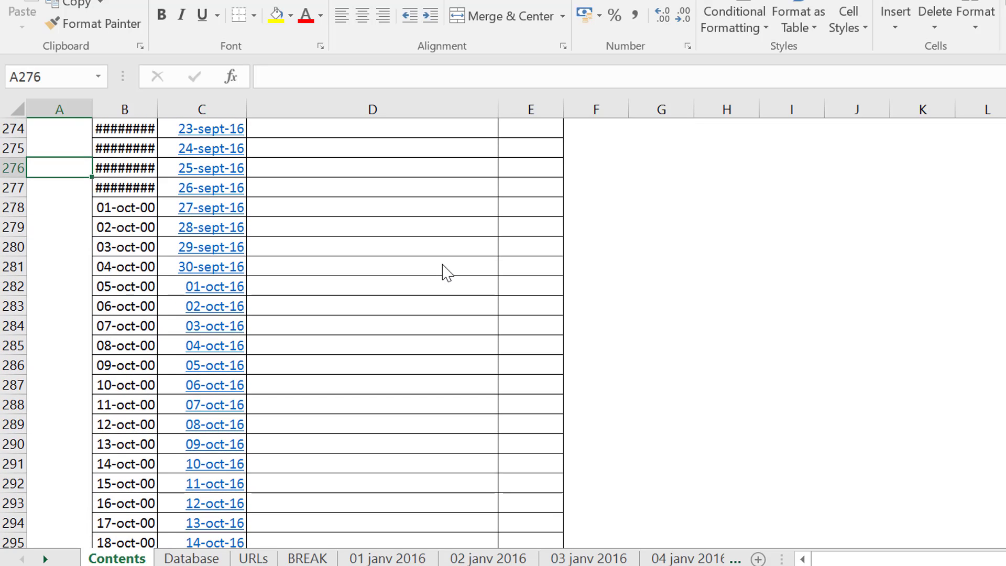
# Step: Follow the 02-oct-16 link to check its exchange rate sheet, and return to the Contents sheet
pyautogui.click(215, 306)
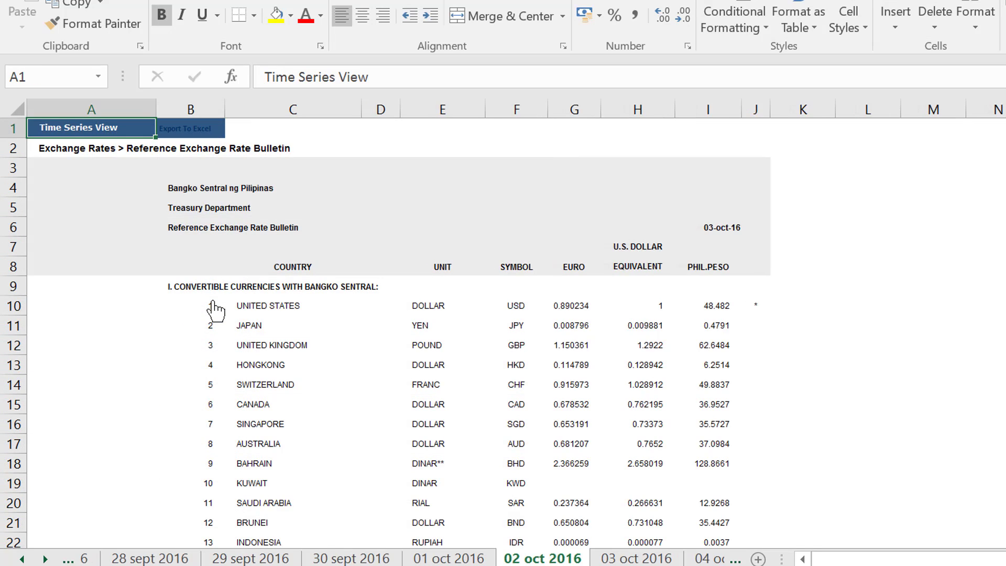
pyautogui.hotkey('ctrl', 'pagedown')
pyautogui.hotkey('alt', 'Left')
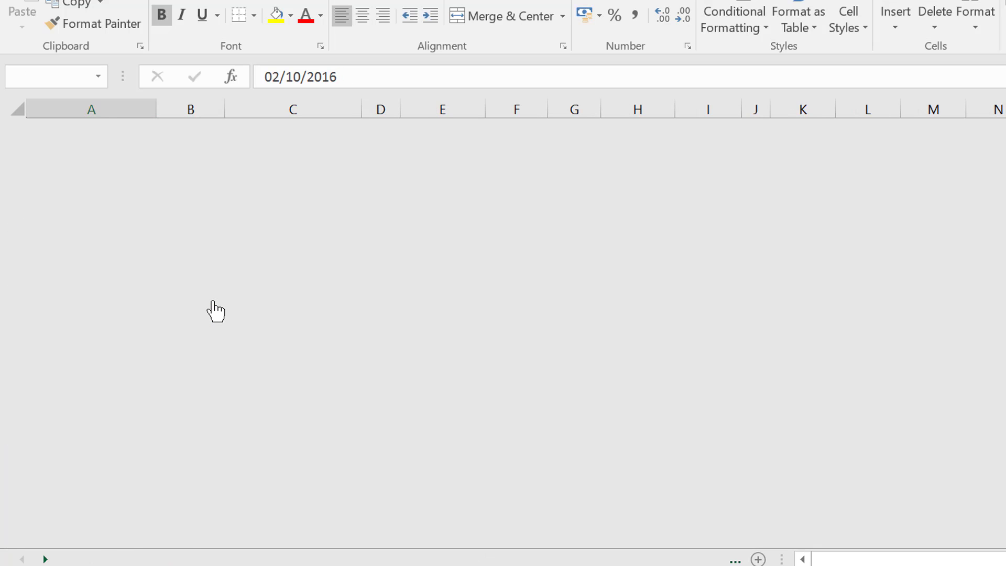
# Step: Widen column B, which holds the entry numbers in the table of contents
pyautogui.press('Up')
pyautogui.press('pageup')
pyautogui.press('pageup')
pyautogui.press('pageup')
pyautogui.press('pageup')
pyautogui.press('pageup')
pyautogui.press('pageup')
pyautogui.press('pageup')
pyautogui.press('pageup')
pyautogui.press('pageup')
pyautogui.press('pageup')
pyautogui.press('pageup')
pyautogui.press('pageup')
pyautogui.press('pageup')
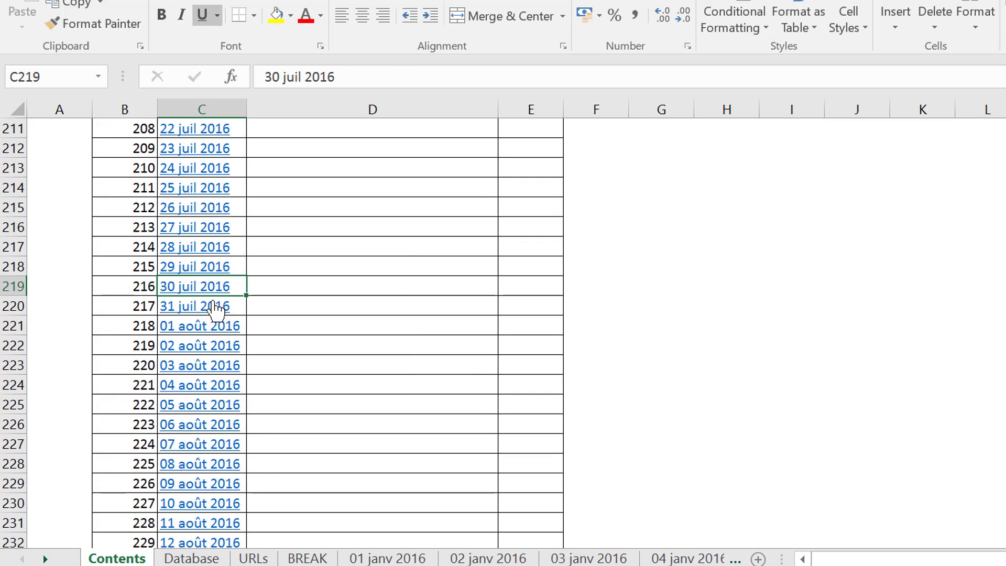
pyautogui.scroll(2, 215, 309)
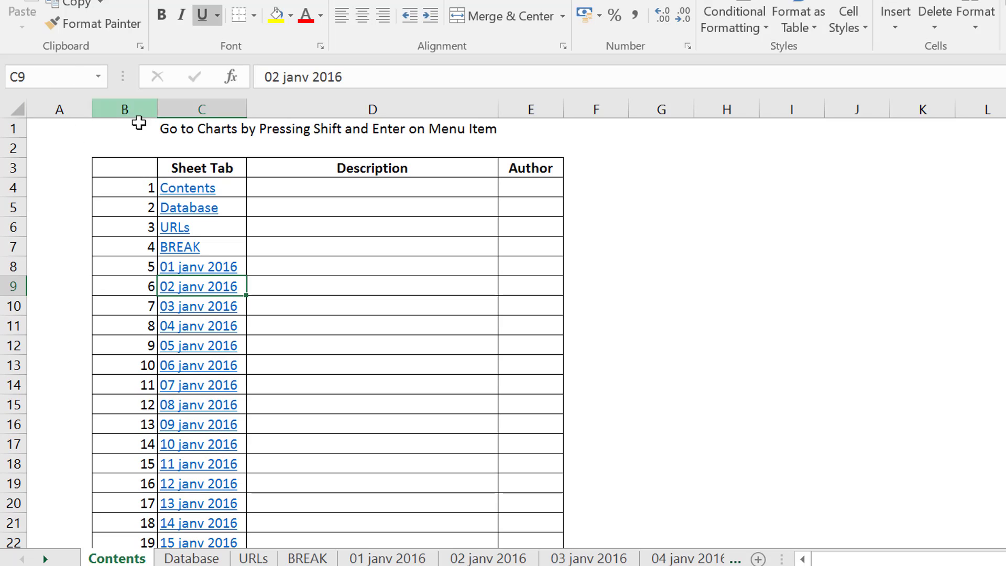
pyautogui.moveTo(156, 109); pyautogui.dragTo(184, 109)
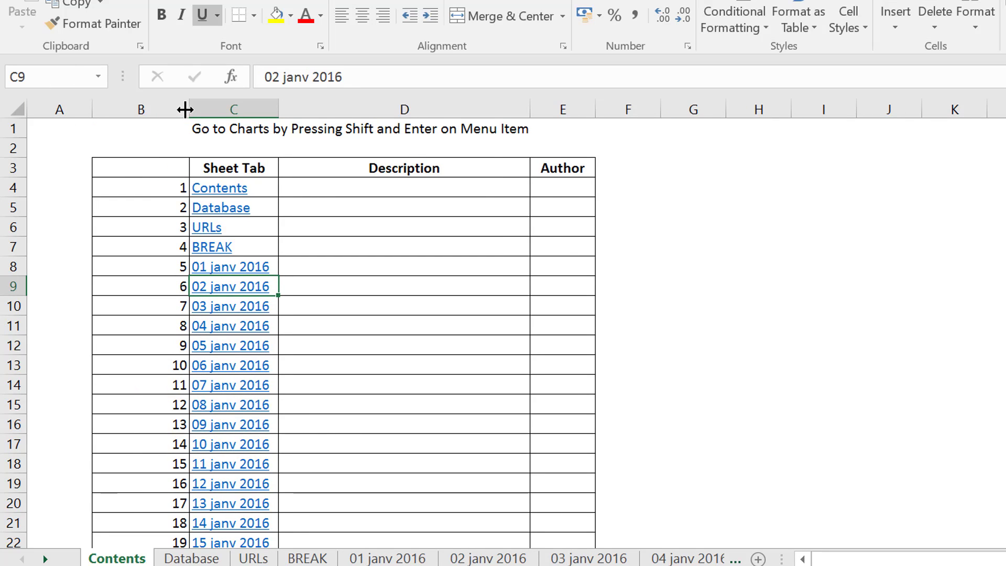
pyautogui.click(804, 287)
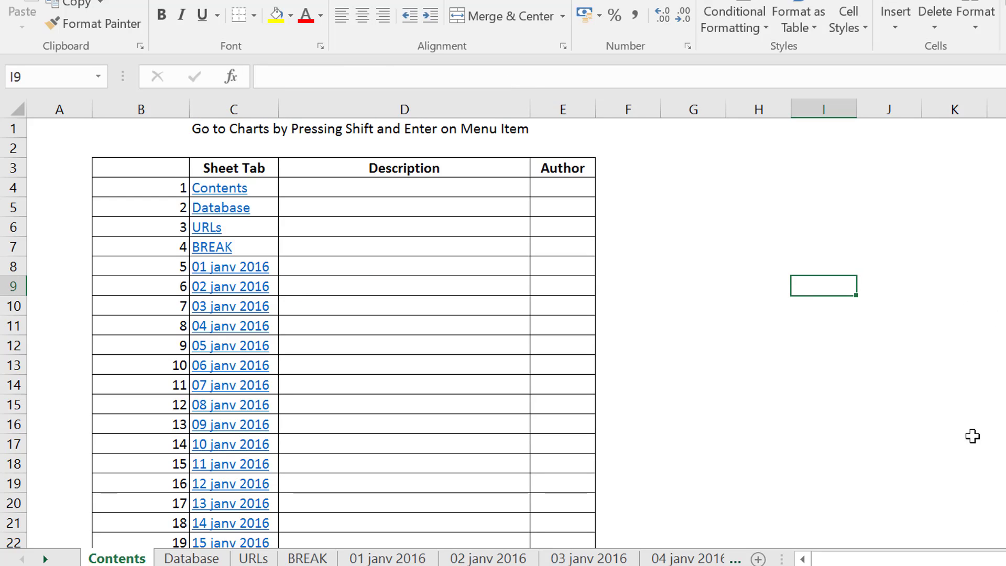
pyautogui.hotkey('alt', 'Tab')
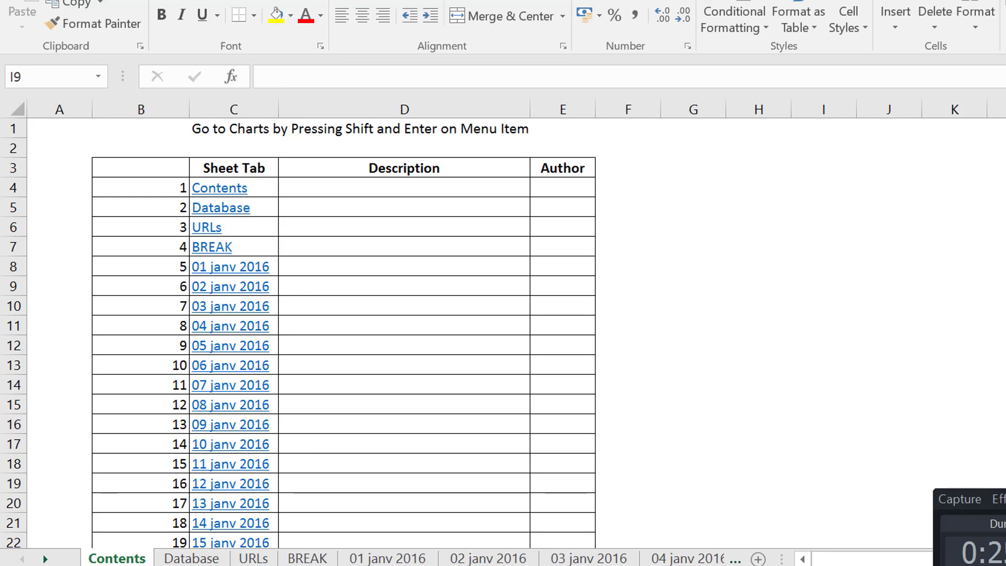